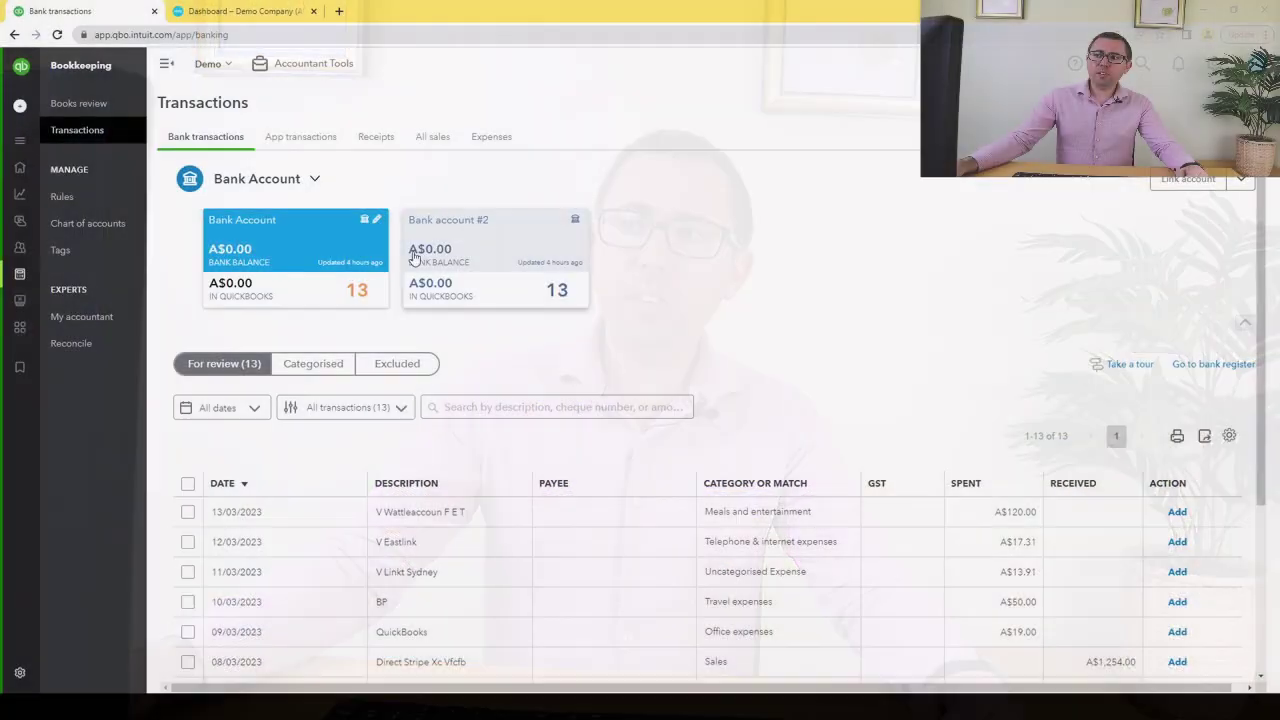
- Compare the two bank account feeds and examine the Bank Account transactions awaiting review
left_click(414, 253)
left_click(334, 263)
left_click(449, 277)
left_click(346, 263)
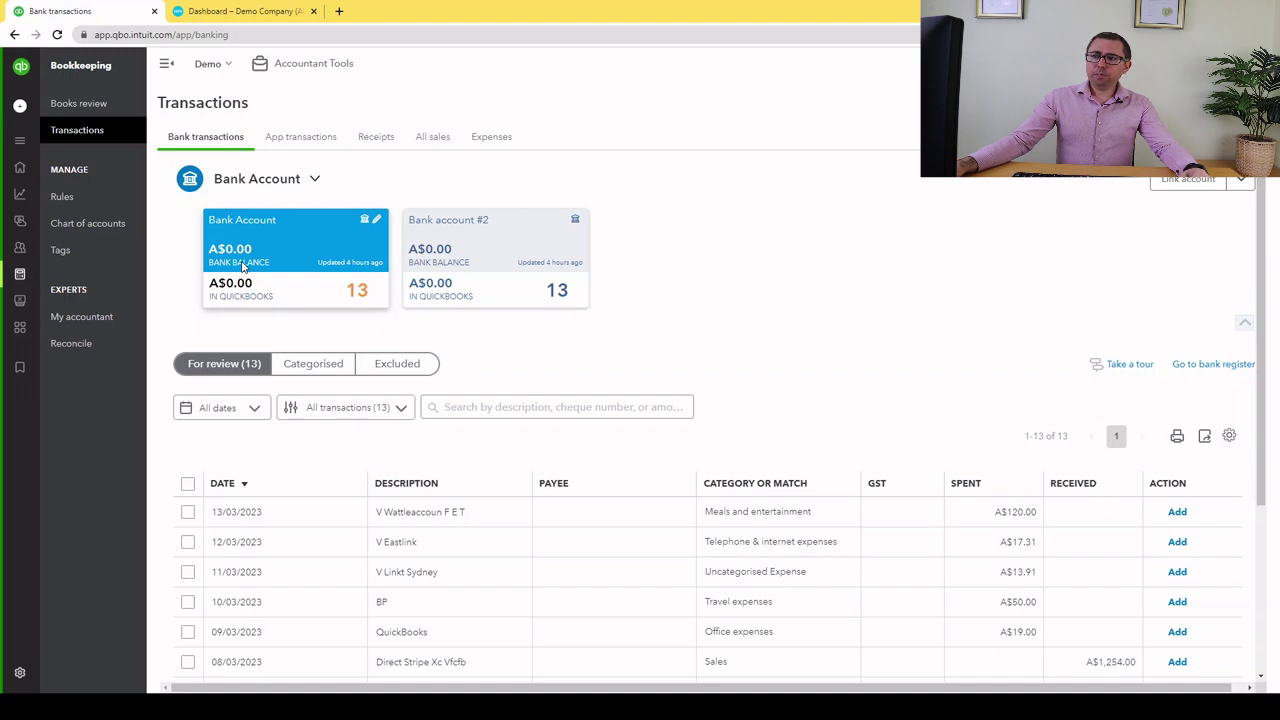
scroll(242, 265, "down", 2)
scroll(240, 266, "up", 1)
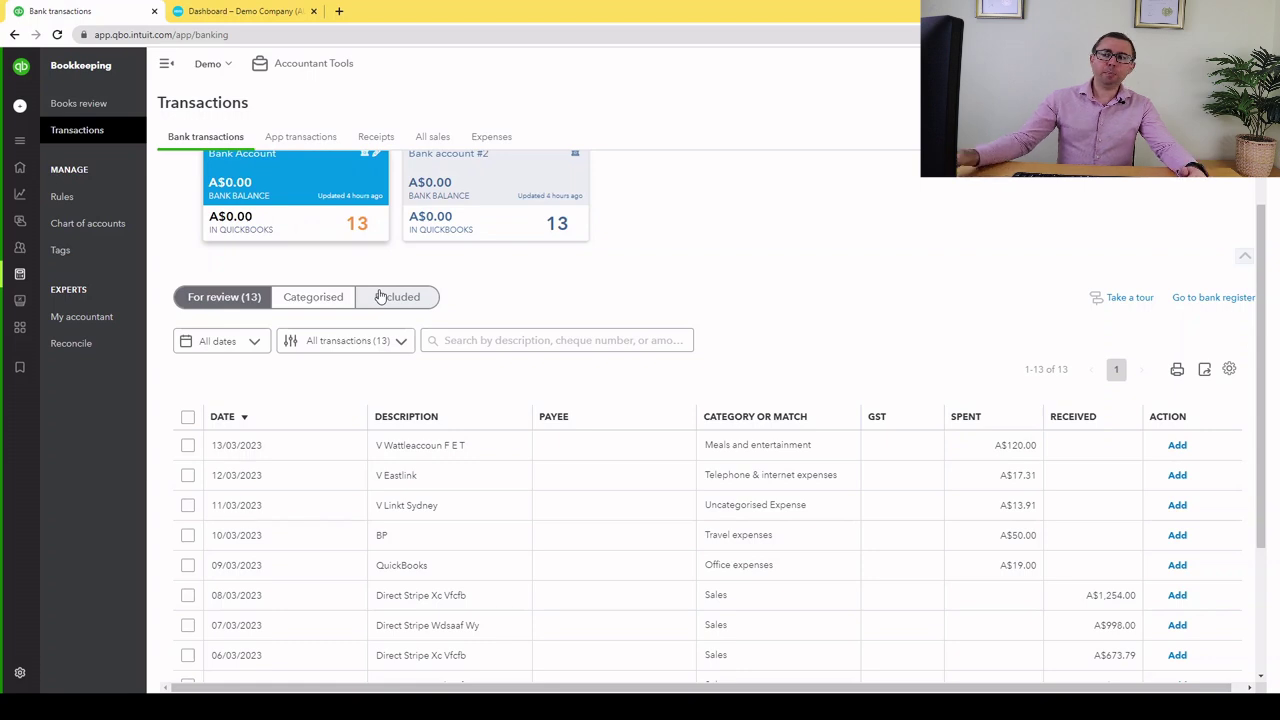
scroll(380, 251, "down", 2)
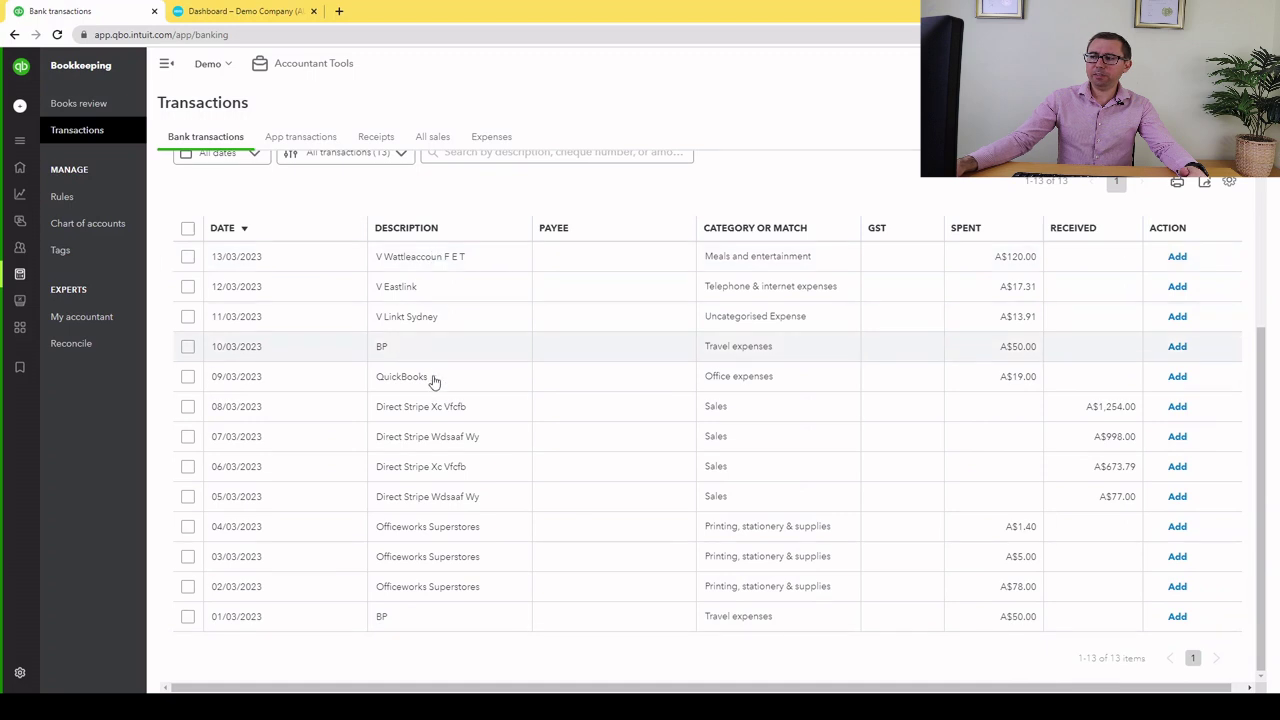
scroll(408, 252, "up", 3)
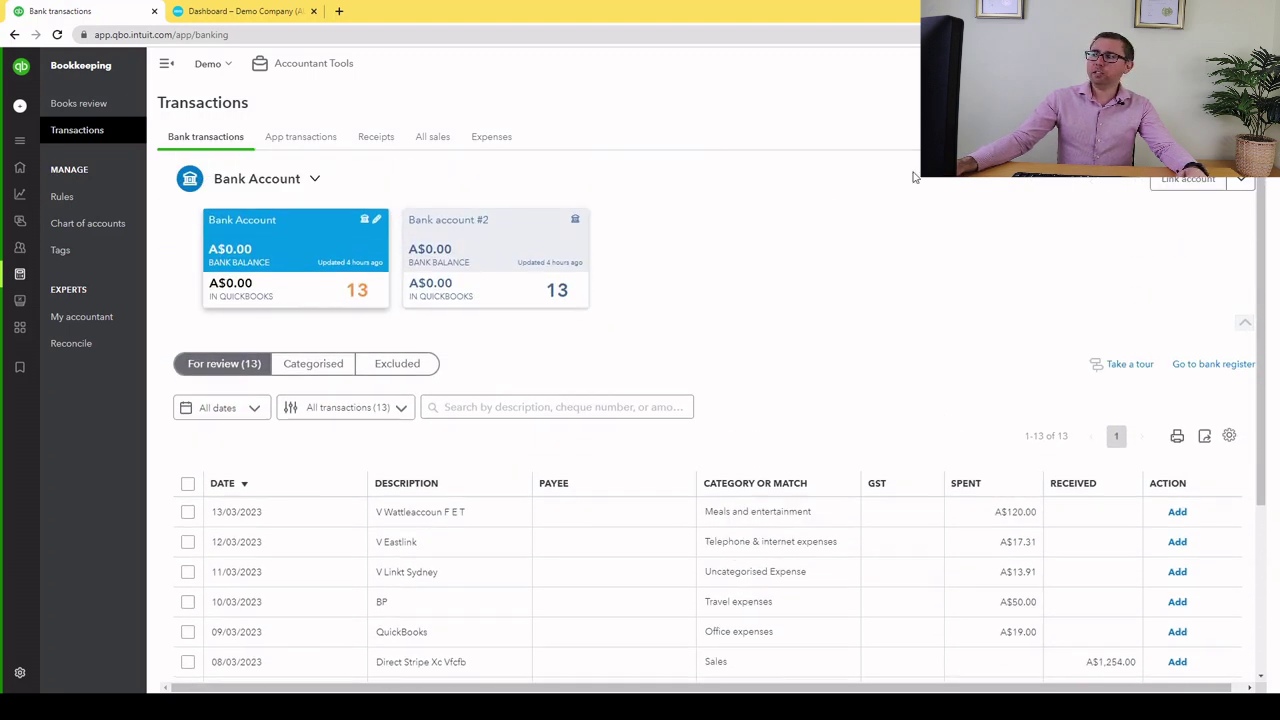
- Check the additional account-linking options and look over the Bank Account transactions for review
left_click(1240, 179)
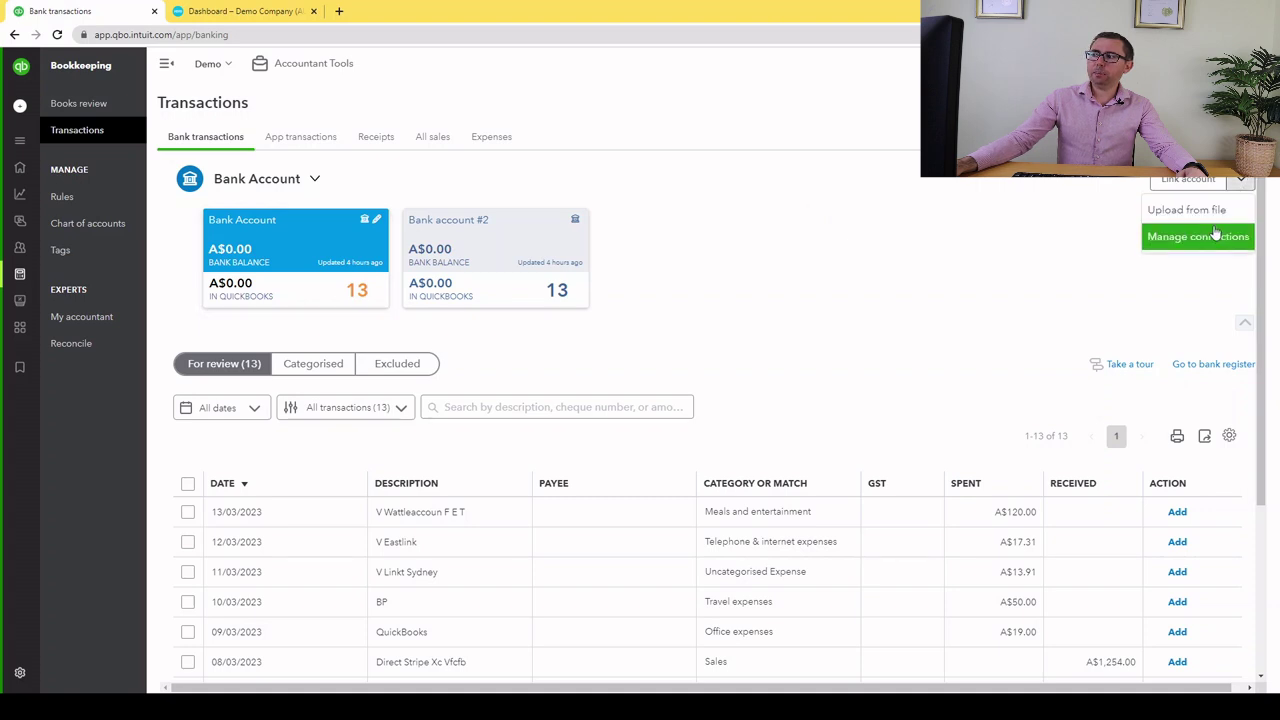
left_click(909, 235)
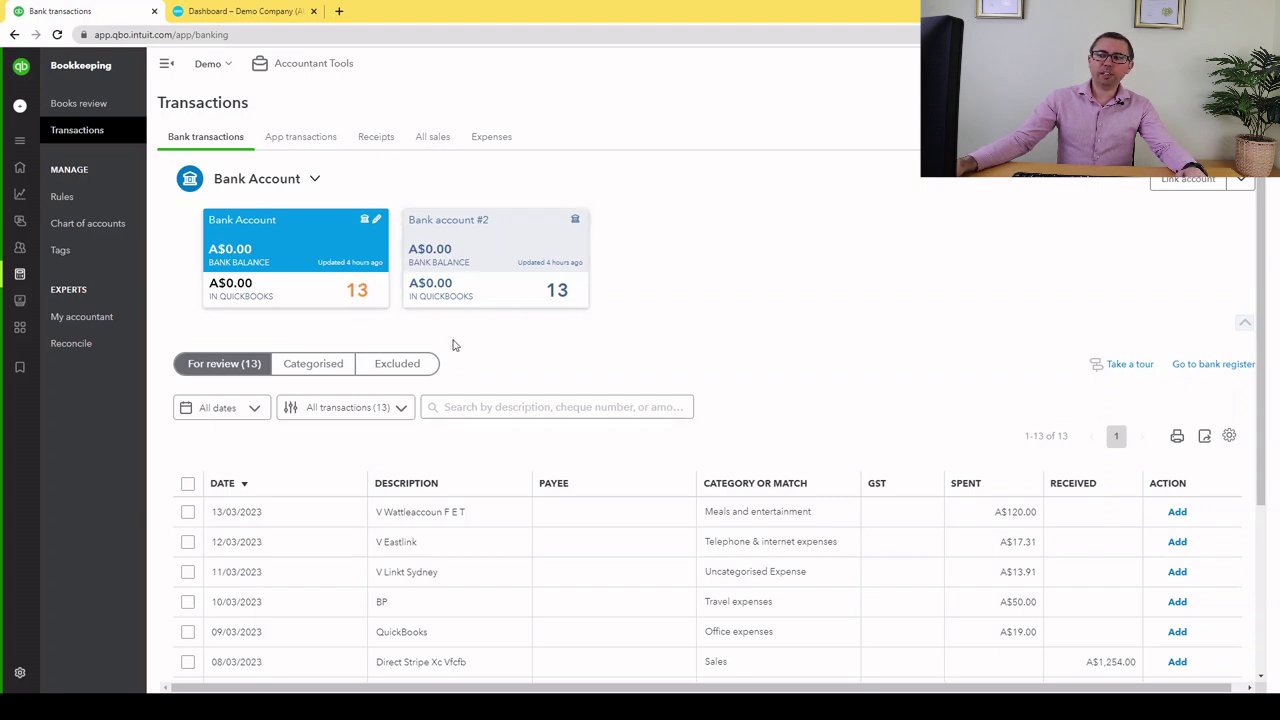
scroll(380, 400, "down", 2)
scroll(372, 408, "up", 2)
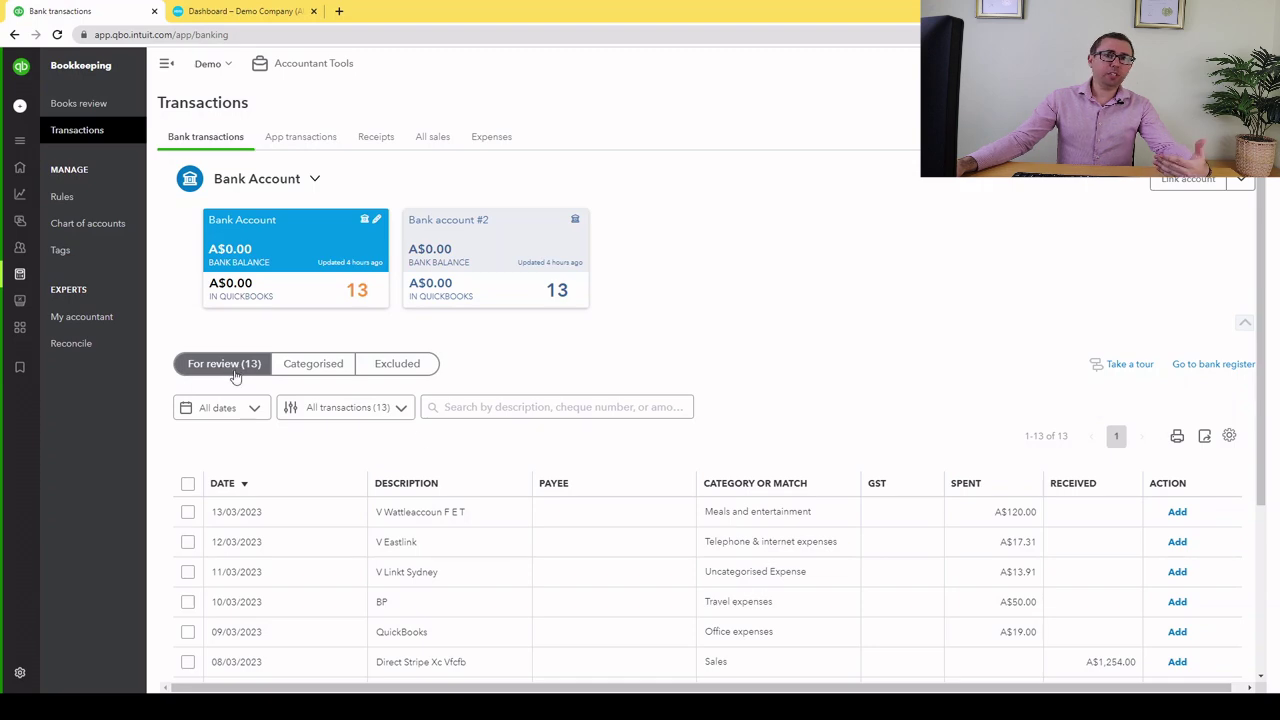
scroll(415, 415, "down", 3)
scroll(408, 393, "up", 3)
- View the Categorised transactions of Bank Account and return to the For review list
left_click(314, 364)
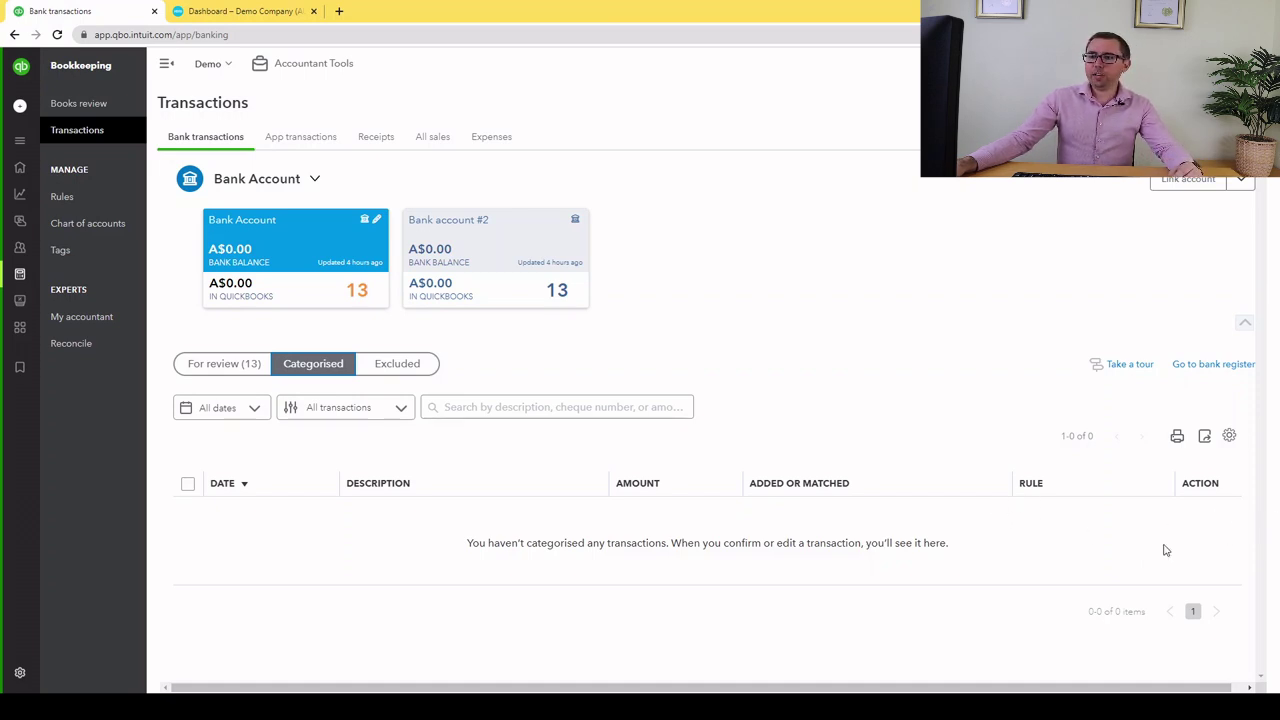
left_click(205, 362)
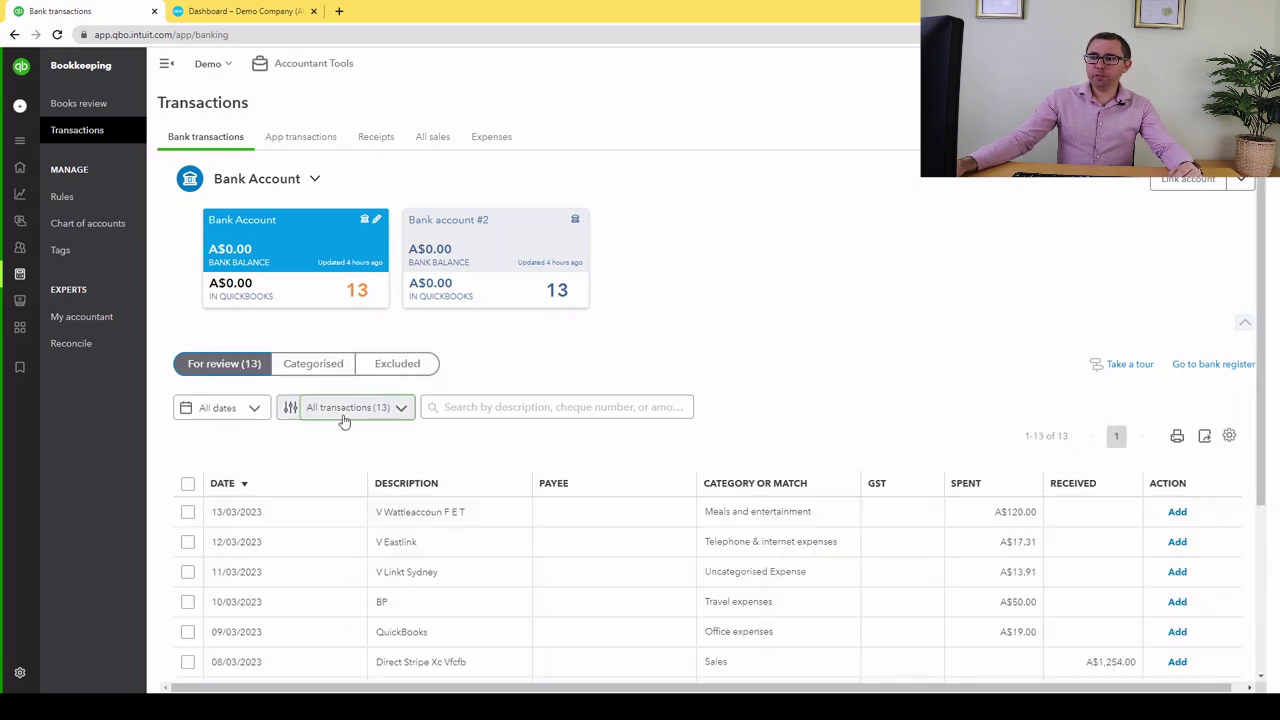
scroll(343, 420, "down", 3)
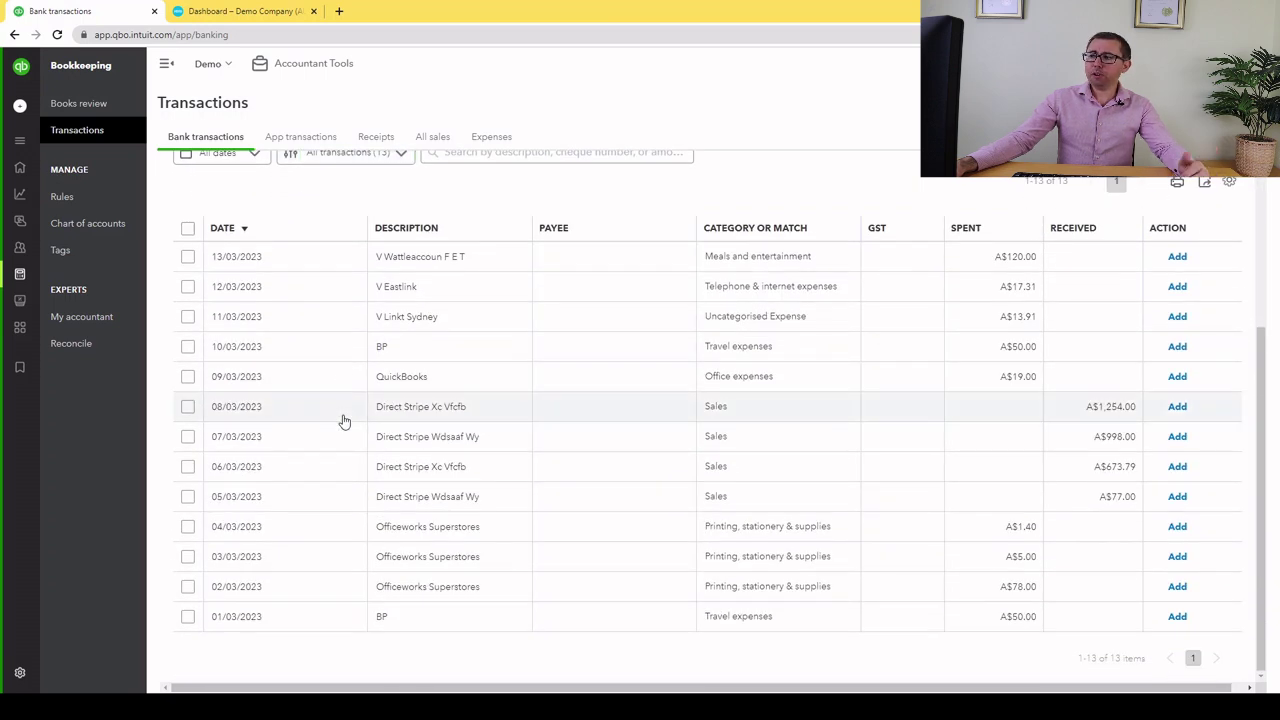
scroll(343, 420, "up", 3)
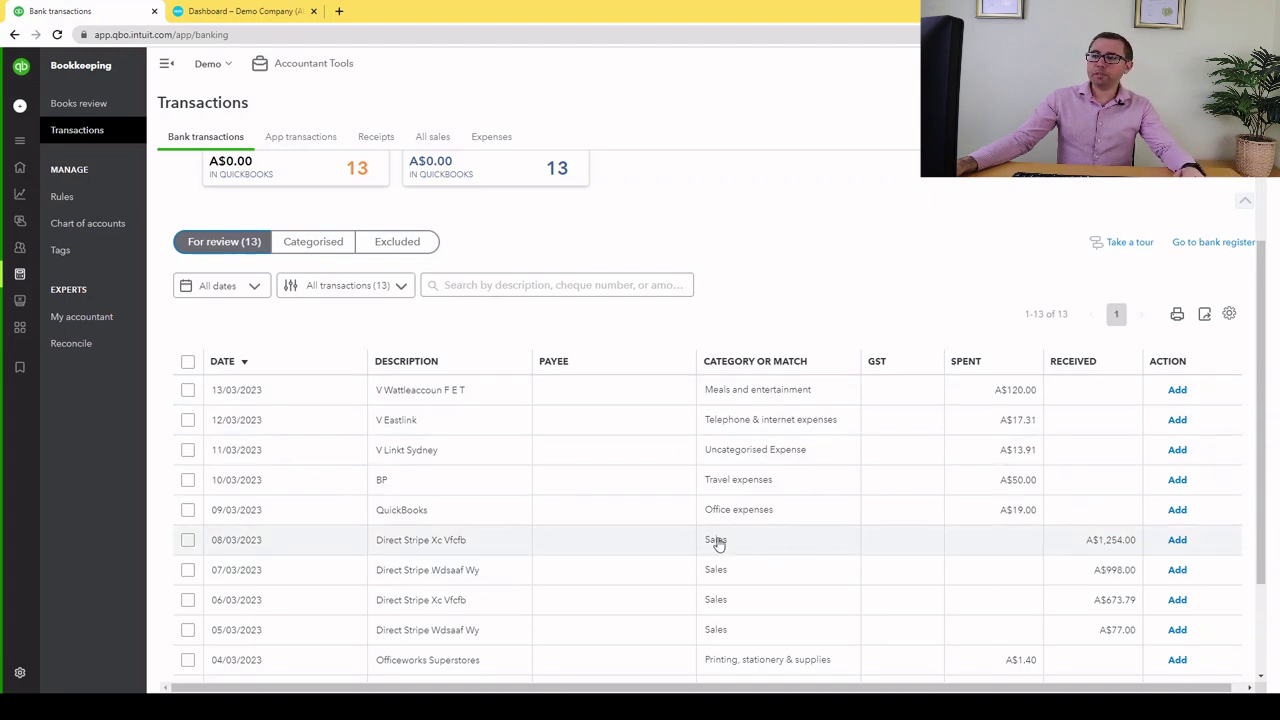
left_click(460, 392)
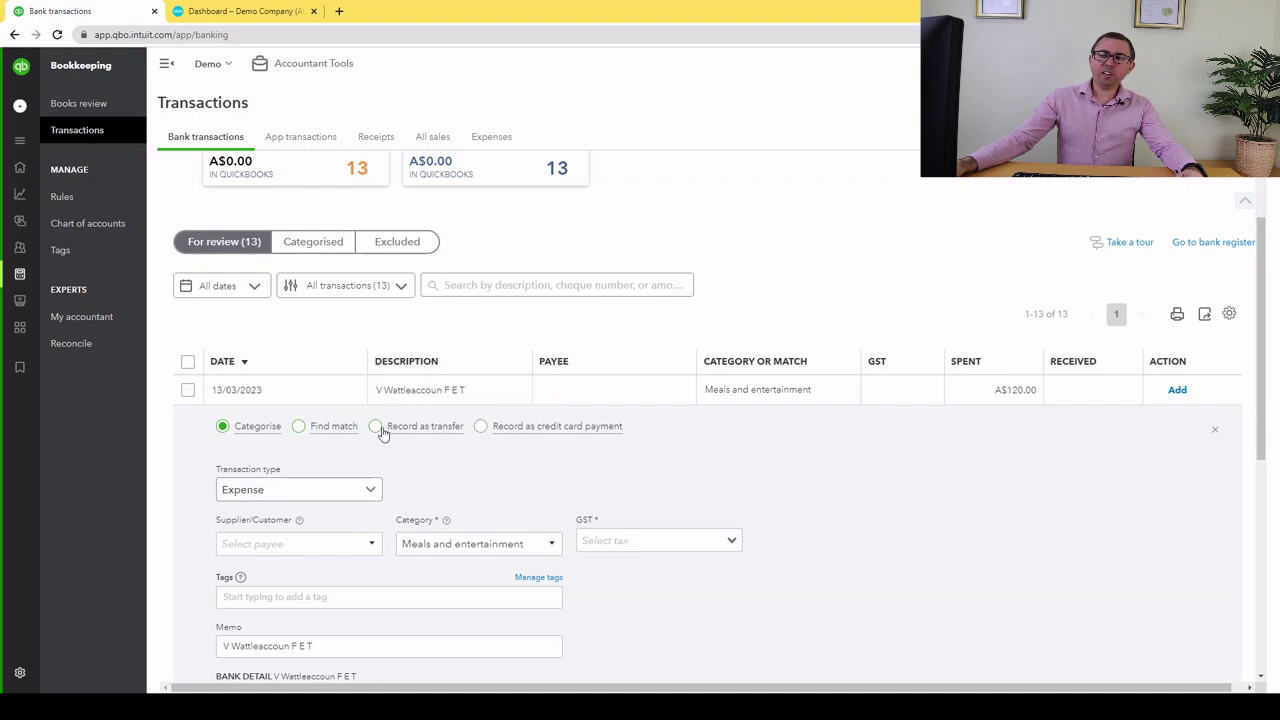
scroll(403, 398, "up", 3)
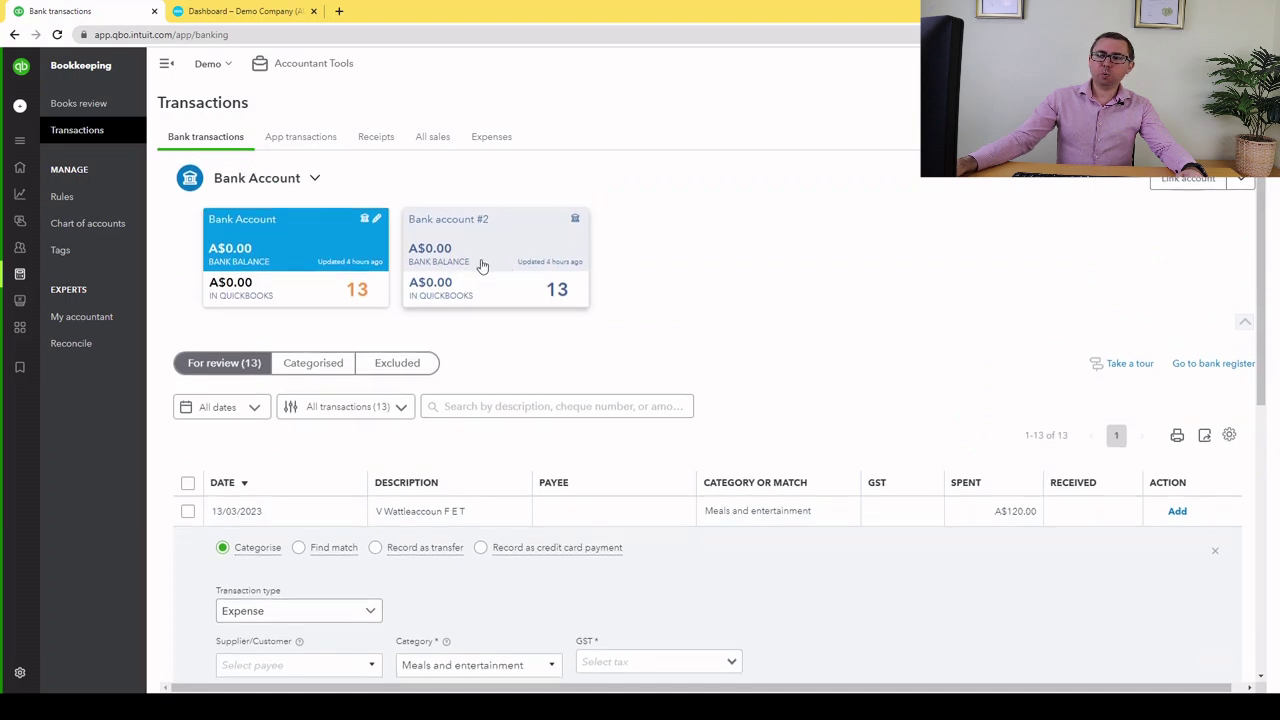
scroll(400, 440, "down", 2)
left_click(374, 480)
scroll(387, 455, "down", 3)
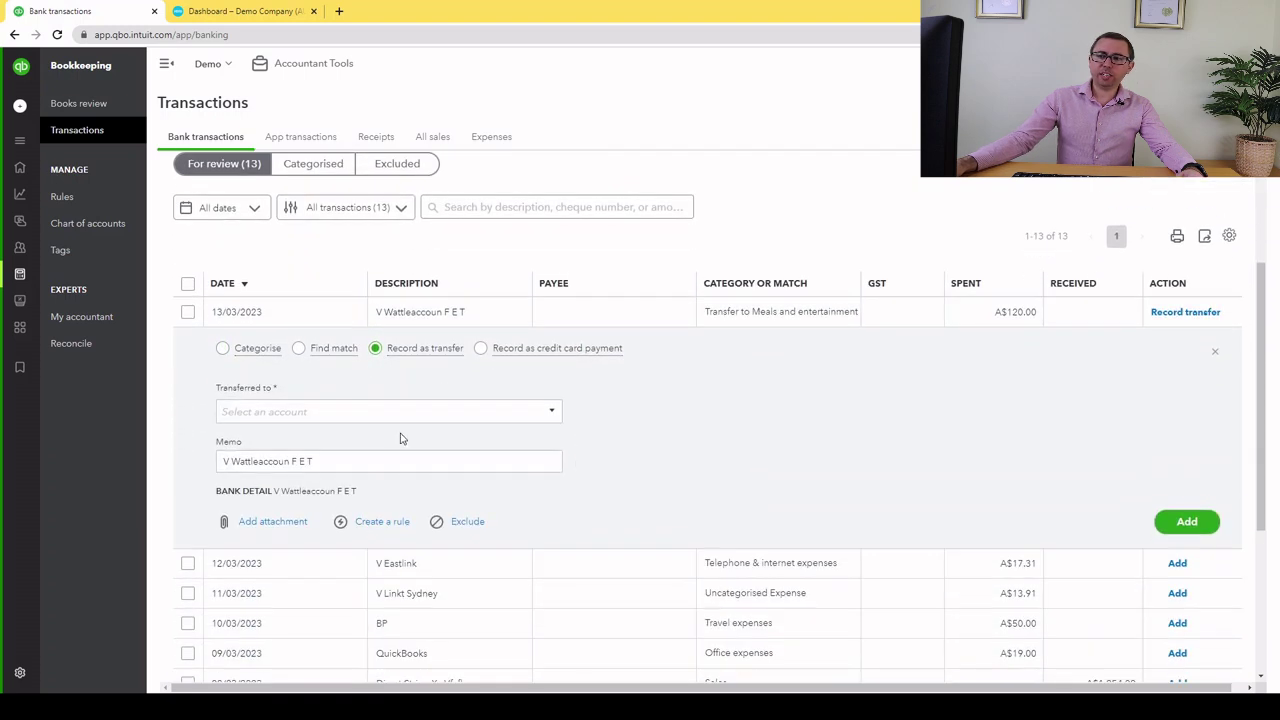
left_click(552, 413)
left_click(393, 495)
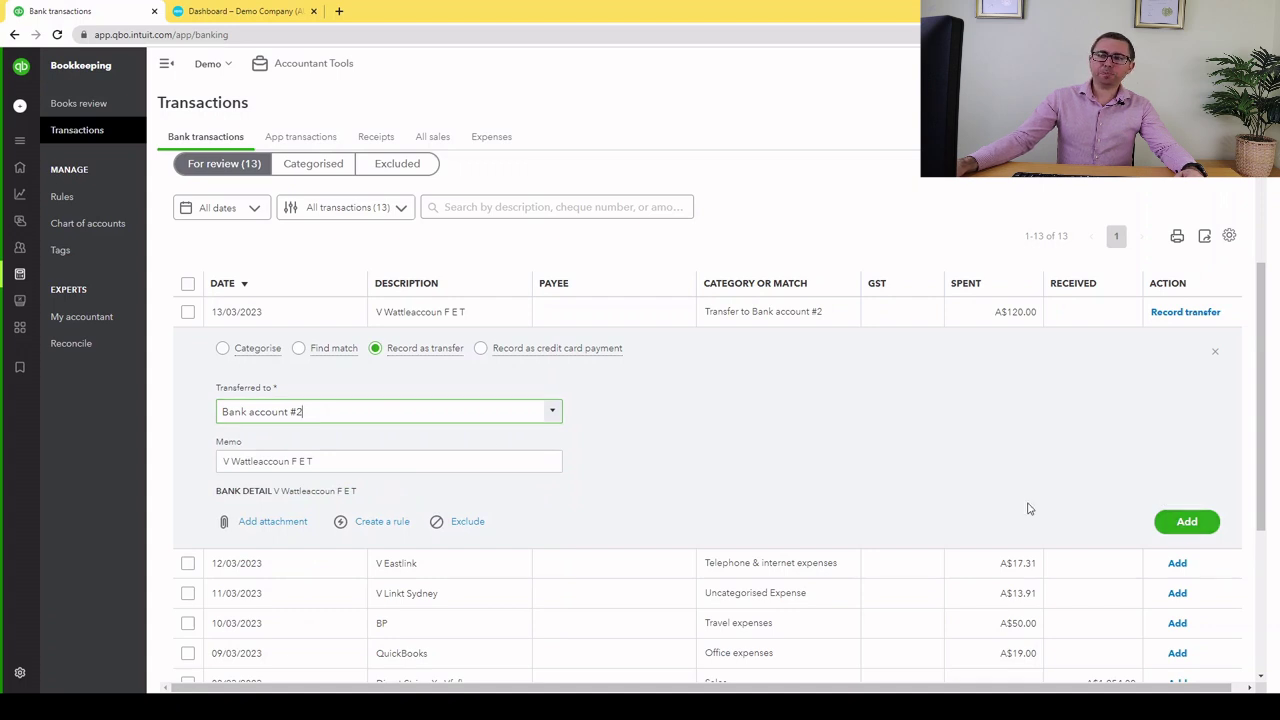
- In Bank account #2, look for a match for the 13/03/2023 V Wattleaccoun F E T transaction and cancel the matching
scroll(237, 388, "up", 4)
left_click(467, 248)
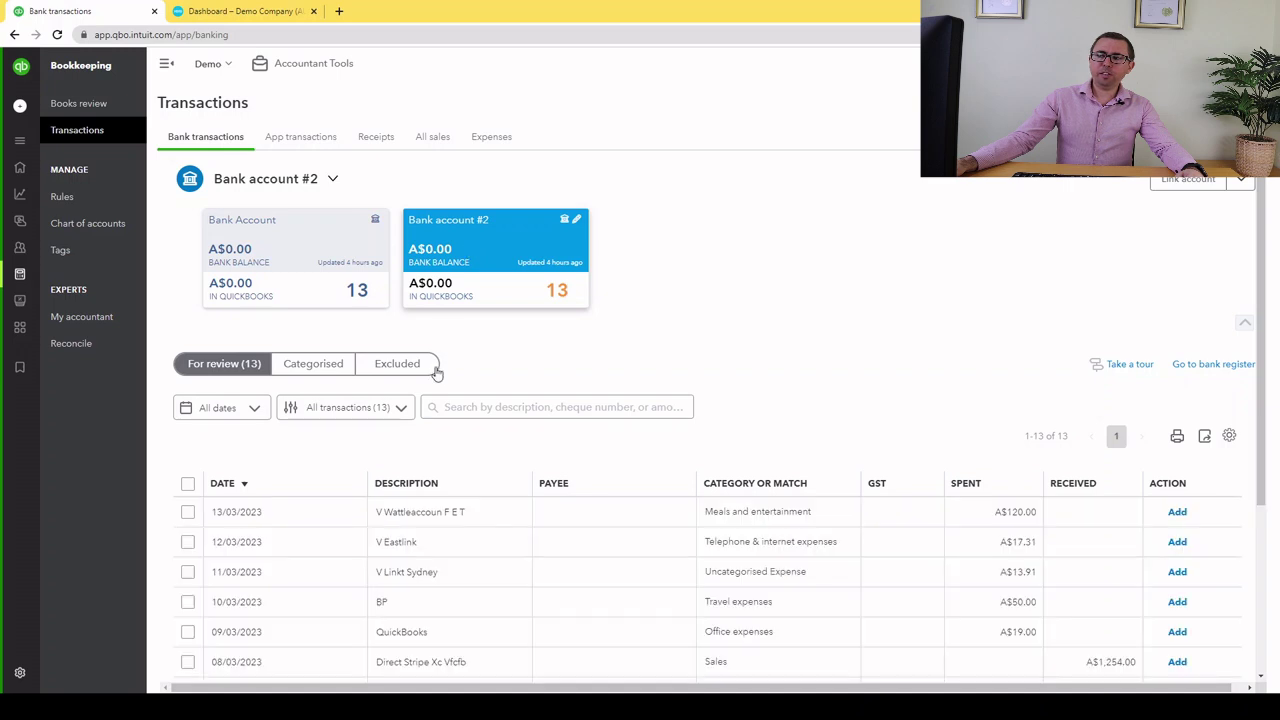
left_click(422, 511)
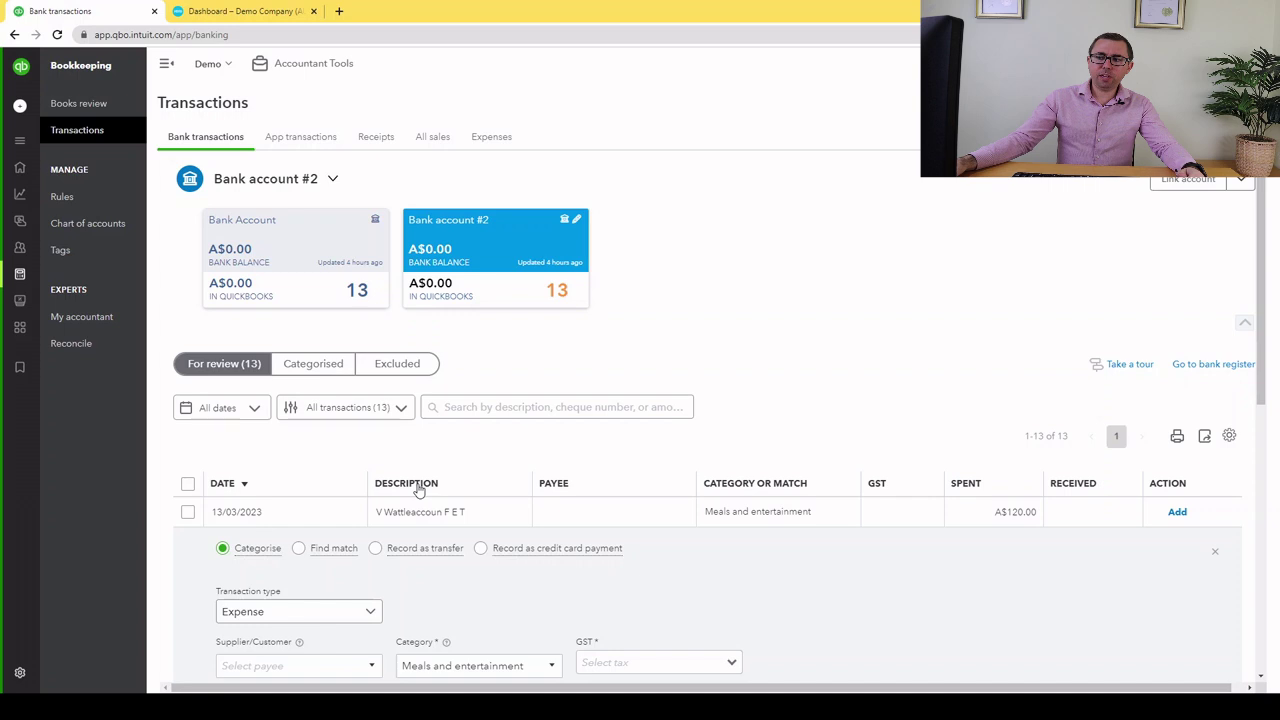
scroll(410, 508, "down", 1)
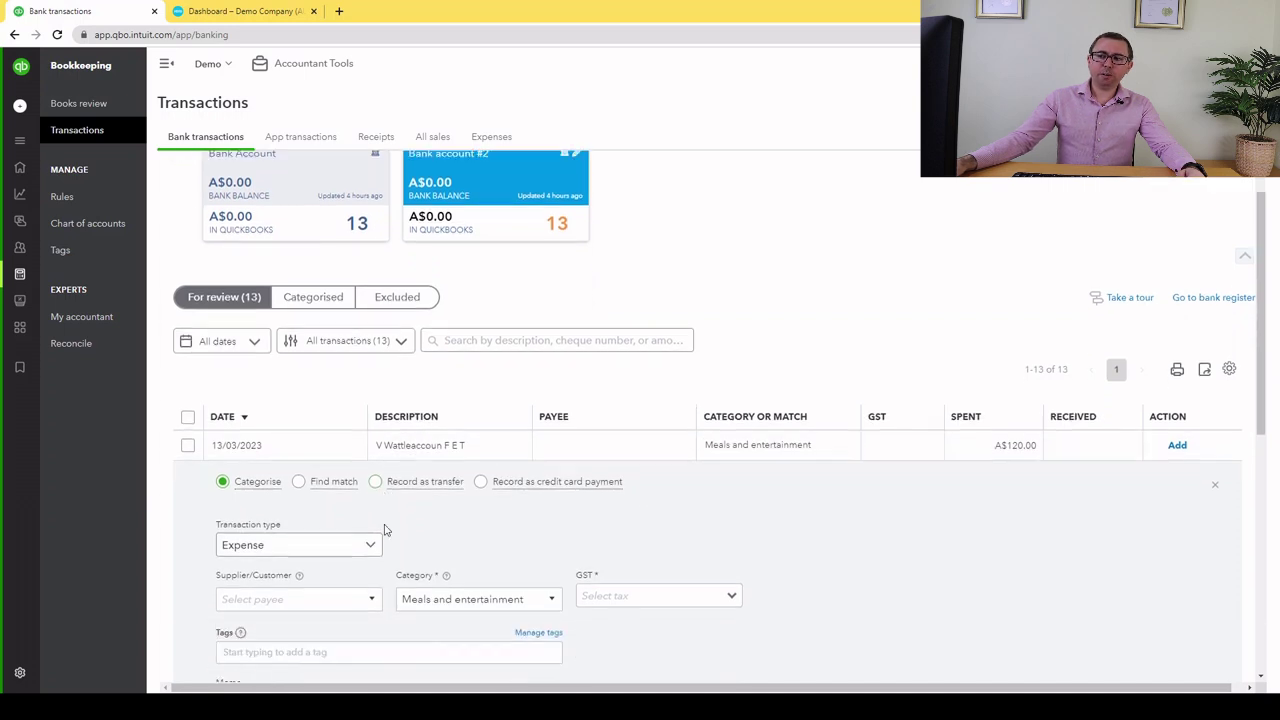
left_click(376, 482)
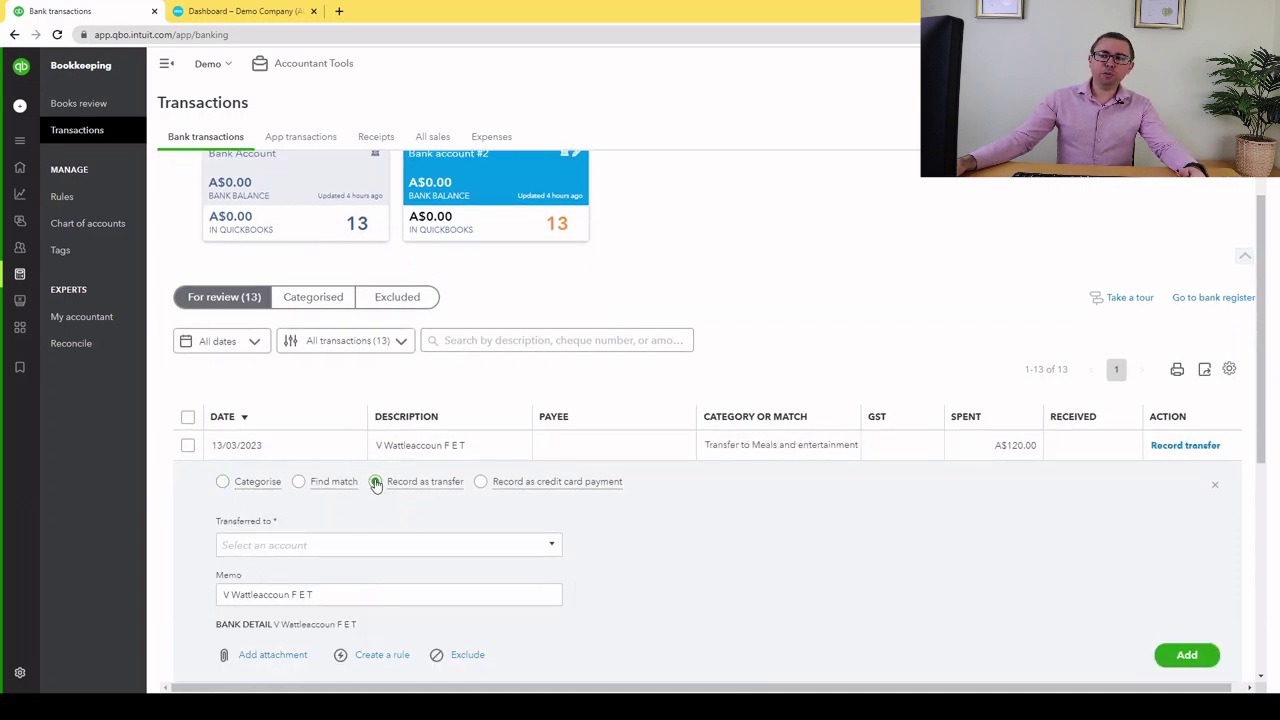
left_click(298, 484)
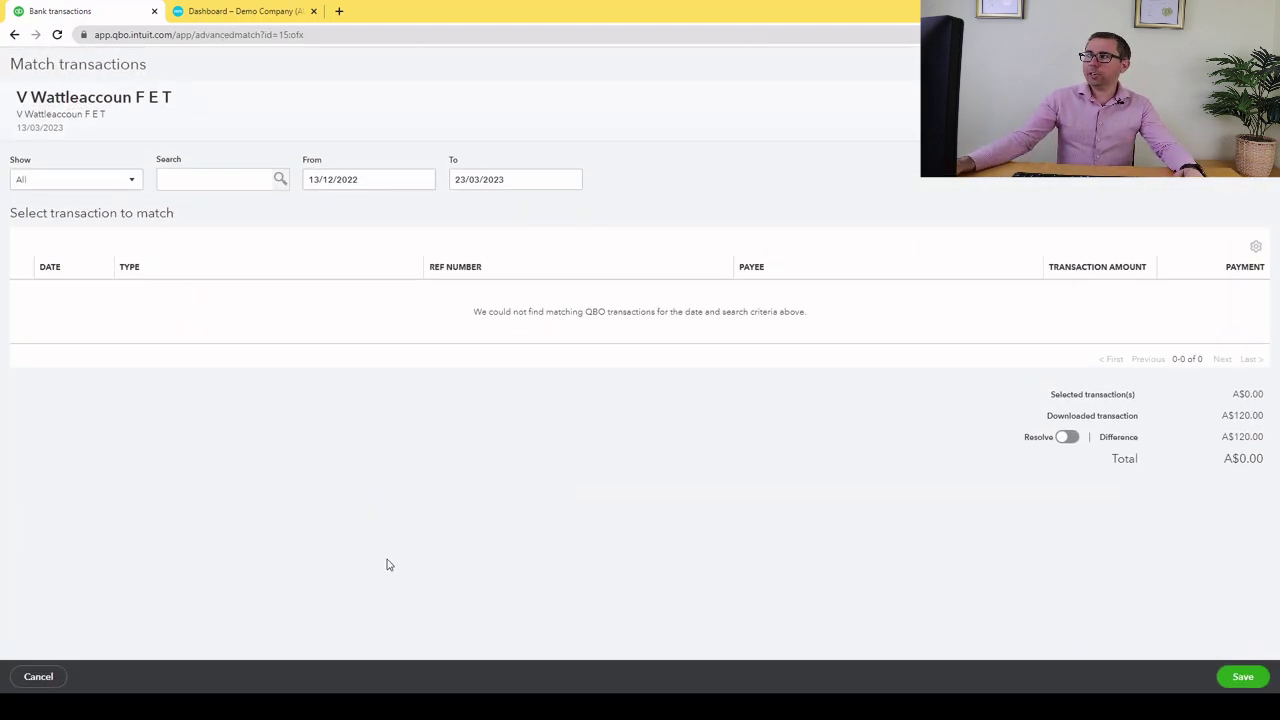
left_click(38, 677)
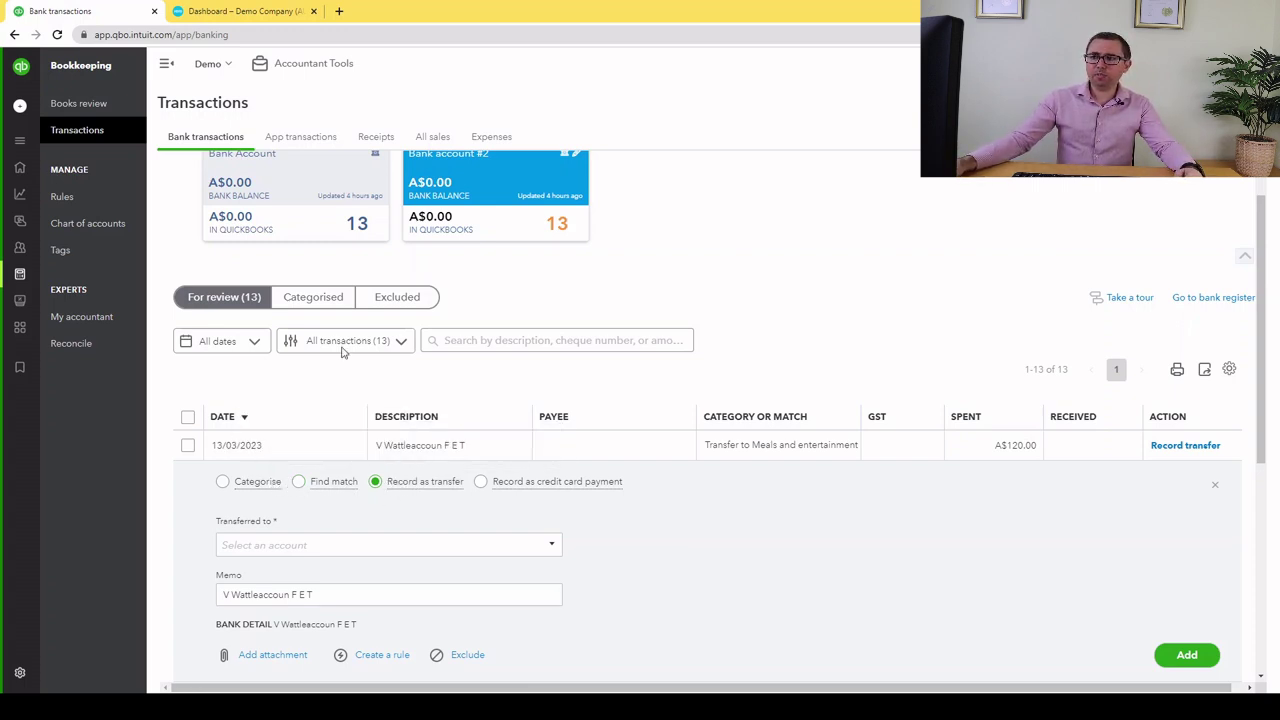
- Switch back to Bank Account, sort newest first, and view the 13/03/2023 transaction's categorisation details before collapsing them
scroll(335, 380, "up", 1)
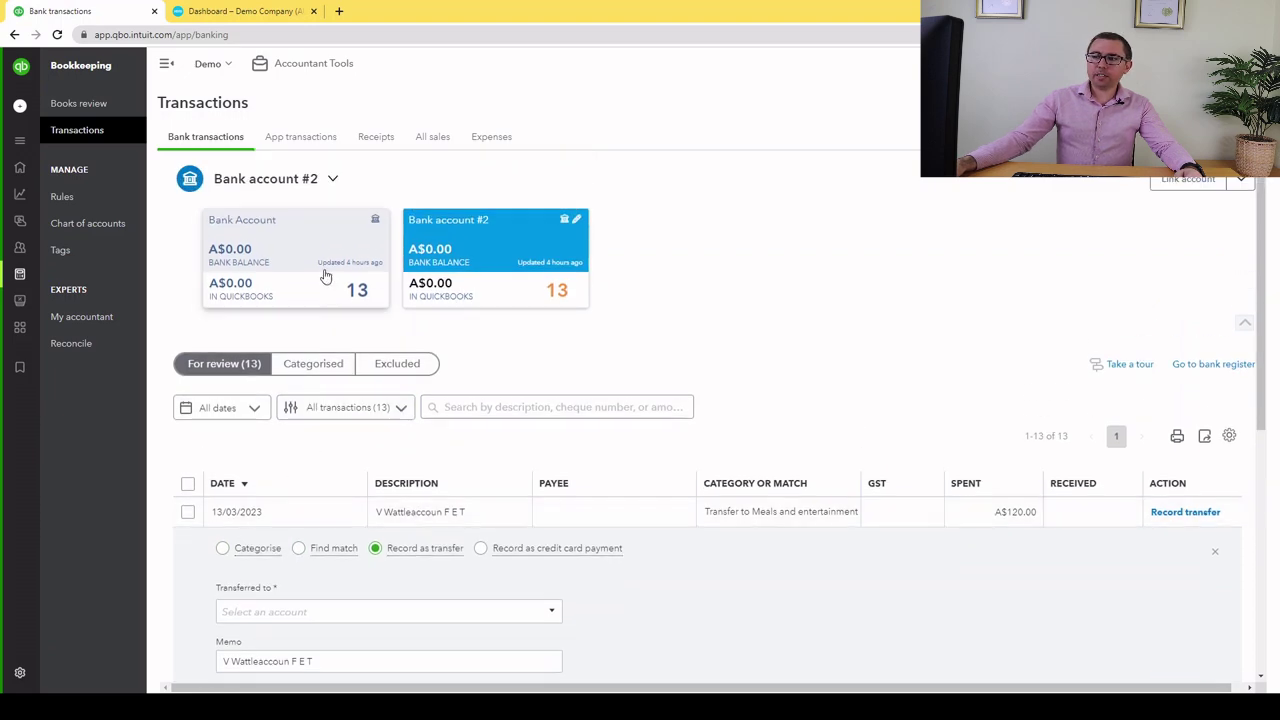
left_click(325, 277)
scroll(314, 377, "down", 2)
left_click(315, 358)
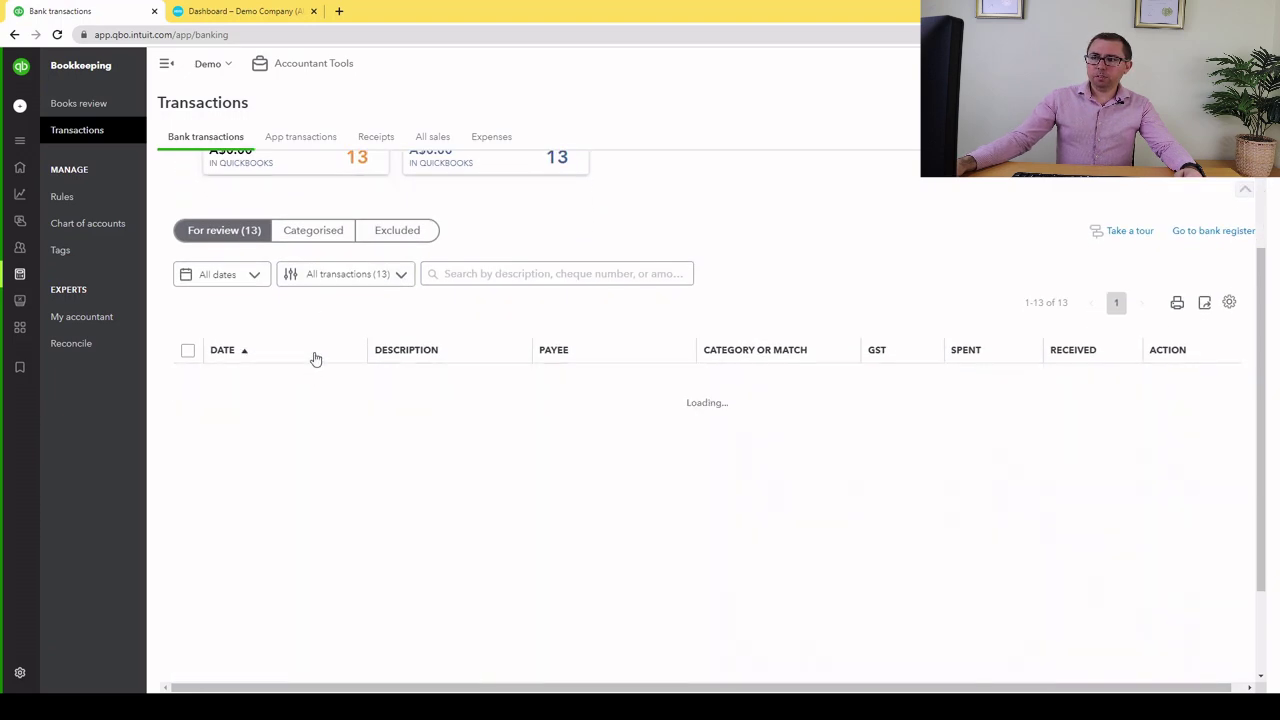
left_click(323, 354)
left_click(320, 385)
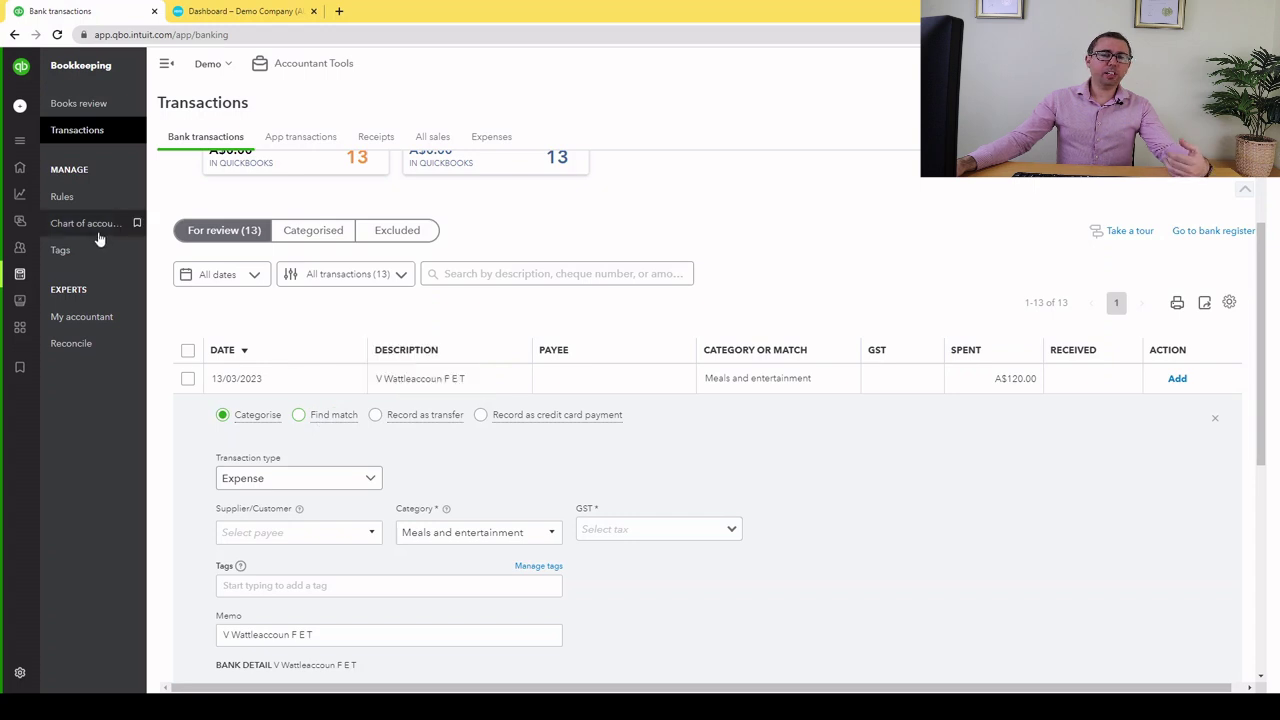
mouse_move(35, 245)
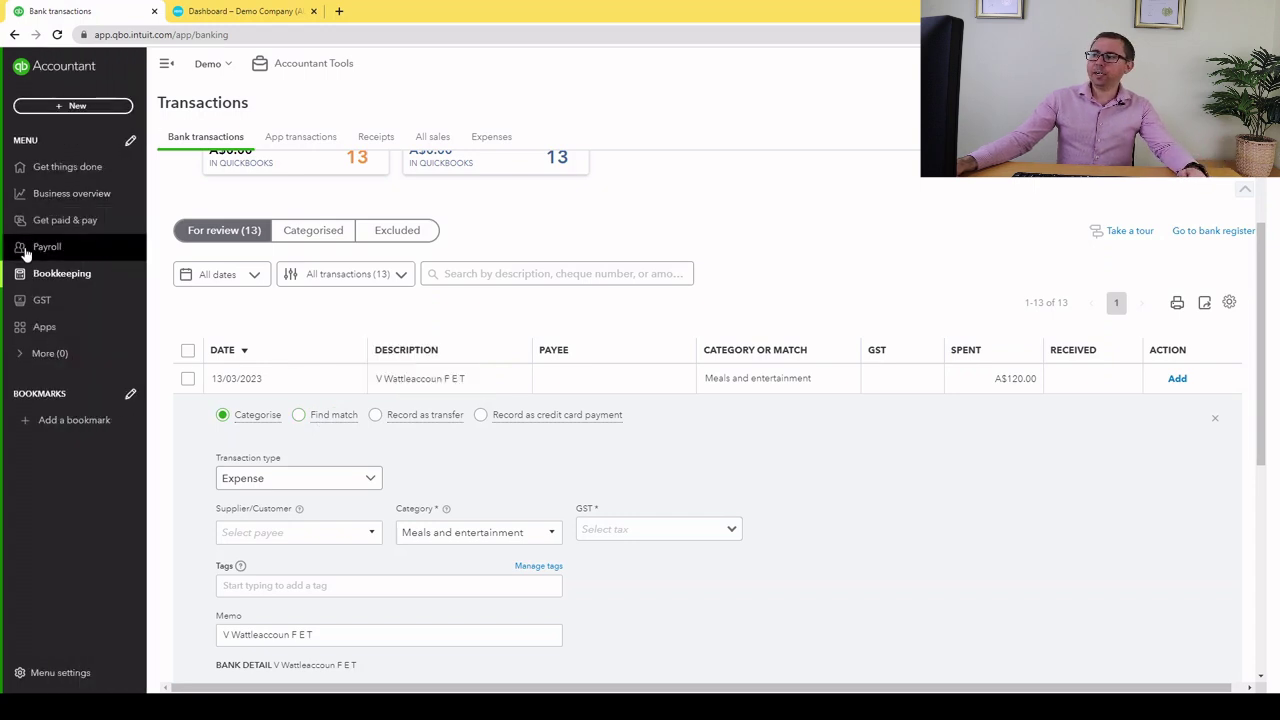
left_click(1213, 419)
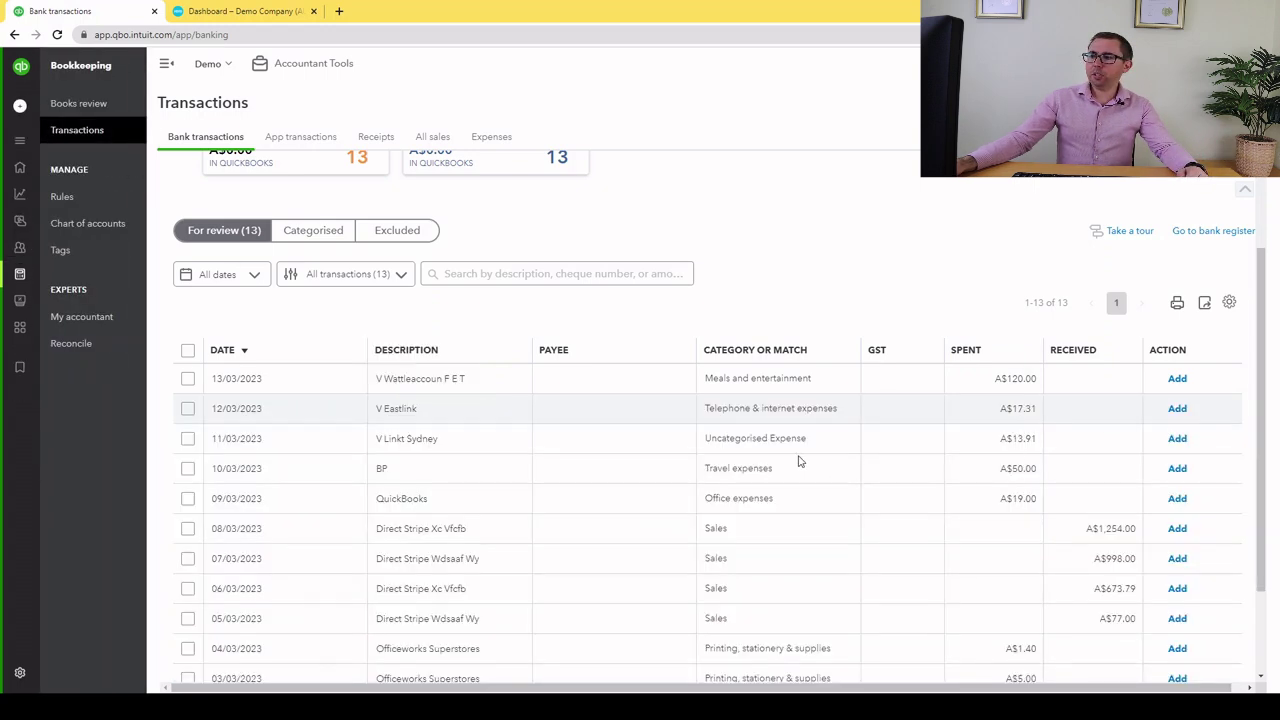
- Expand the 08/03/2023 Direct Stripe Xc Vfcfb deposit and inspect its category field
scroll(798, 461, "down", 2)
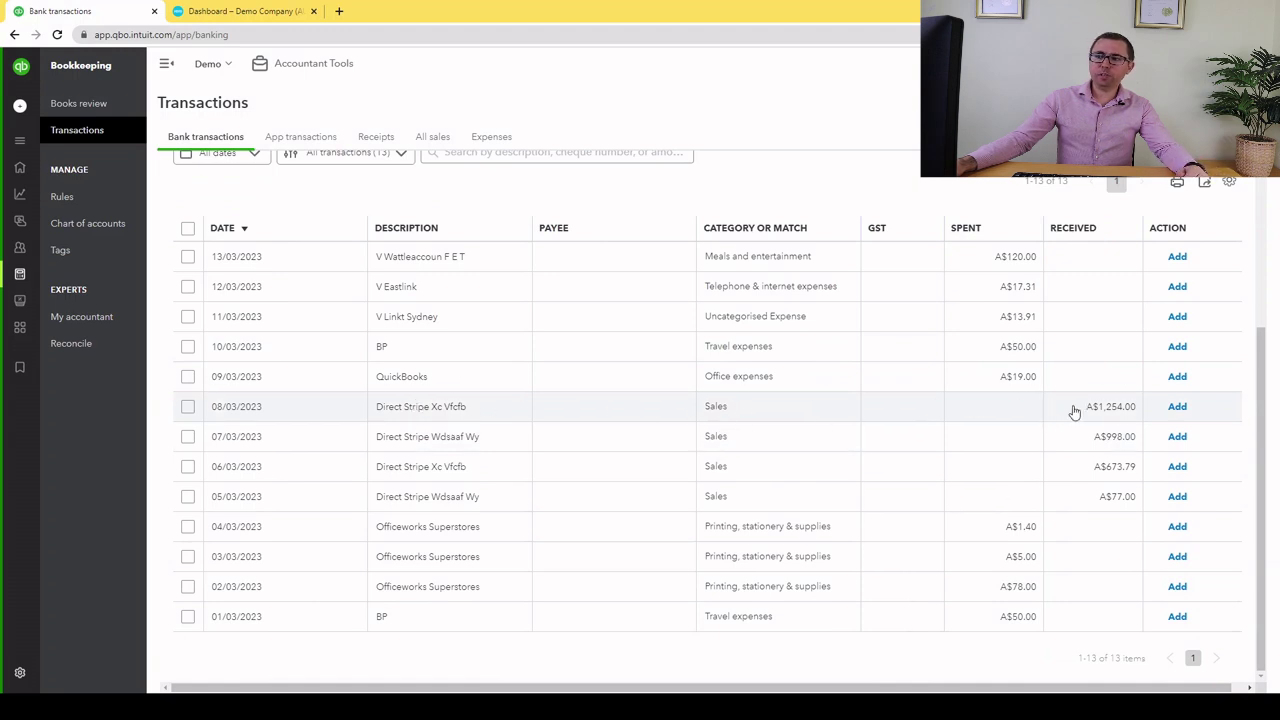
left_click(497, 406)
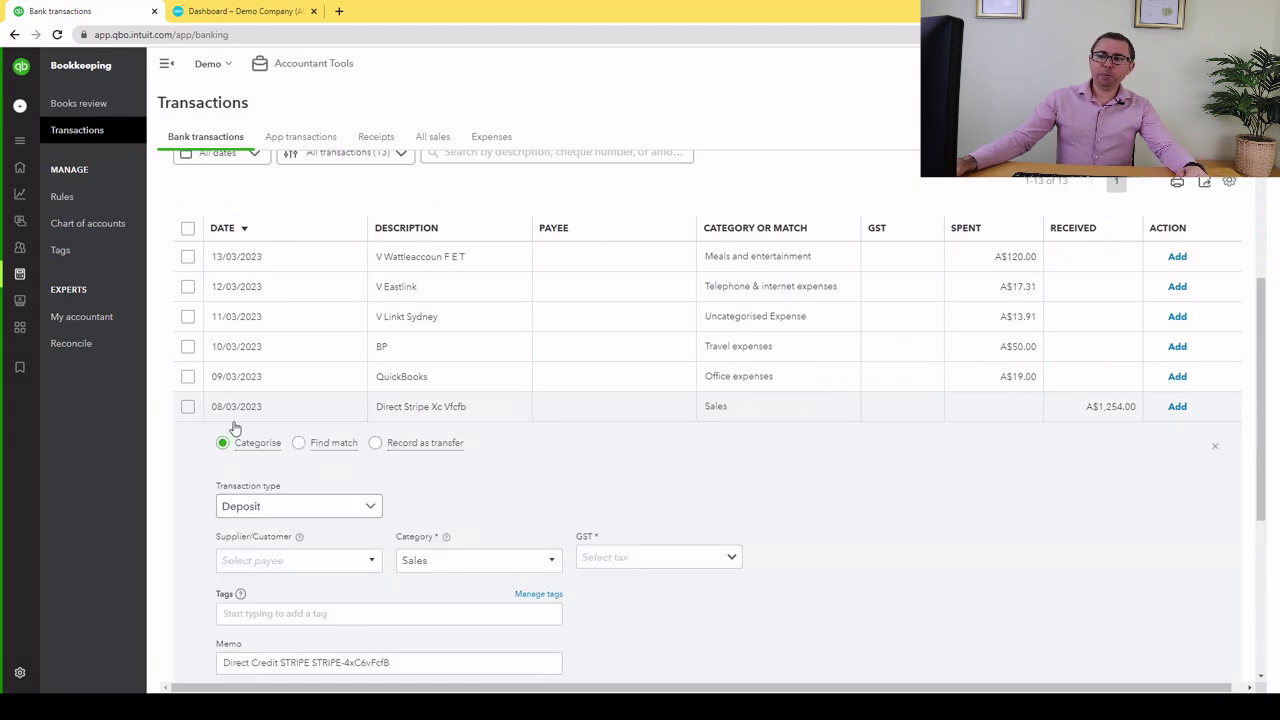
scroll(300, 420, "down", 2)
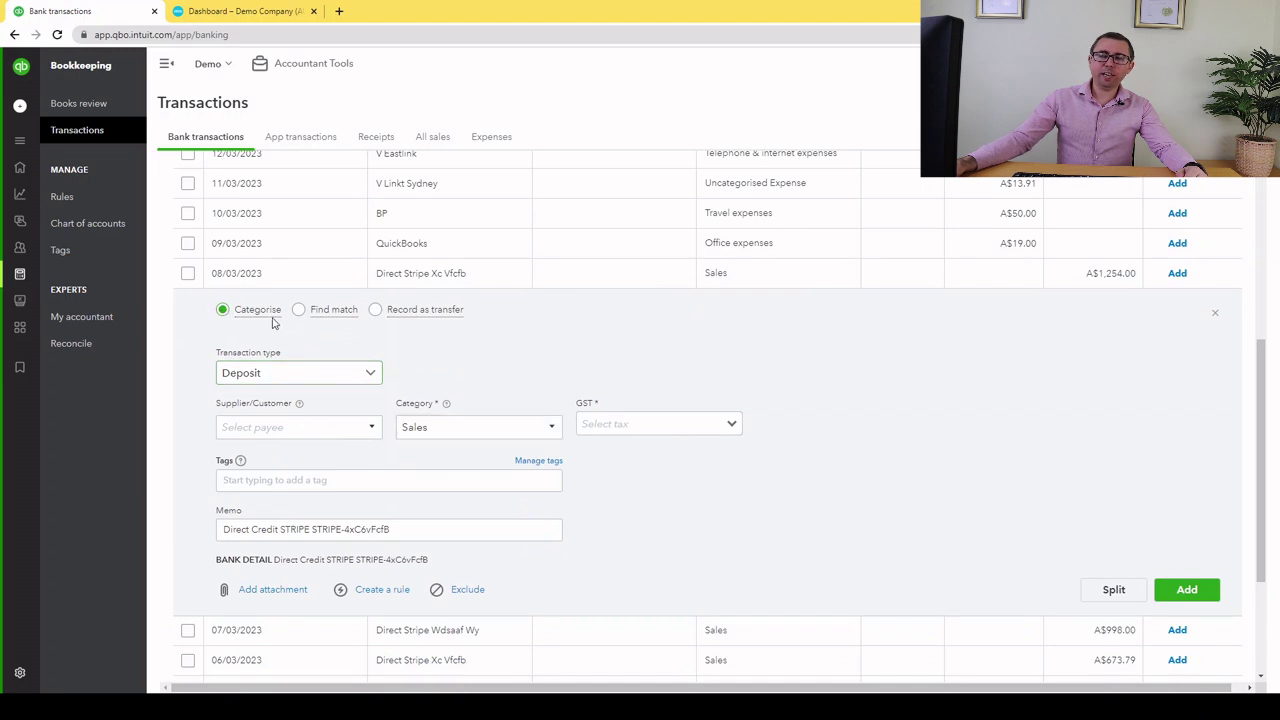
left_click(481, 429)
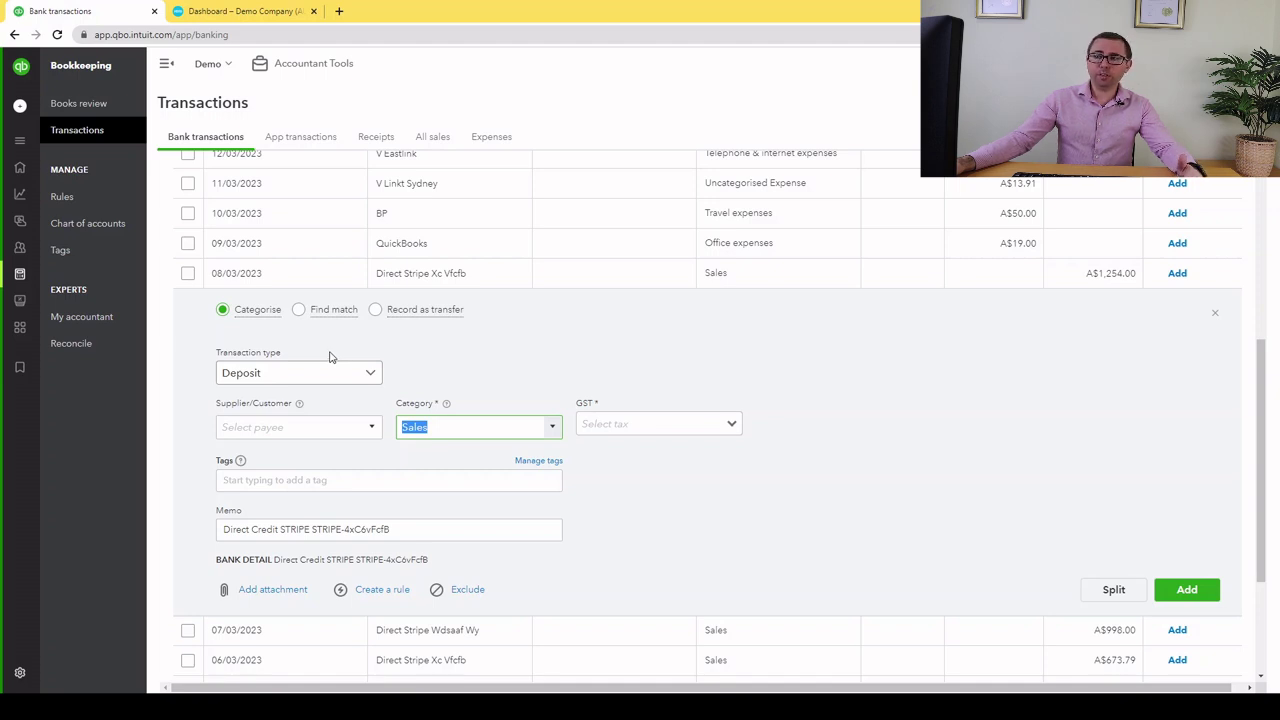
- Try matching the Stripe deposit to the Demo Client invoice with a payment of 1000, and leave without saving
left_click(298, 311)
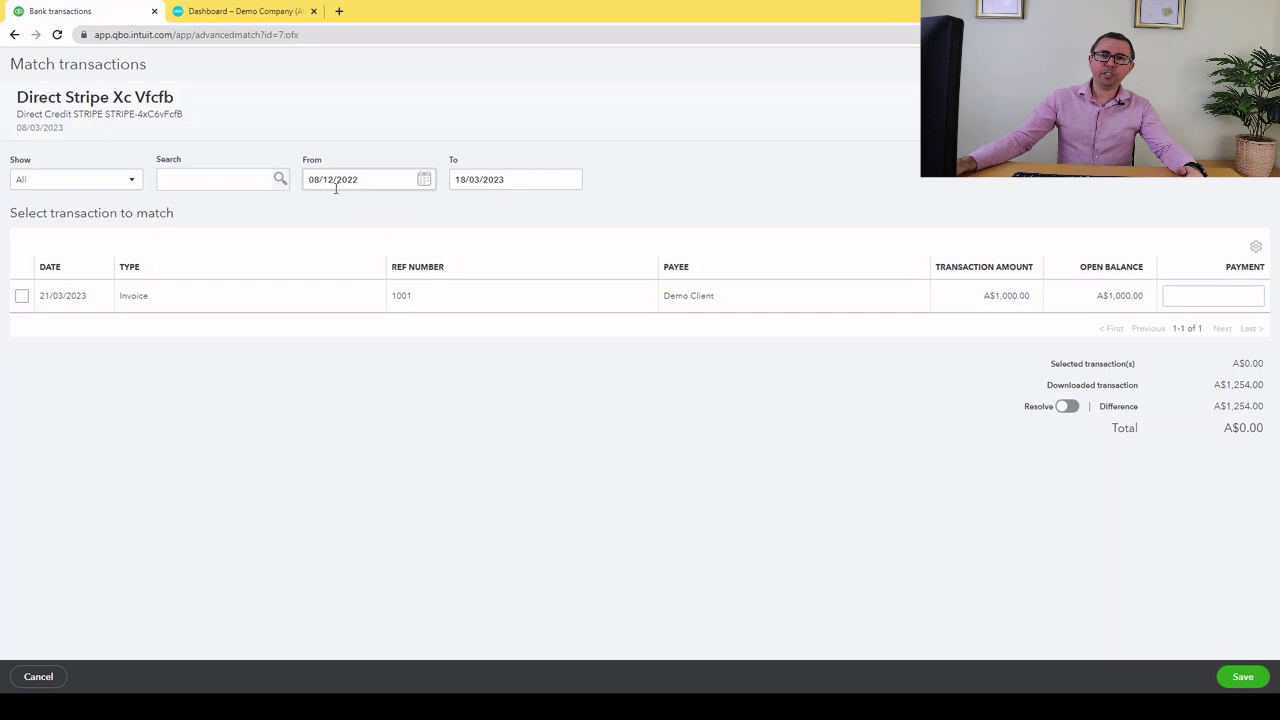
left_click(1203, 296)
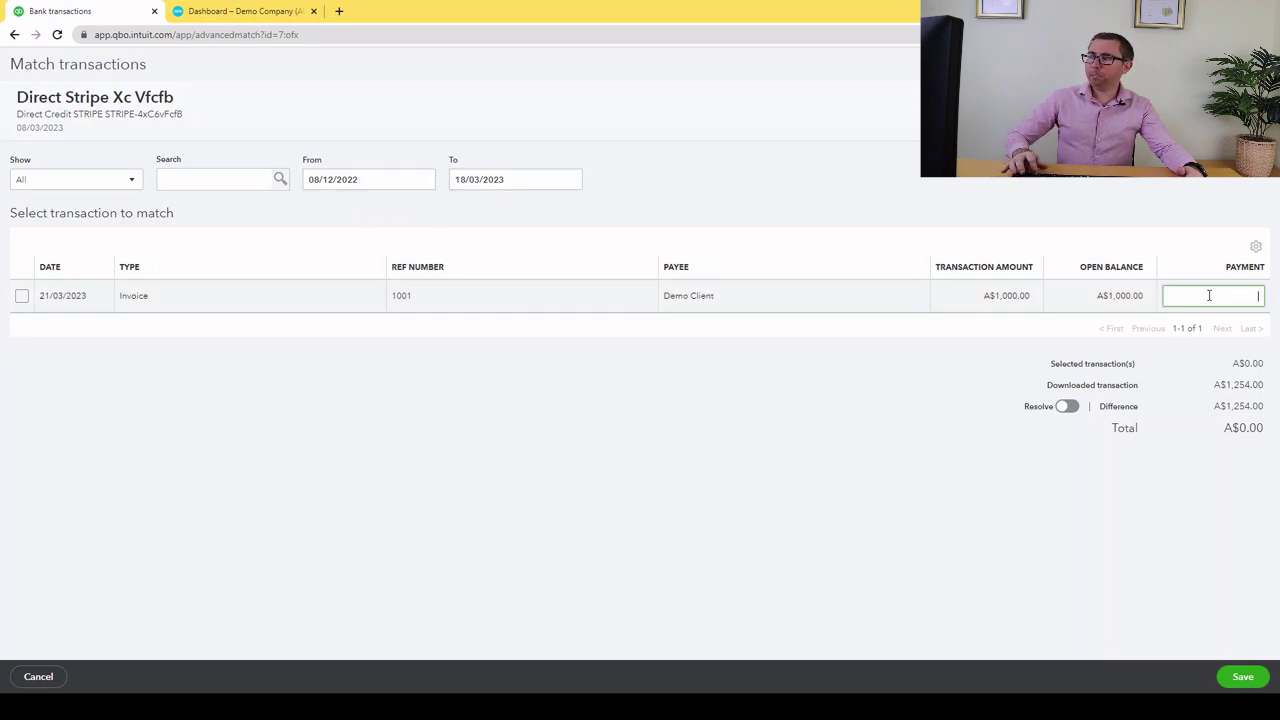
type("1000")
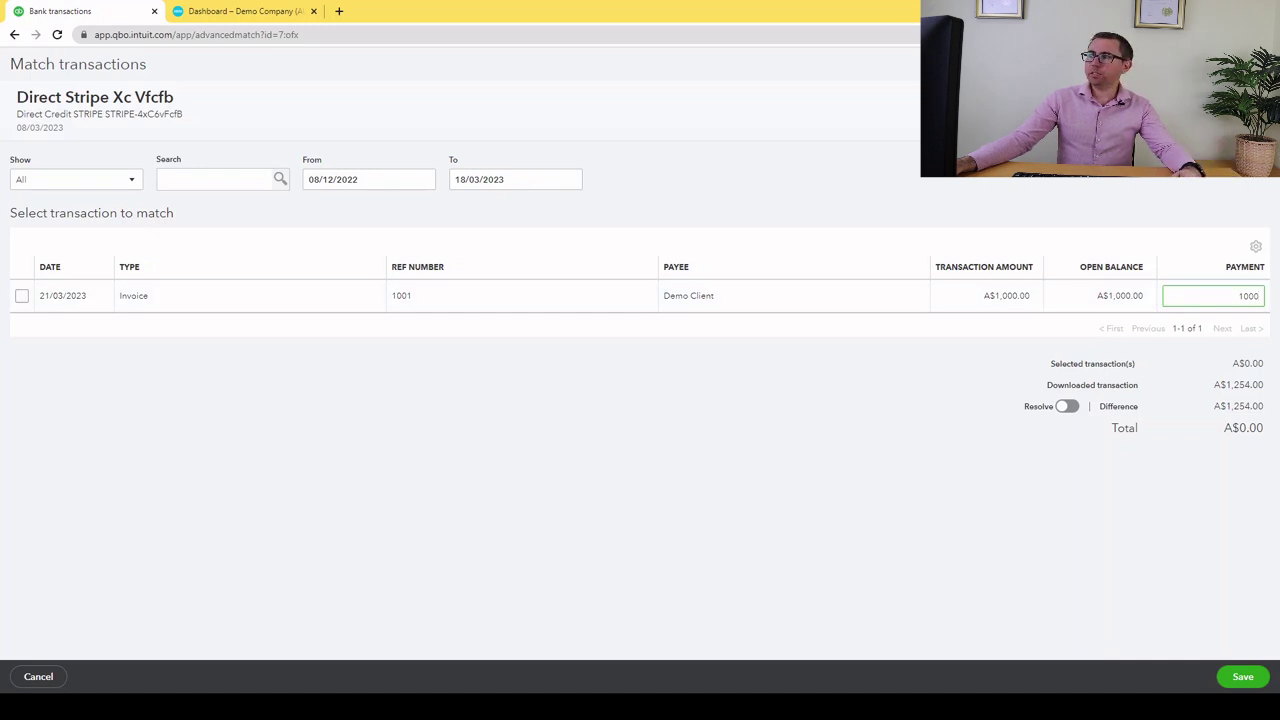
left_click(1255, 64)
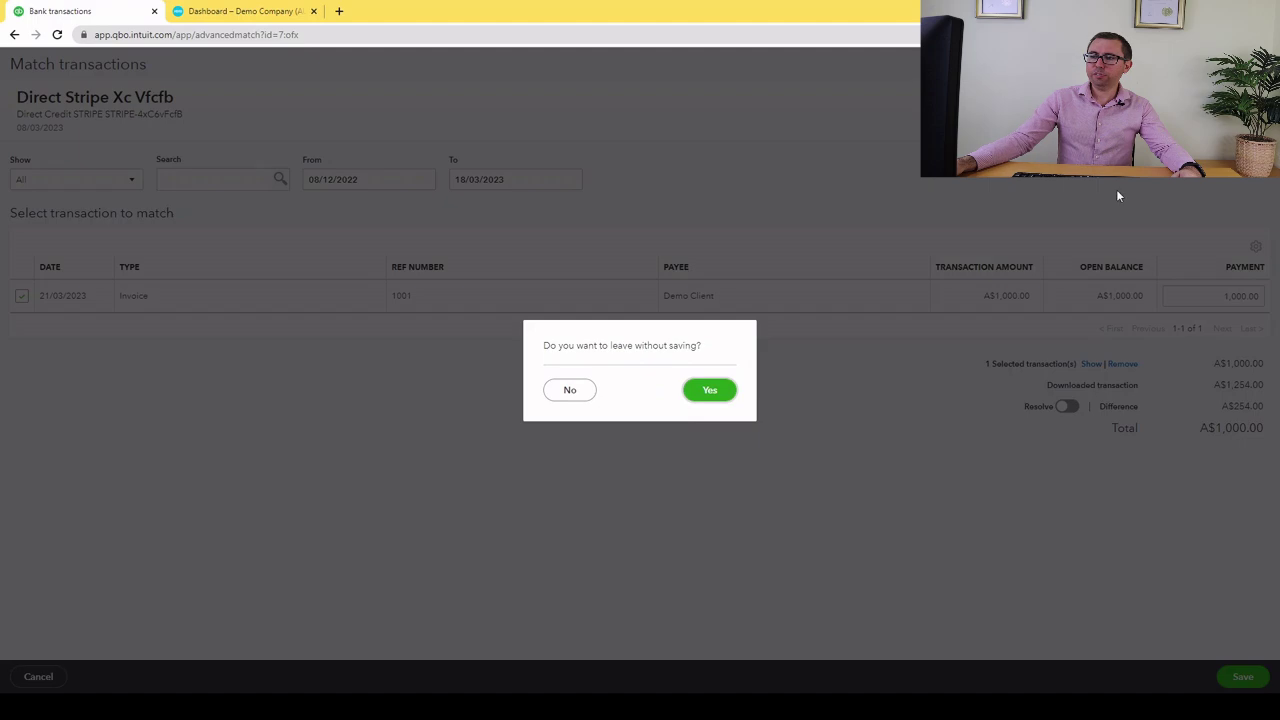
left_click(711, 392)
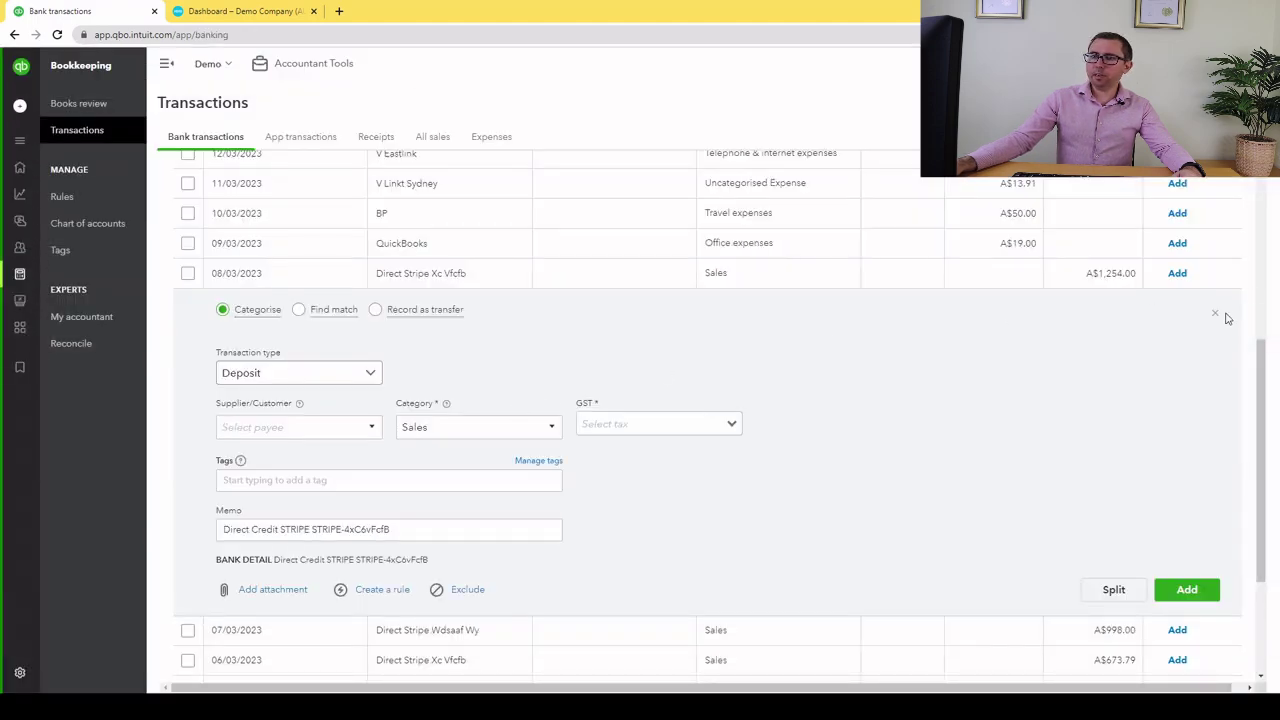
- Collapse the Stripe deposit and categorise the 13/03/2023 V Wattleaccoun F E T expense as Accounting and bookkeeping with GST on purchases (10%)
left_click(1215, 316)
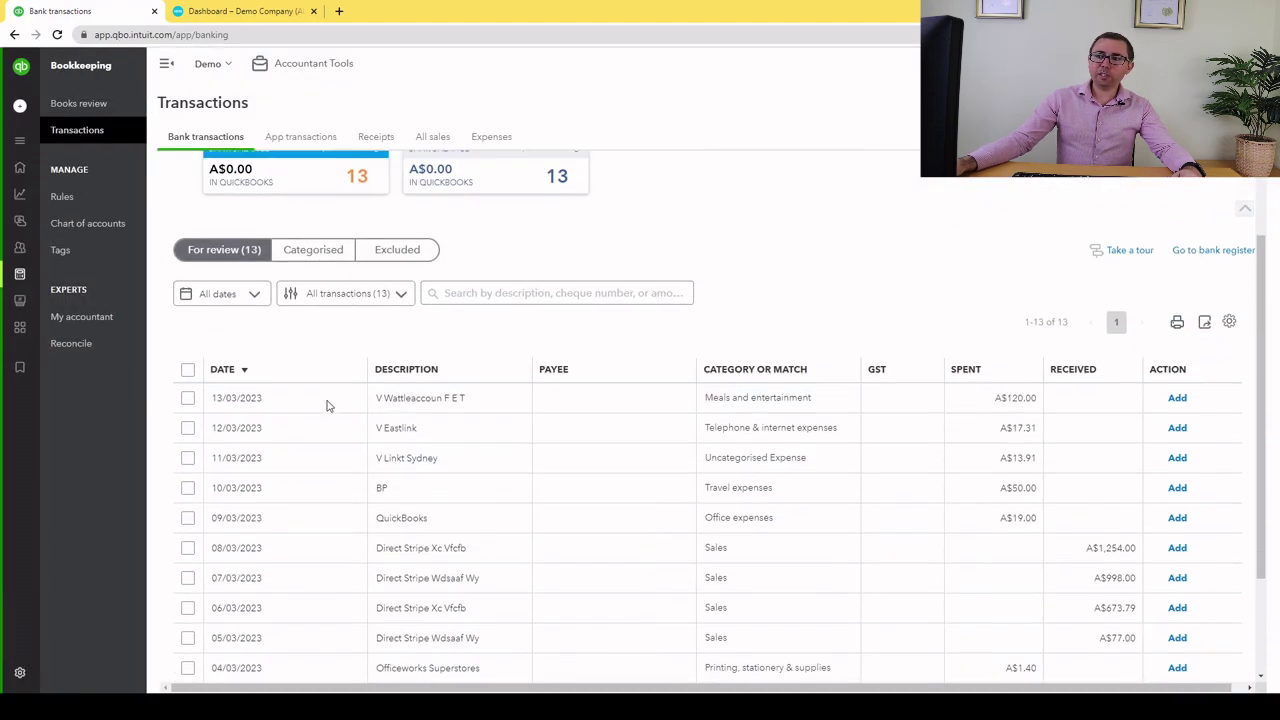
left_click(330, 392)
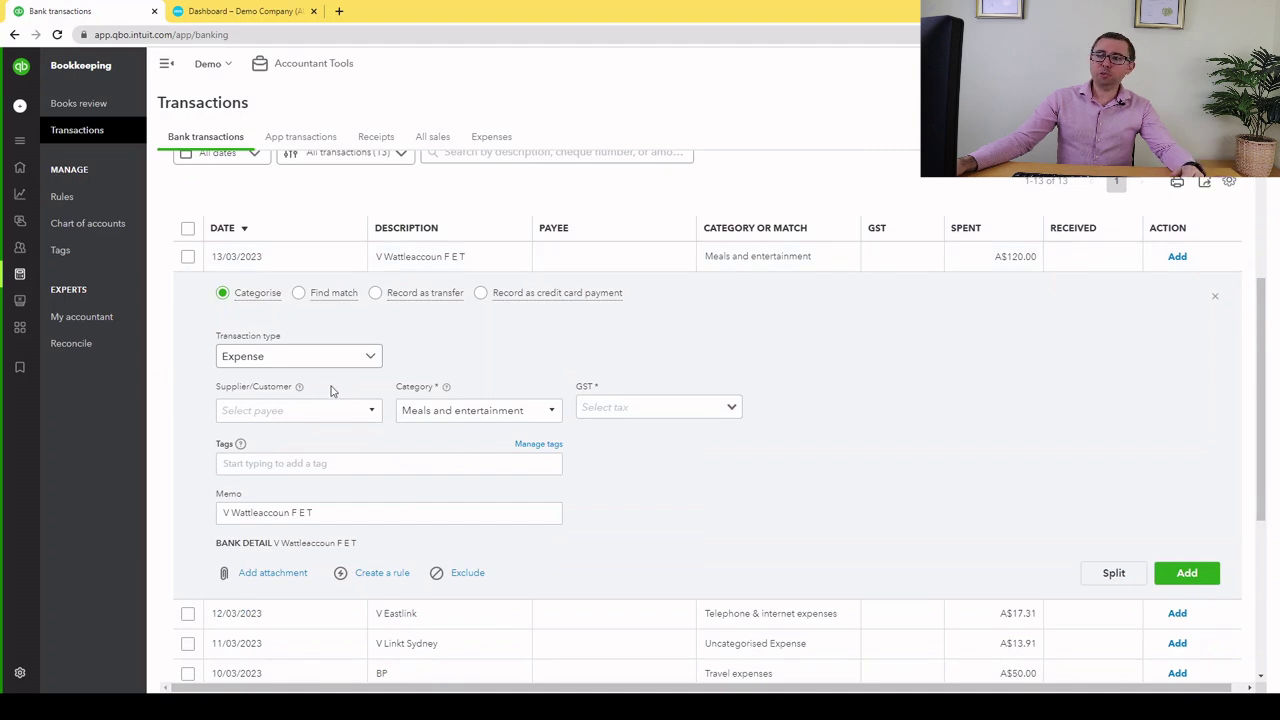
left_click(466, 412)
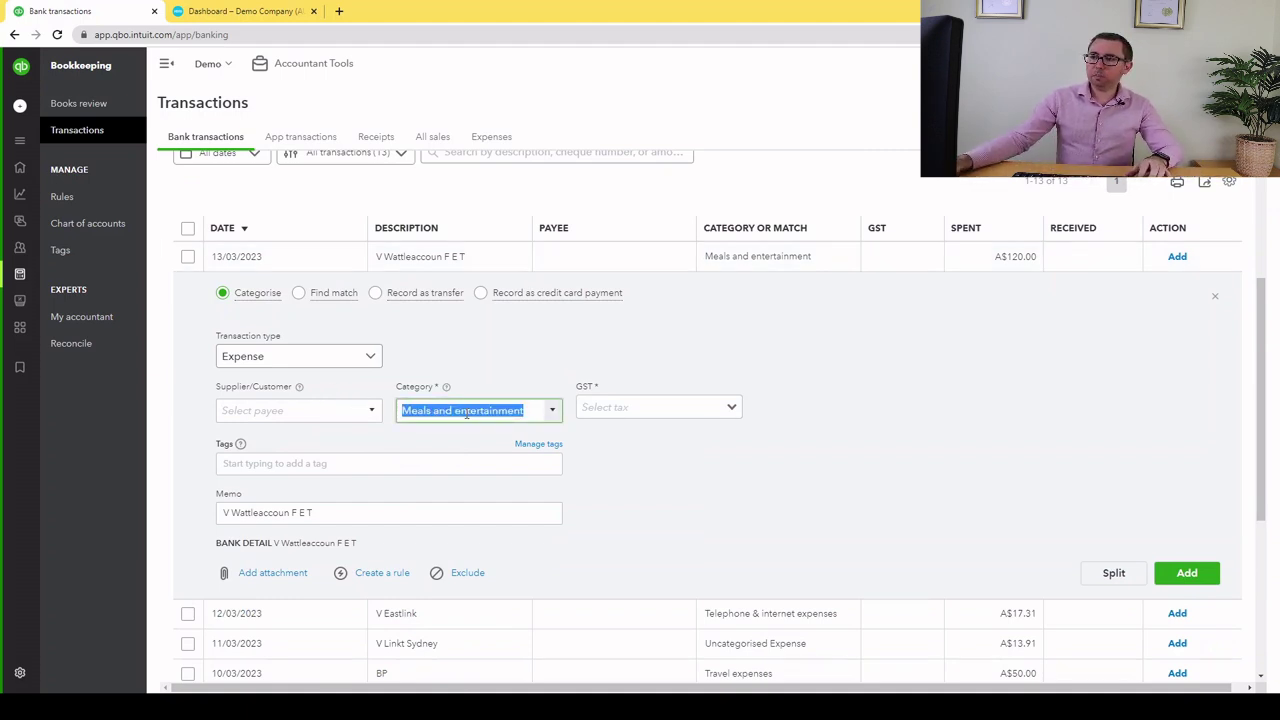
left_click(553, 420)
scroll(514, 471, "up", 10)
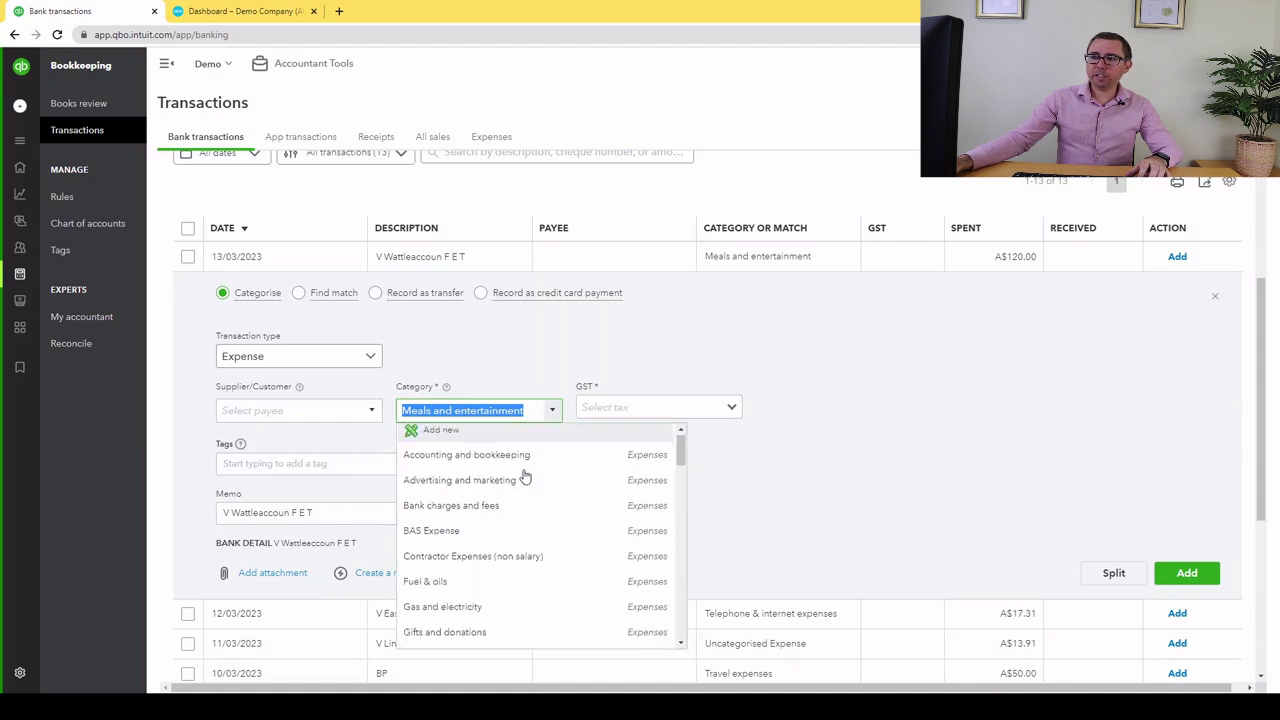
left_click(508, 461)
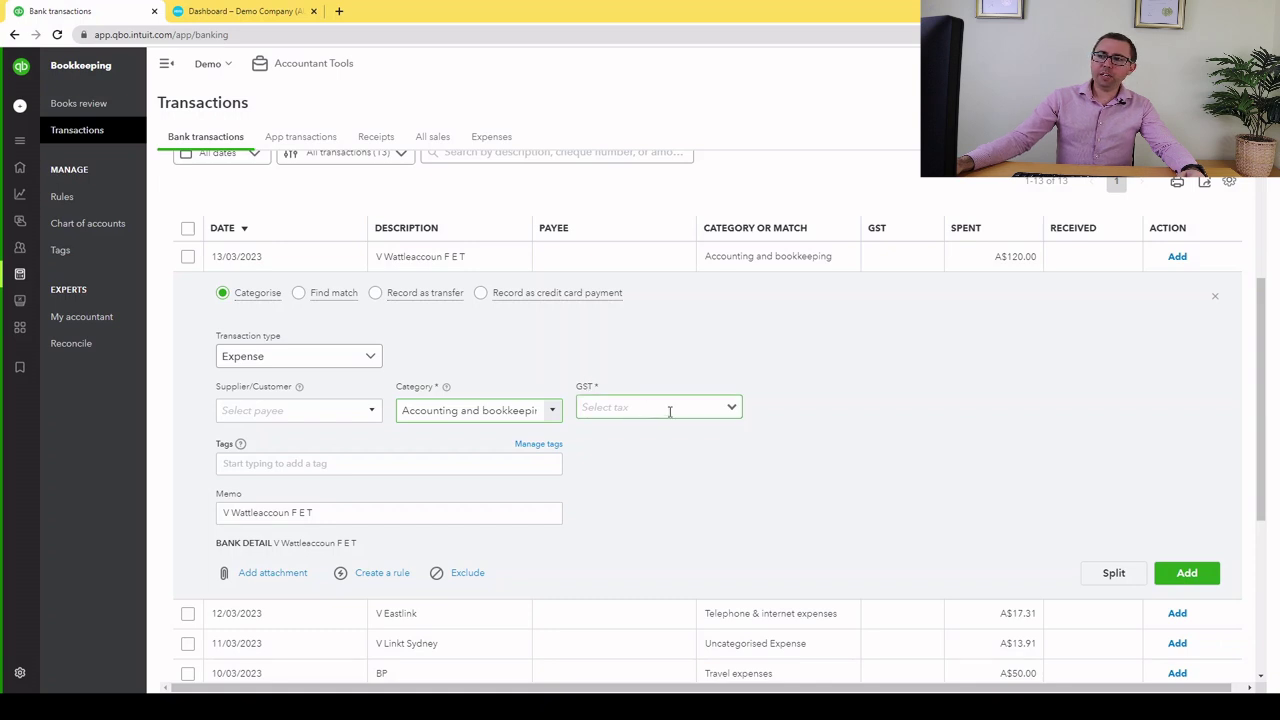
left_click(731, 407)
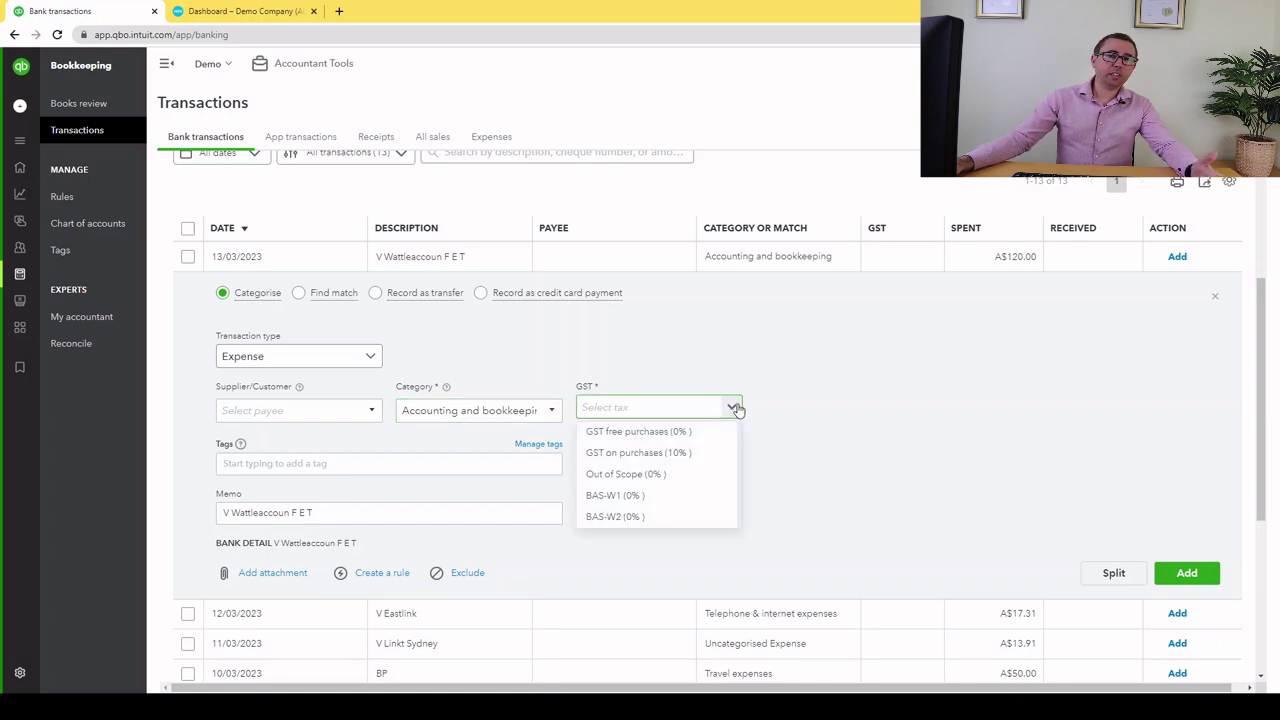
left_click(718, 455)
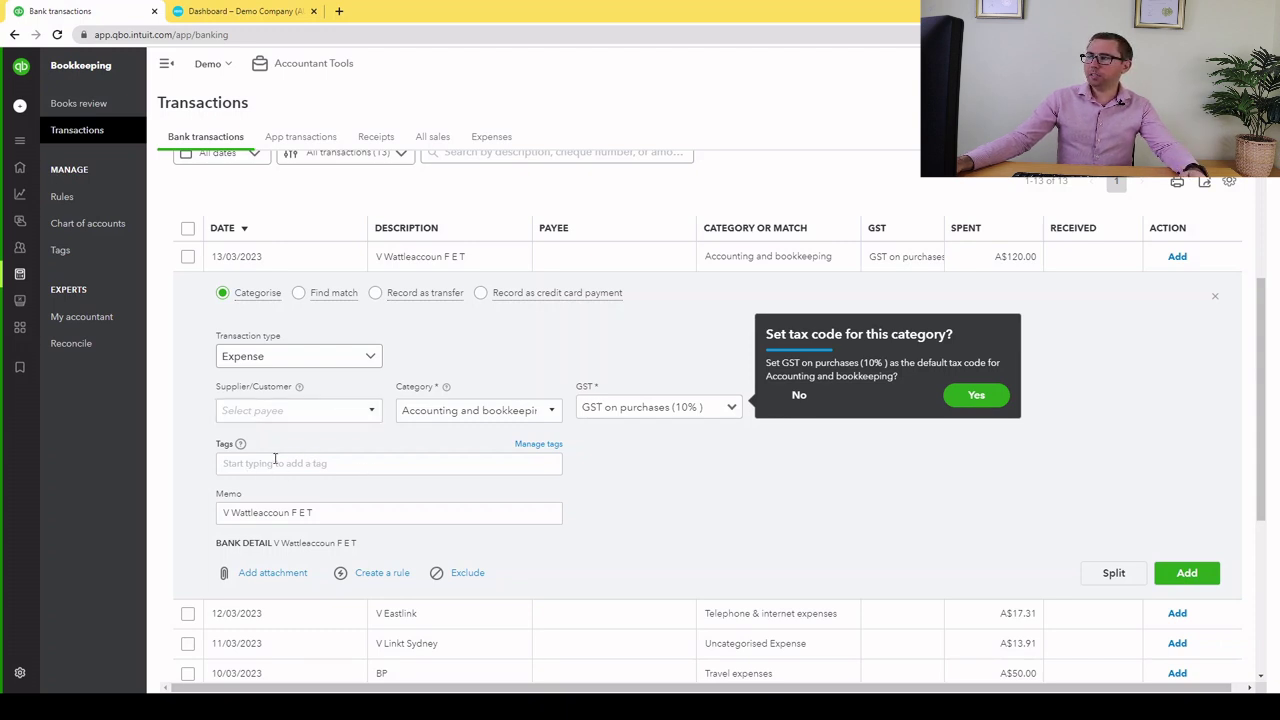
left_click(1214, 296)
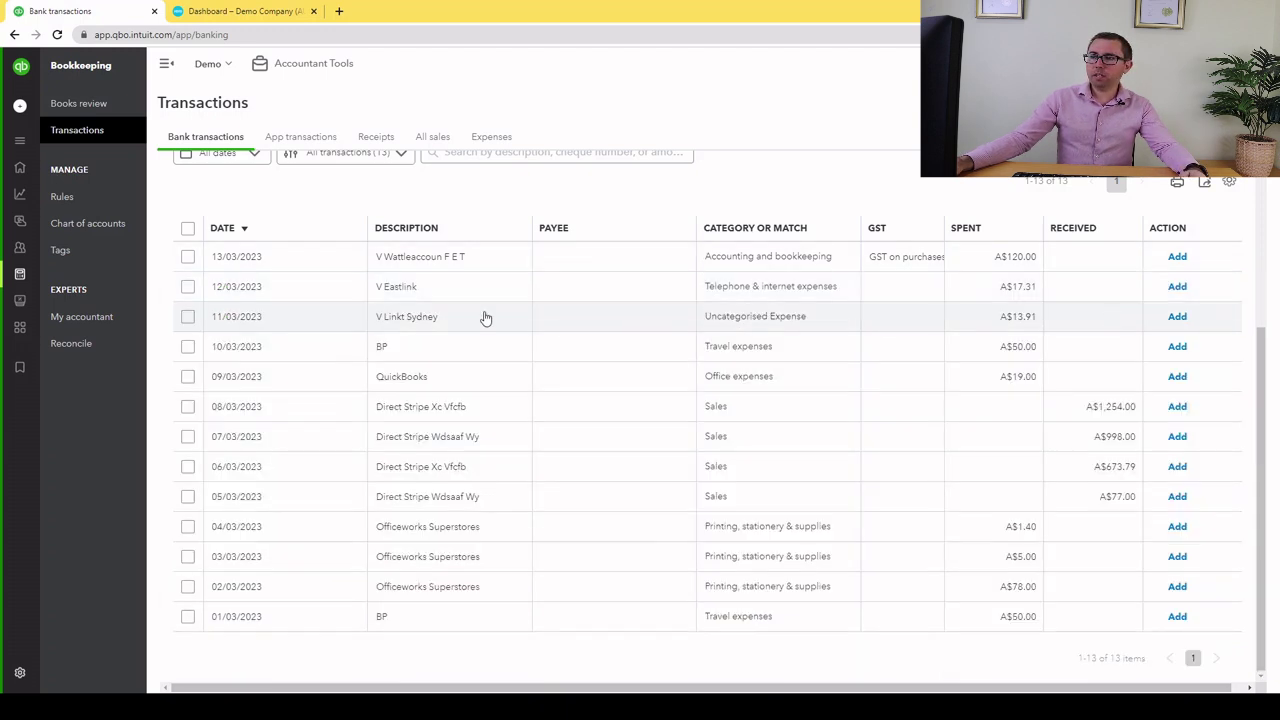
- Reopen the 13/03/2023 V Wattleaccoun F E T transaction and open the create-rule form from its details
scroll(466, 318, "up", 2)
scroll(466, 318, "up", 1)
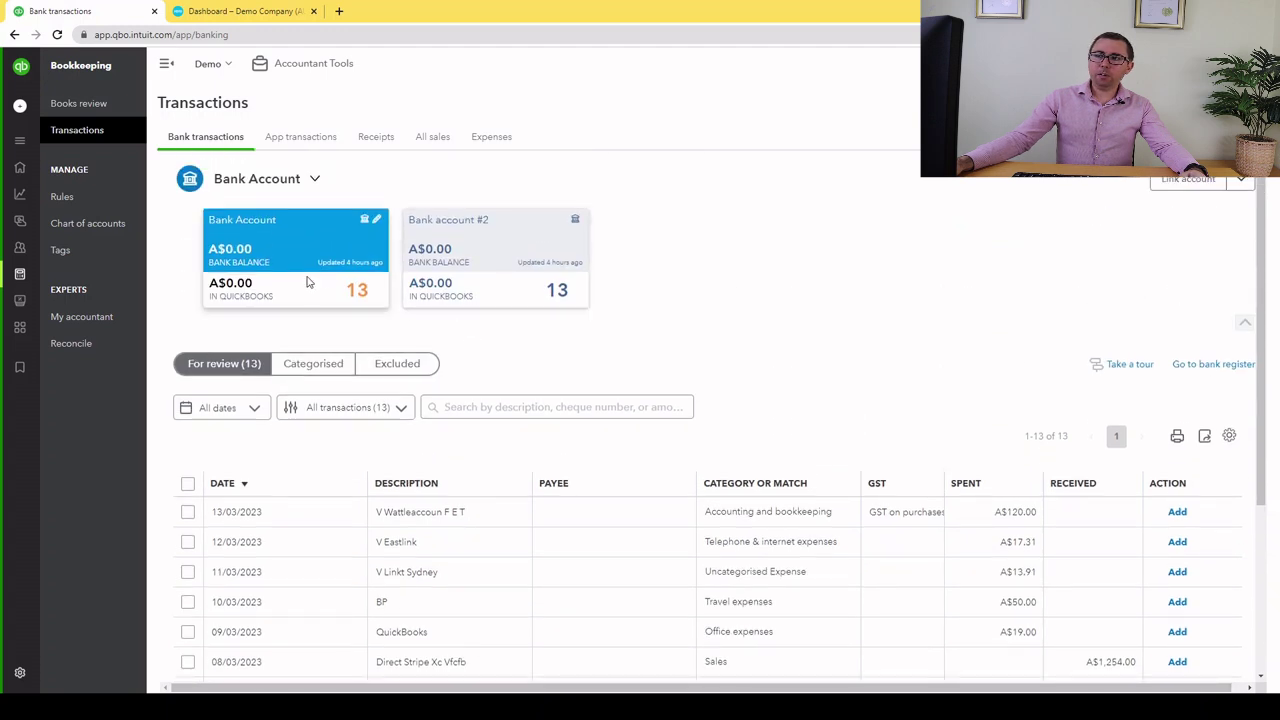
scroll(523, 303, "down", 2)
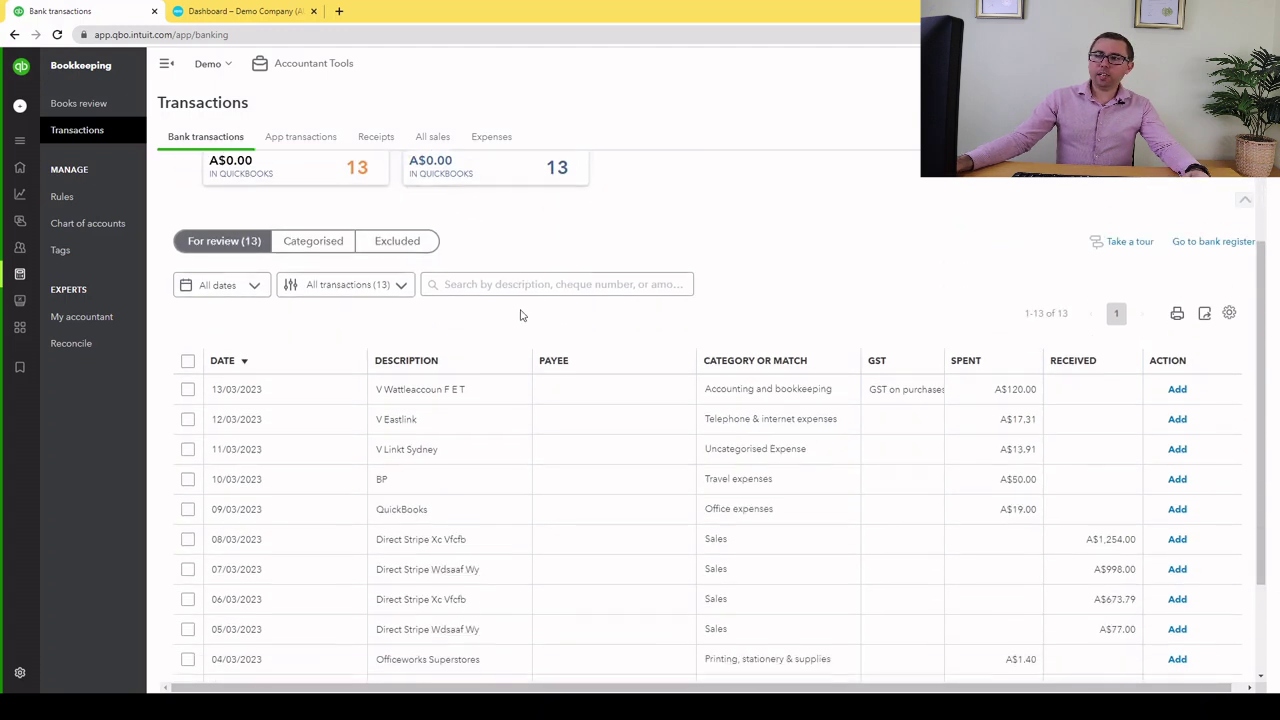
left_click(481, 378)
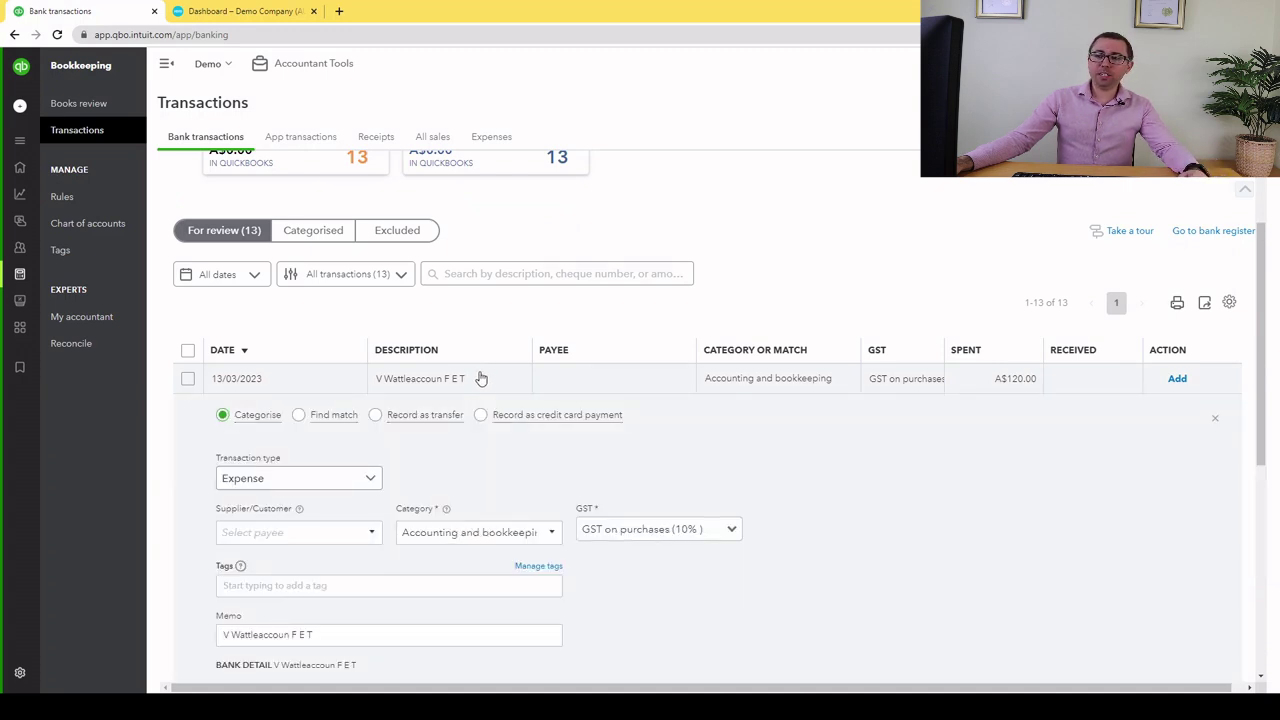
scroll(481, 378, "down", 3)
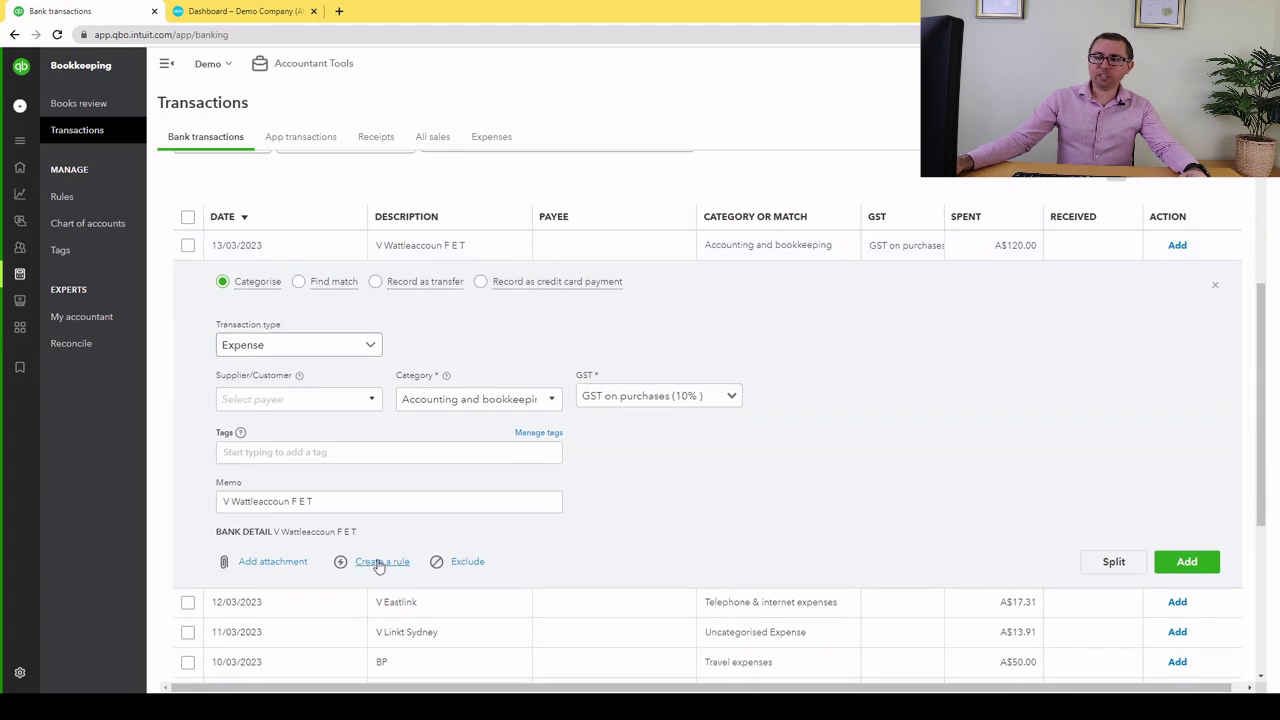
left_click(379, 564)
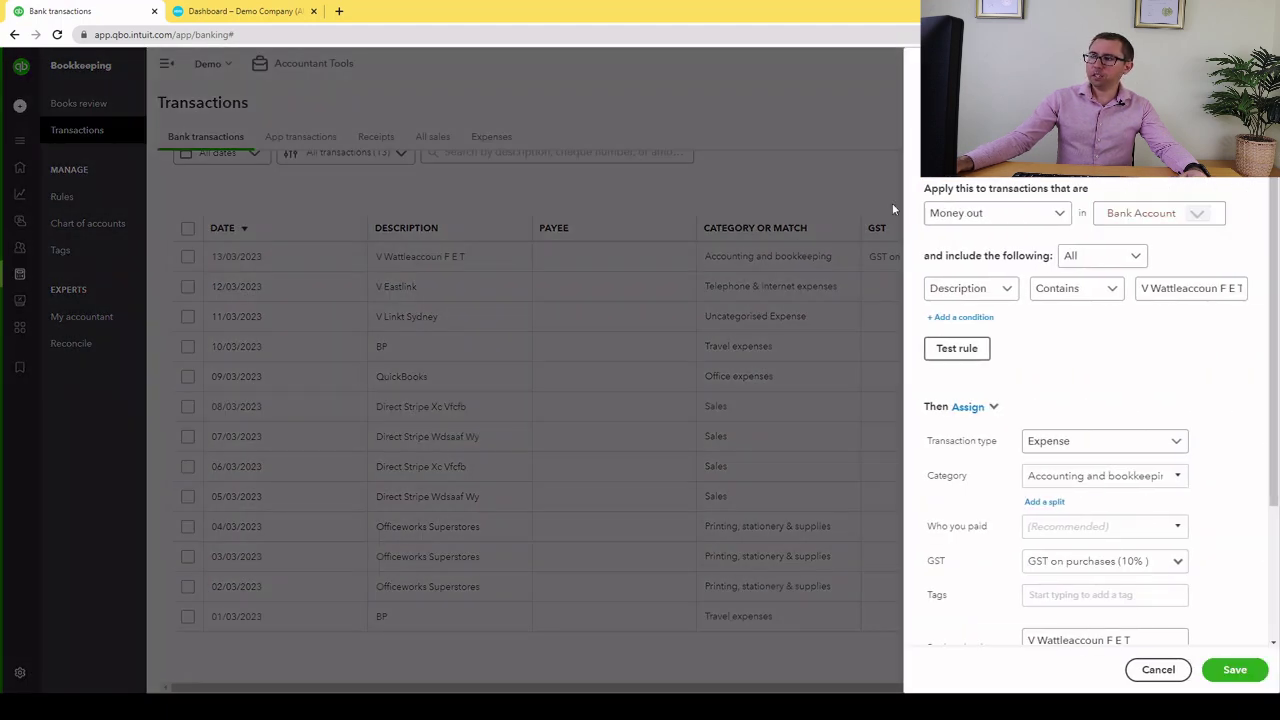
- Review the rule's description condition, assigned category, GST and auto-add setting, and leave the rule without saving
scroll(1180, 252, "down", 1)
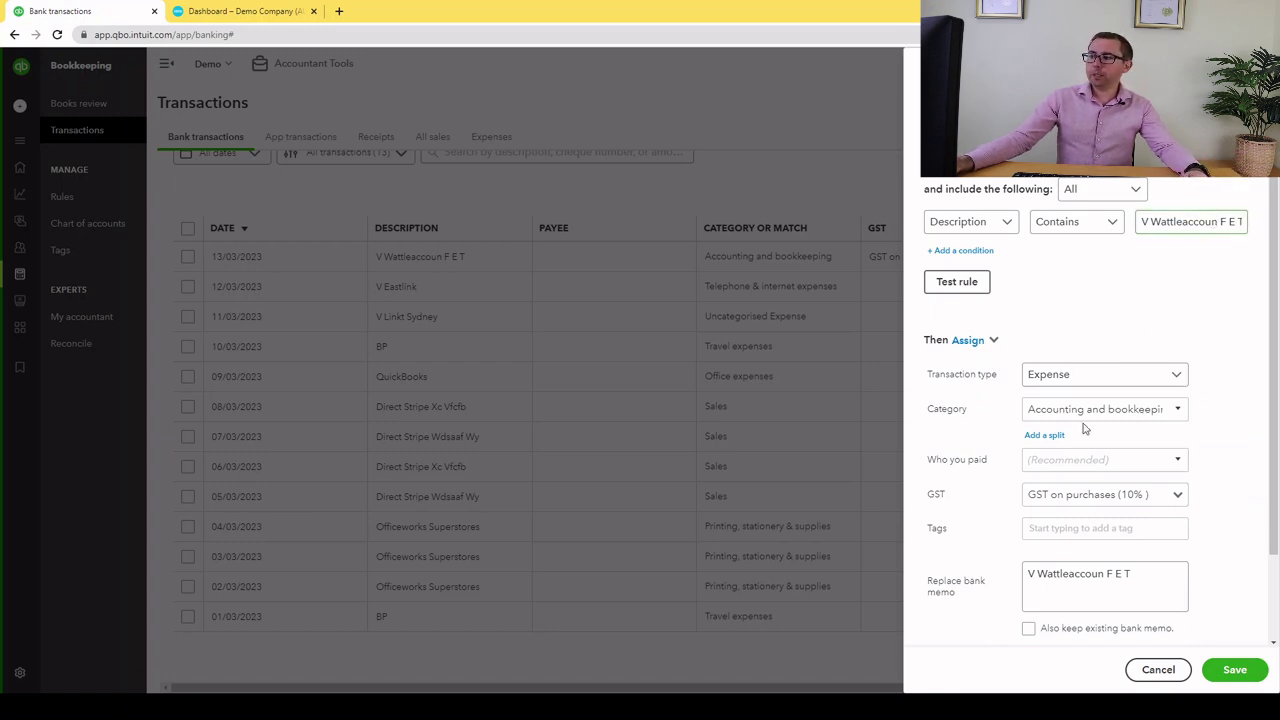
scroll(1082, 428, "down", 2)
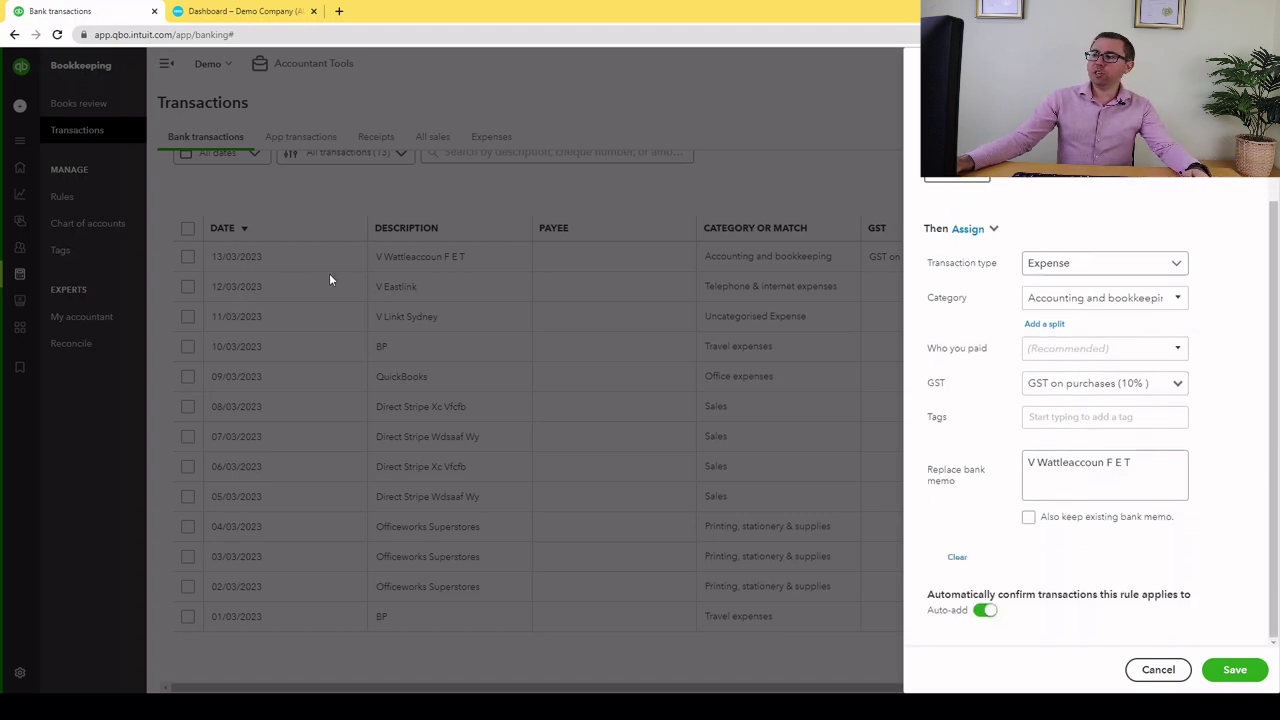
scroll(1114, 526, "up", 3)
left_click_drag(1143, 290, 1266, 298)
left_click(1166, 341)
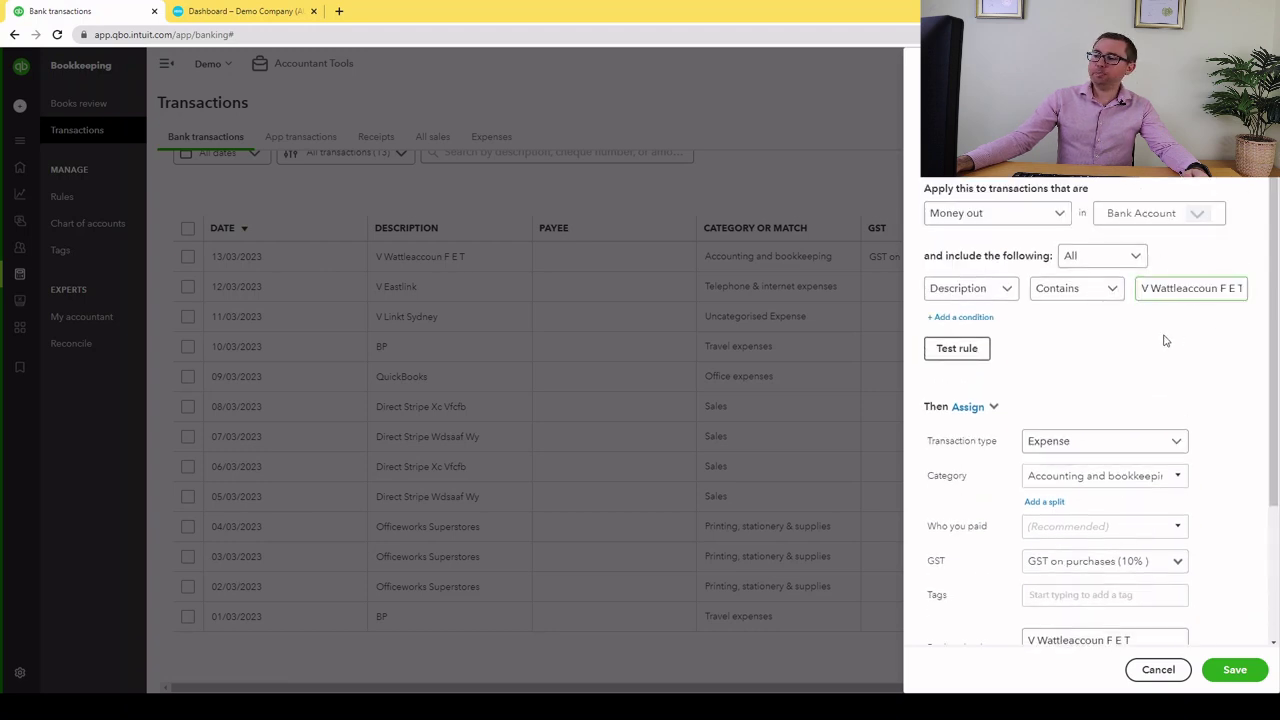
scroll(1164, 341, "down", 3)
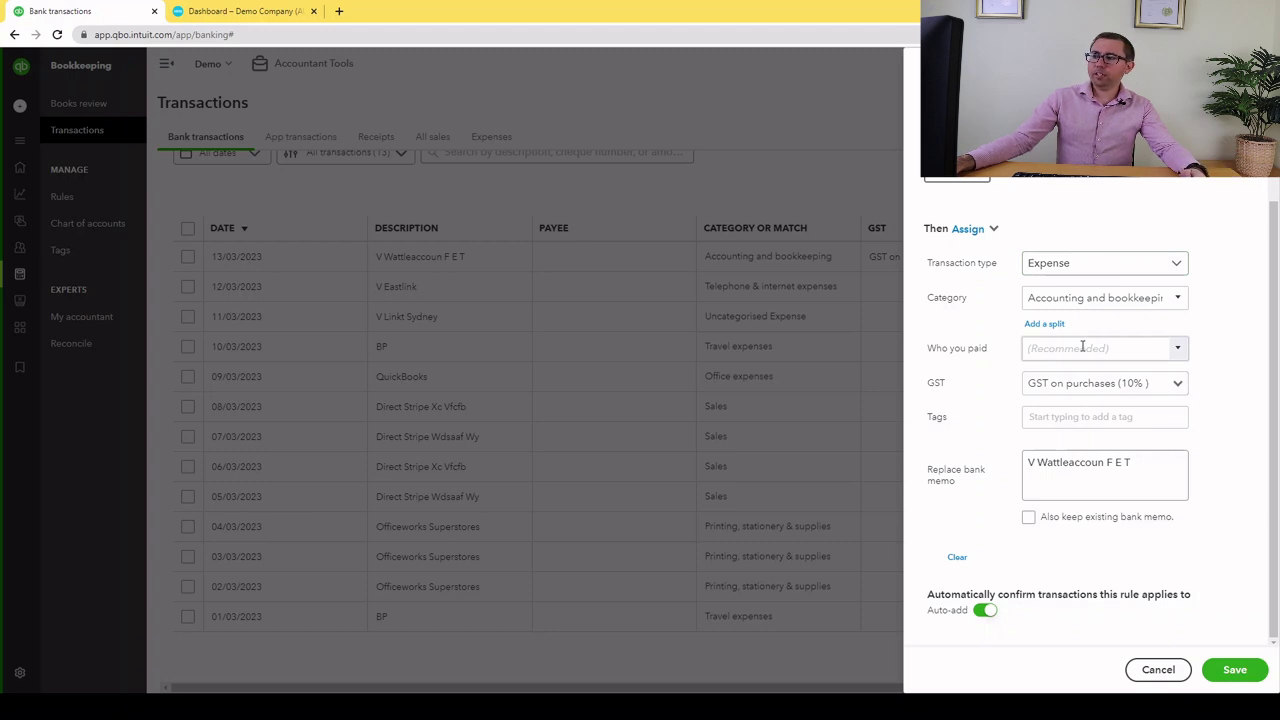
mouse_move(928, 596)
left_mouse_down()
mouse_move(1196, 600)
mouse_move(943, 585)
left_mouse_up()
left_click(935, 588)
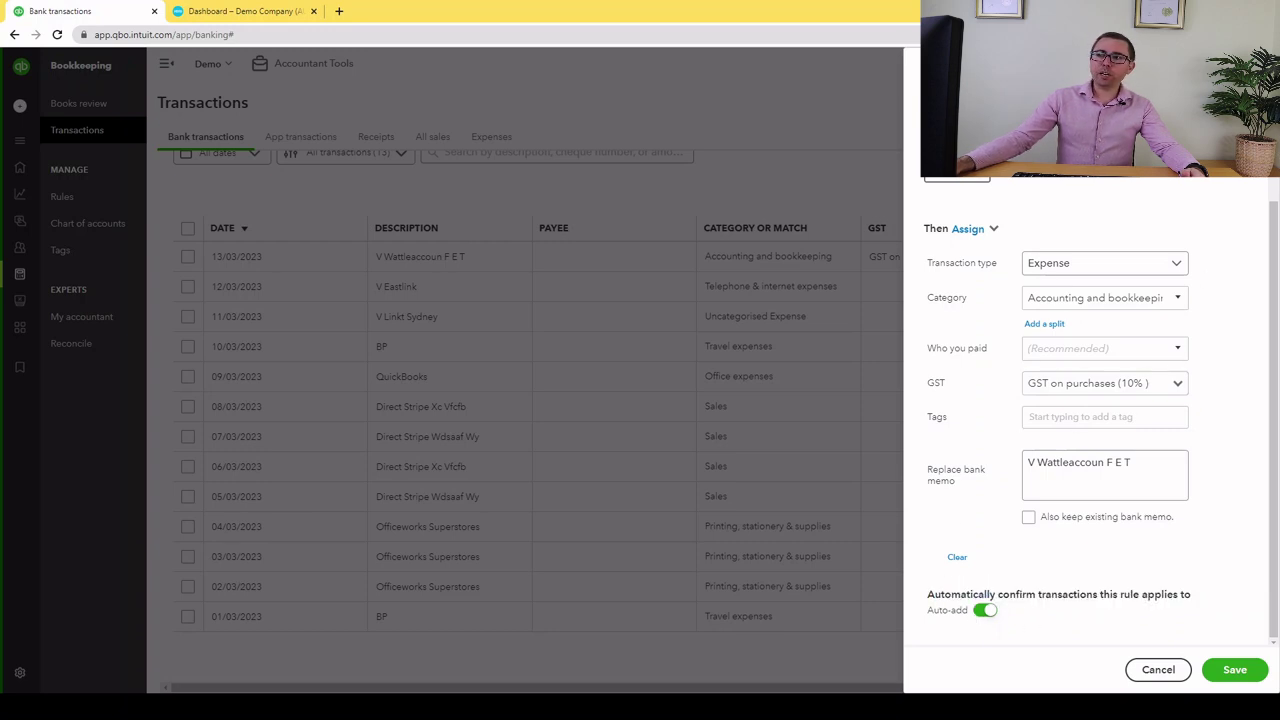
left_click(1252, 72)
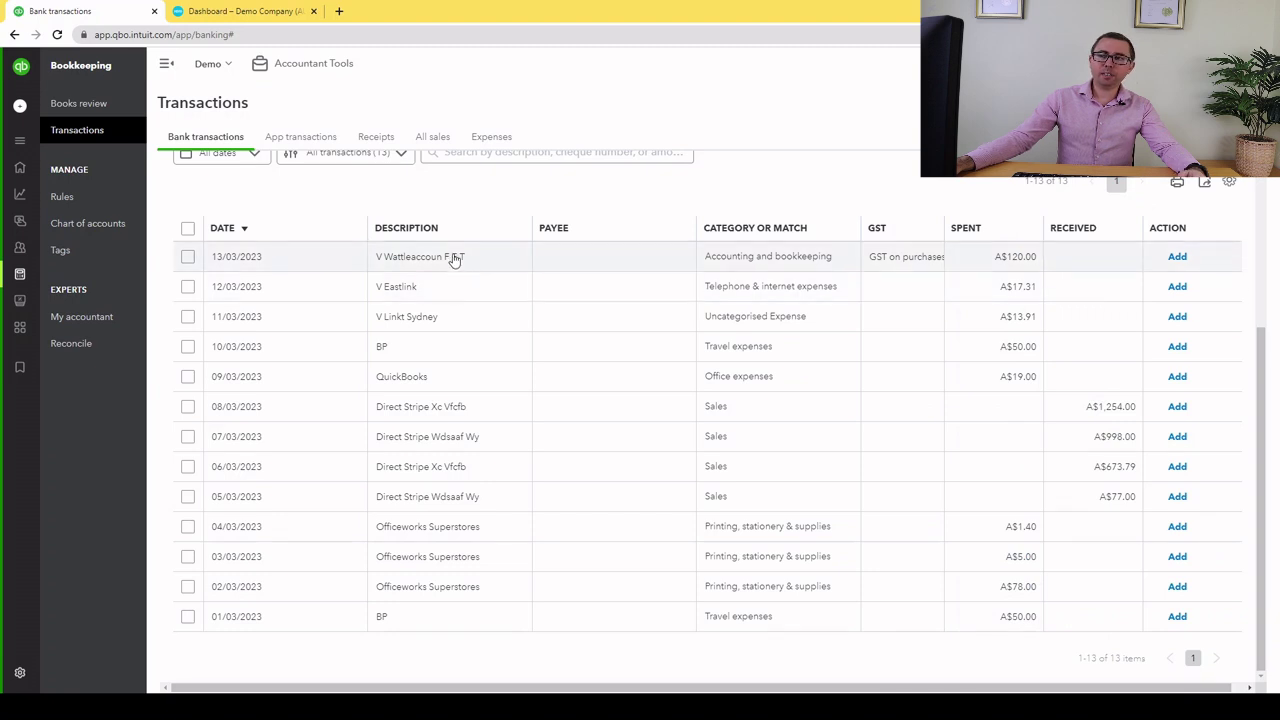
- Switch to Xero, open the Business Bank Account's transactions from the bank accounts list, and view the other accounts available to switch to
scroll(440, 260, "up", 3)
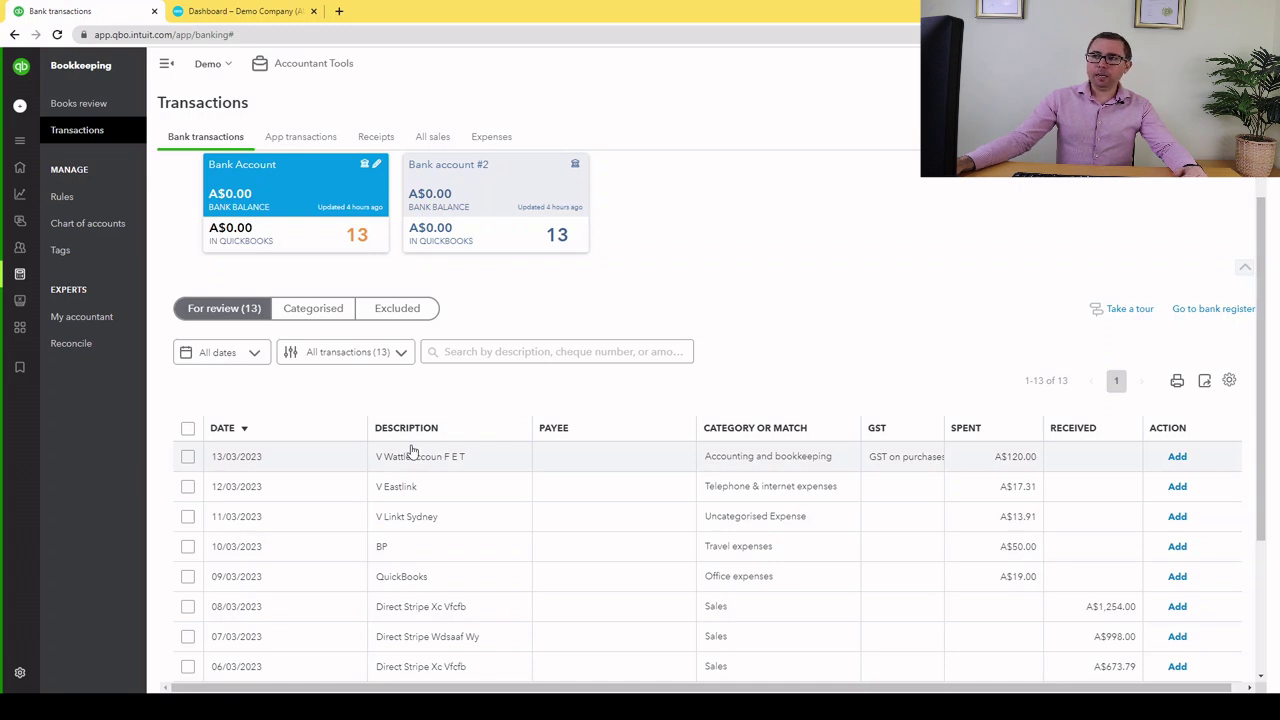
scroll(400, 420, "up", 1)
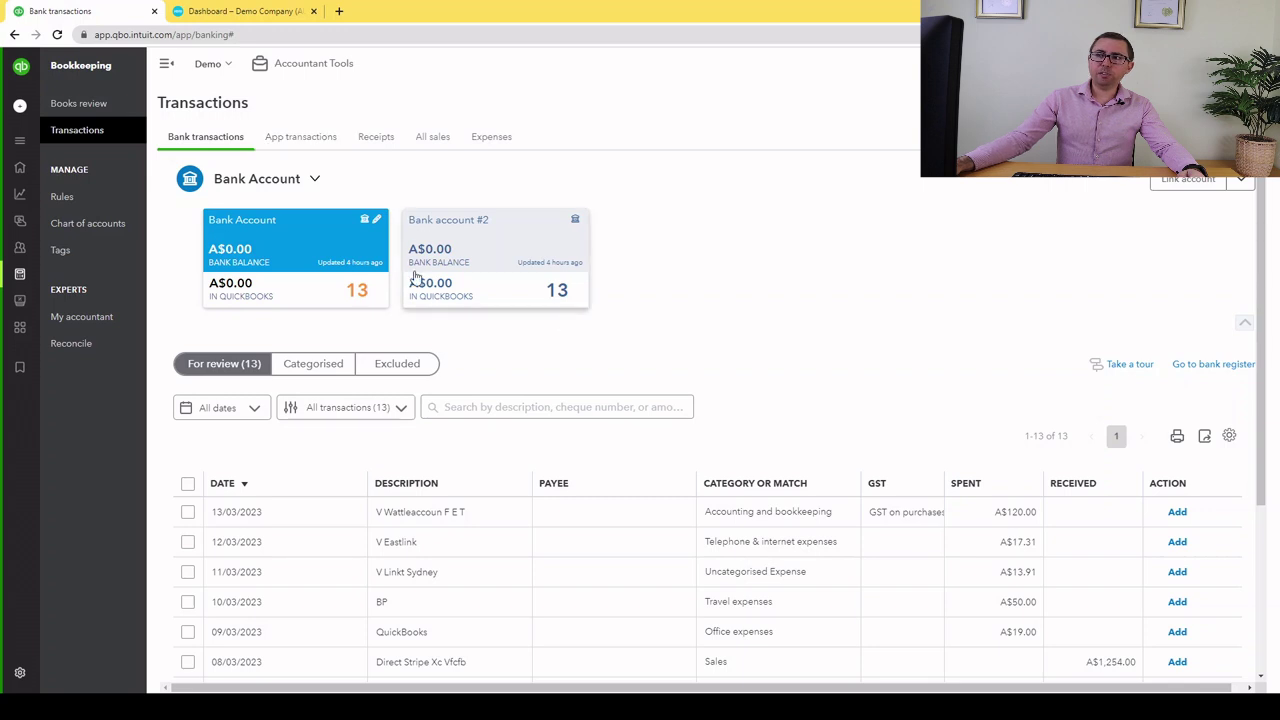
left_click(256, 8)
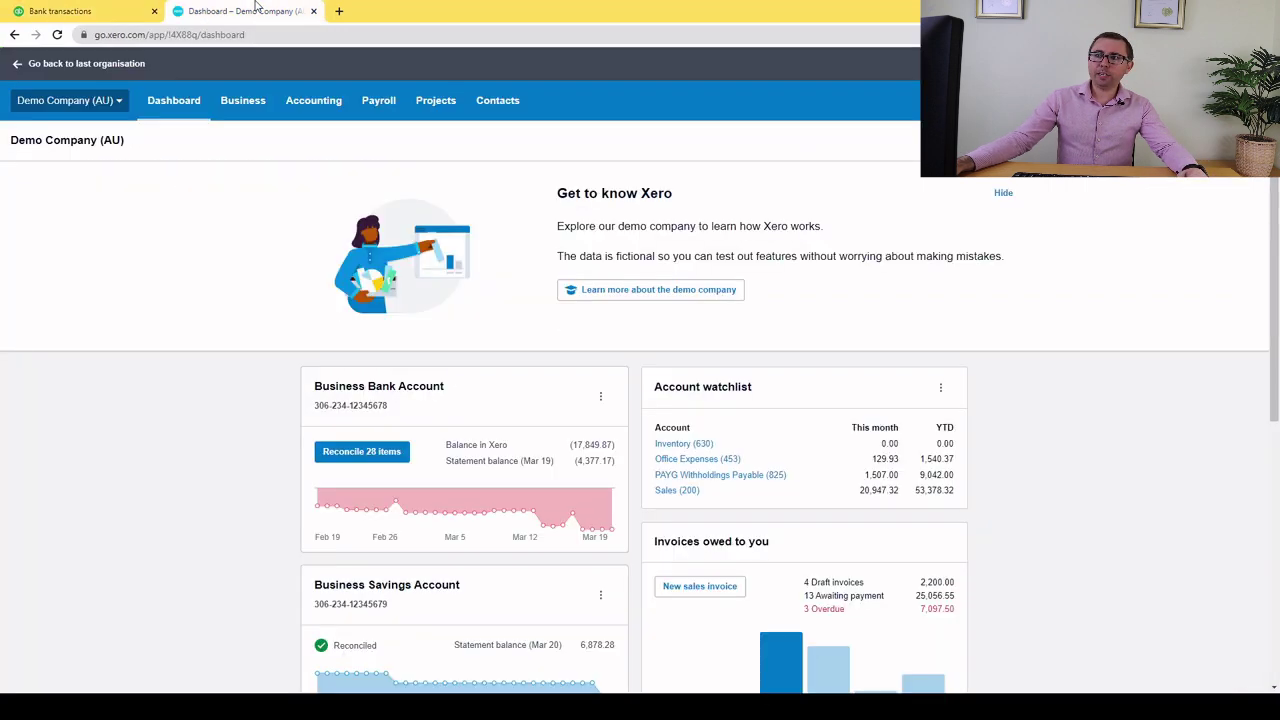
left_click(298, 103)
left_click(322, 146)
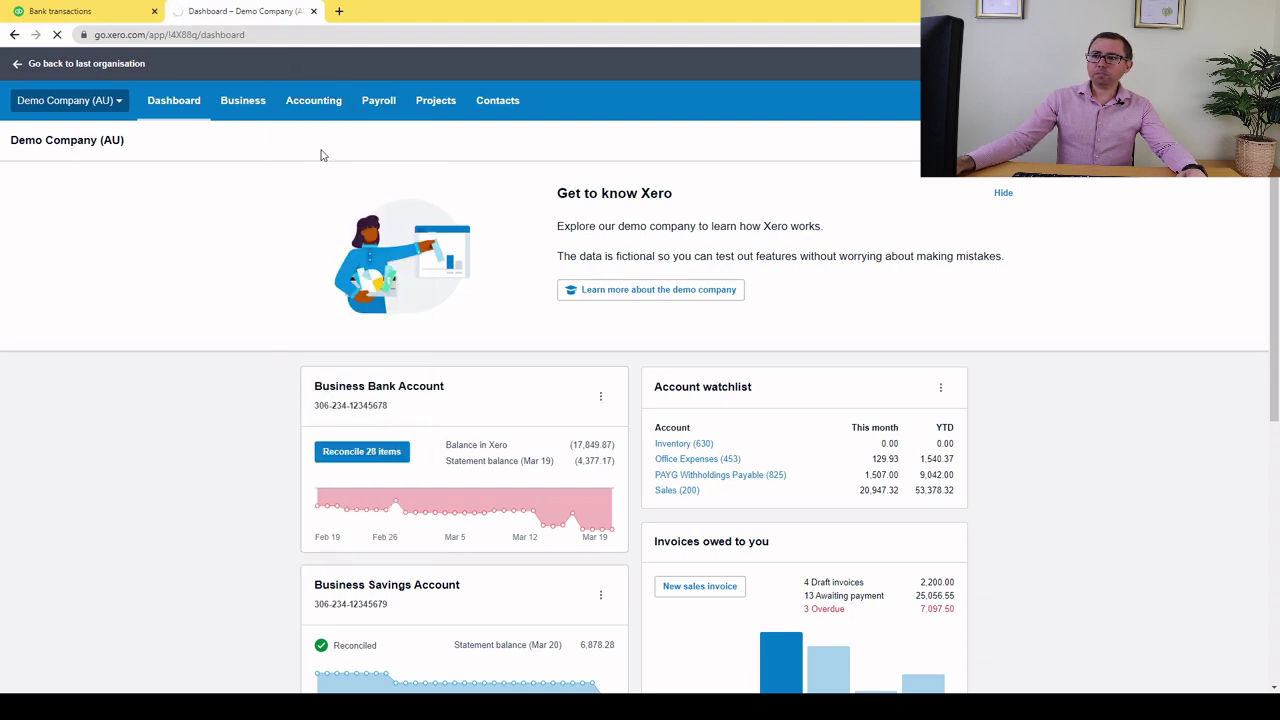
scroll(396, 238, "down", 1)
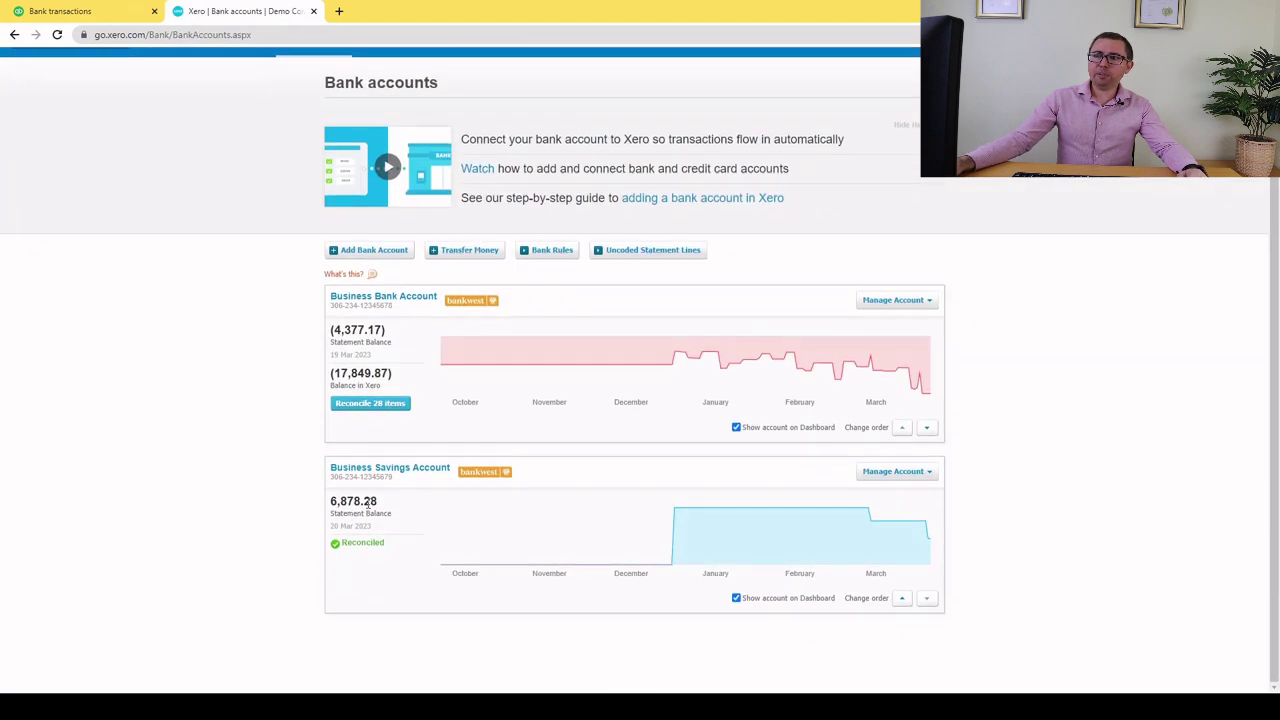
scroll(363, 466, "up", 1)
scroll(375, 395, "down", 1)
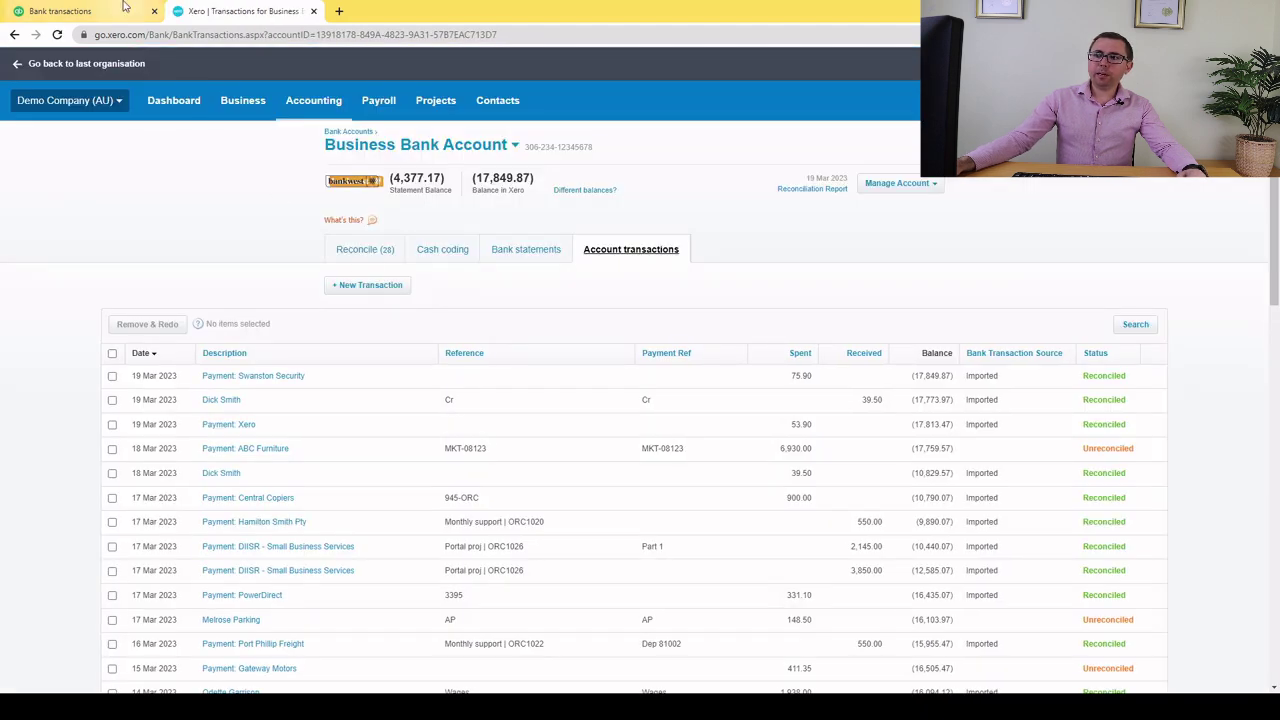
left_click(514, 148)
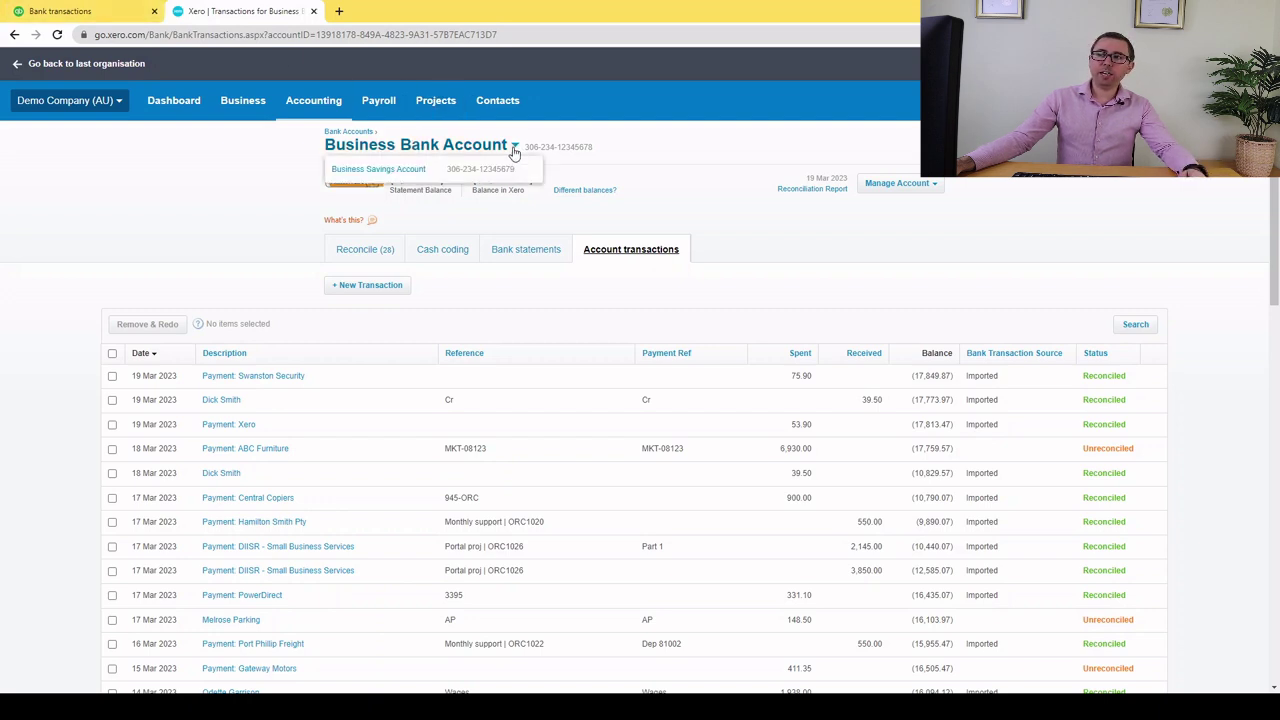
- Return to QuickBooks Online and alternate between Bank Account and Bank account #2 to compare account switching with Xero, ending on Bank Account
left_click(60, 11)
left_click(542, 258)
left_click(309, 251)
left_click(529, 251)
left_click(300, 251)
left_click(478, 263)
left_click(235, 11)
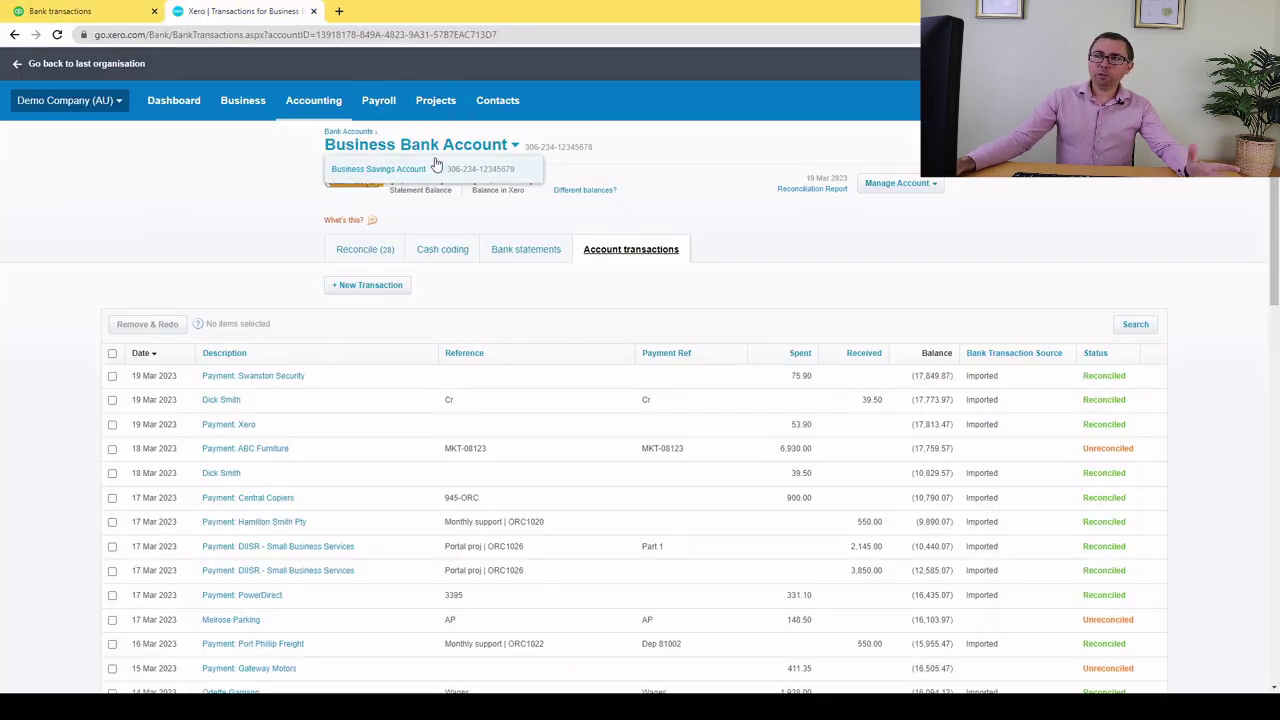
left_click(113, 8)
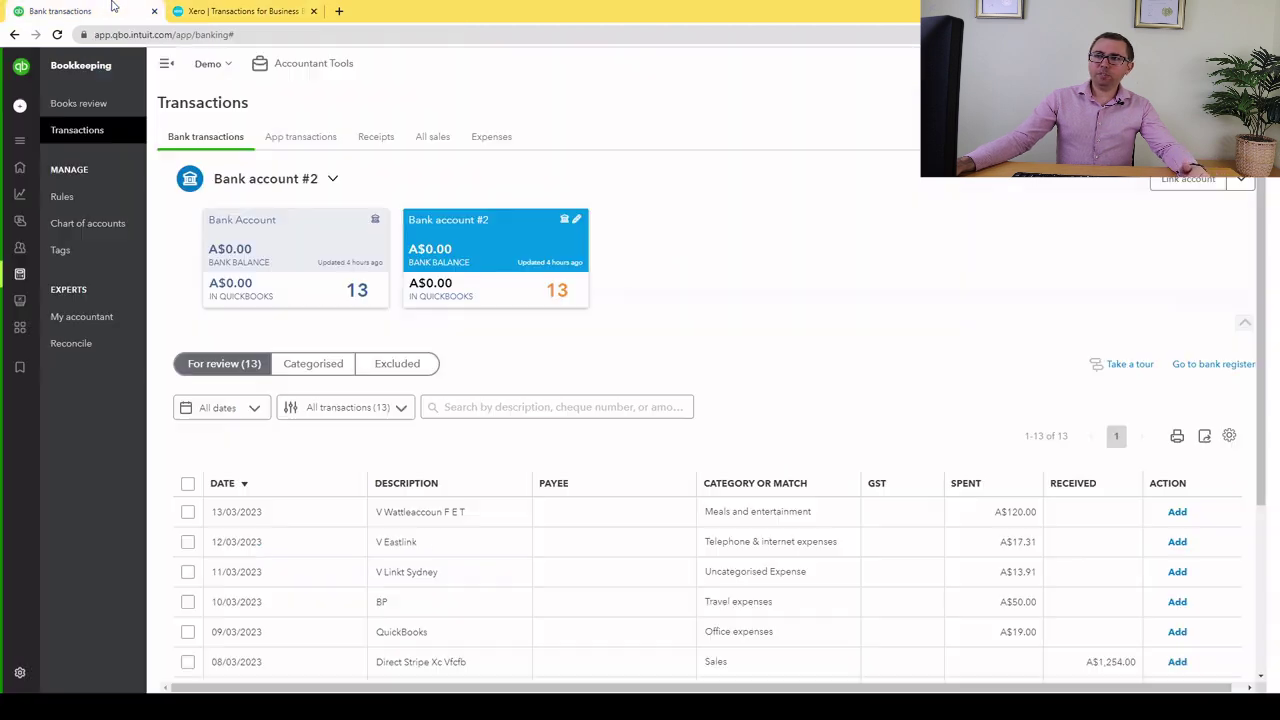
left_click(278, 250)
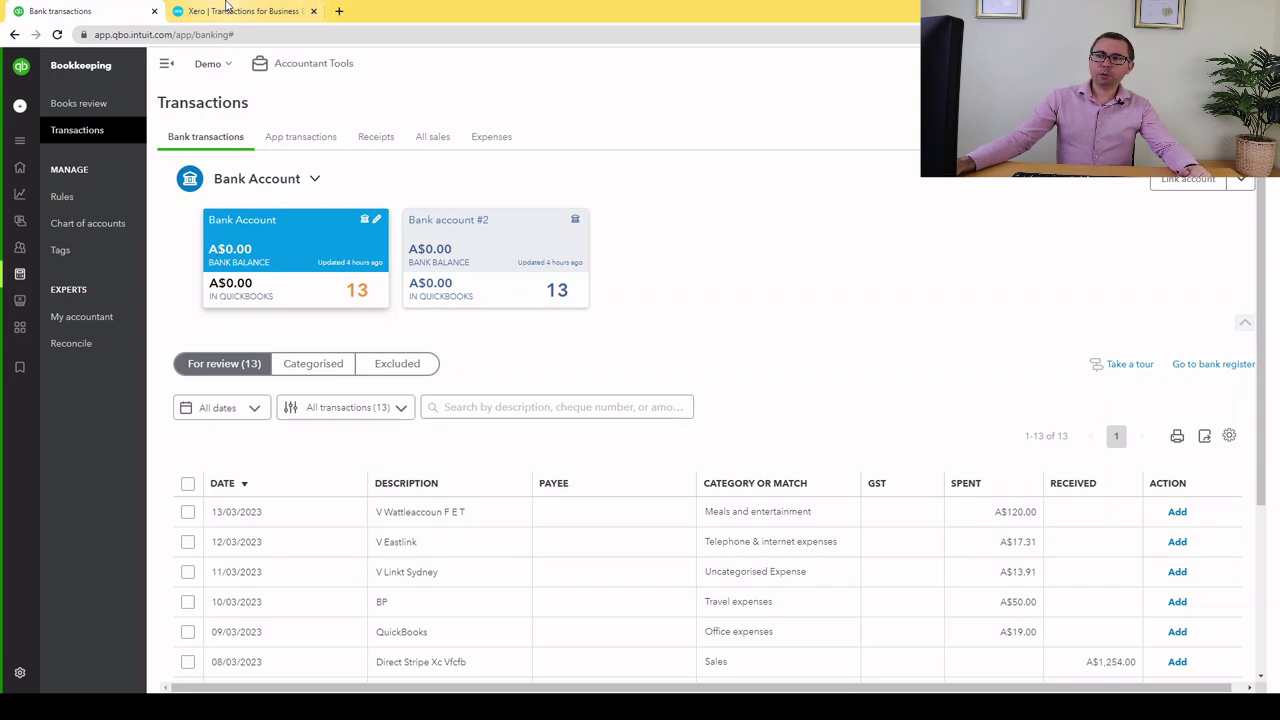
- Switch to Xero, view the Business Savings Account's transactions, and go back to the Business Bank Account
left_click(228, 10)
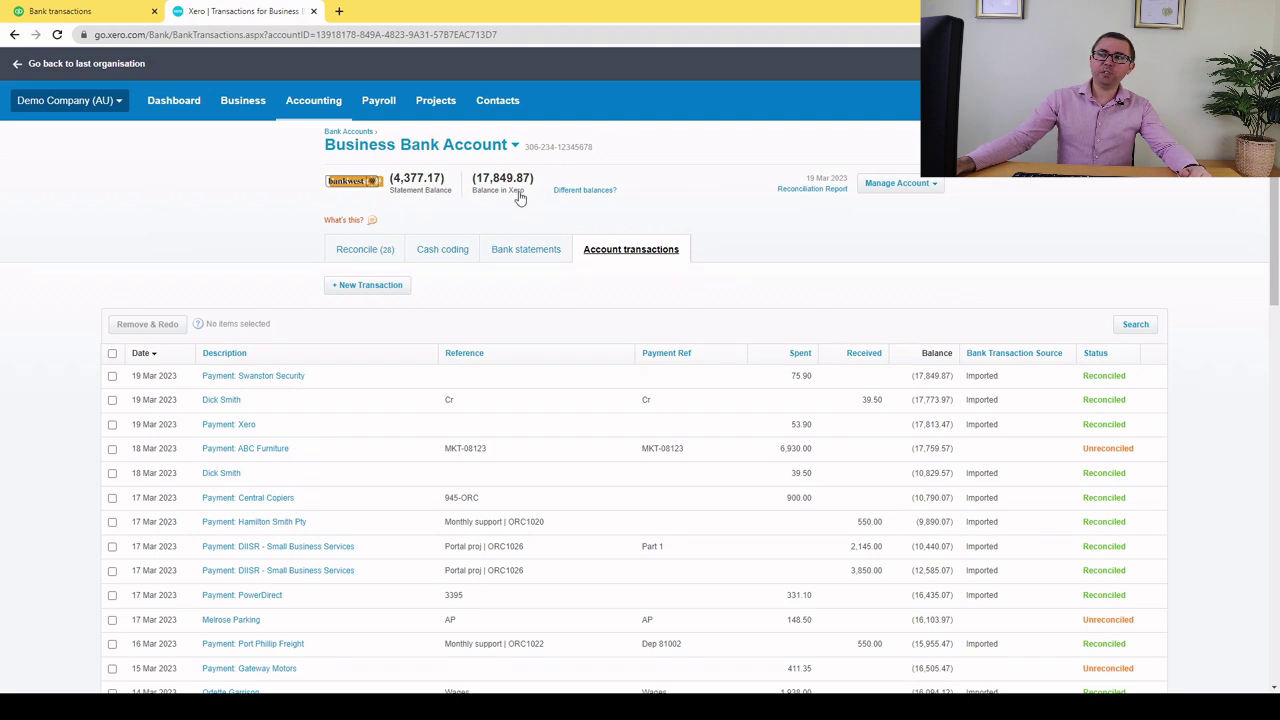
left_click(509, 146)
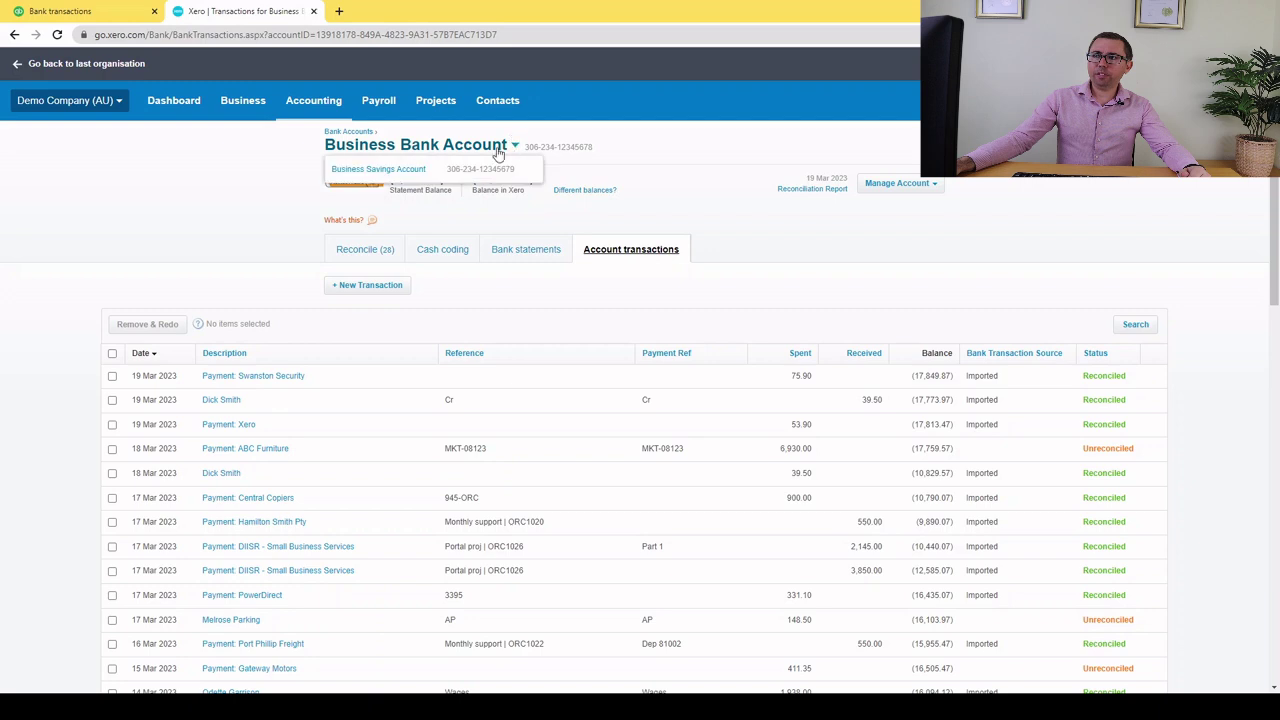
left_click(449, 169)
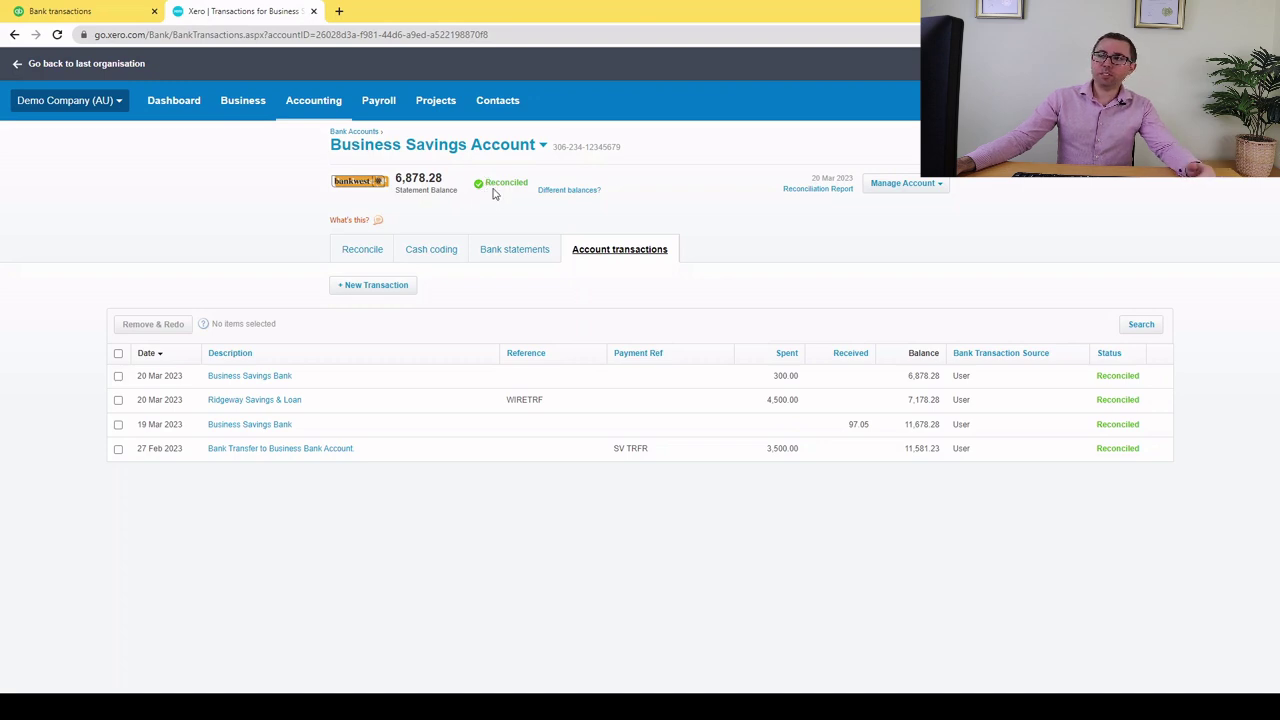
left_click(509, 150)
left_click(475, 173)
- Compare QuickBooks Online's Bank Account review list with Xero's Business Bank Account page, returning to QuickBooks Online
left_click(30, 8)
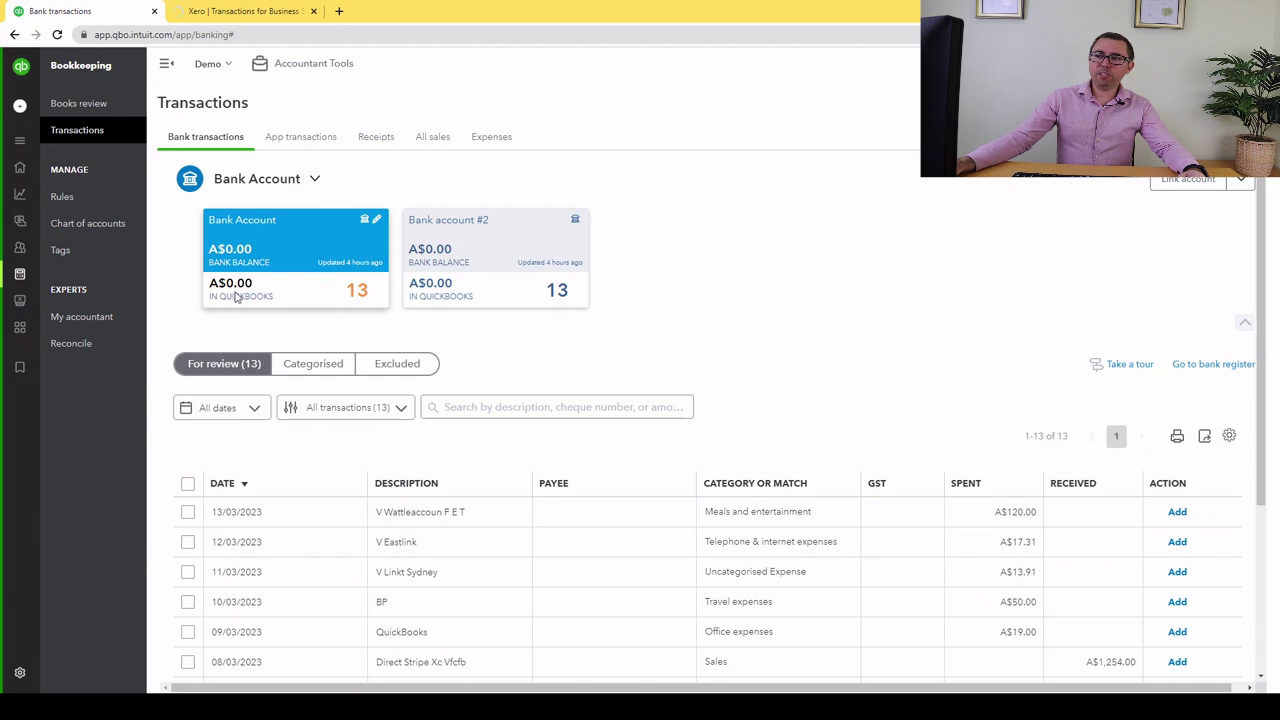
scroll(253, 263, "down", 2)
left_click(245, 11)
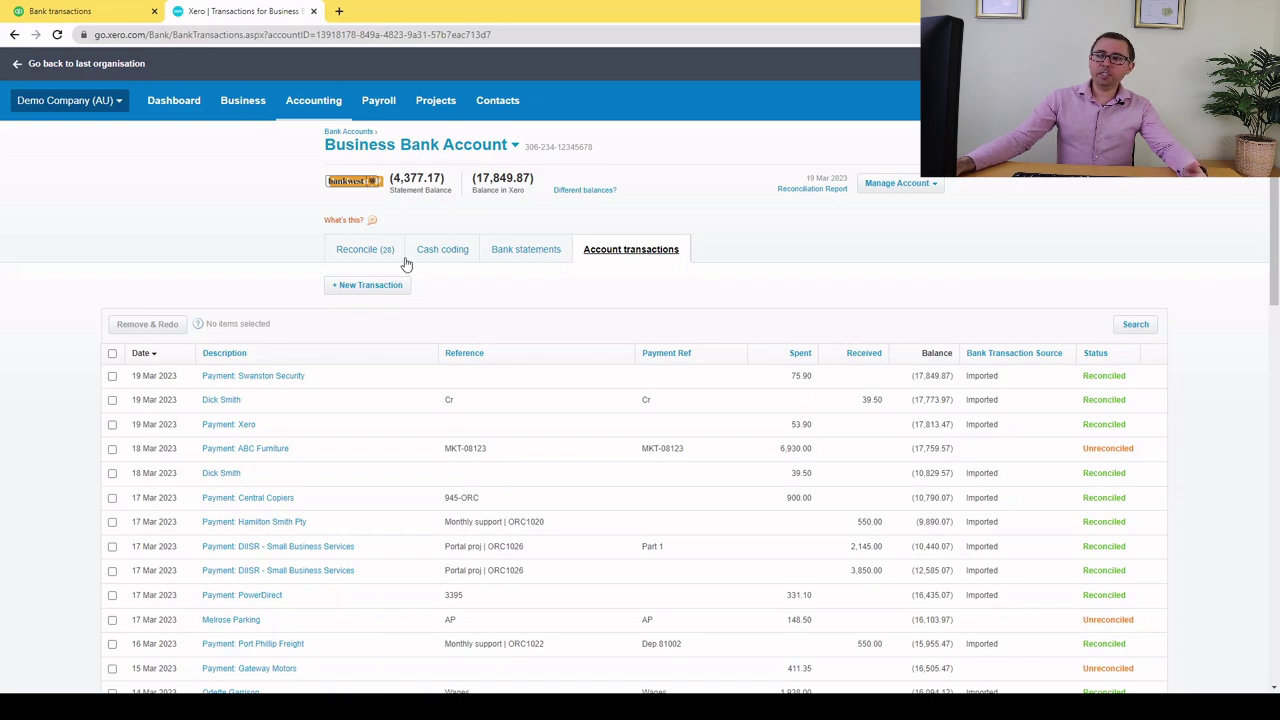
left_click(119, 8)
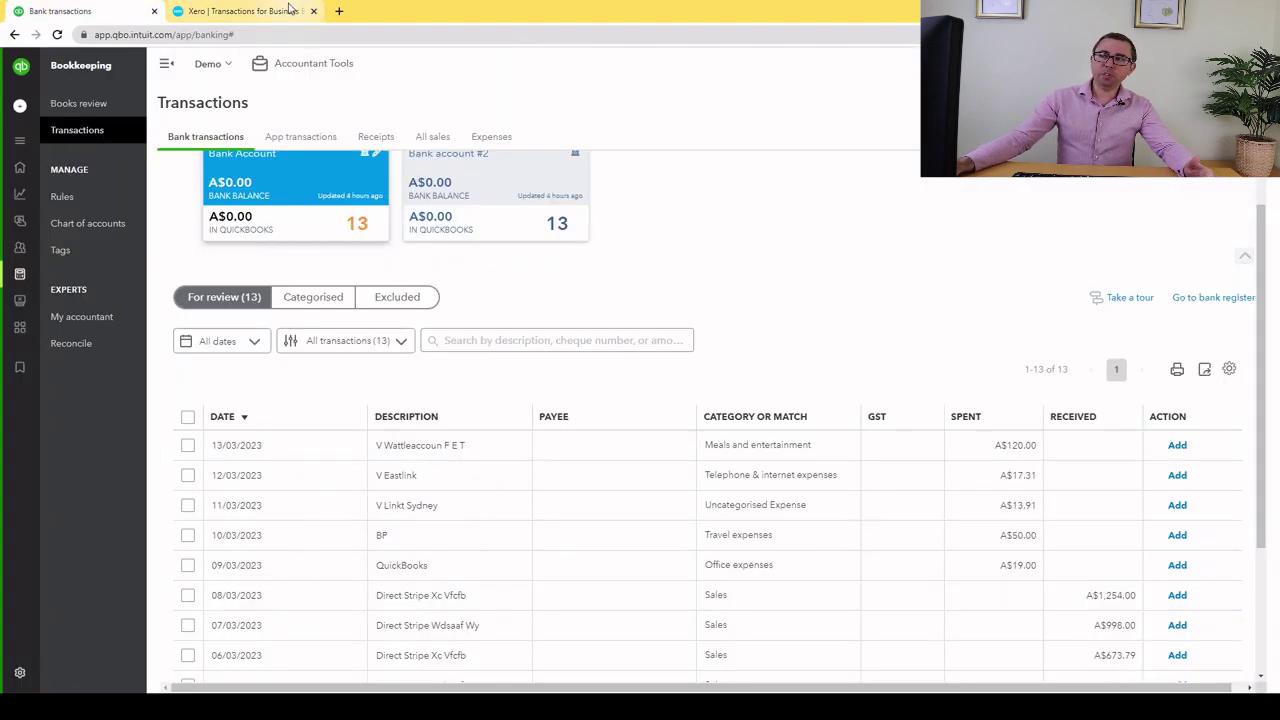
- Switch to Xero and open the cash coding list for the Business Bank Account
left_click(290, 8)
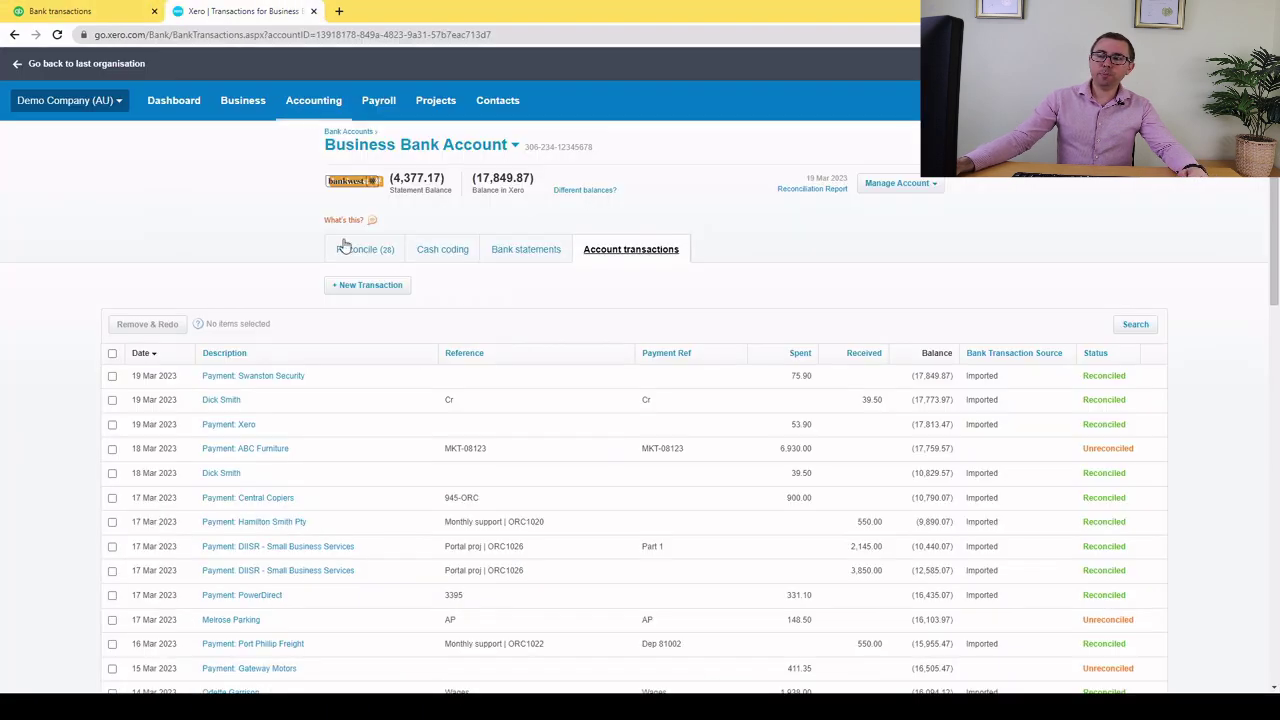
left_click(437, 255)
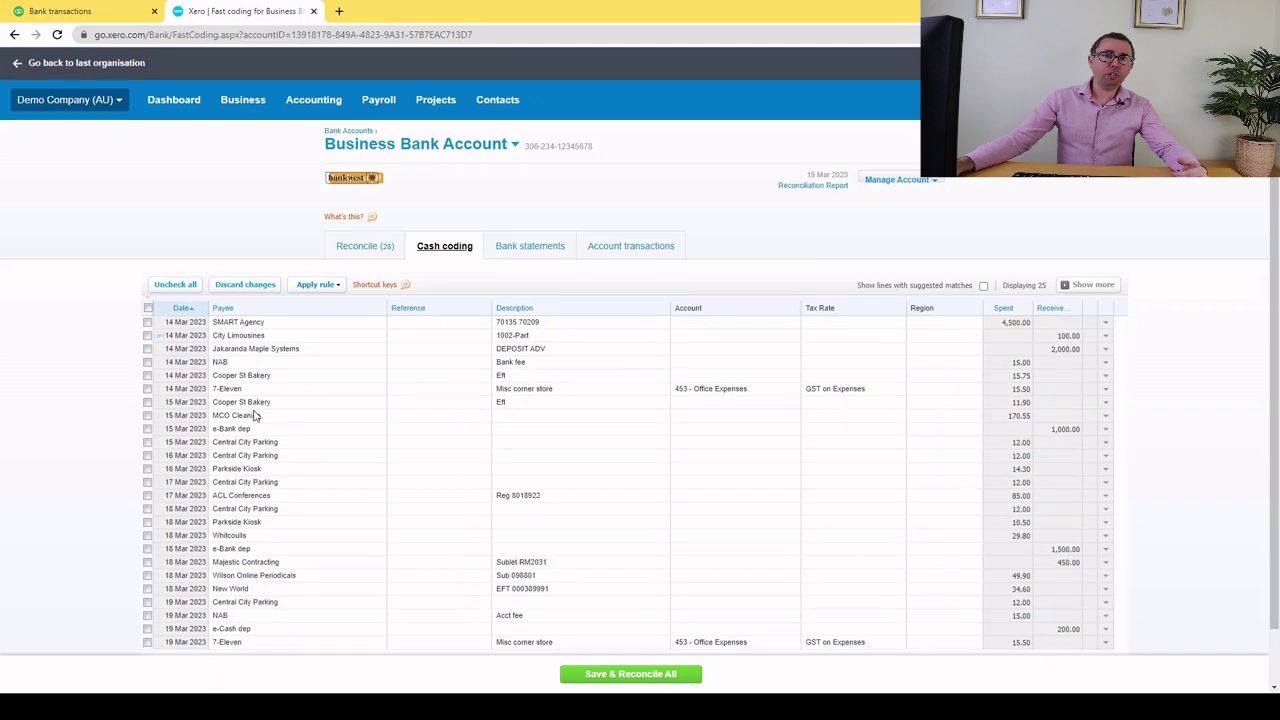
scroll(240, 410, "down", 1)
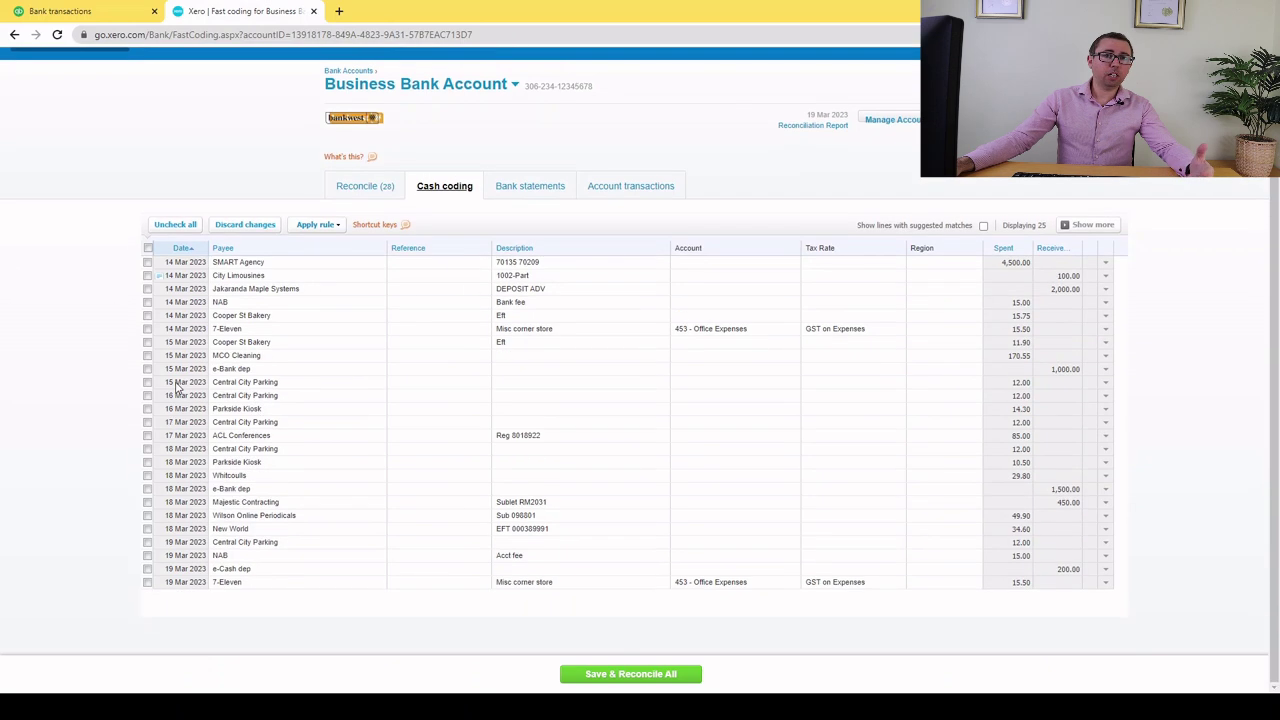
- Code the 15, 16 and 18 March Central City Parking lines together to 493 - Travel - National, and clear the line selection
left_click(147, 382)
left_click(147, 395)
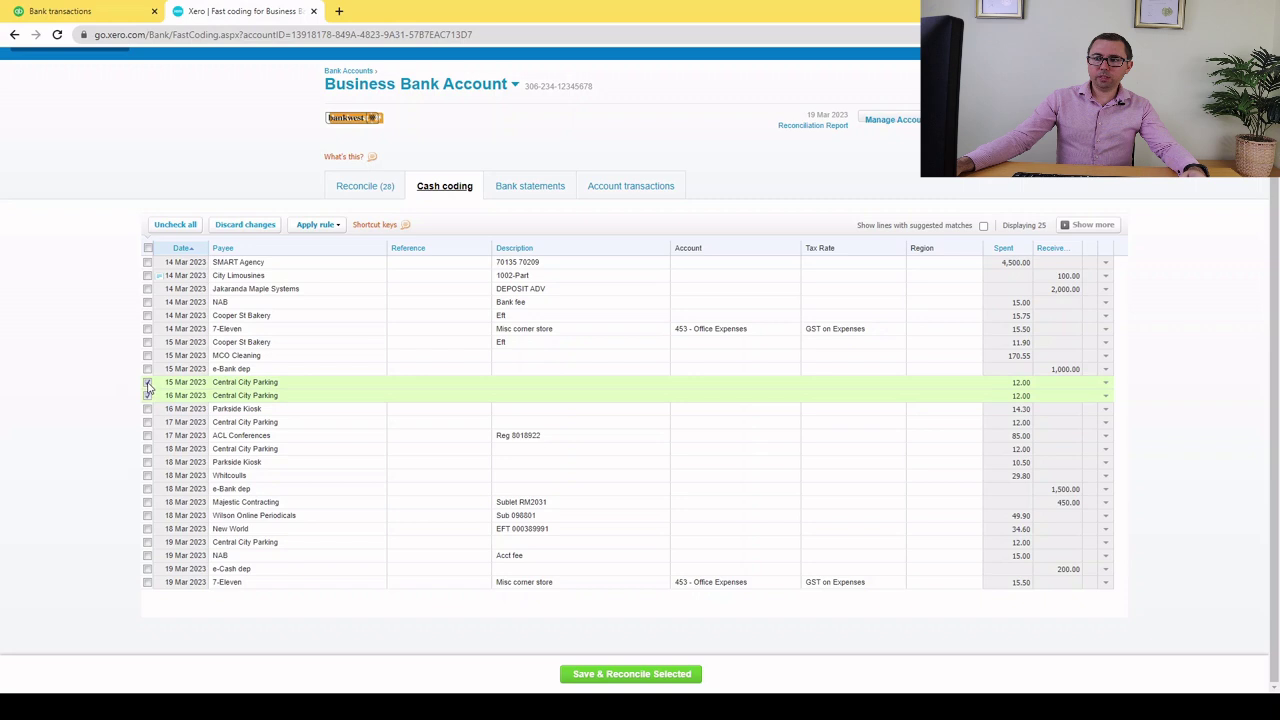
left_click(148, 449)
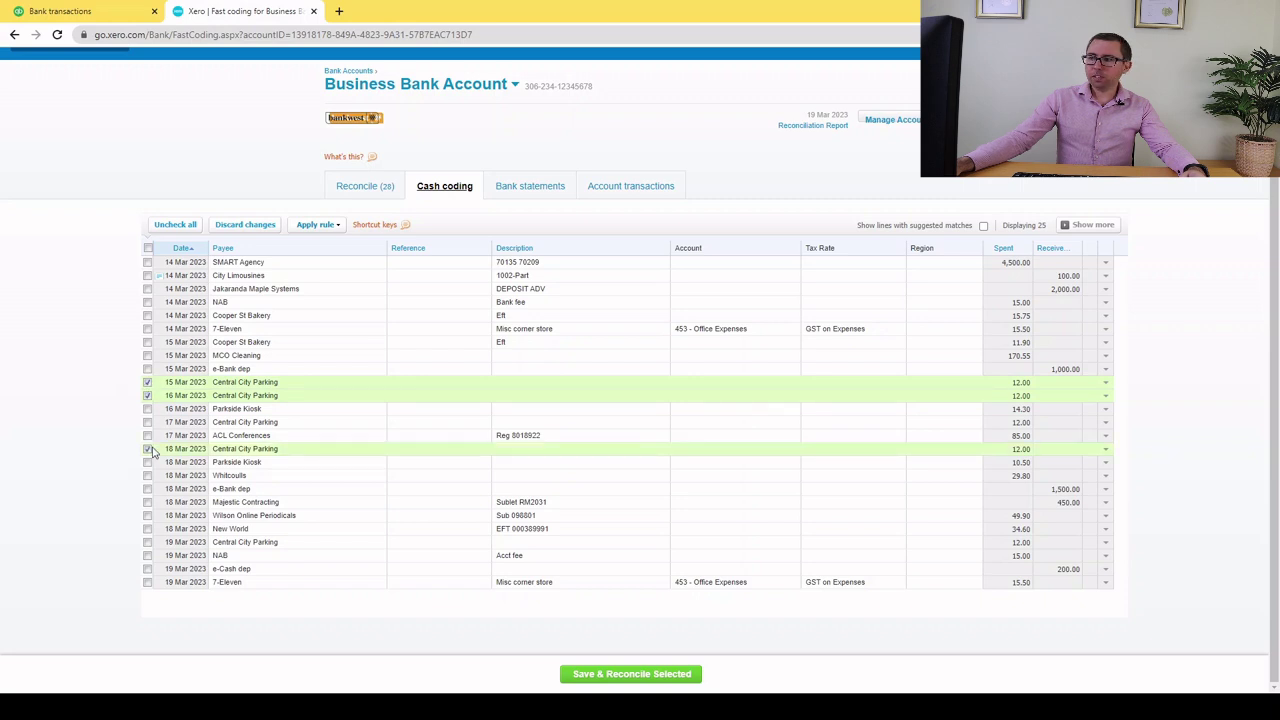
left_click(723, 384)
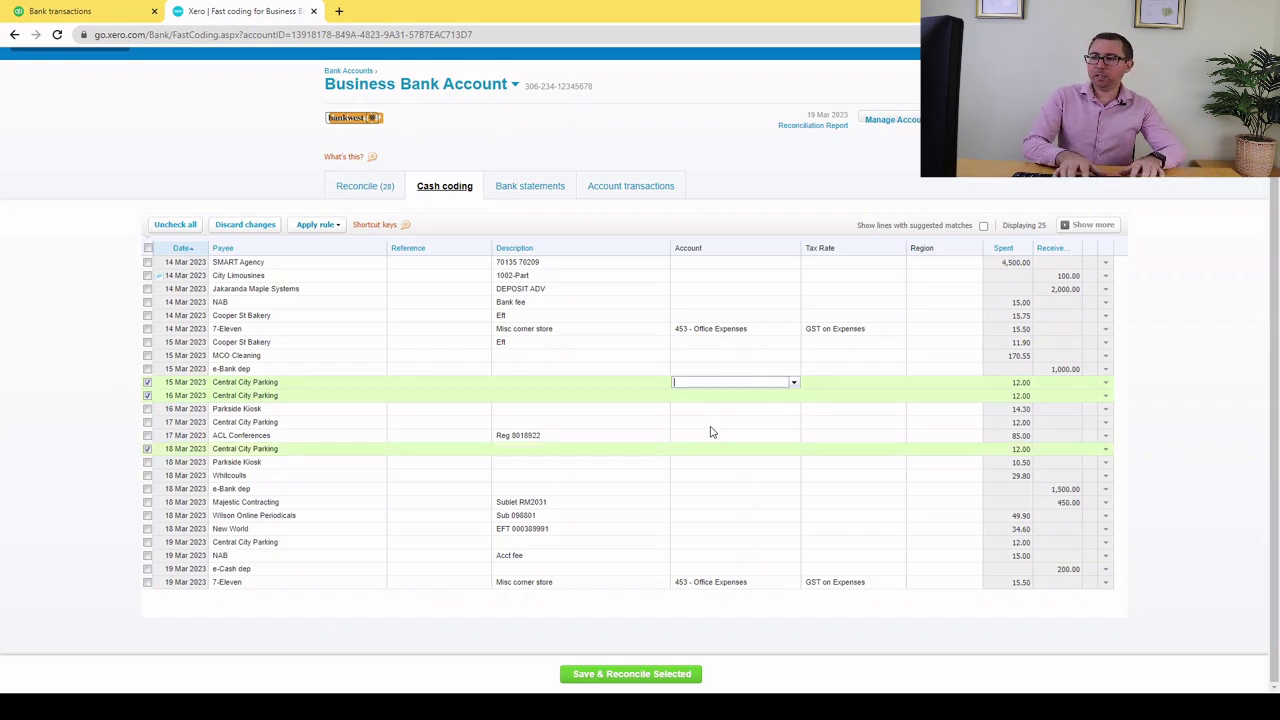
type("travel")
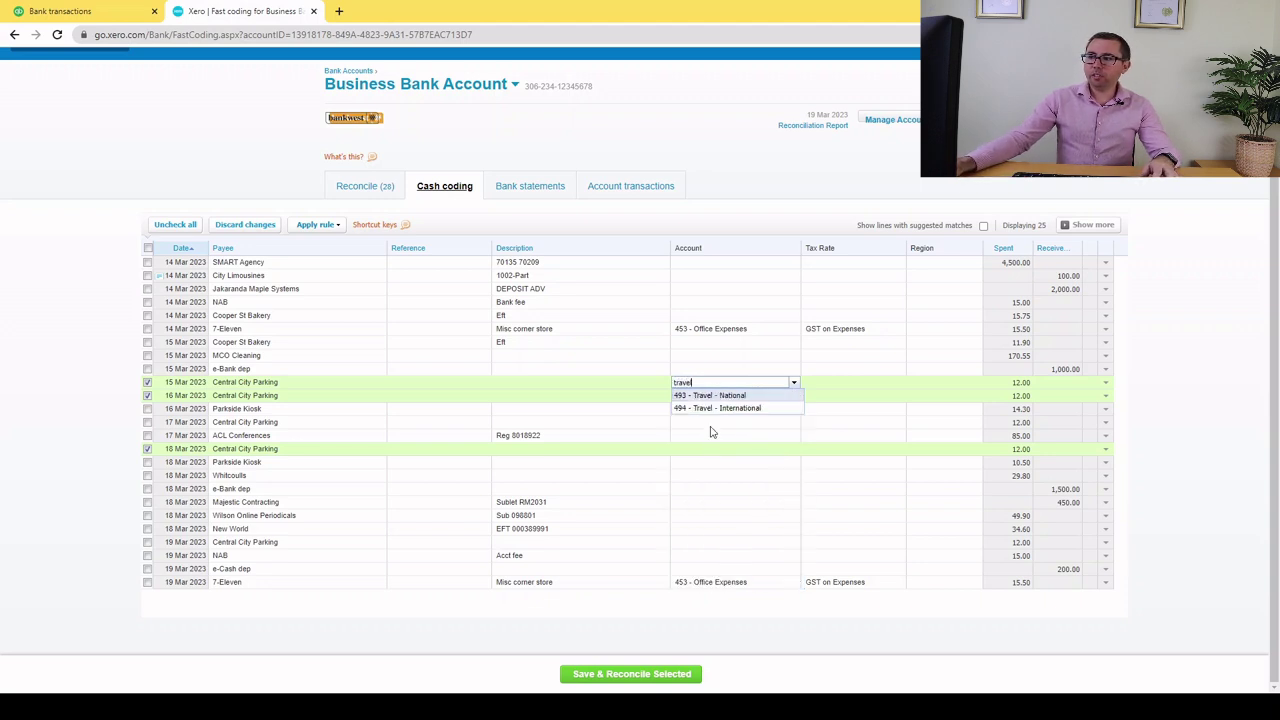
left_click(708, 396)
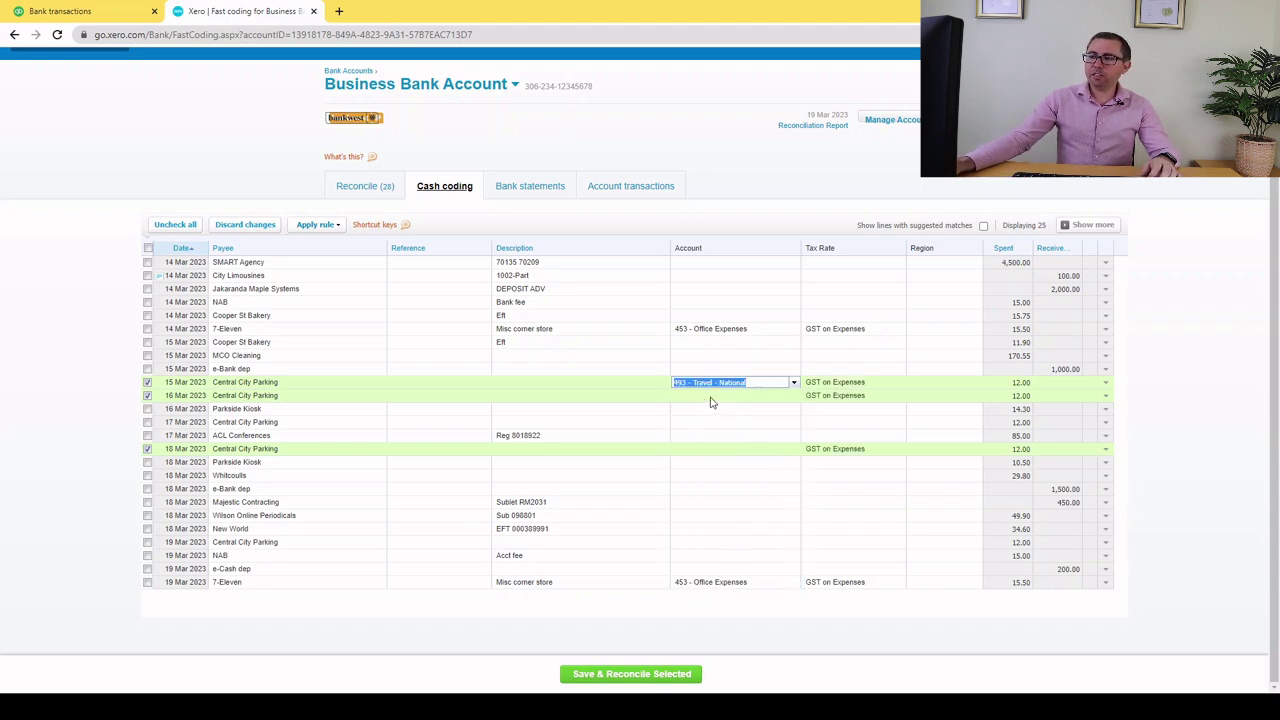
left_click(798, 394)
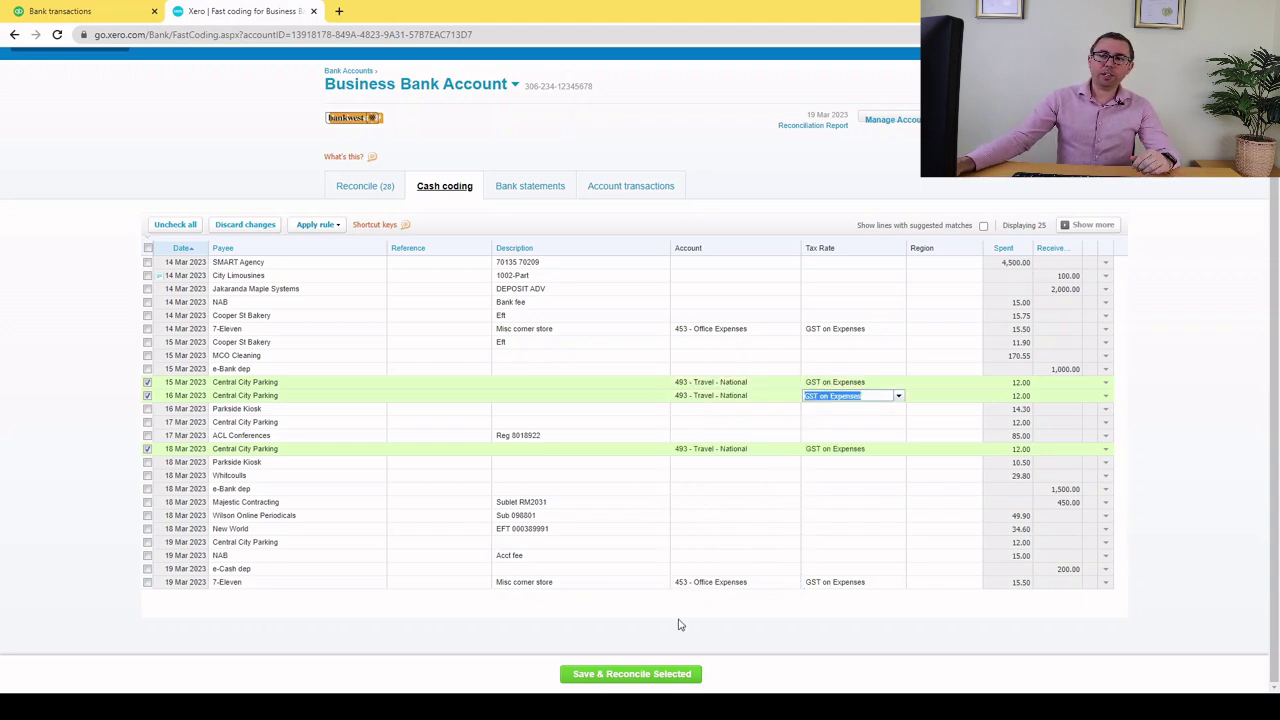
left_click(147, 249)
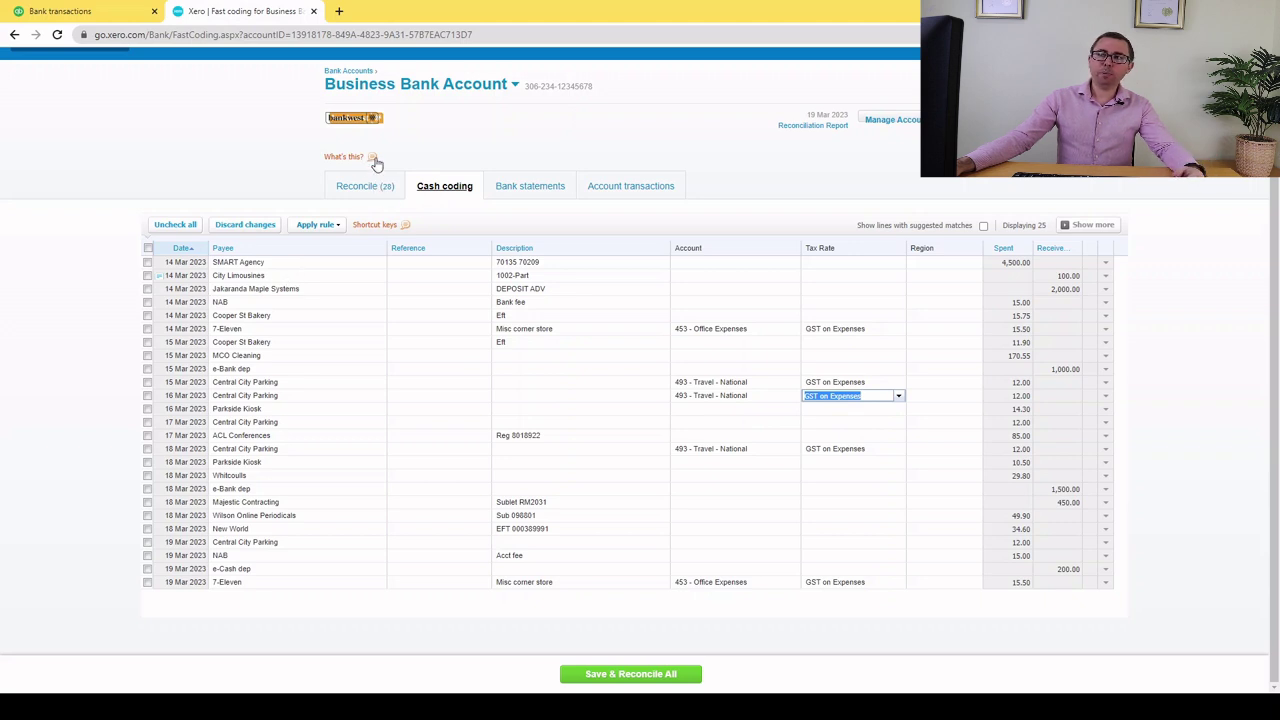
- Open the reconcile list and highlight the date and received amount of the Ridgeway University statement line
left_click(377, 188)
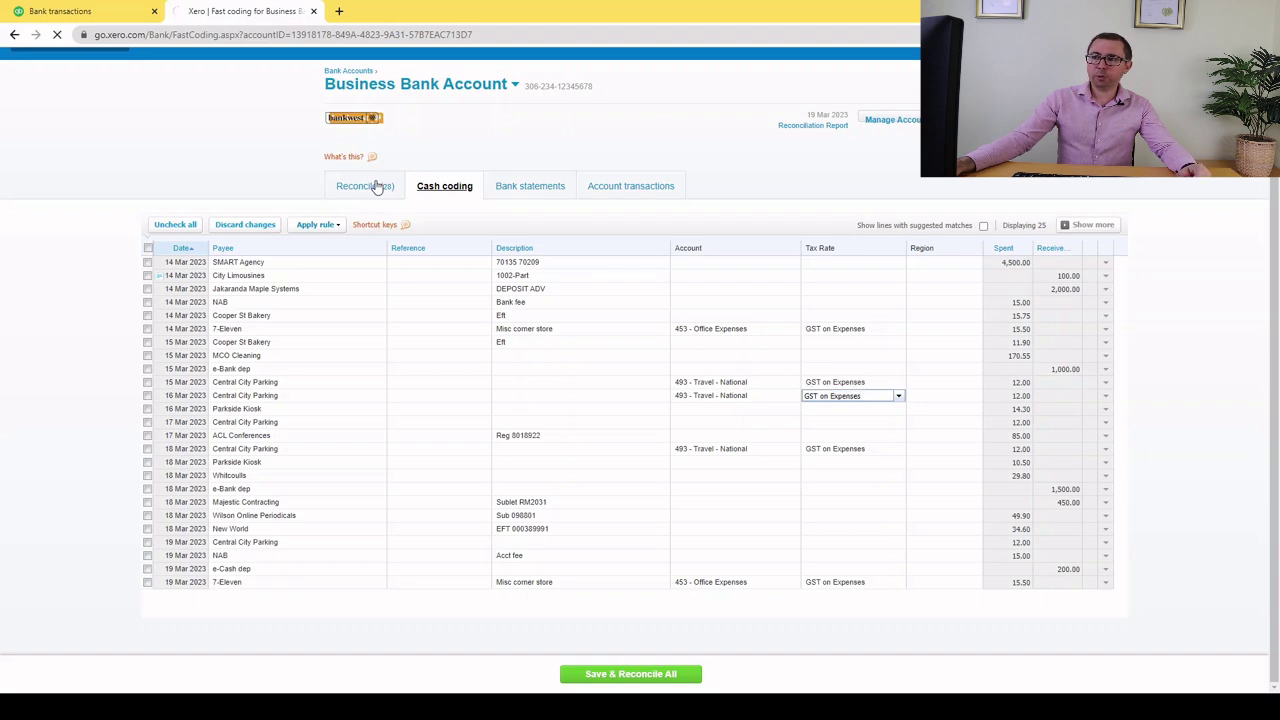
scroll(377, 187, "down", 2)
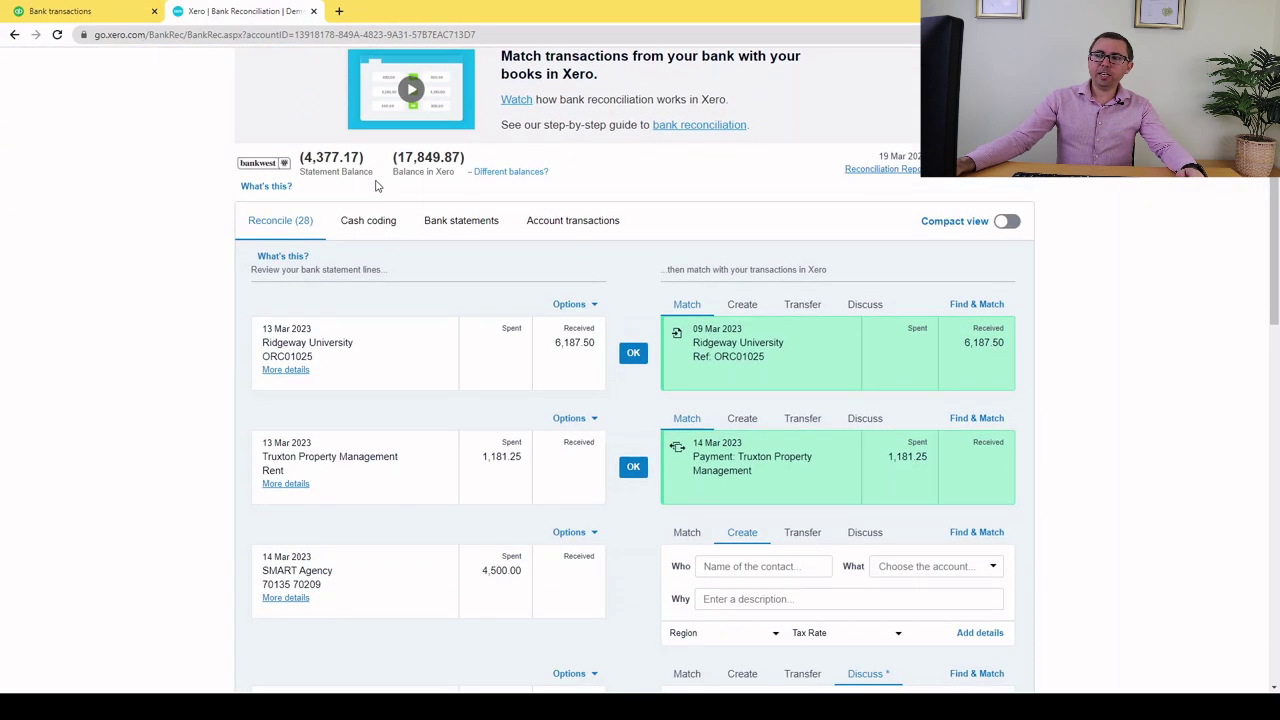
left_click_drag(263, 328, 316, 336)
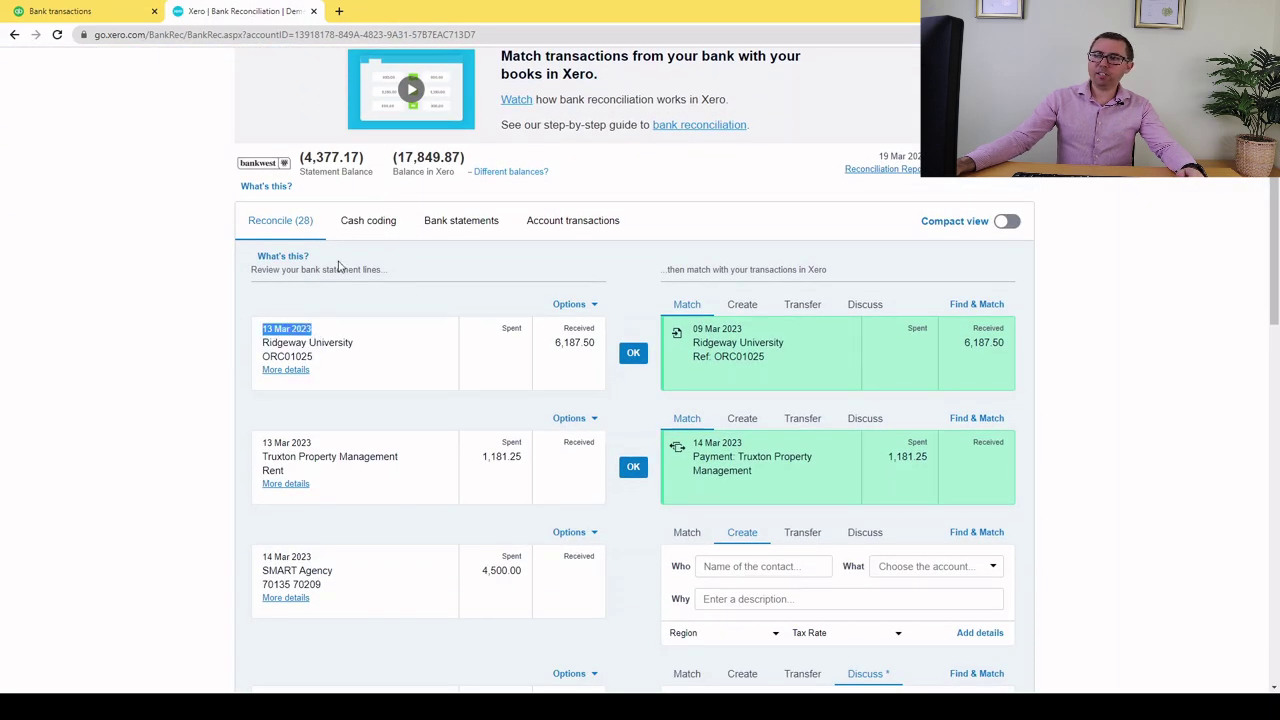
left_click_drag(555, 342, 597, 343)
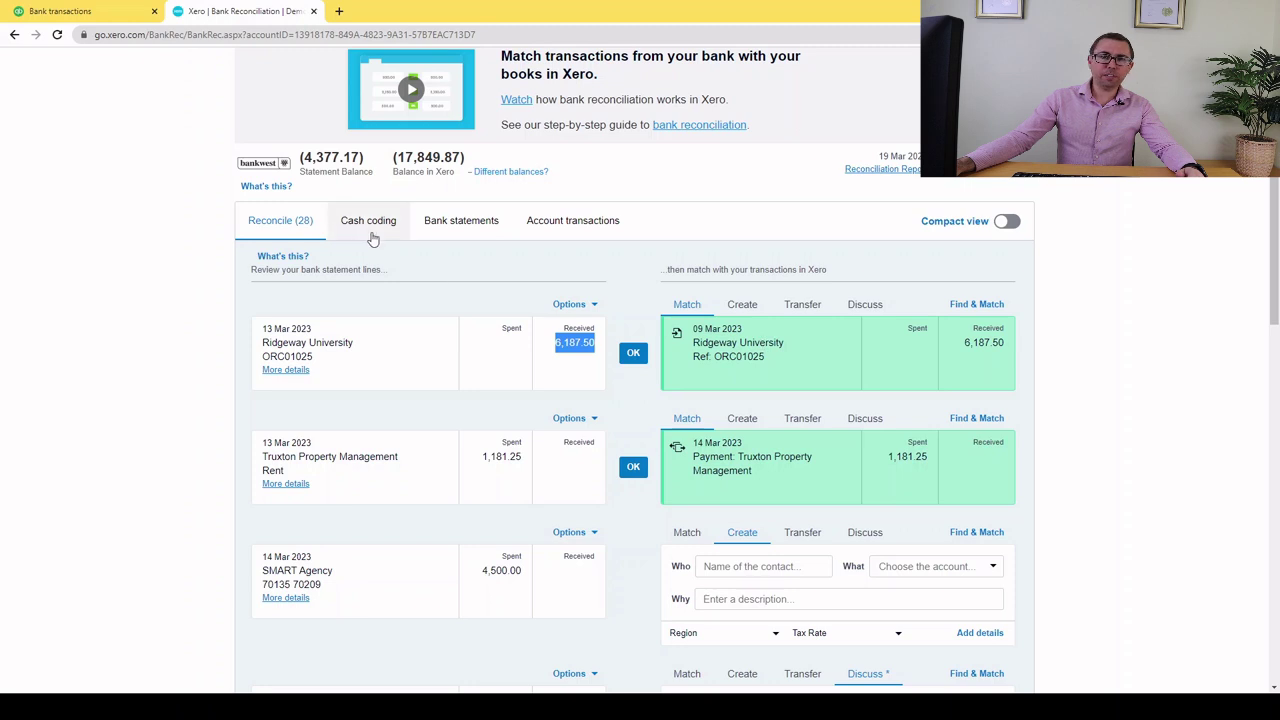
- View the cash coding list again for comparison and return to the reconcile list
left_click(363, 220)
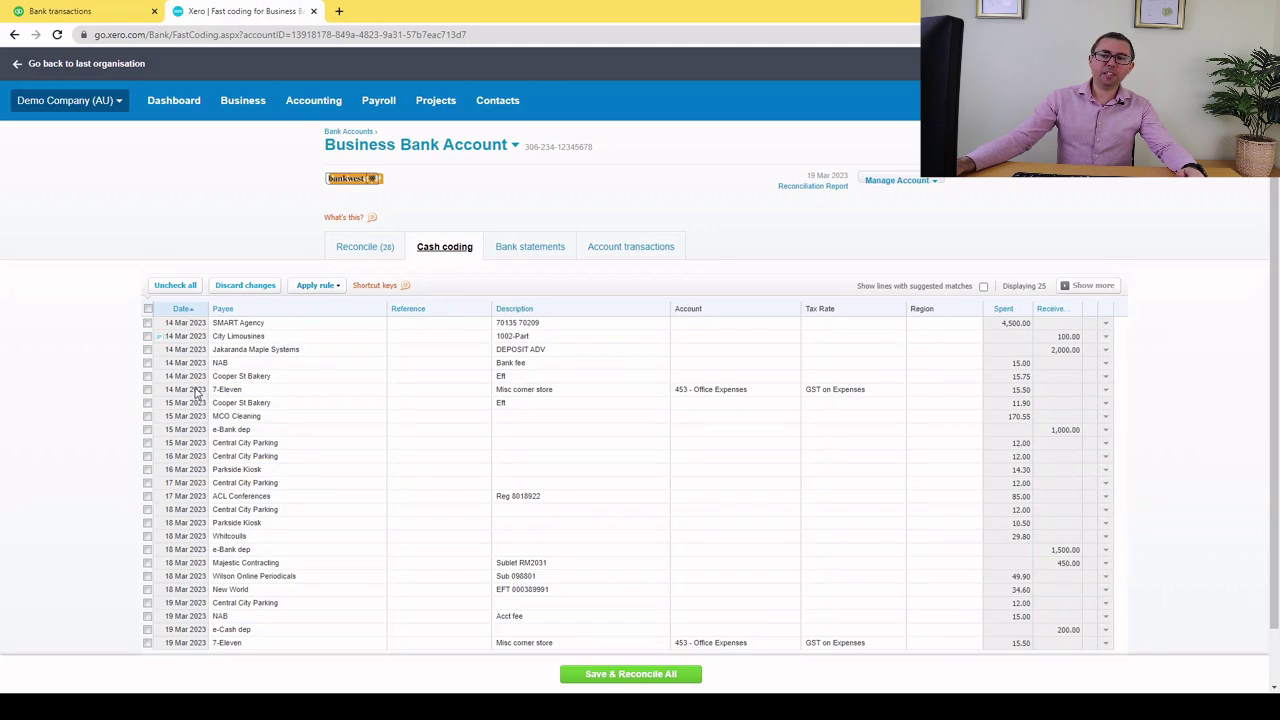
left_click(368, 249)
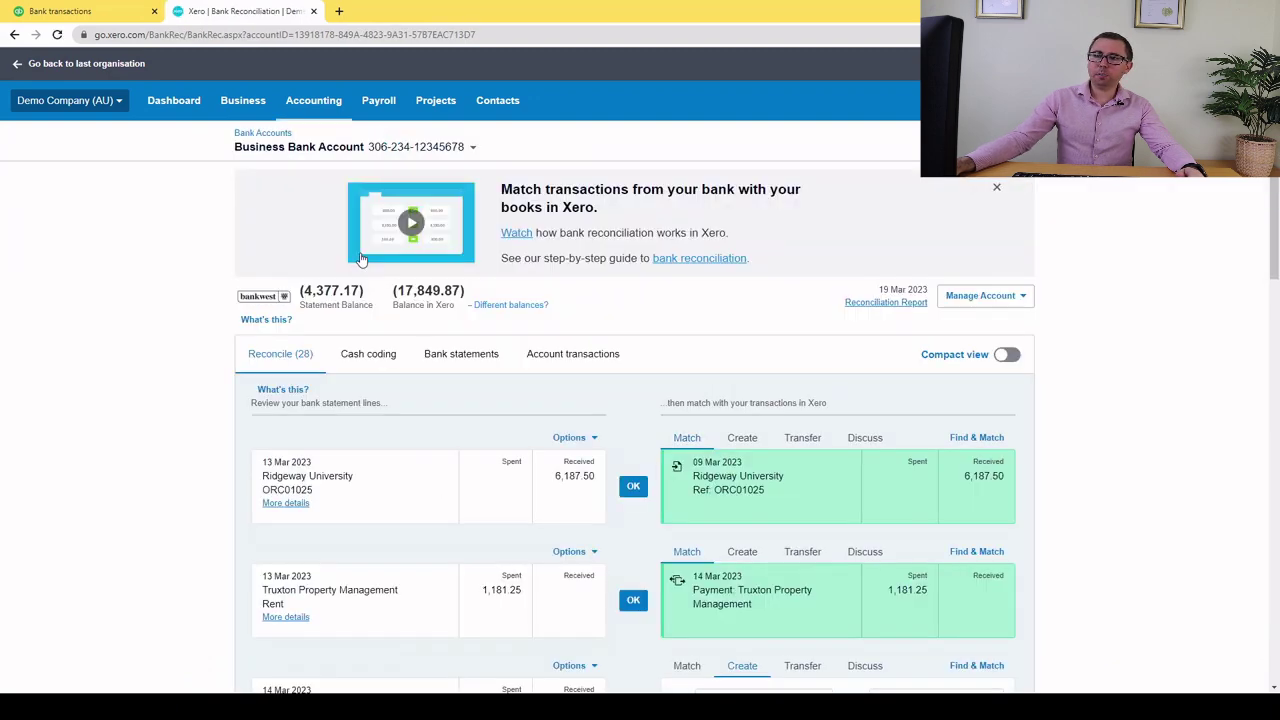
scroll(362, 259, "down", 1)
- Switch to QuickBooks Online, expand the 13/03/2023 V Wattleaccoun F E T transaction, and return to Xero's reconcile list
left_click(51, 10)
left_click(380, 450)
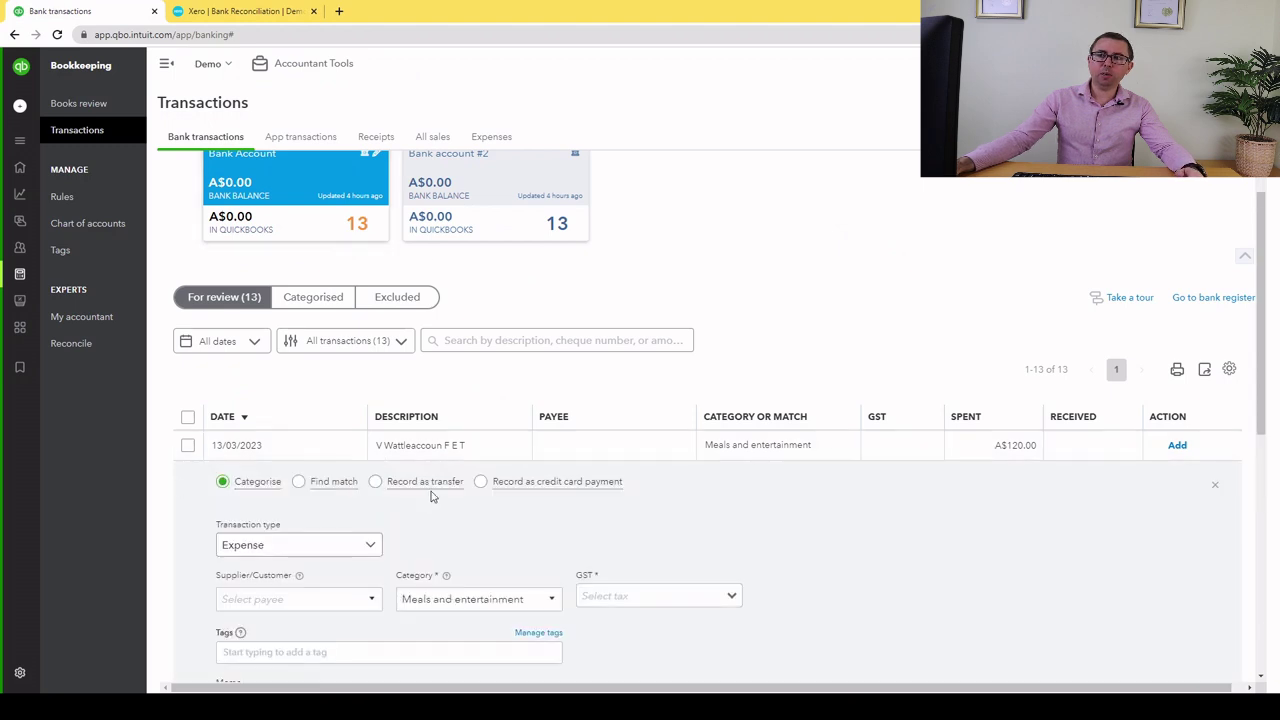
left_click(285, 10)
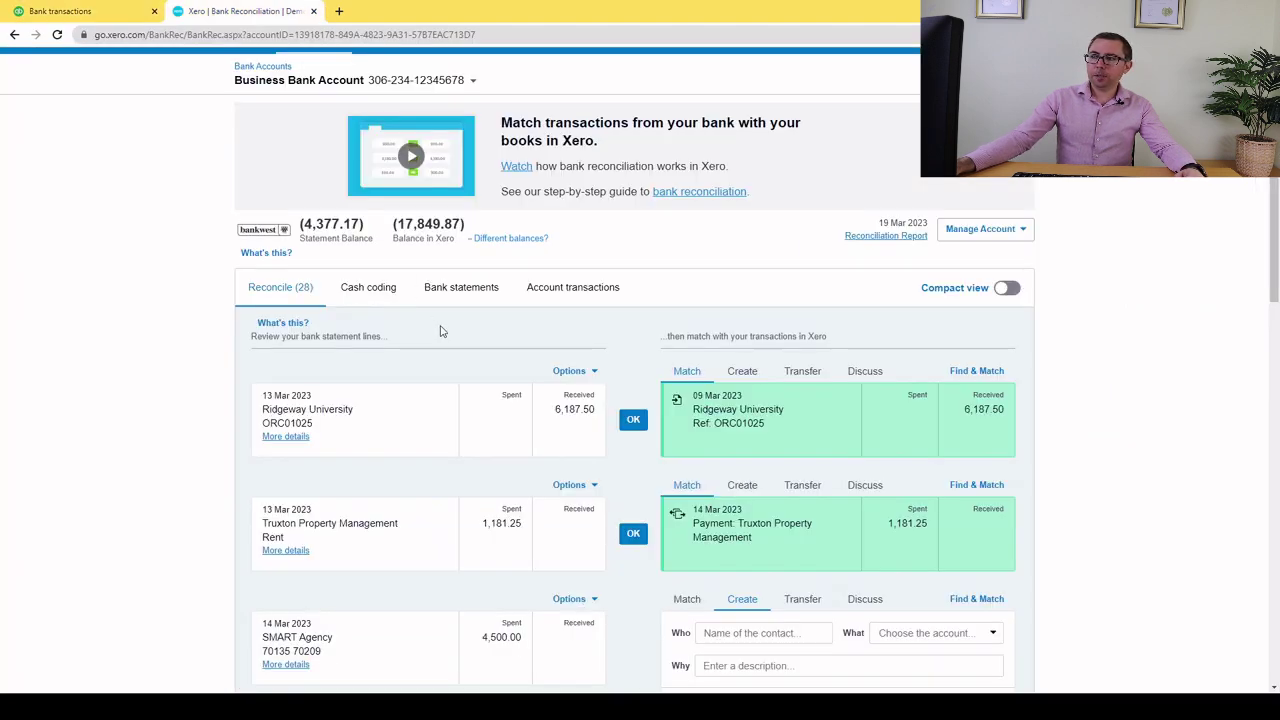
- Review the reconcile options on the statement lines and open the matching transactions for the 14 March City Limousines receipt
scroll(466, 334, "down", 1)
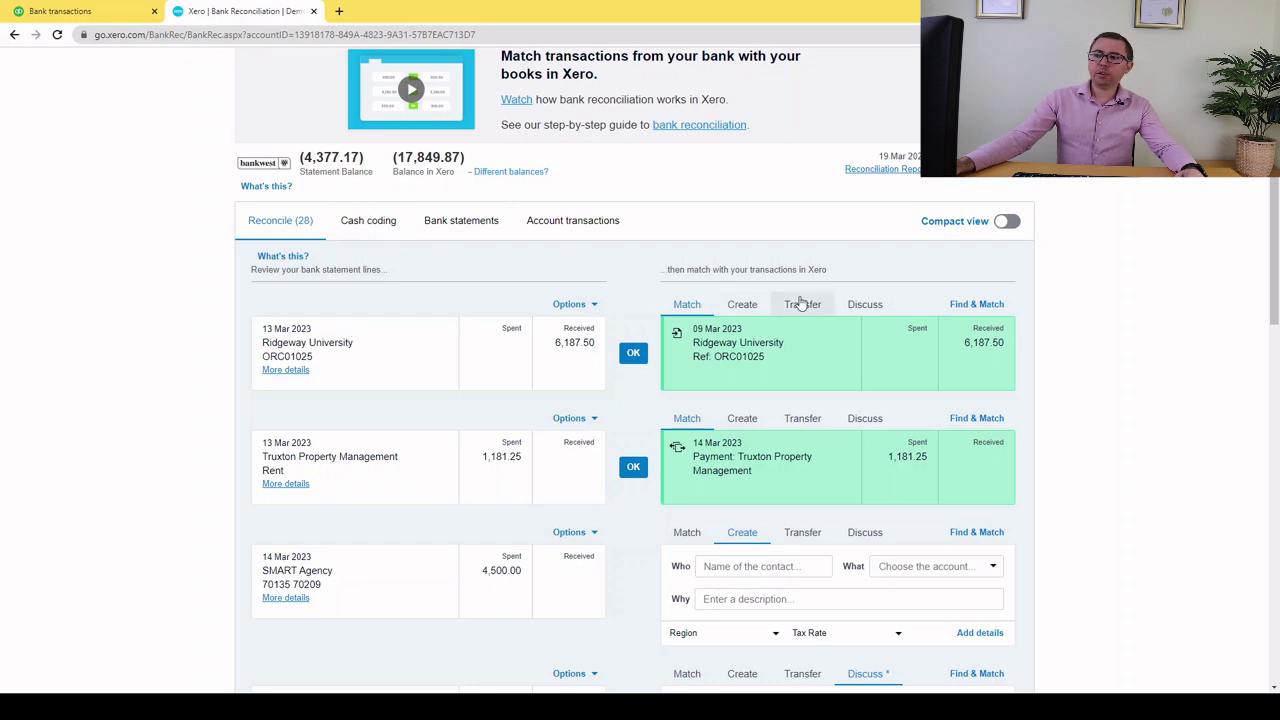
scroll(674, 297, "down", 2)
scroll(671, 303, "up", 3)
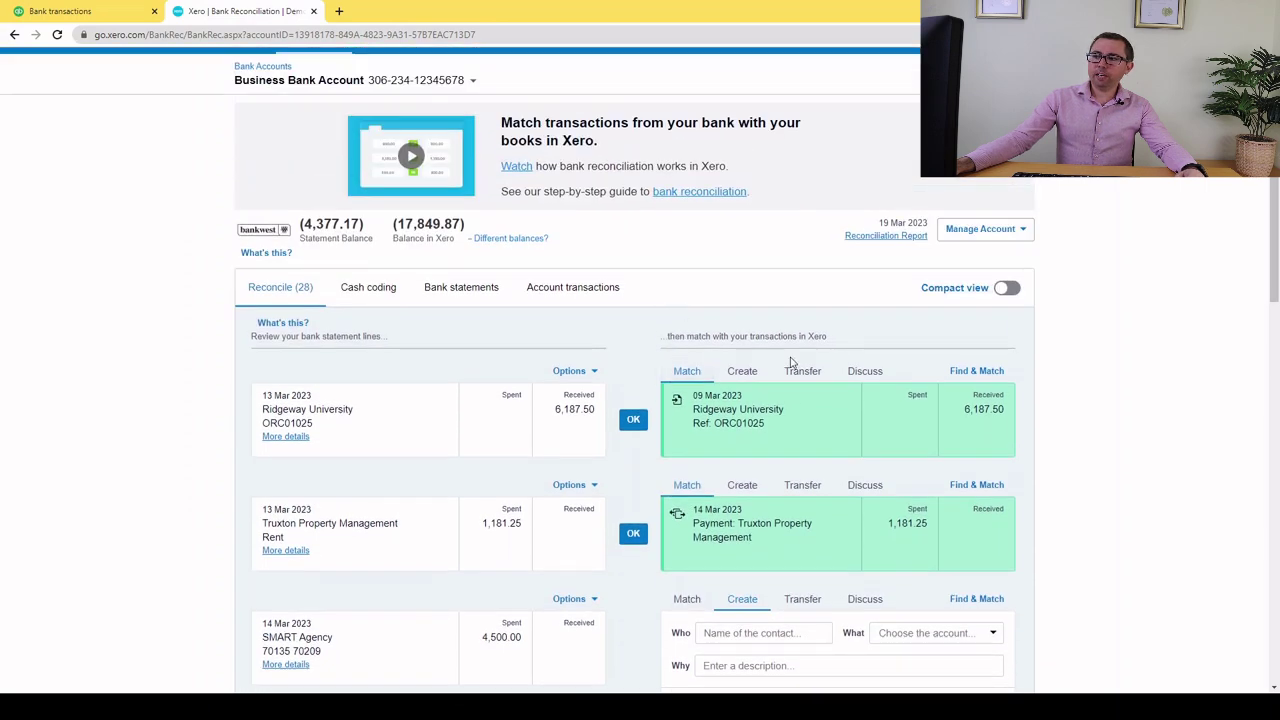
scroll(792, 366, "down", 2)
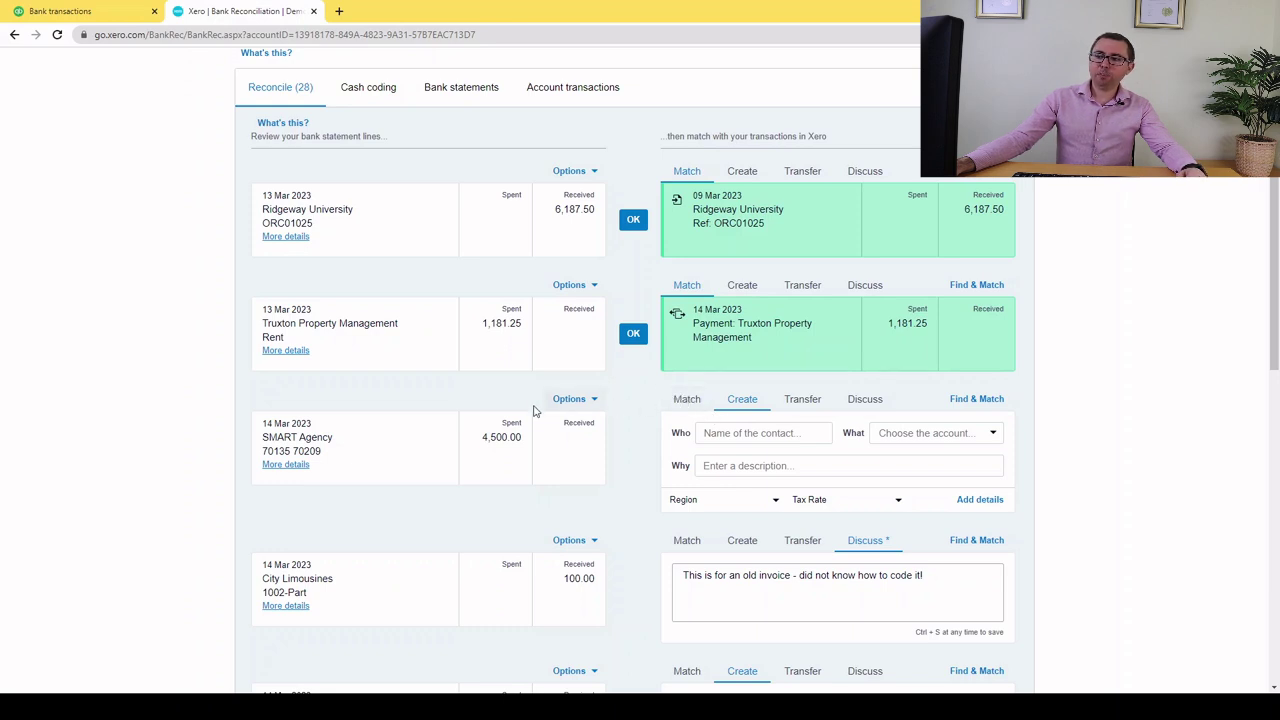
scroll(590, 463, "down", 1)
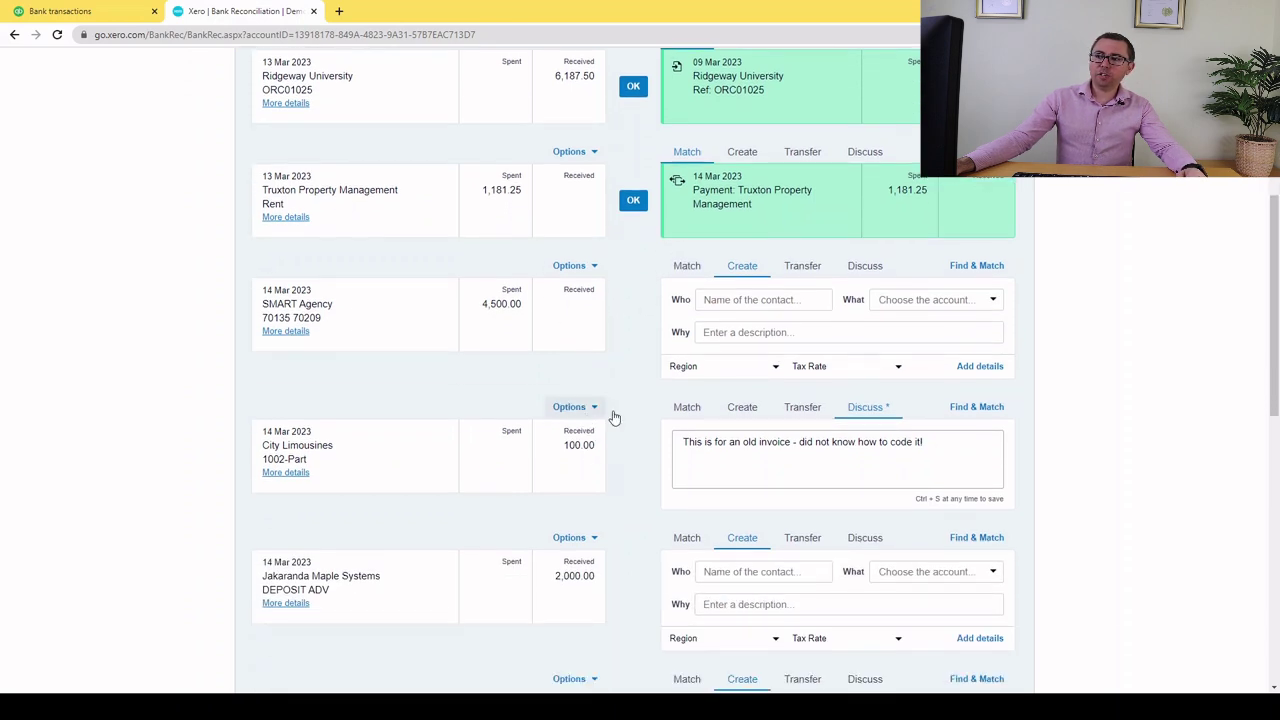
left_click(695, 410)
scroll(700, 410, "down", 3)
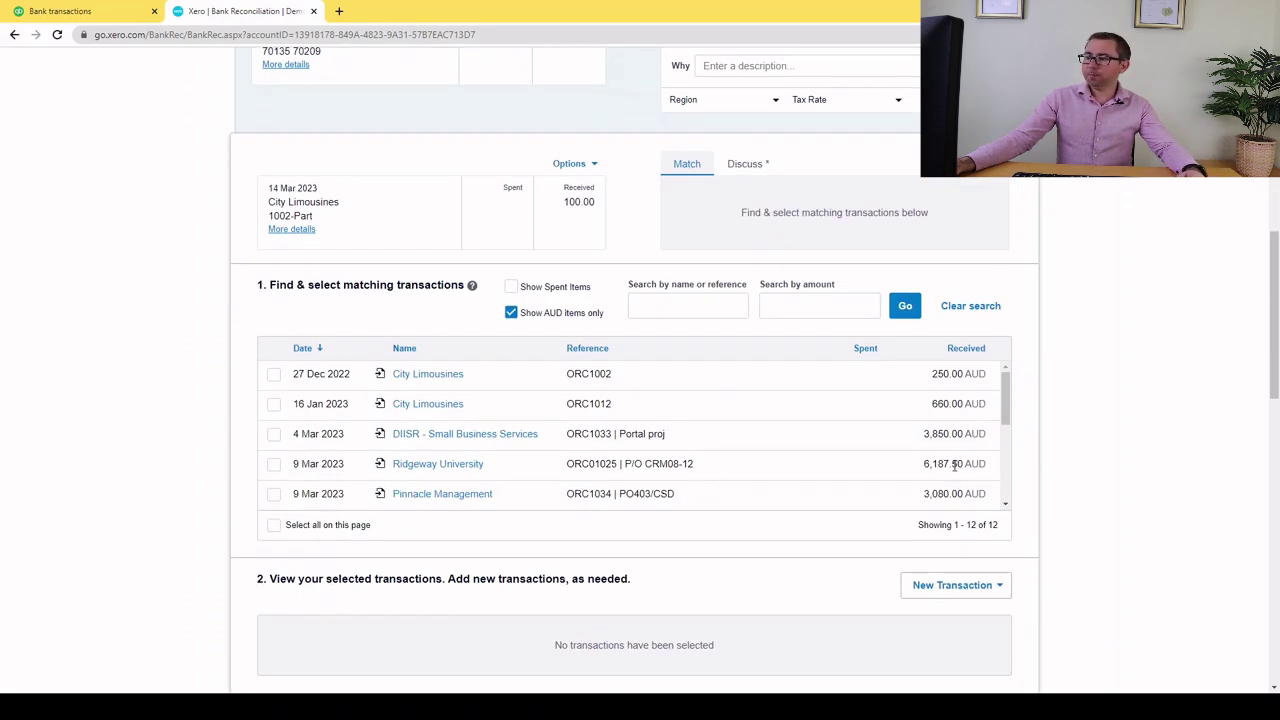
- Compare Xero's Create form on the Cooper St Bakery line with QuickBooks Online's Categorise form, returning to Xero
scroll(953, 464, "down", 12)
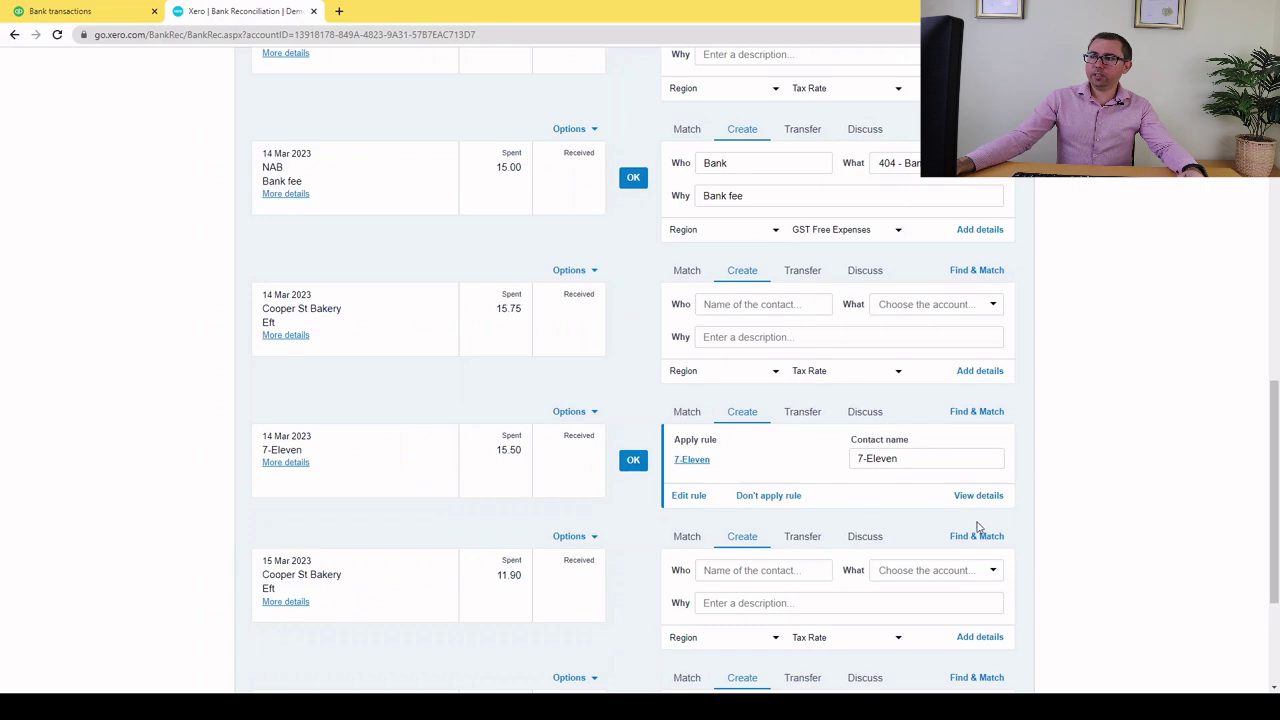
scroll(766, 408, "up", 1)
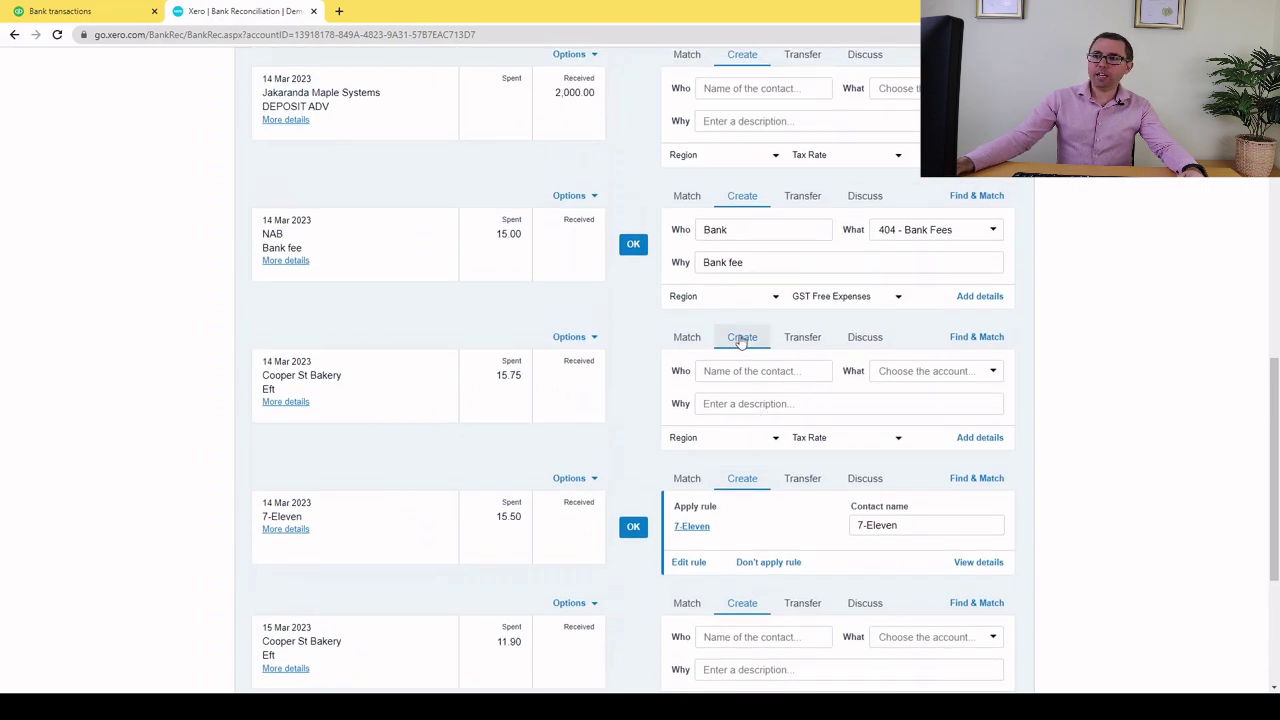
left_click(118, 10)
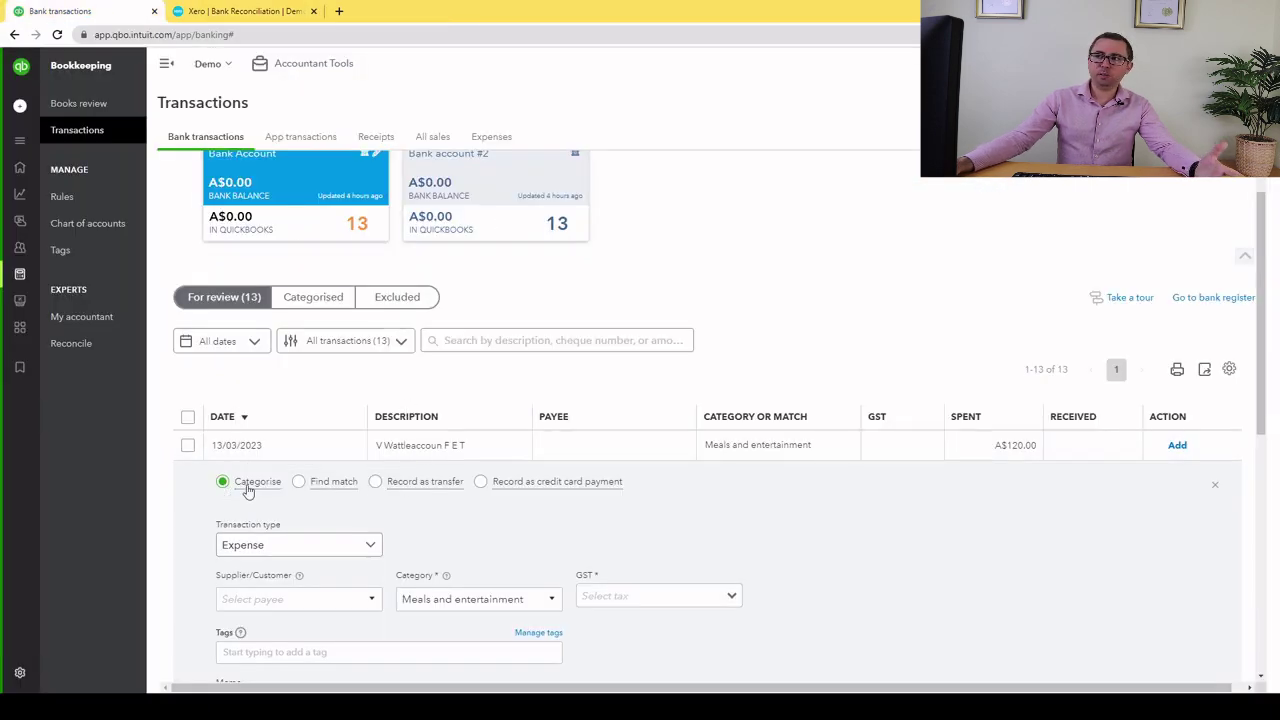
left_click(245, 11)
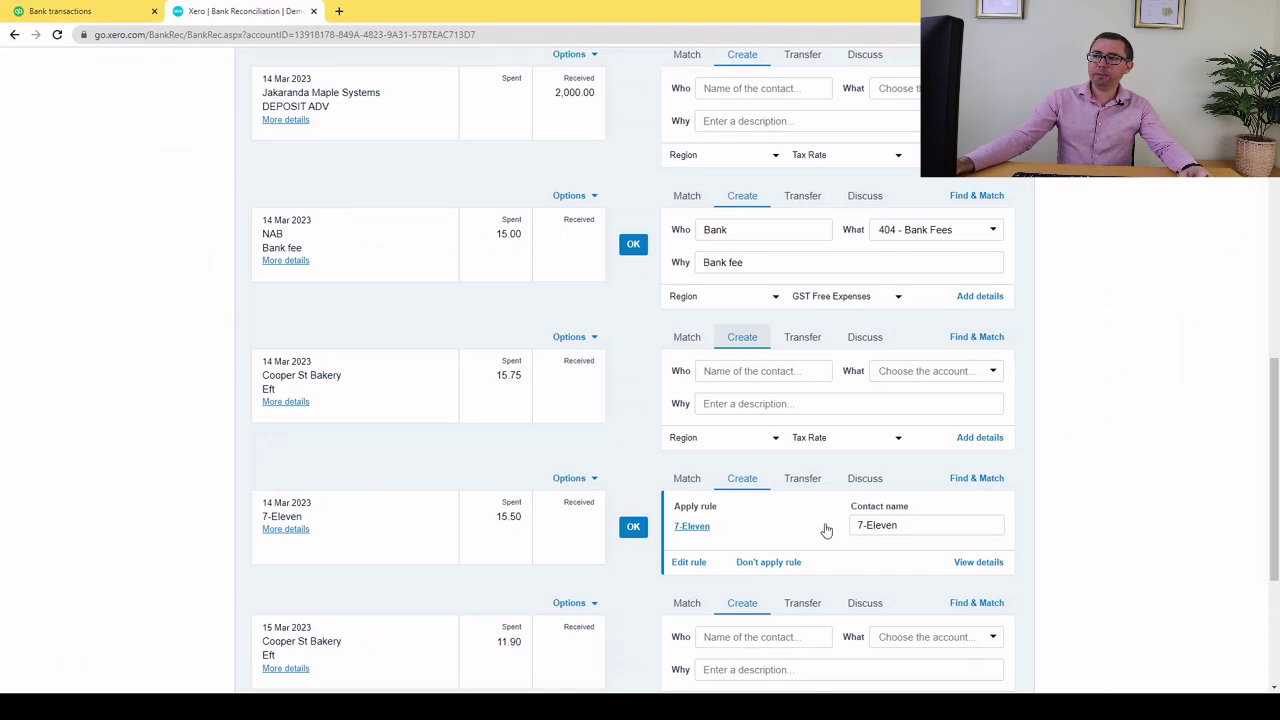
- Fill in the 14 March Cooper St Bakery line with account 404 - Bank Fees and contact 132 Collins, and view its tax rate options
left_click(979, 369)
type("meals")
double_click(977, 371)
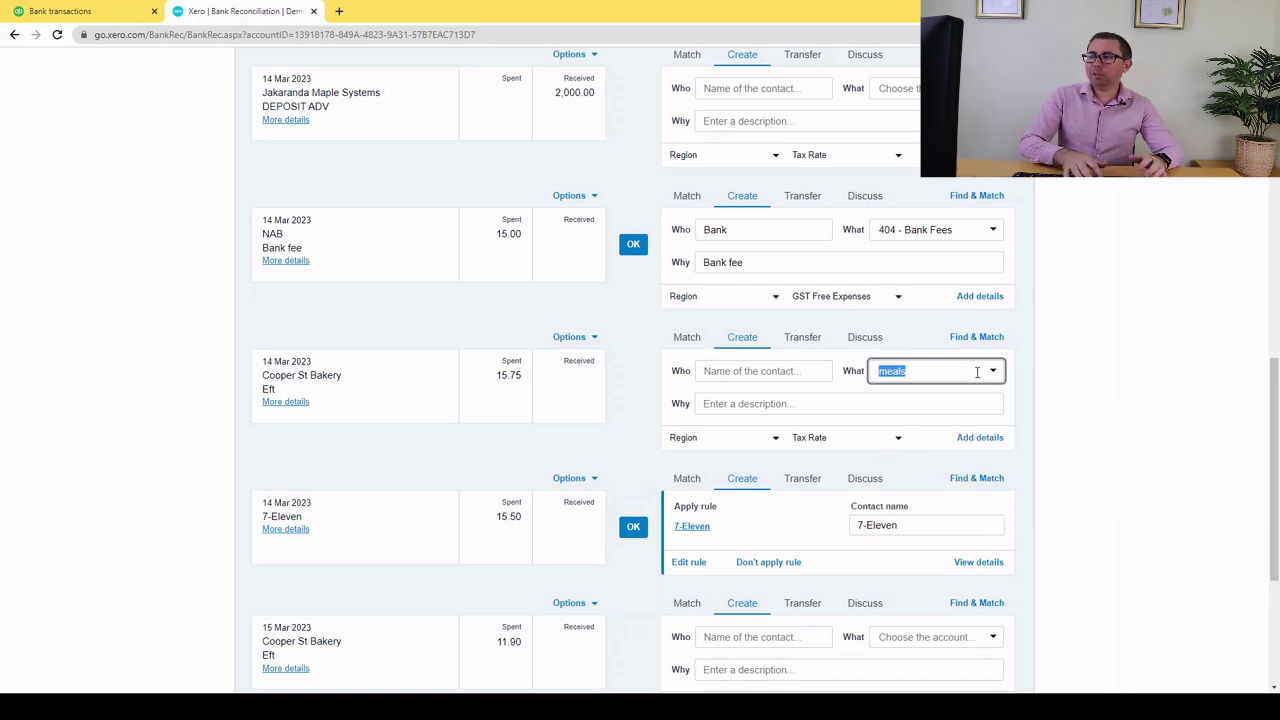
type("bank")
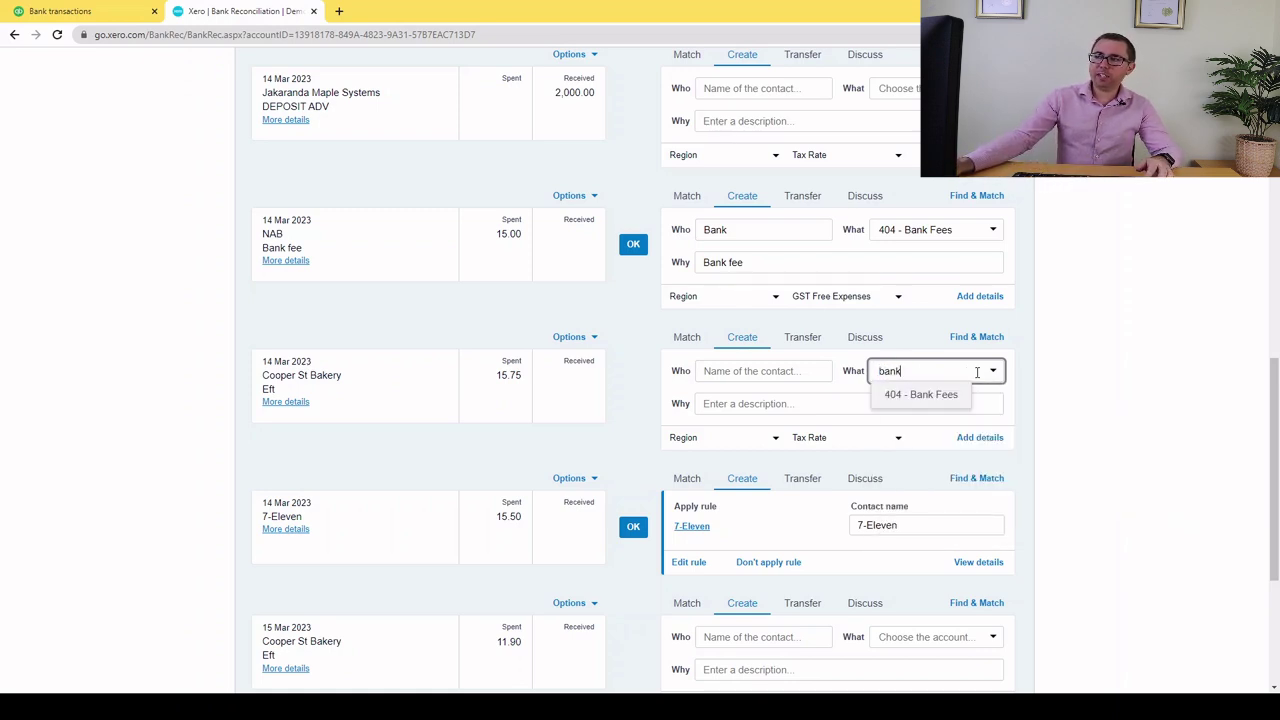
left_click(902, 395)
left_click(785, 370)
type("c")
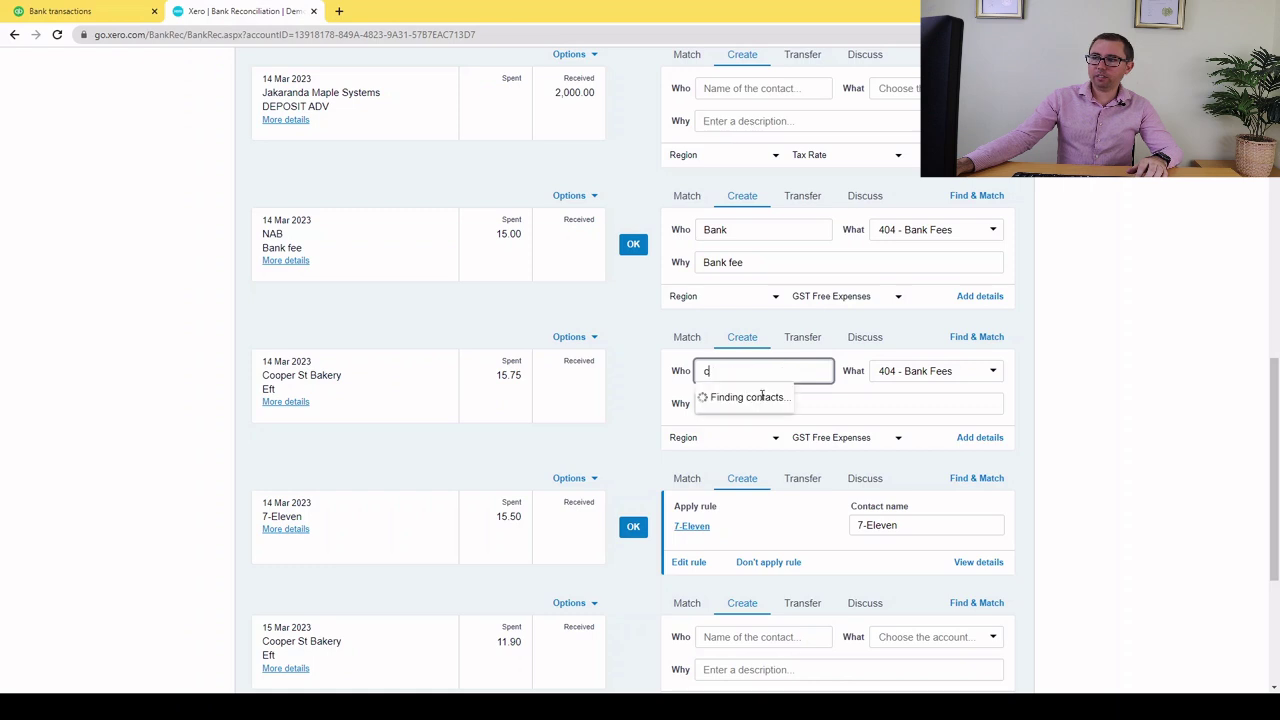
left_click(751, 403)
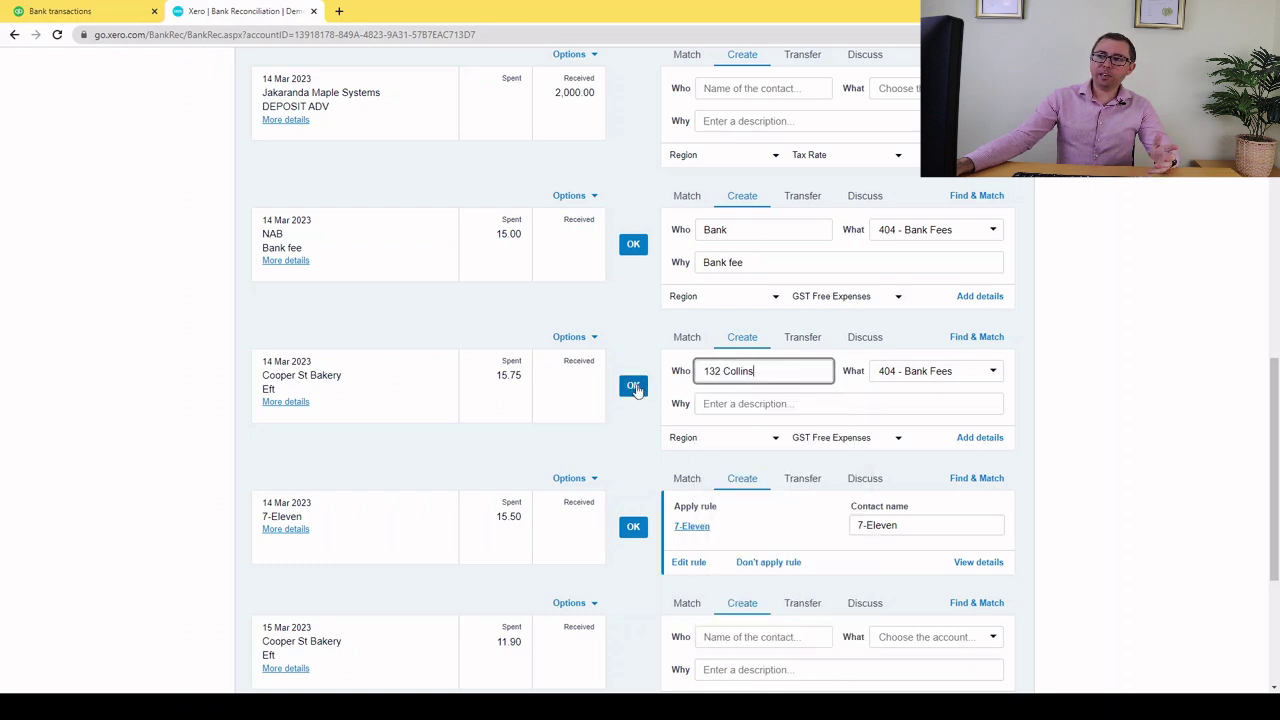
left_click(889, 443)
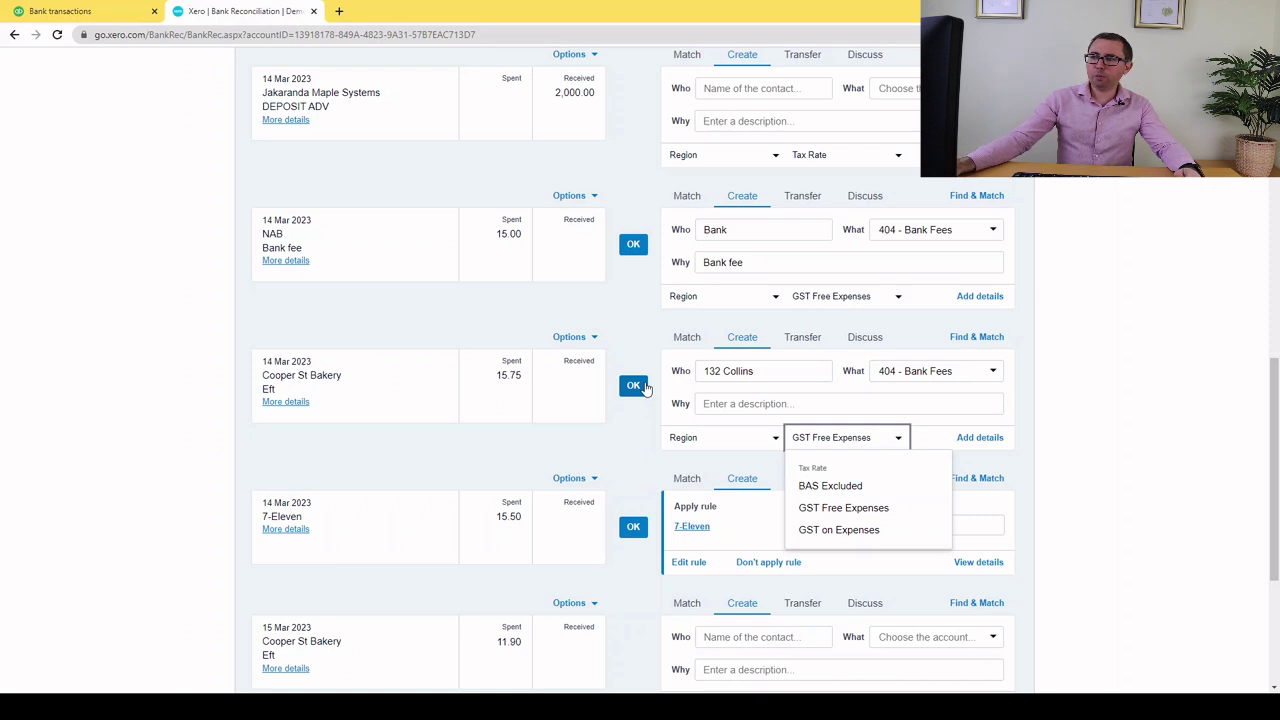
- Show the transfer form for the 14 March Cooper St Bakery line, and select Record as transfer on the expanded QuickBooks Online transaction
left_click(790, 338)
left_click(91, 9)
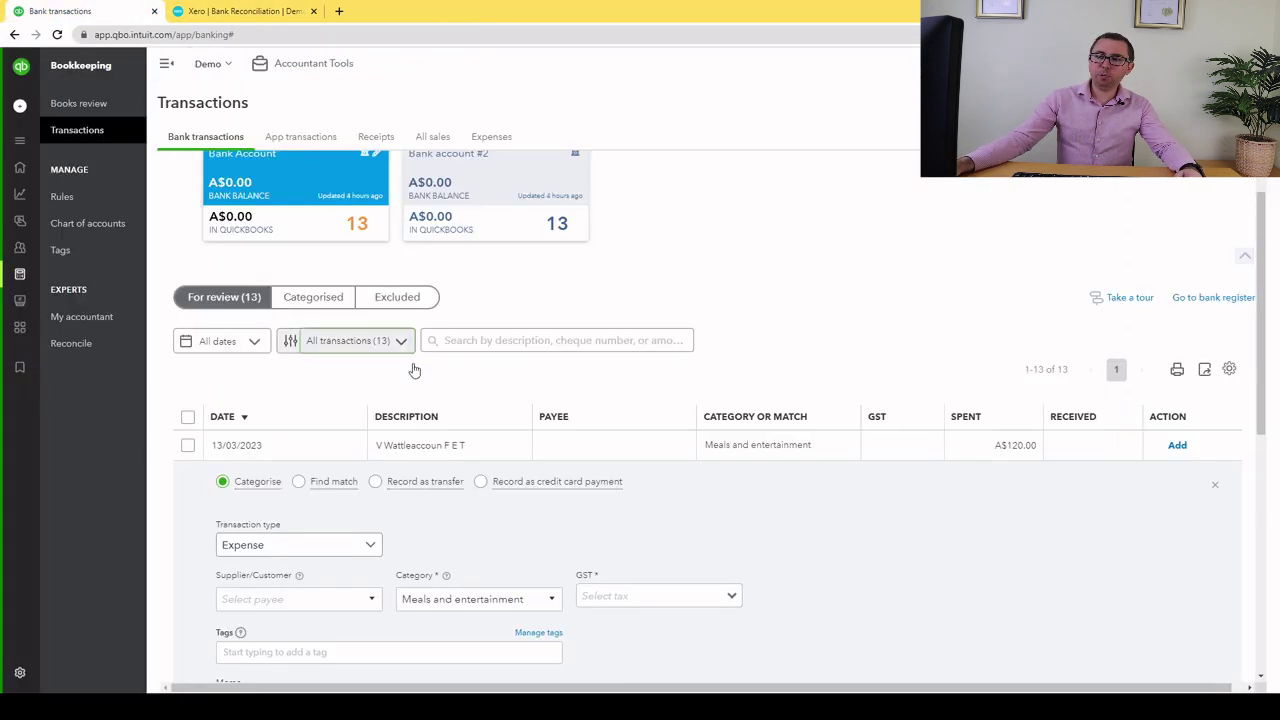
left_click(375, 481)
- Return to Xero and open the discussion note for the 14 March Cooper St Bakery line
left_click(240, 10)
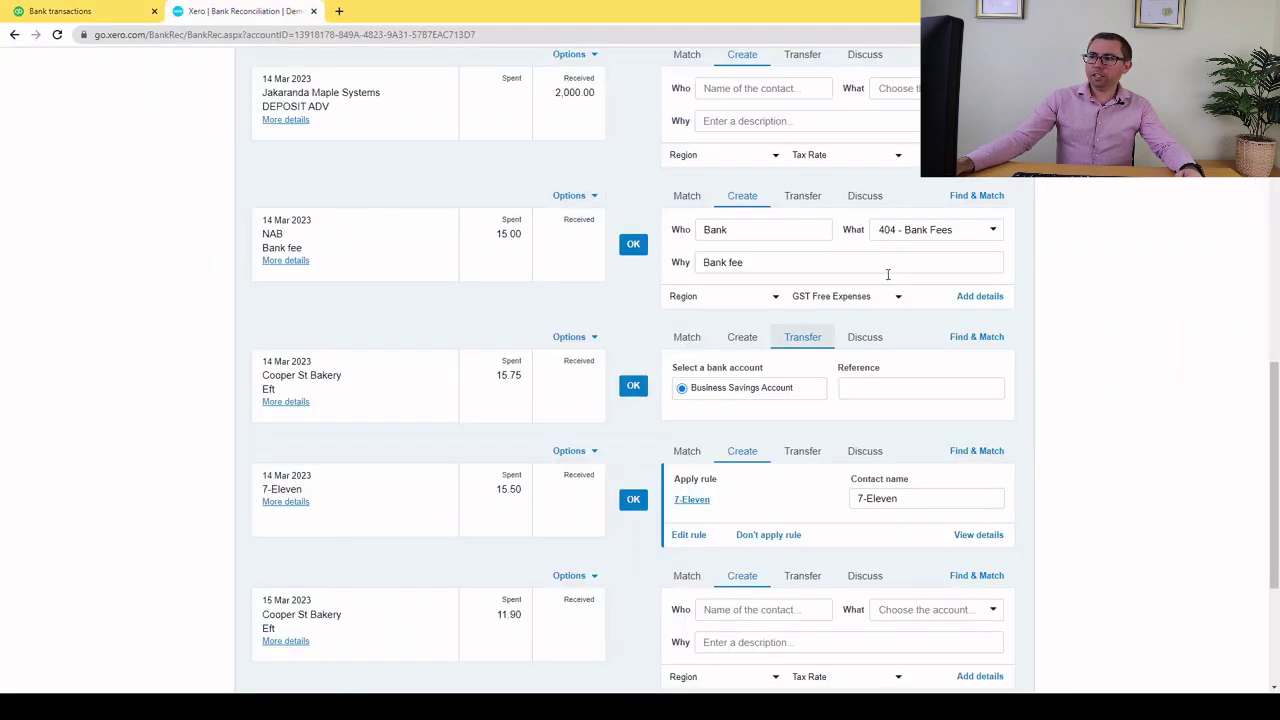
left_click(880, 337)
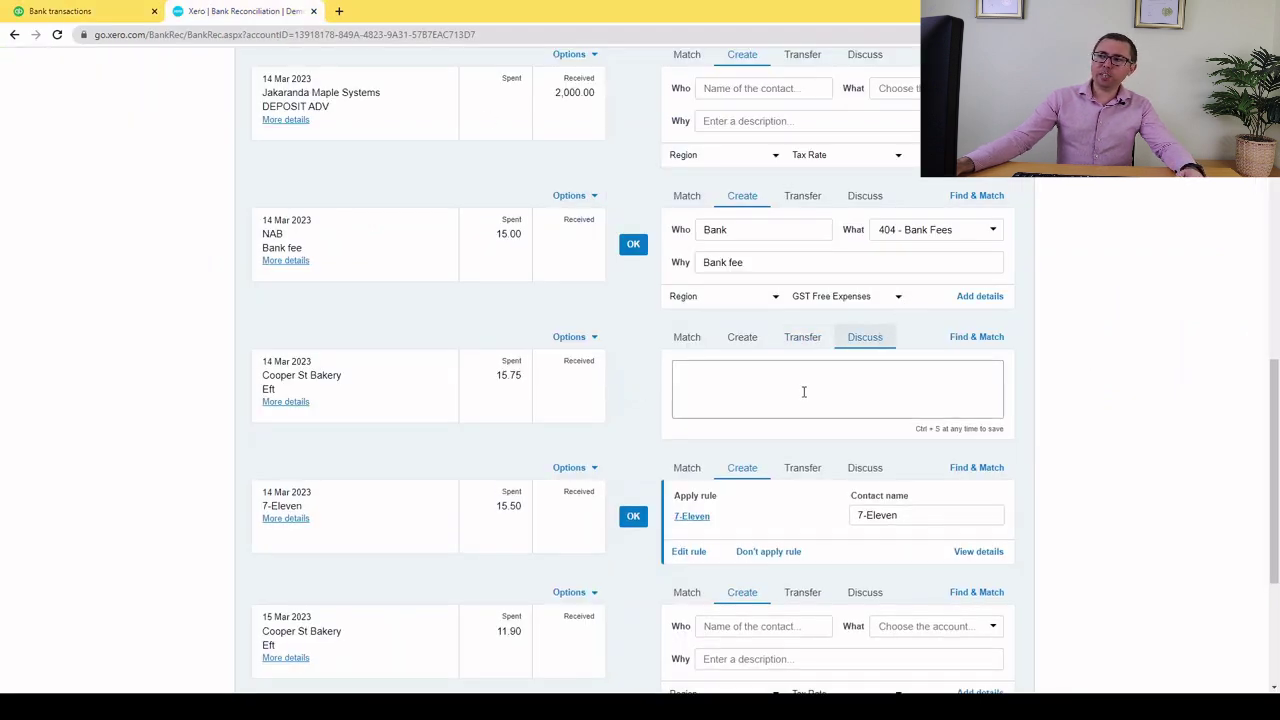
- Enter "not sure what this is" as the discussion note for the 14 March Cooper St Bakery line
left_click(751, 380)
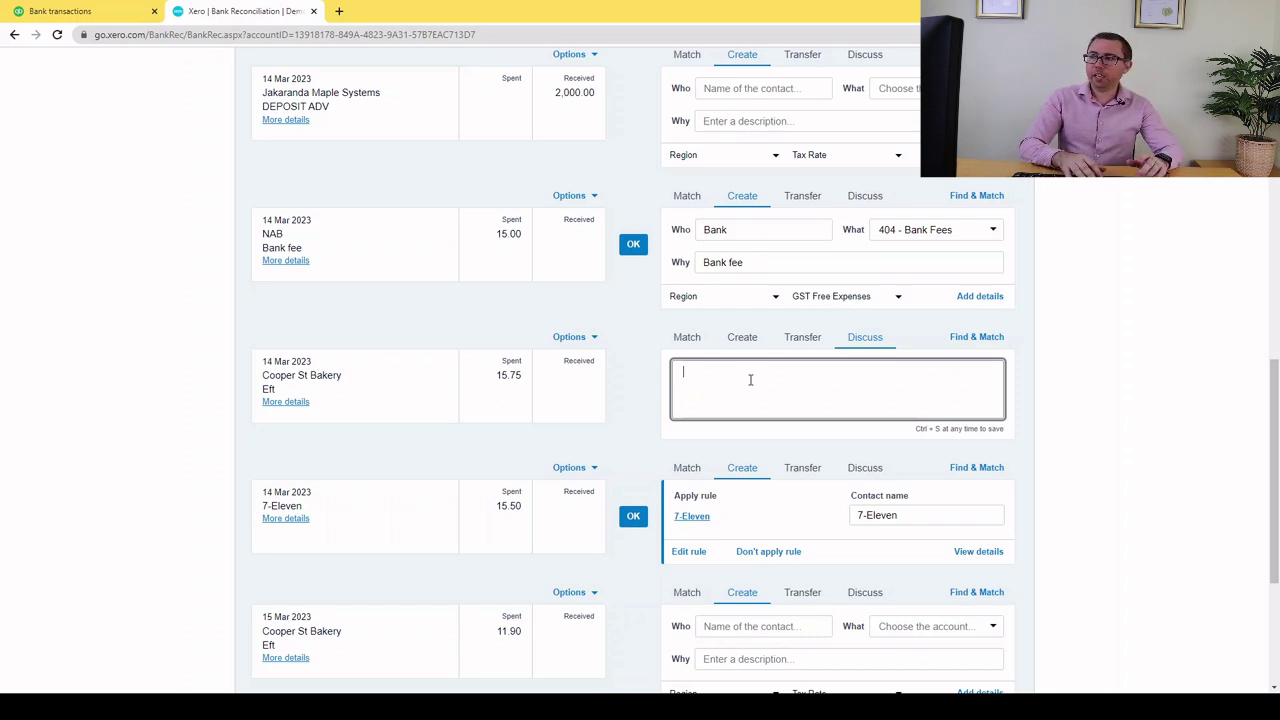
scroll(745, 385, "down", 3)
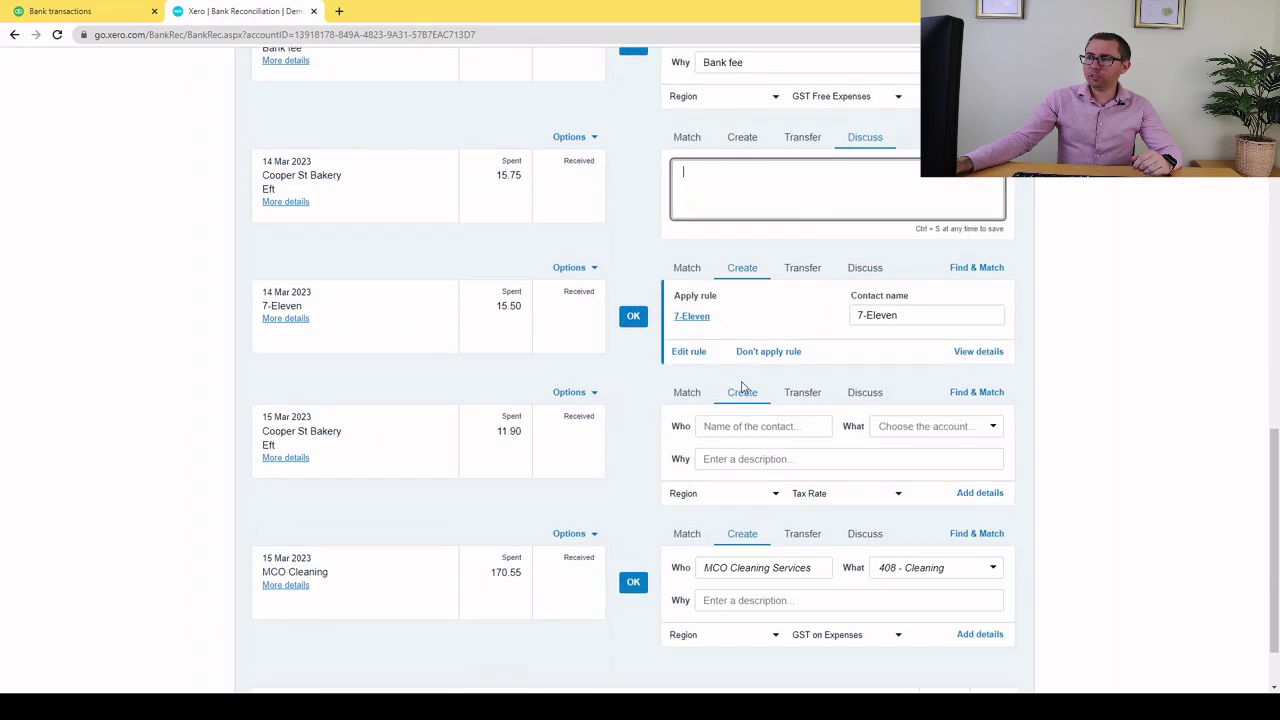
scroll(743, 386, "up", 5)
scroll(743, 382, "up", 5)
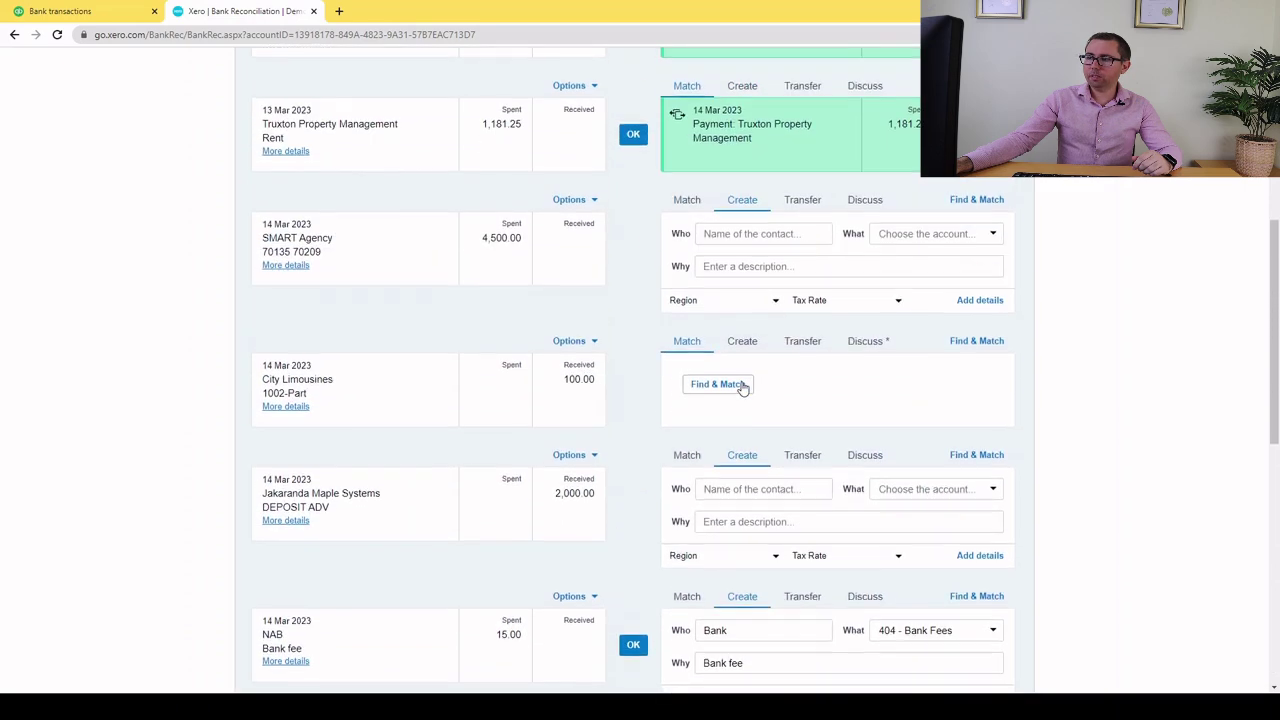
scroll(743, 385, "down", 5)
scroll(865, 123, "down", 2)
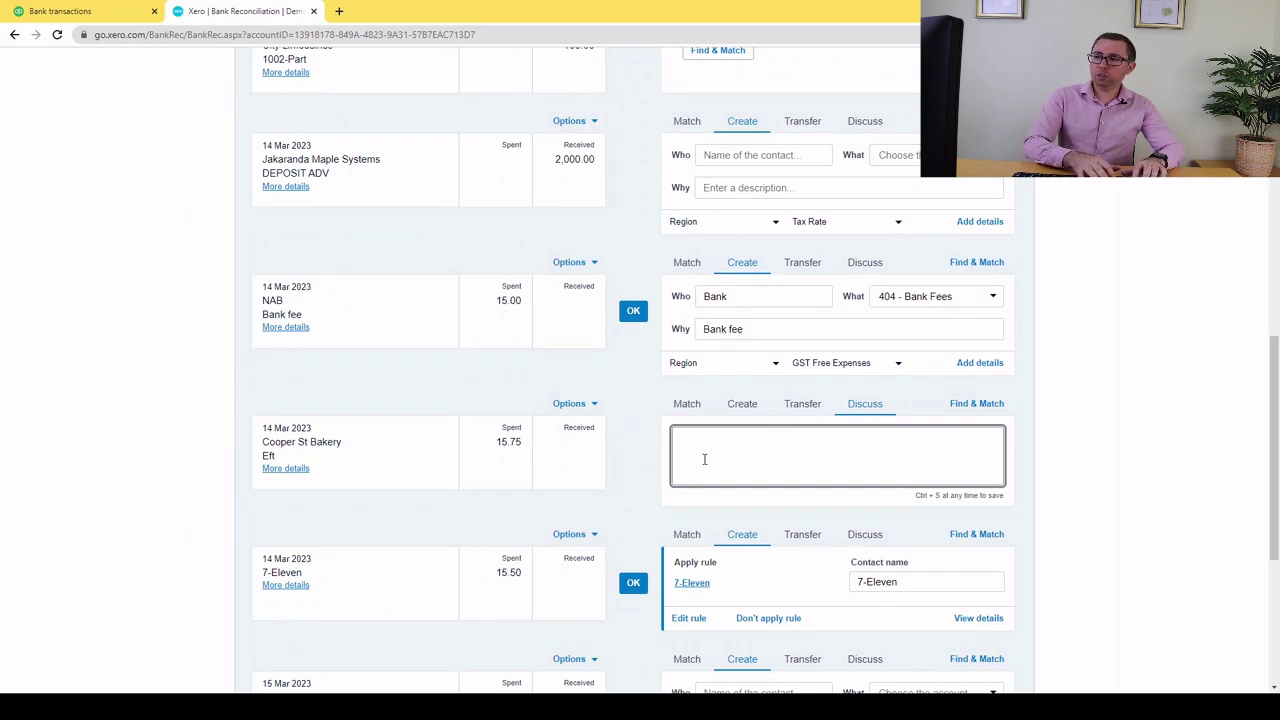
type("not sure what this is")
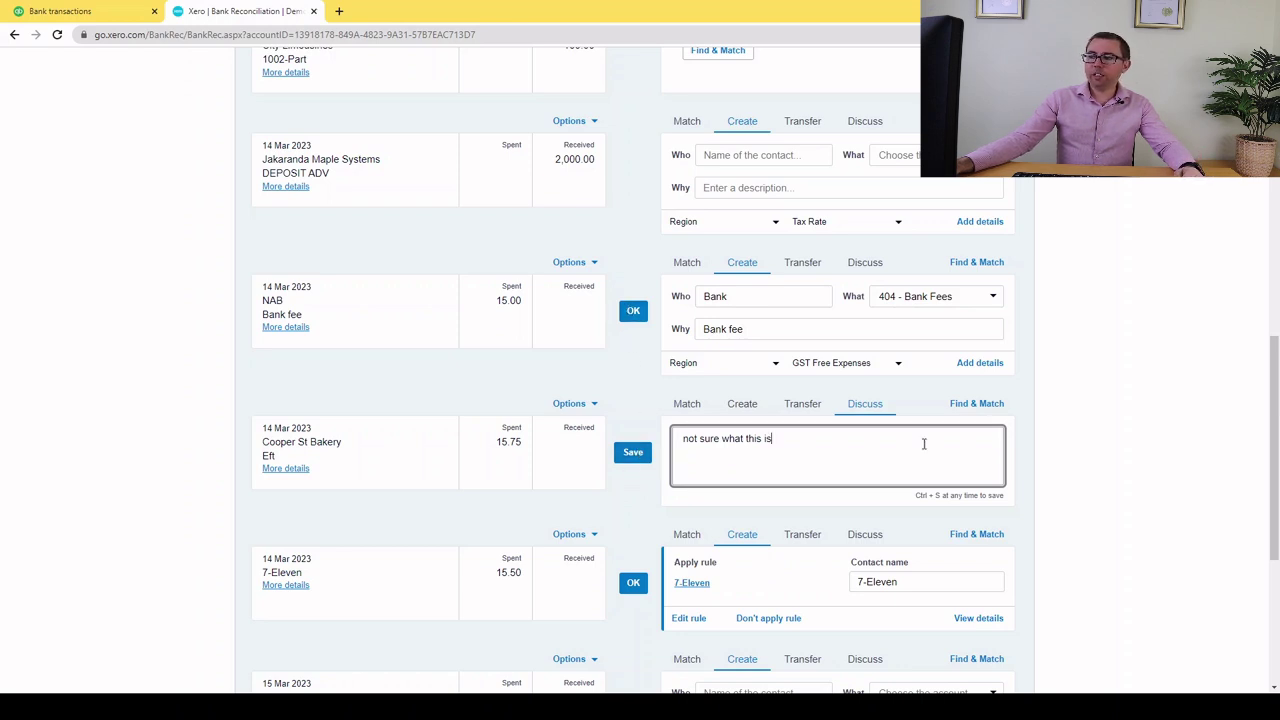
- Highlight the discussion note and the 14 March Cooper St Bakery statement details to compare them
left_click_drag(883, 436, 660, 449)
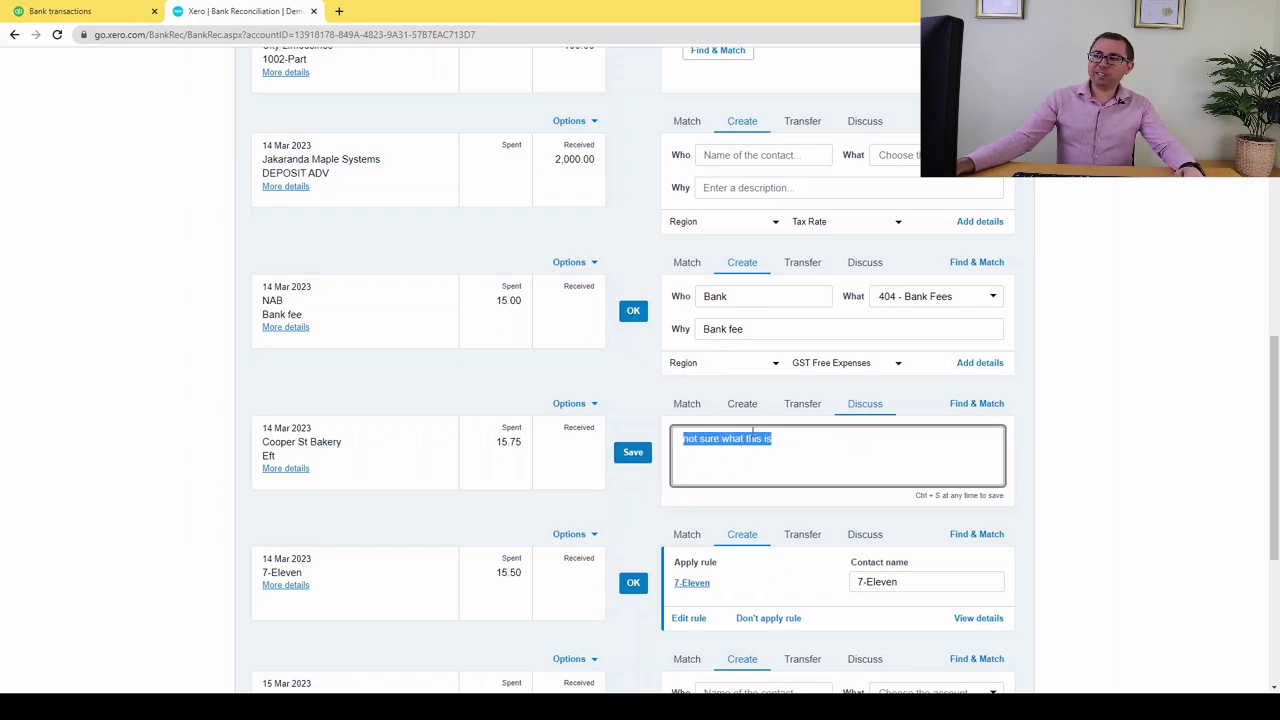
left_click(806, 439)
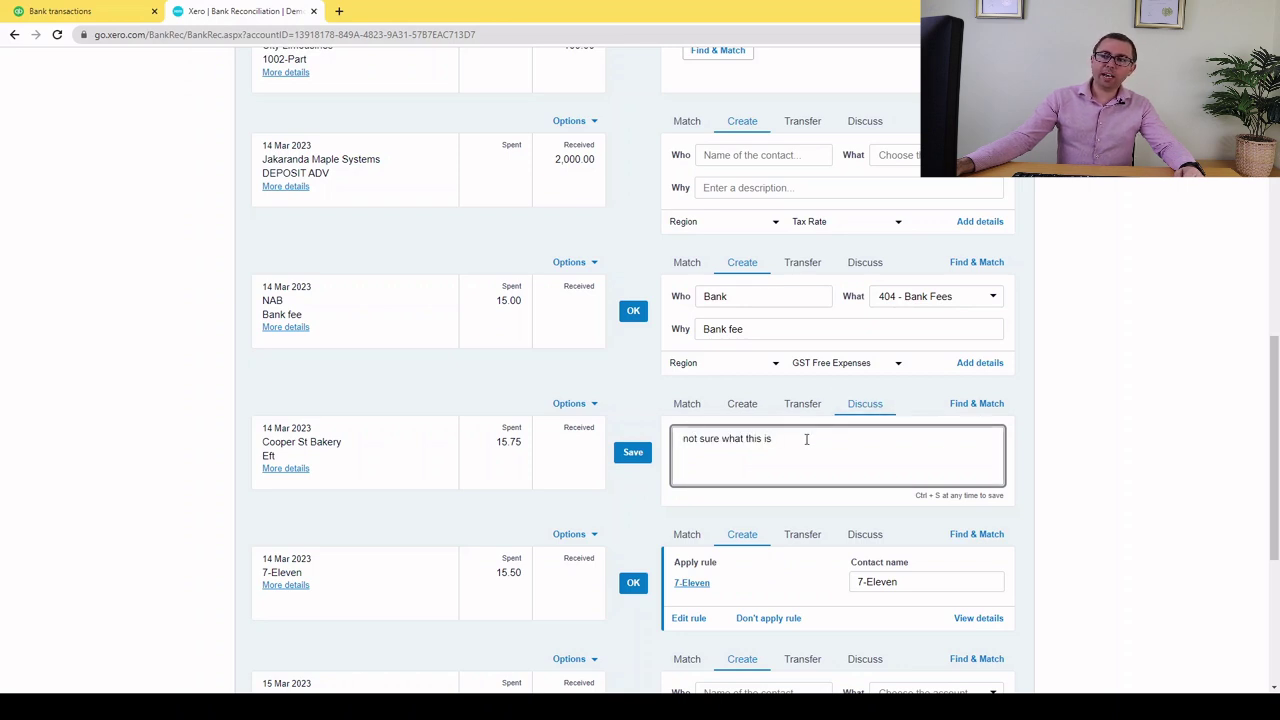
left_click(250, 455)
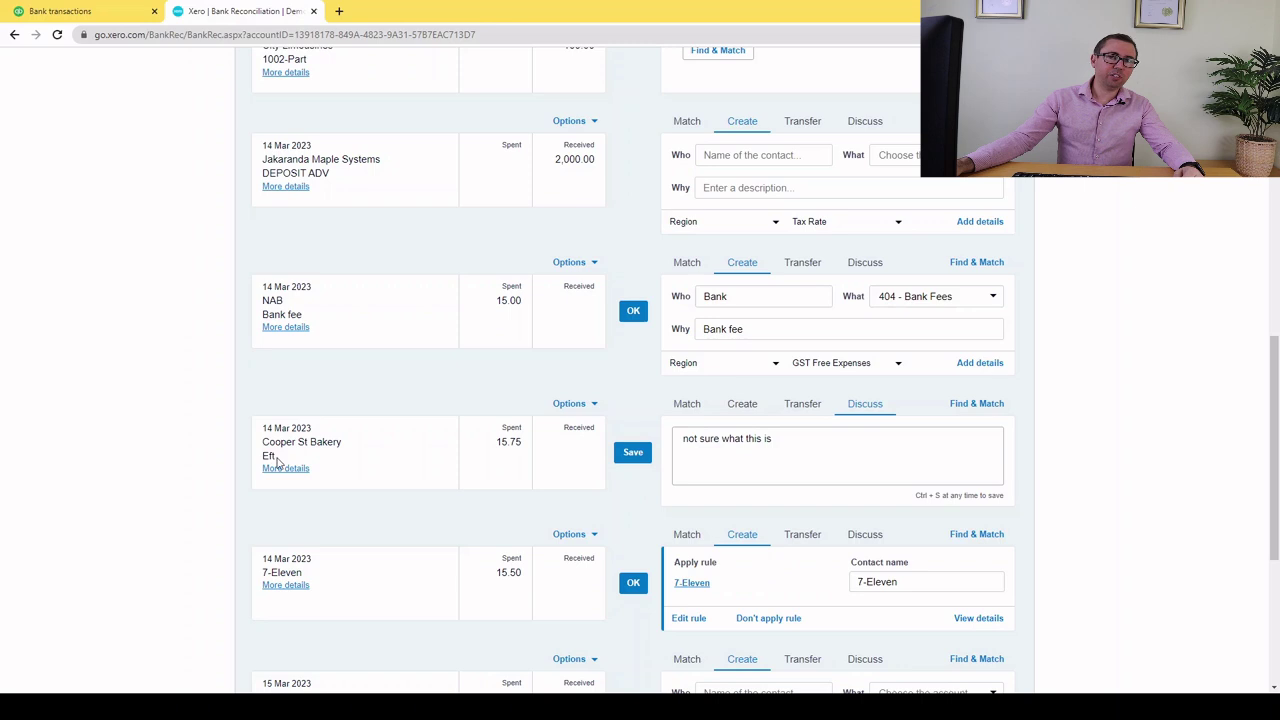
left_click_drag(277, 459, 260, 447)
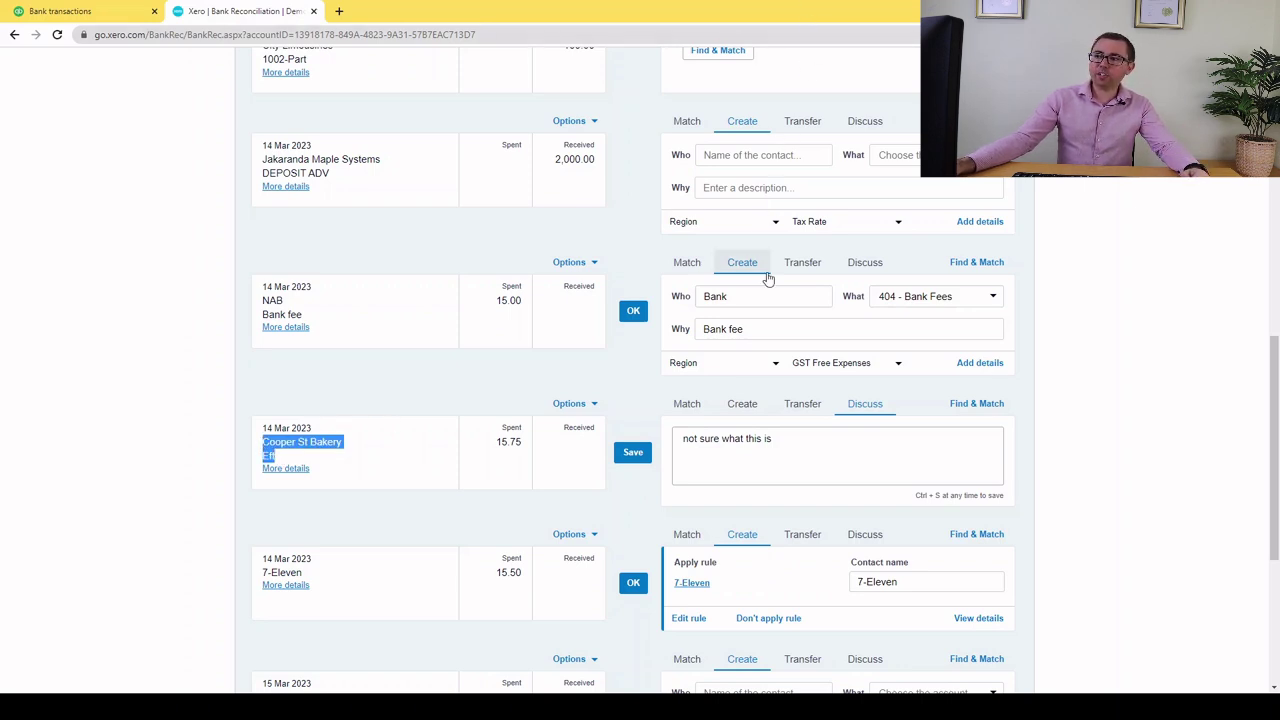
left_click_drag(817, 440, 662, 442)
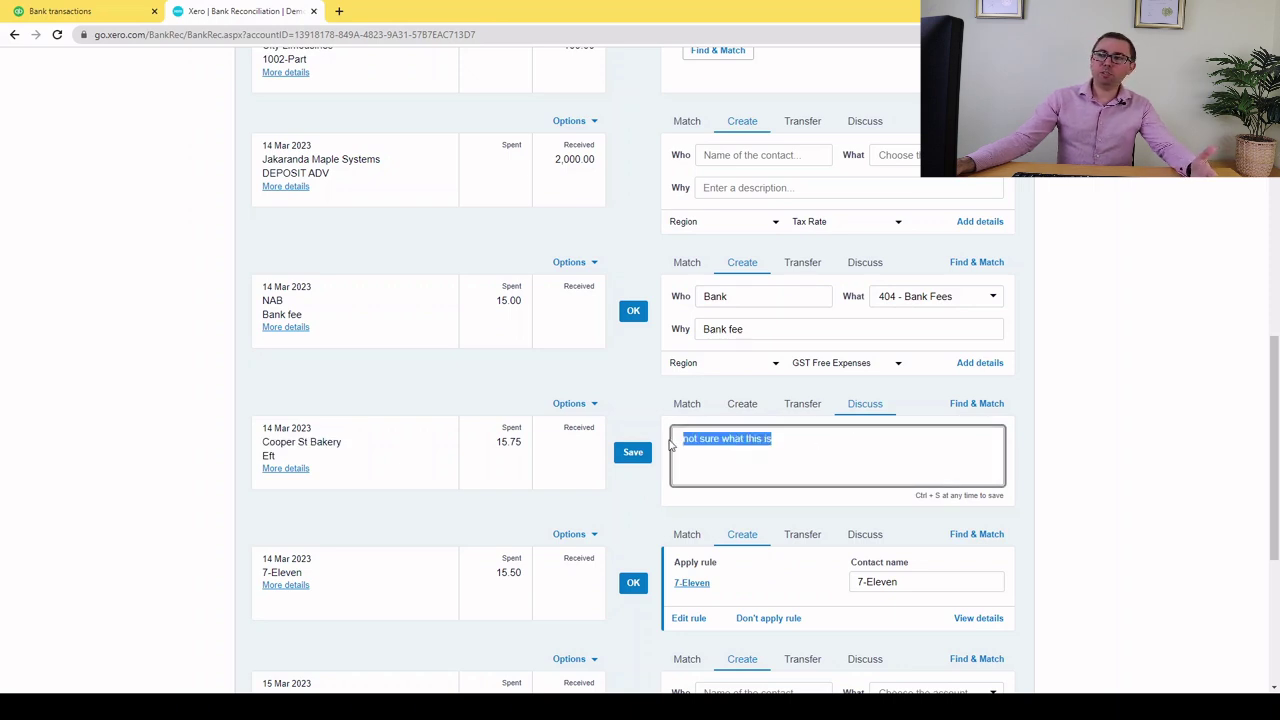
left_click(827, 441)
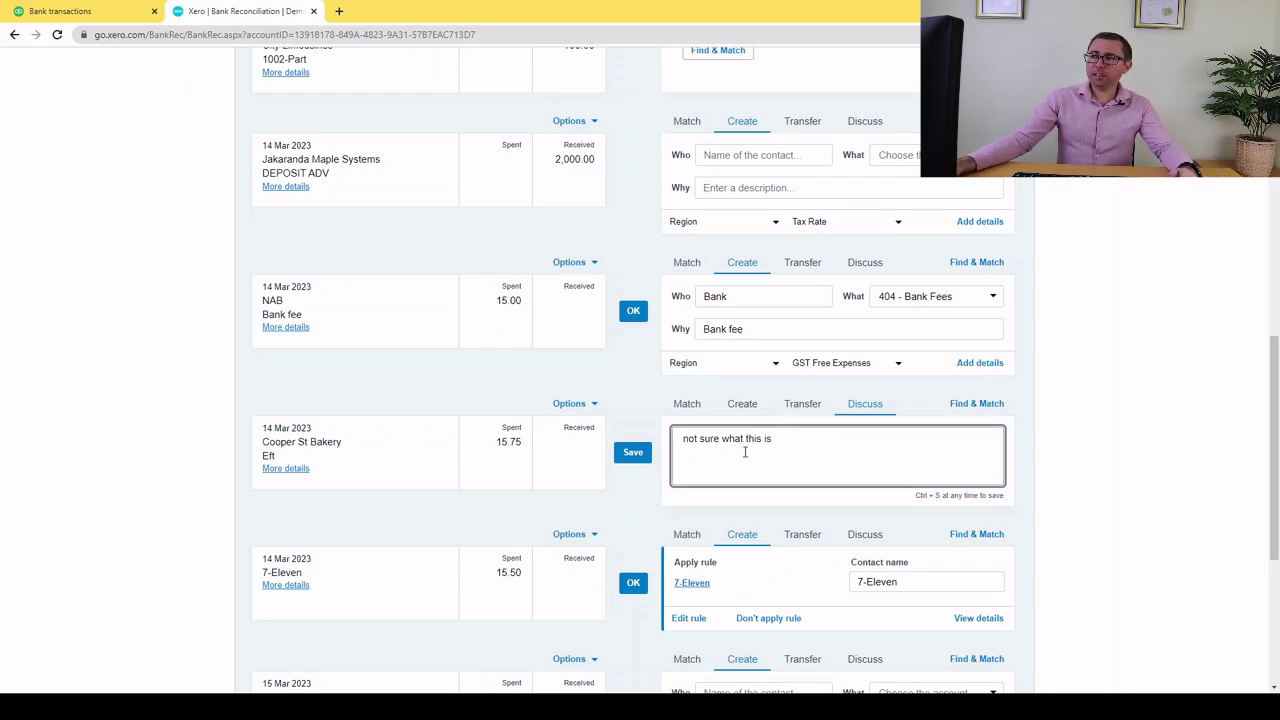
- Review Xero's reconcile lines from the start of the list and switch to QuickBooks Online's bank transactions for comparison
scroll(770, 445, "up", 8)
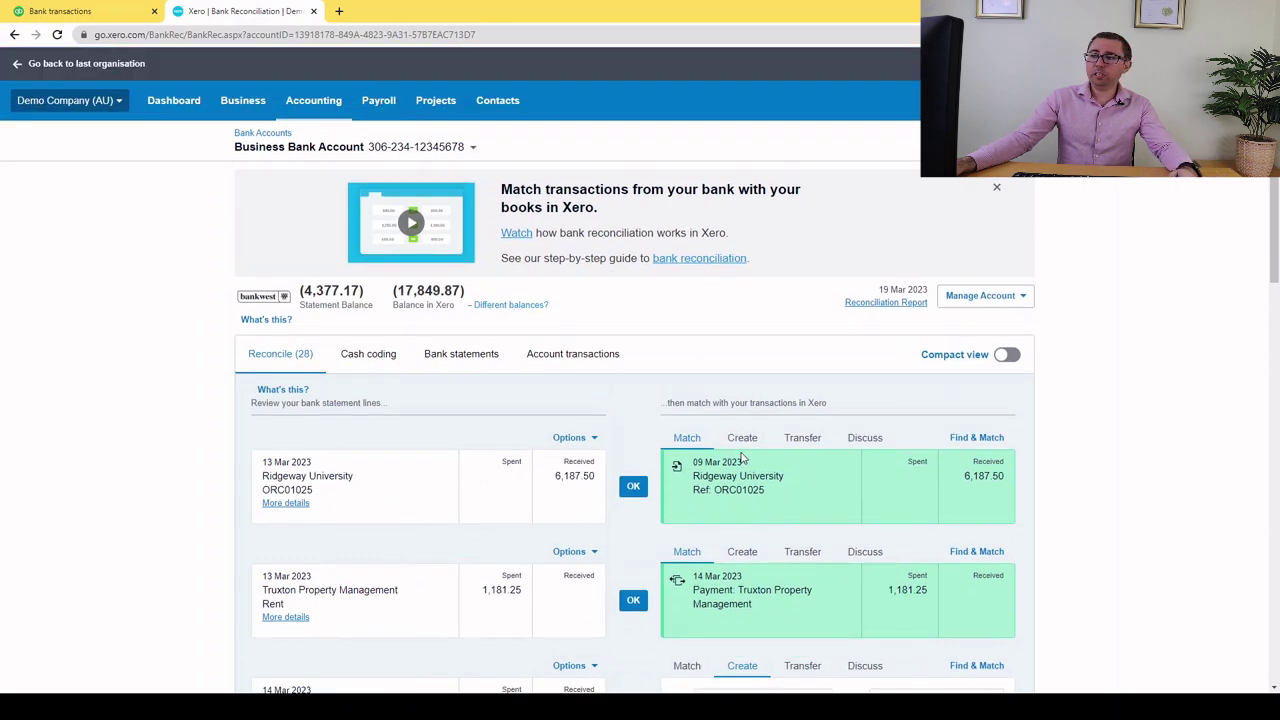
scroll(742, 458, "down", 5)
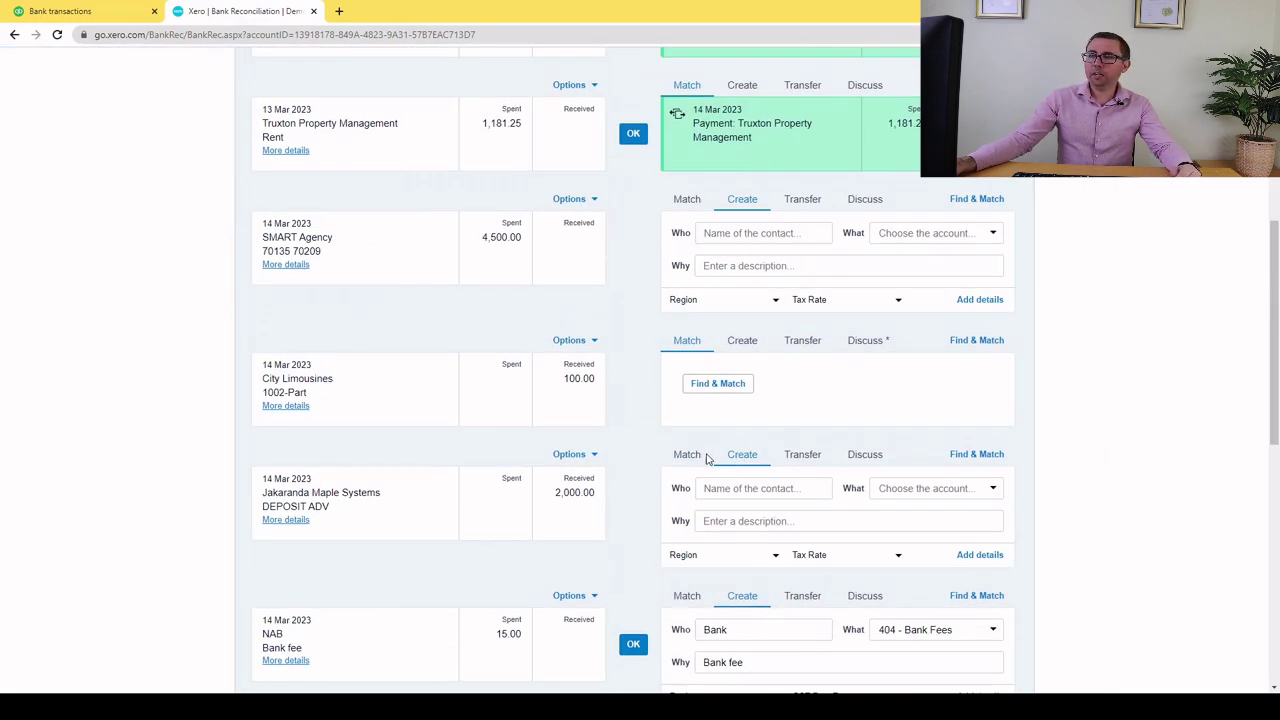
scroll(715, 485, "up", 3)
scroll(672, 383, "up", 2)
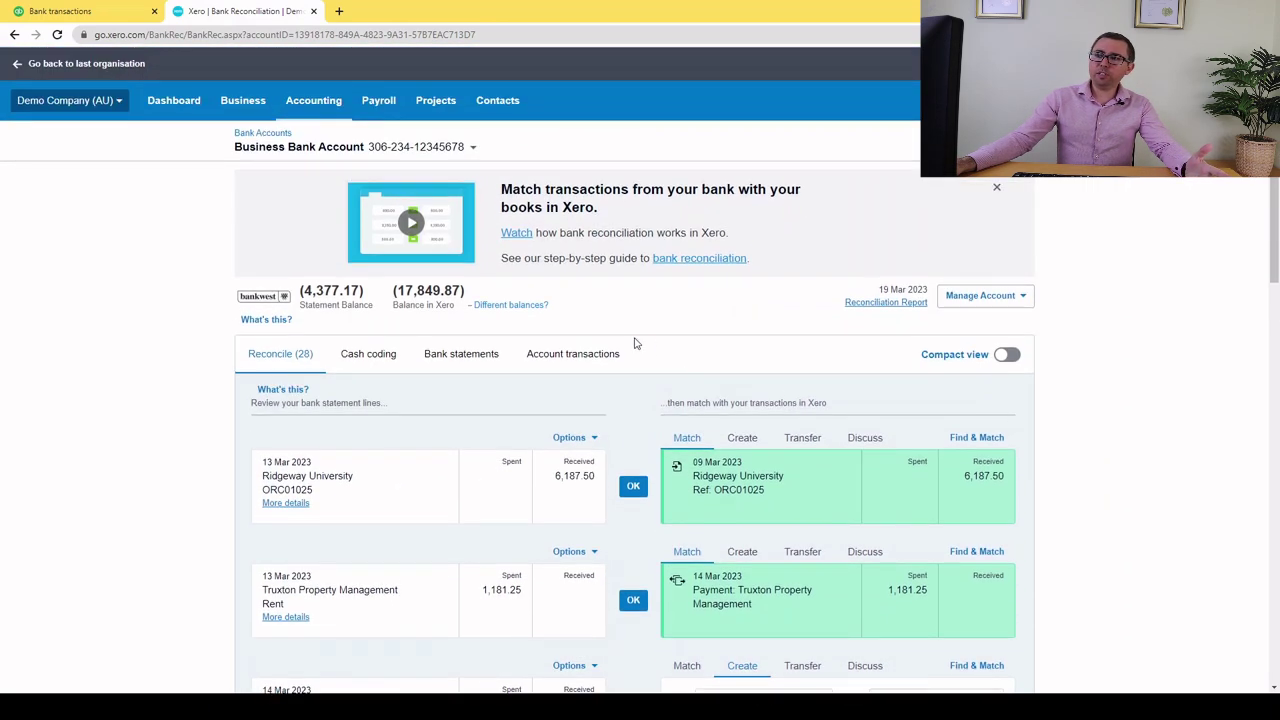
left_click(70, 11)
left_click(250, 11)
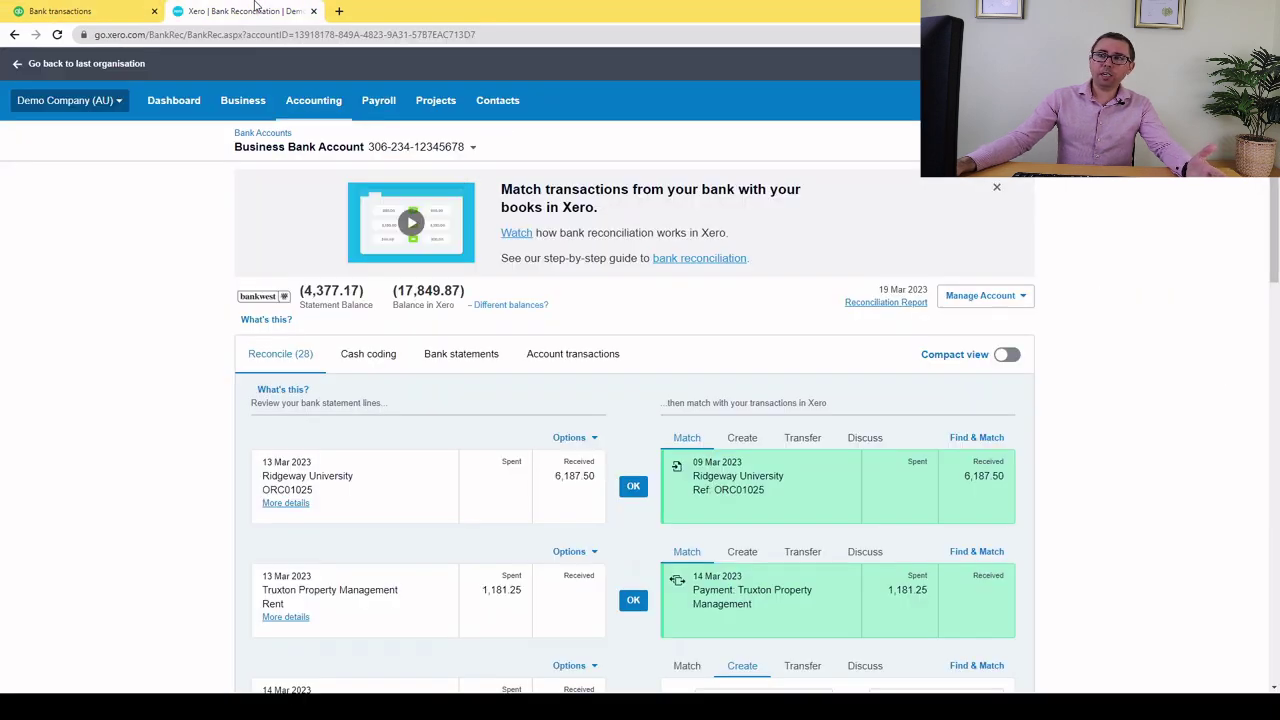
left_click(70, 11)
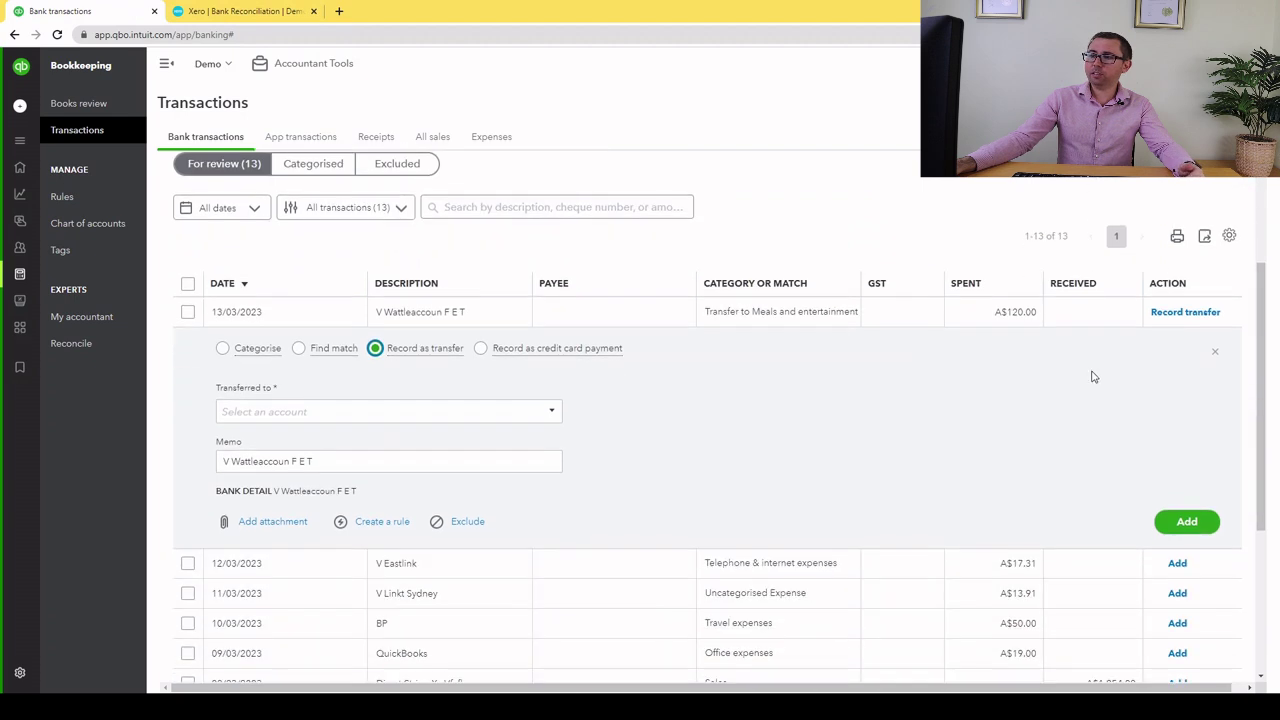
- Collapse and re-expand the 13/03/2023 transaction, close it, and view Bank account #2 before returning to Bank Account
left_click(1215, 351)
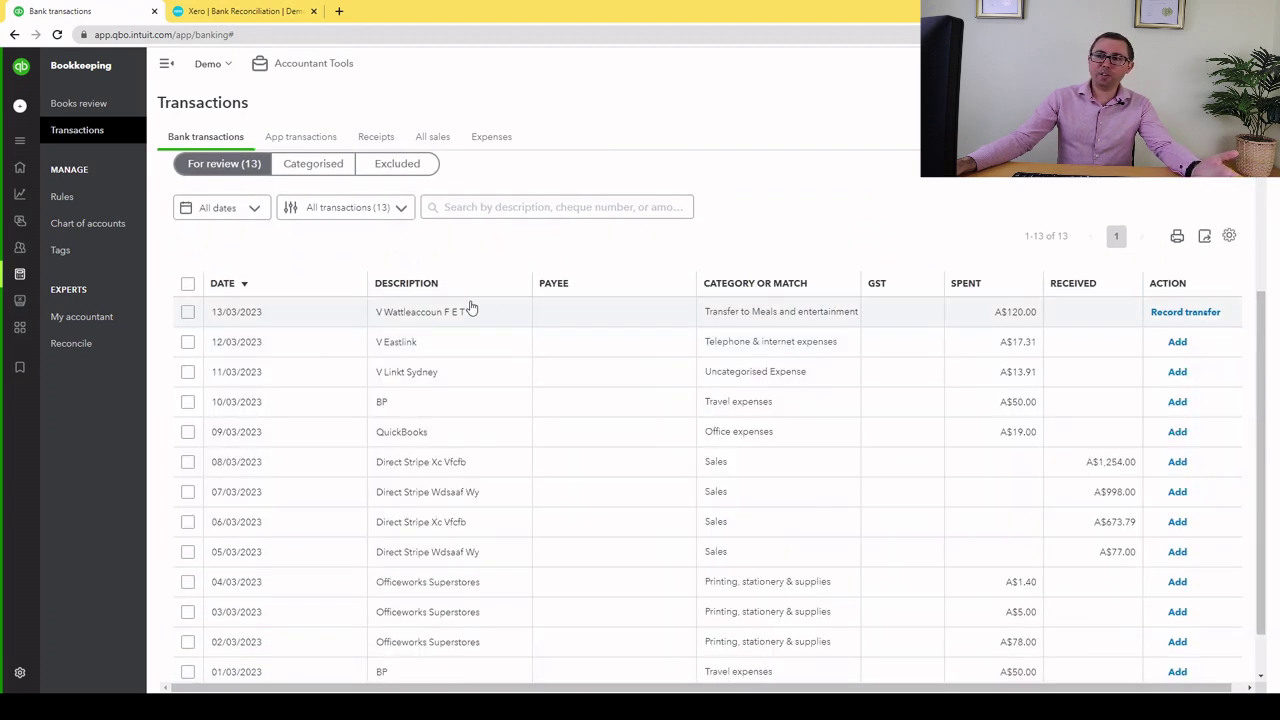
left_click(471, 311)
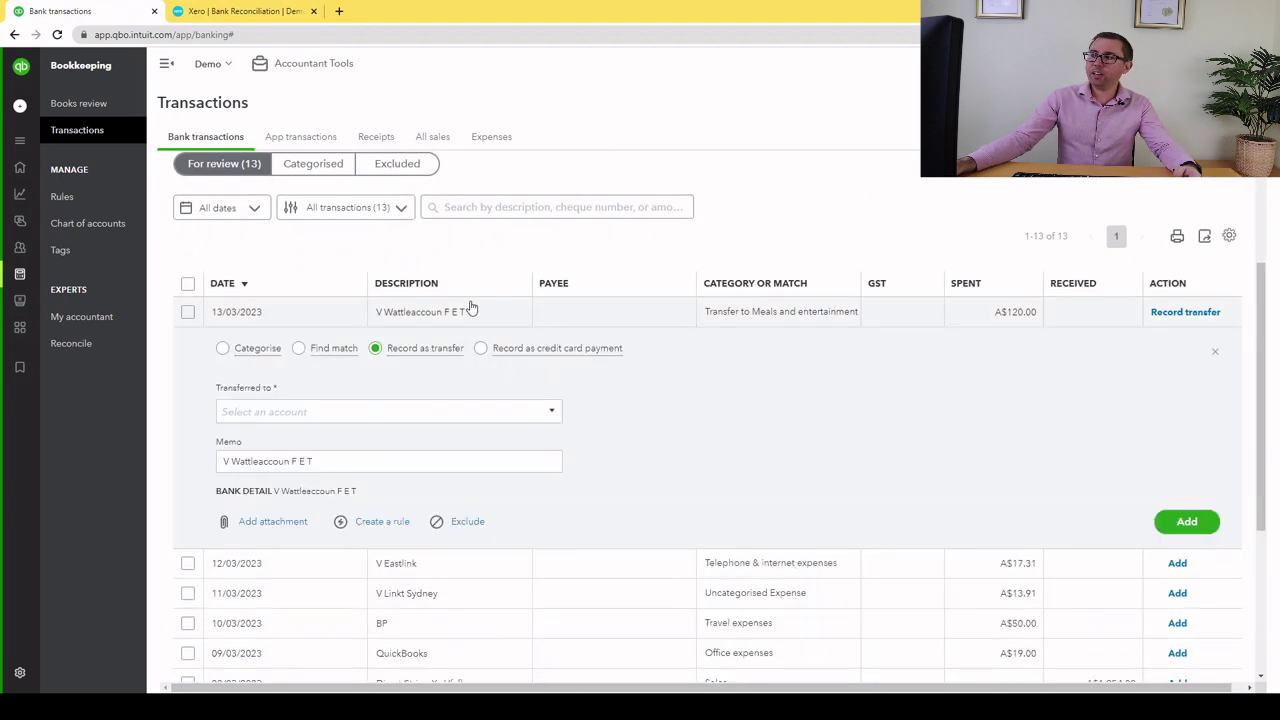
left_click(1215, 354)
left_click(478, 289)
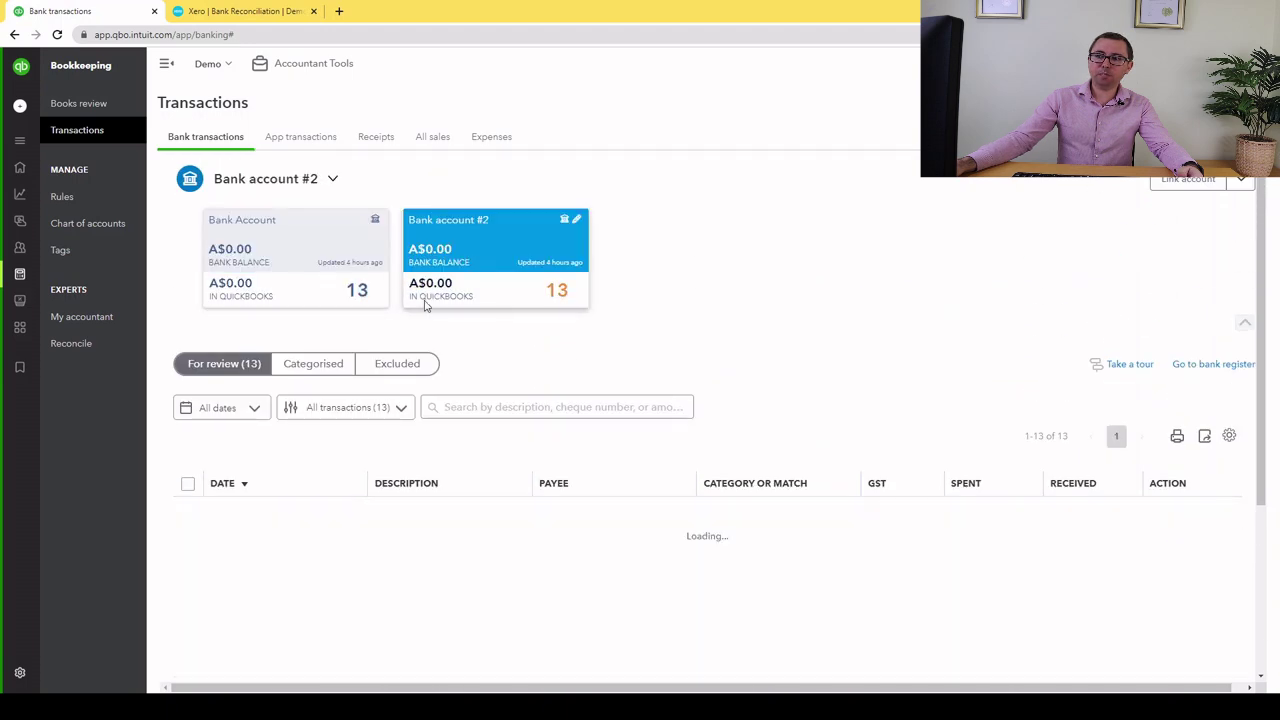
left_click(350, 292)
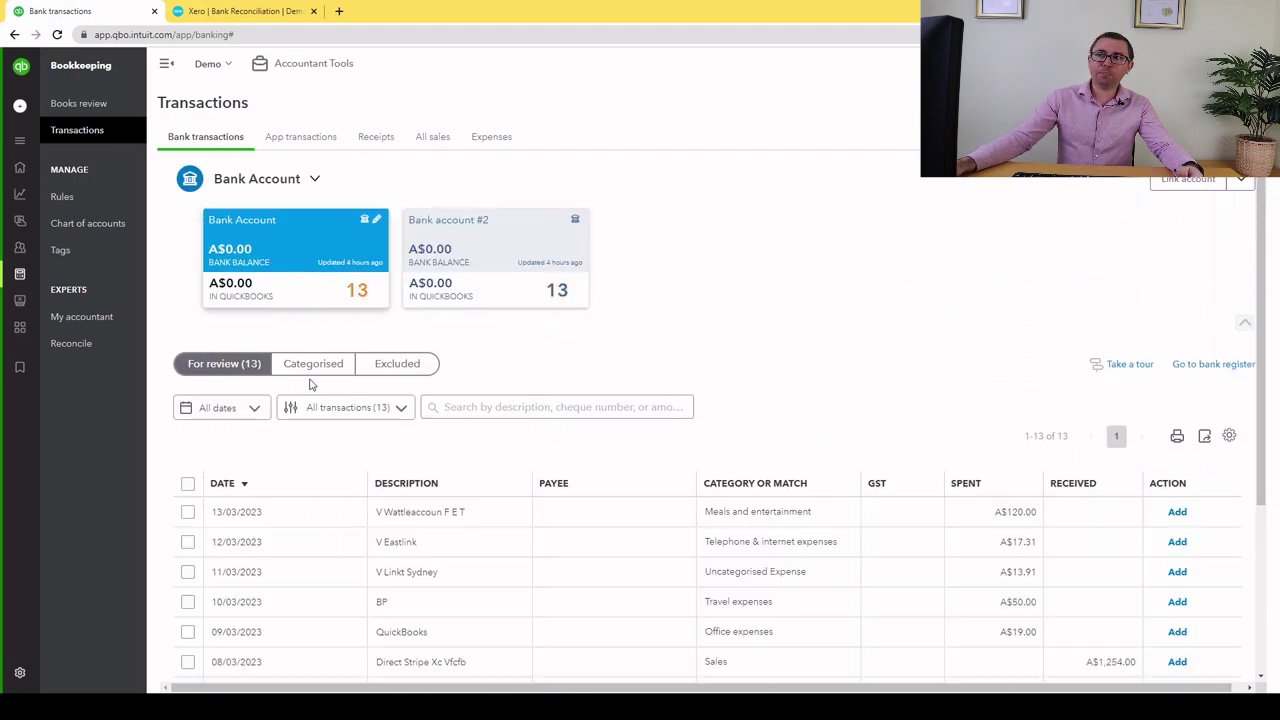
left_click(227, 8)
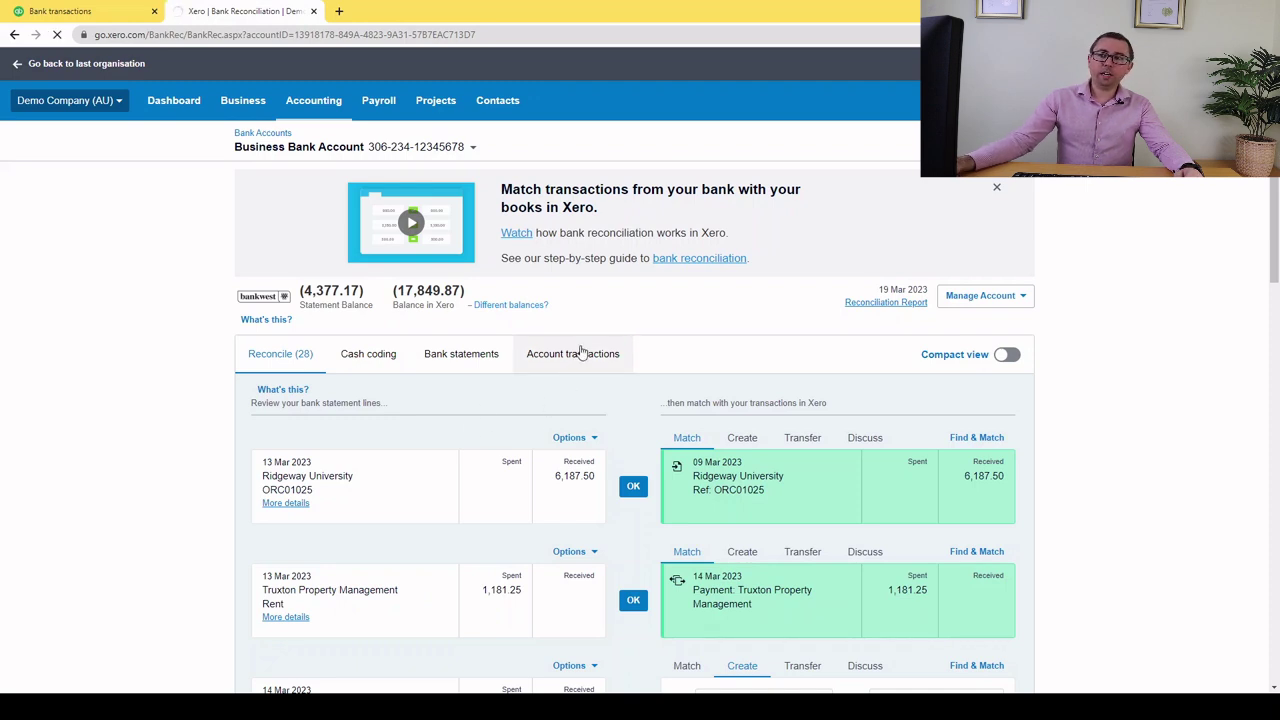
left_click(112, 400)
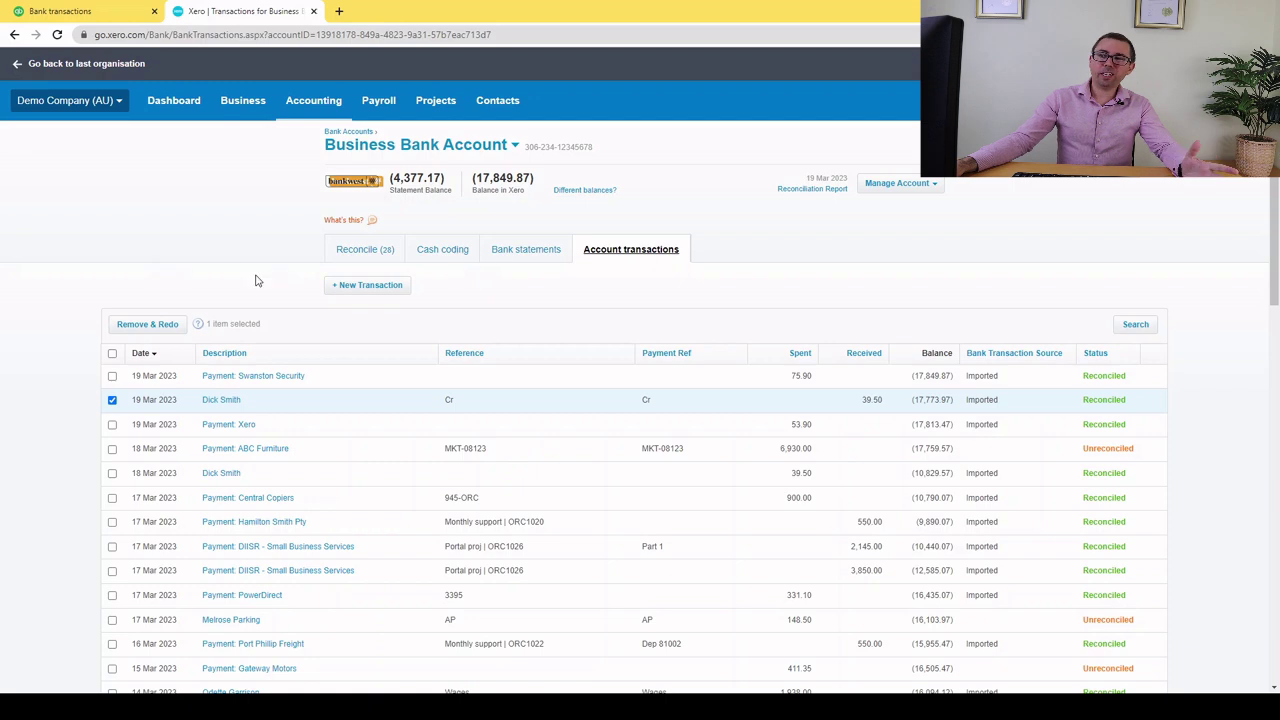
left_click(140, 13)
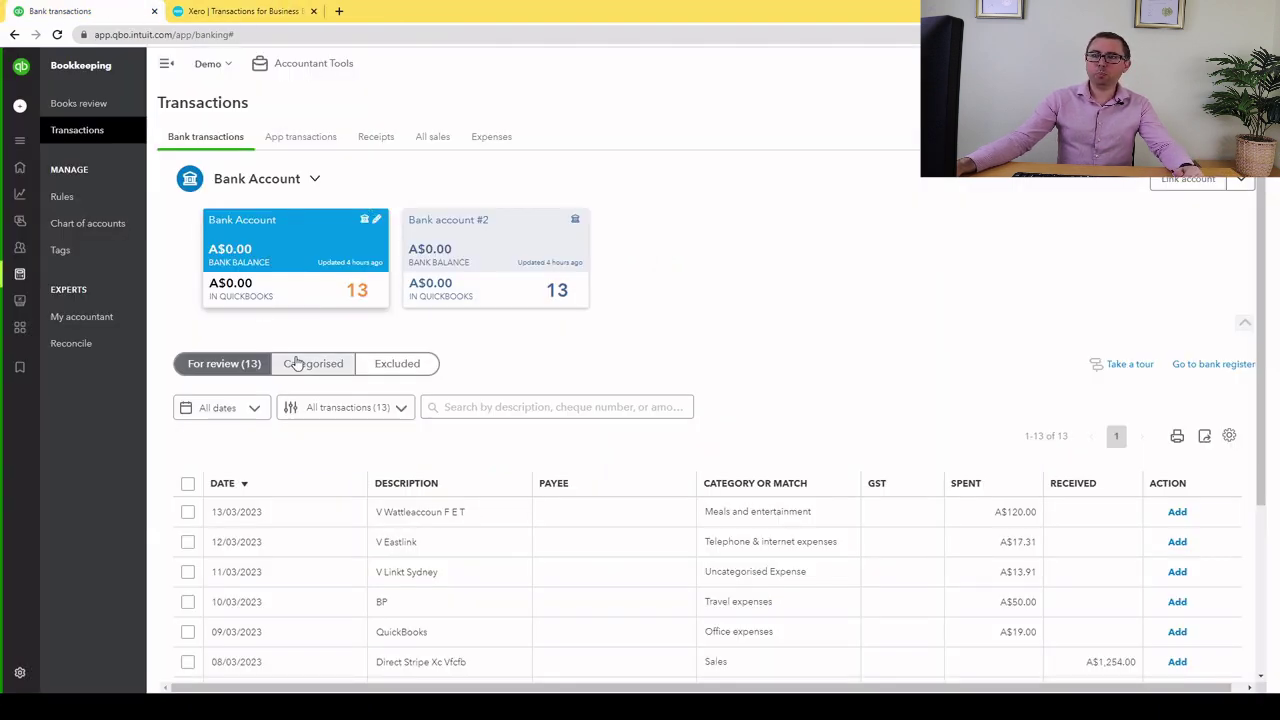
left_click(220, 5)
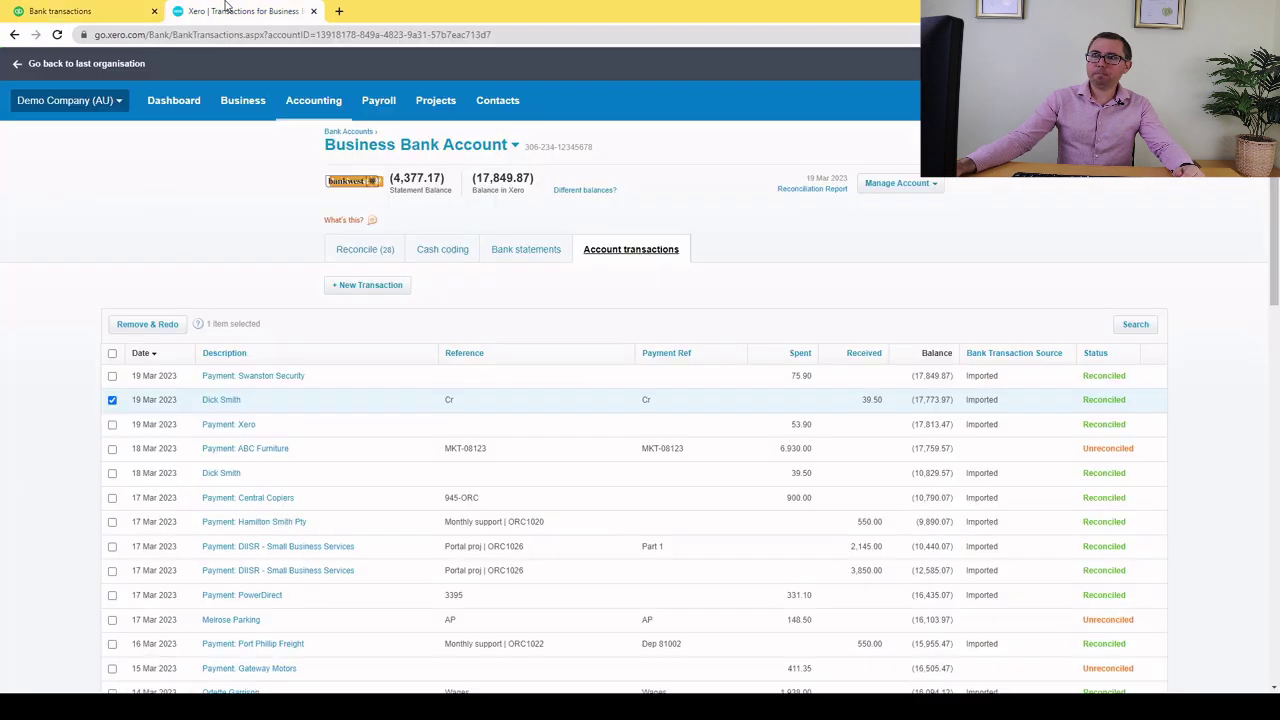
- Open the QuickBooks Online invoice list and view the Not deposited and Not due invoices
left_click(128, 8)
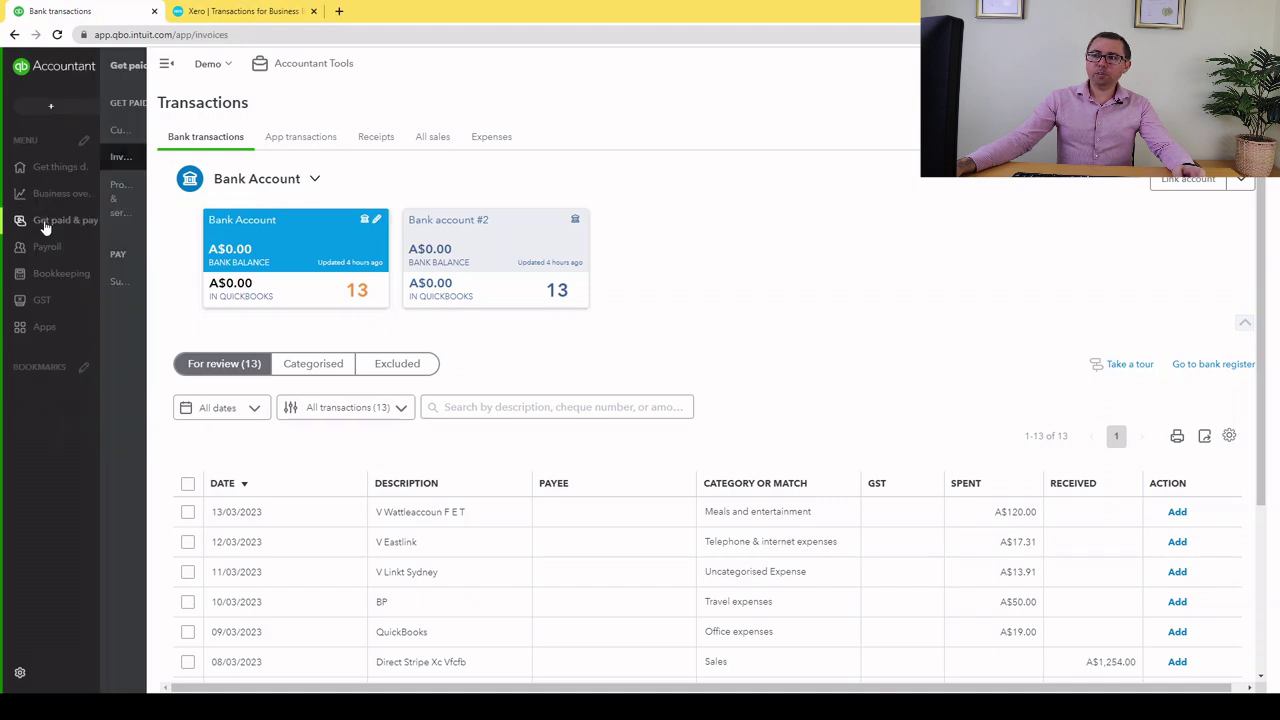
left_click(44, 219)
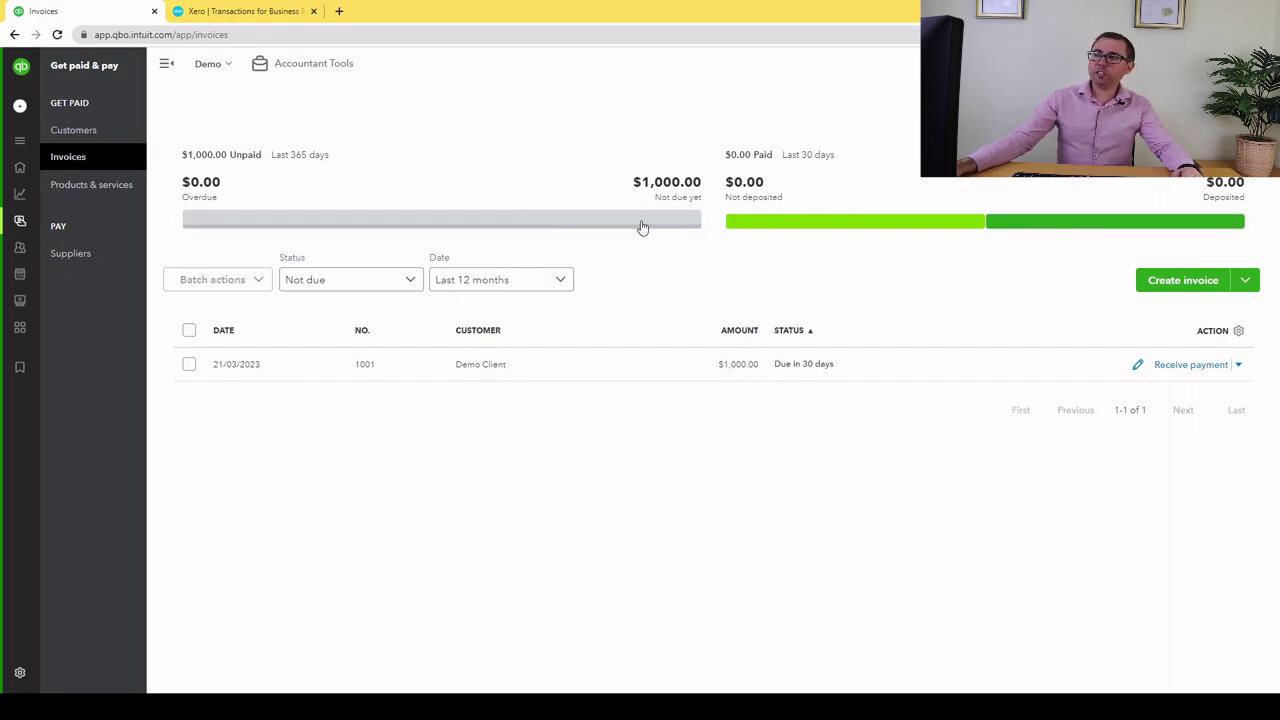
left_click(818, 224)
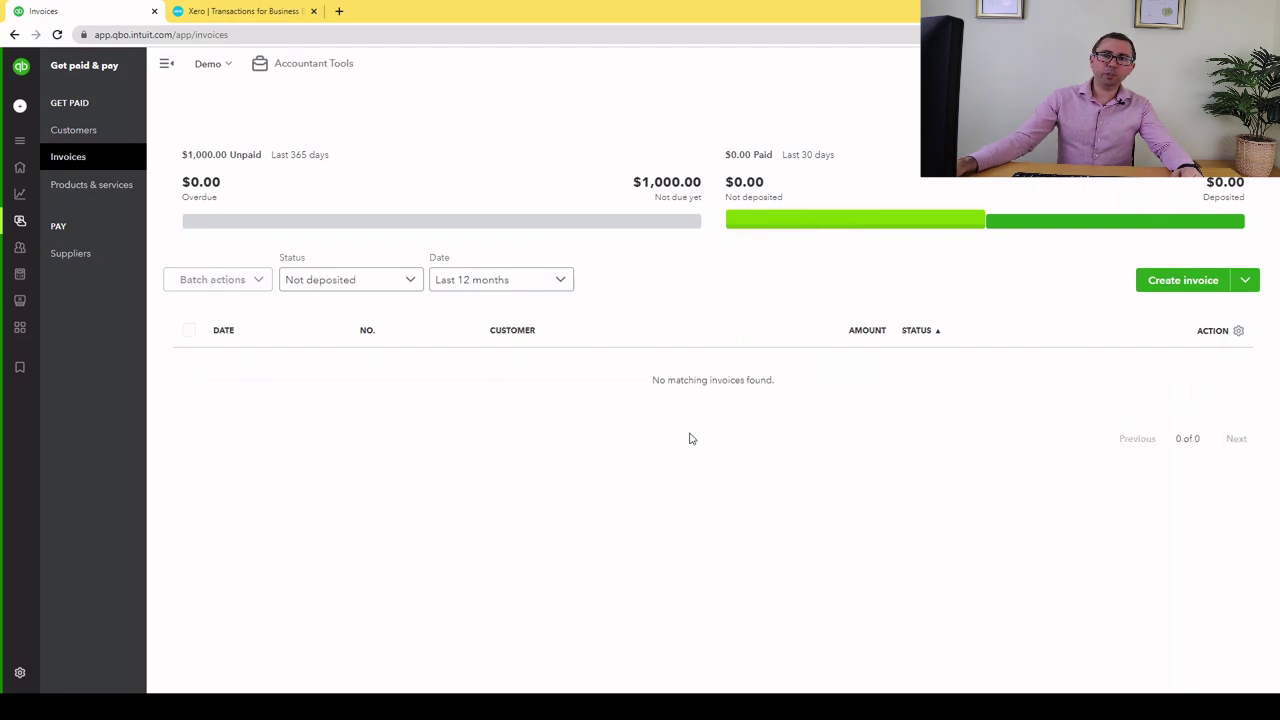
left_click(586, 221)
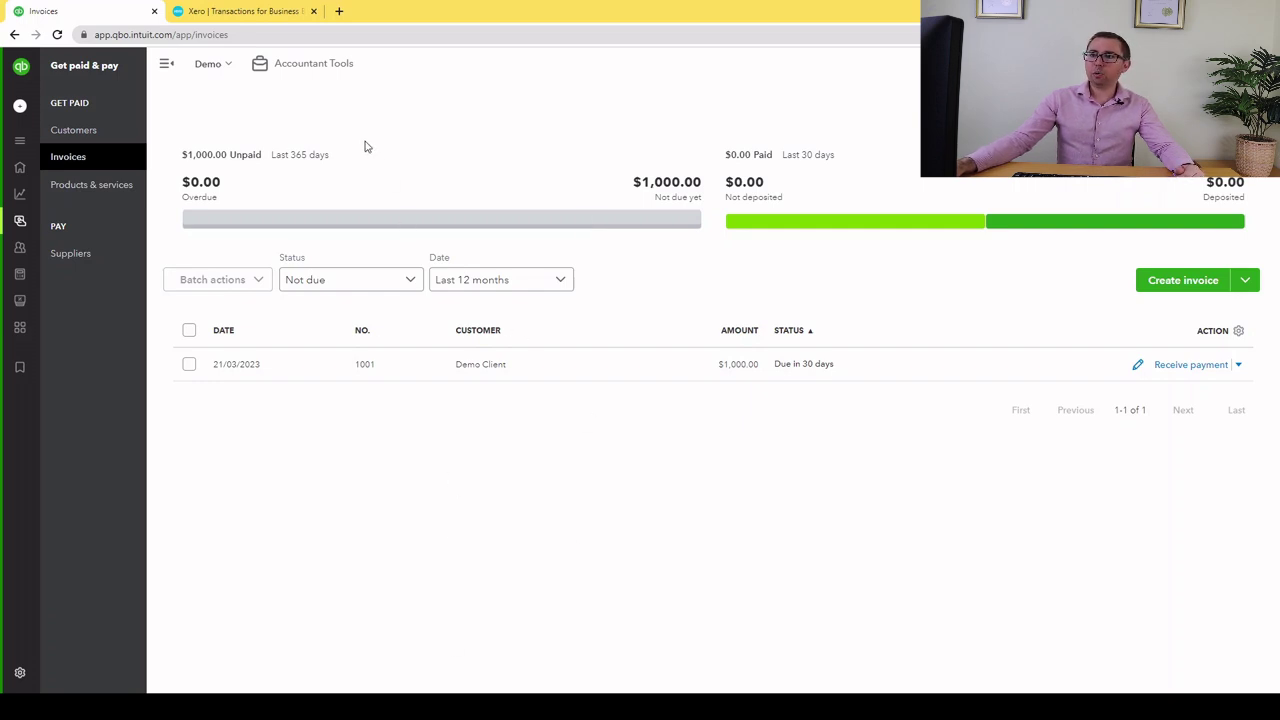
- Switch to Xero and show its invoices that are awaiting payment
left_click(266, 10)
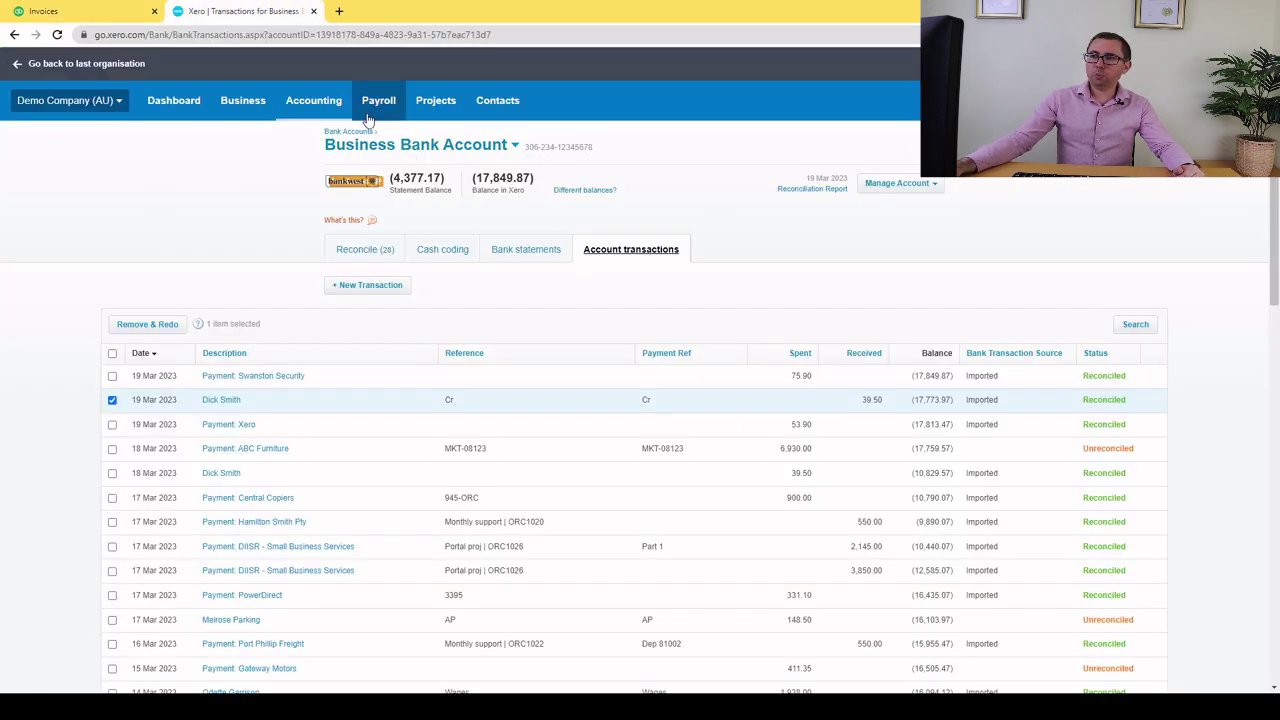
left_click(313, 100)
left_click(235, 100)
left_click(255, 231)
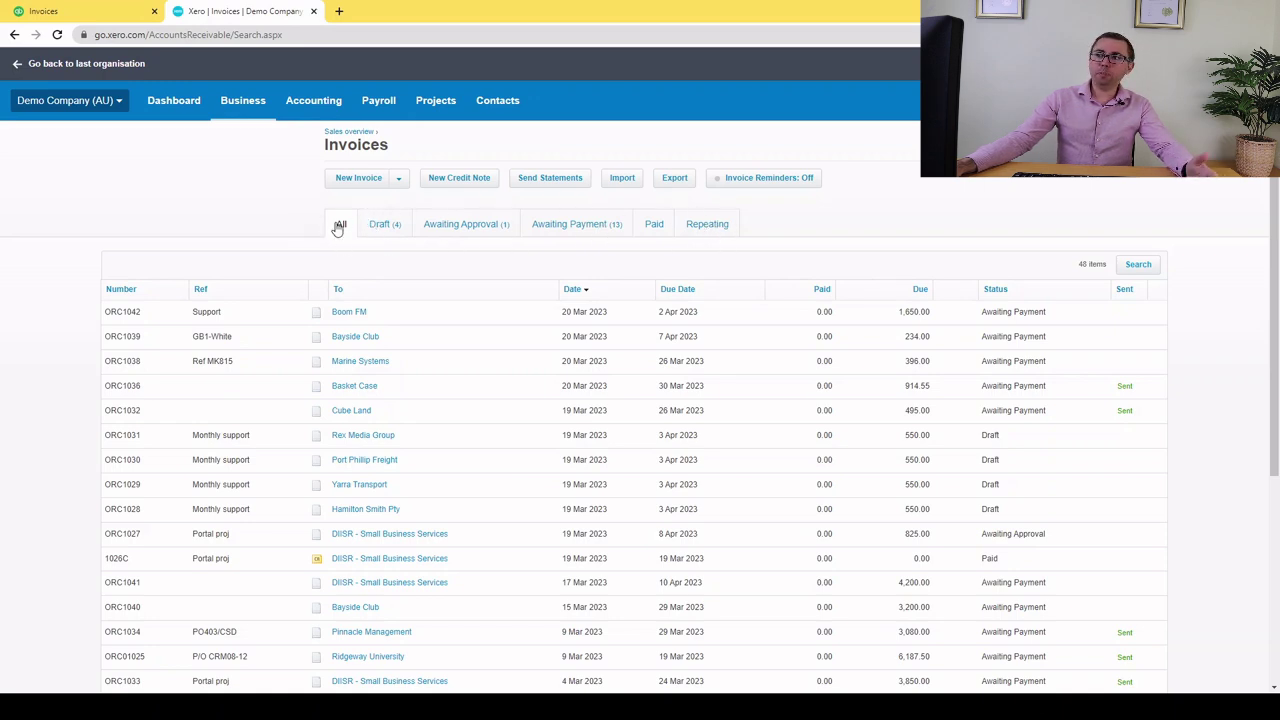
left_click(556, 237)
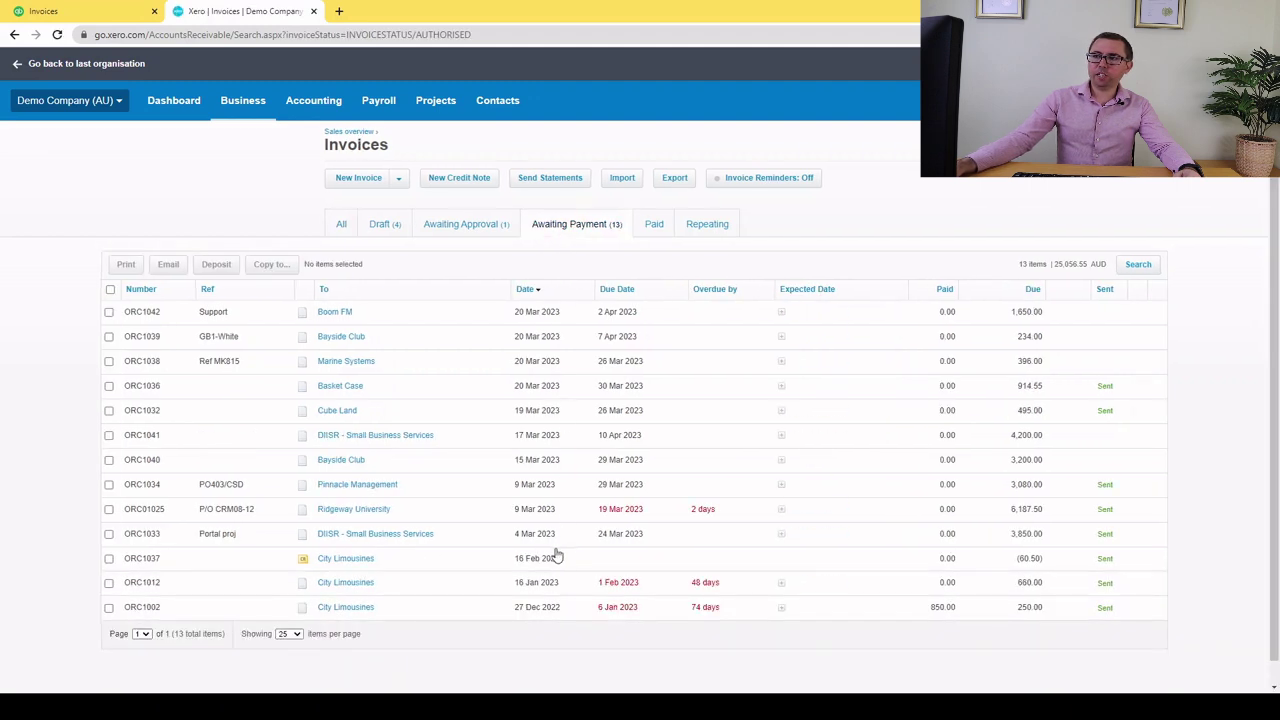
- Open Xero's Sales overview and examine the invoice status summary and money coming in
left_click(328, 103)
left_click(245, 101)
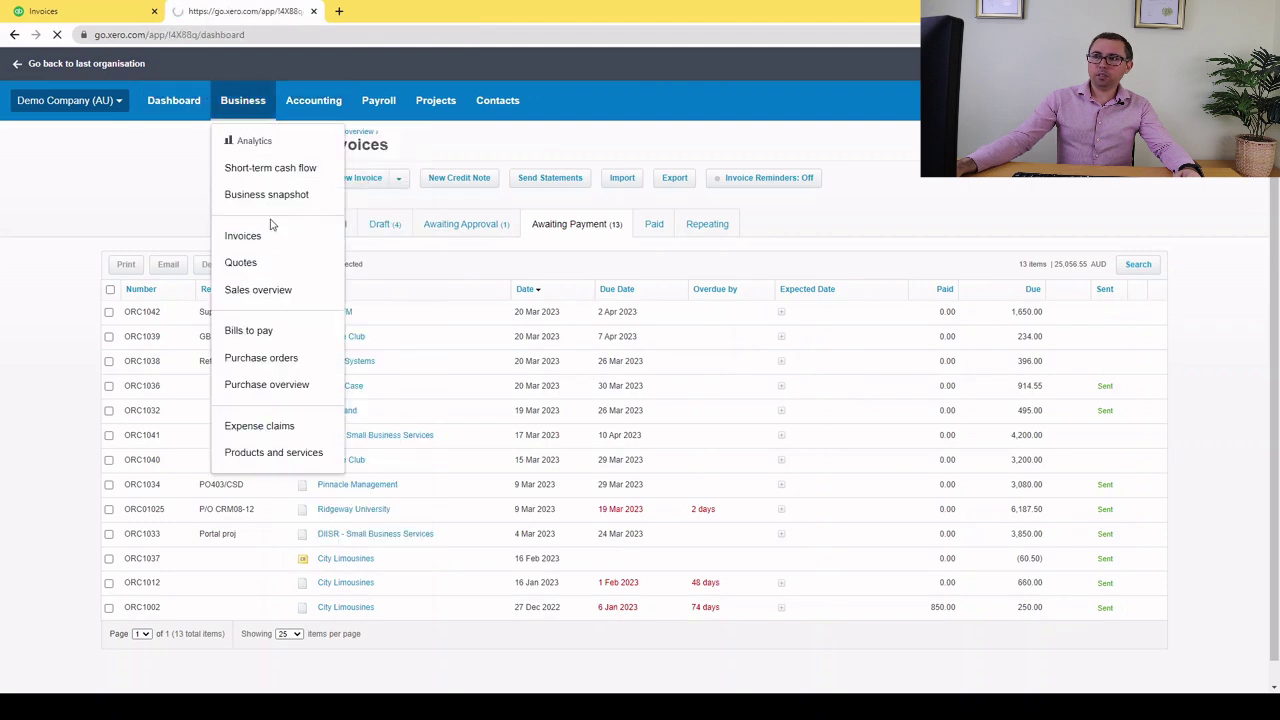
left_click(268, 200)
left_click(247, 101)
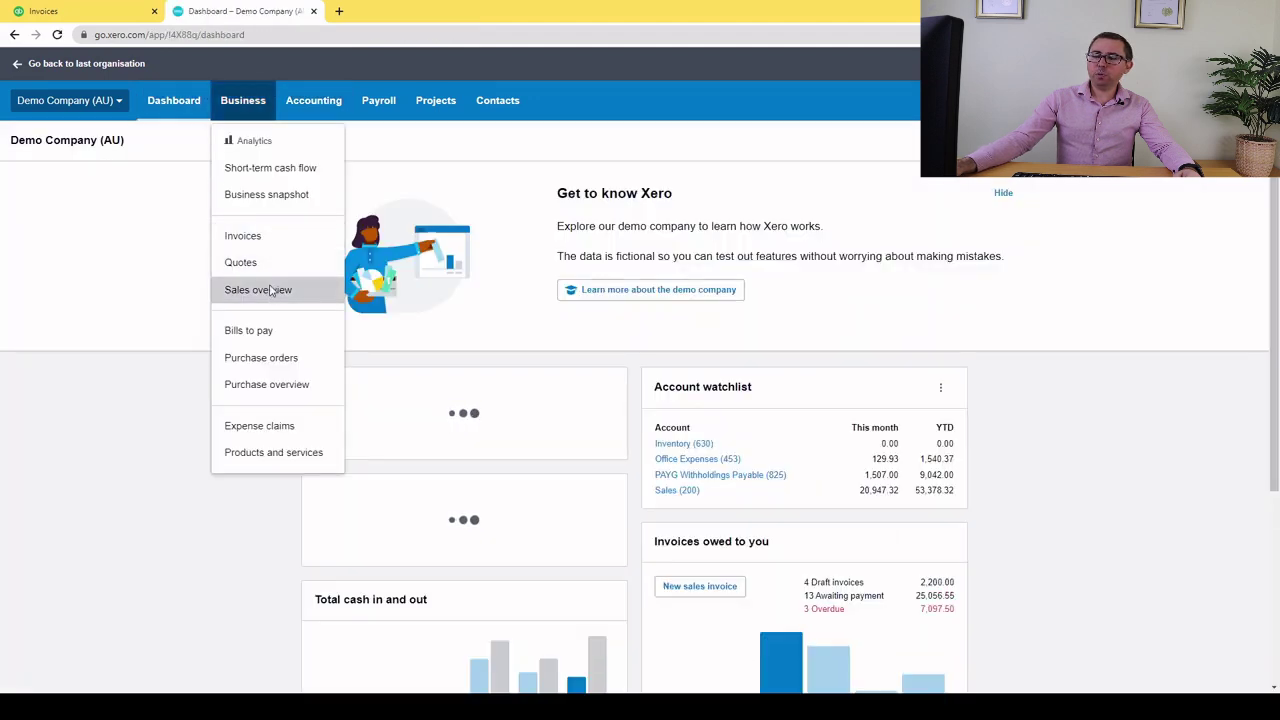
left_click(269, 290)
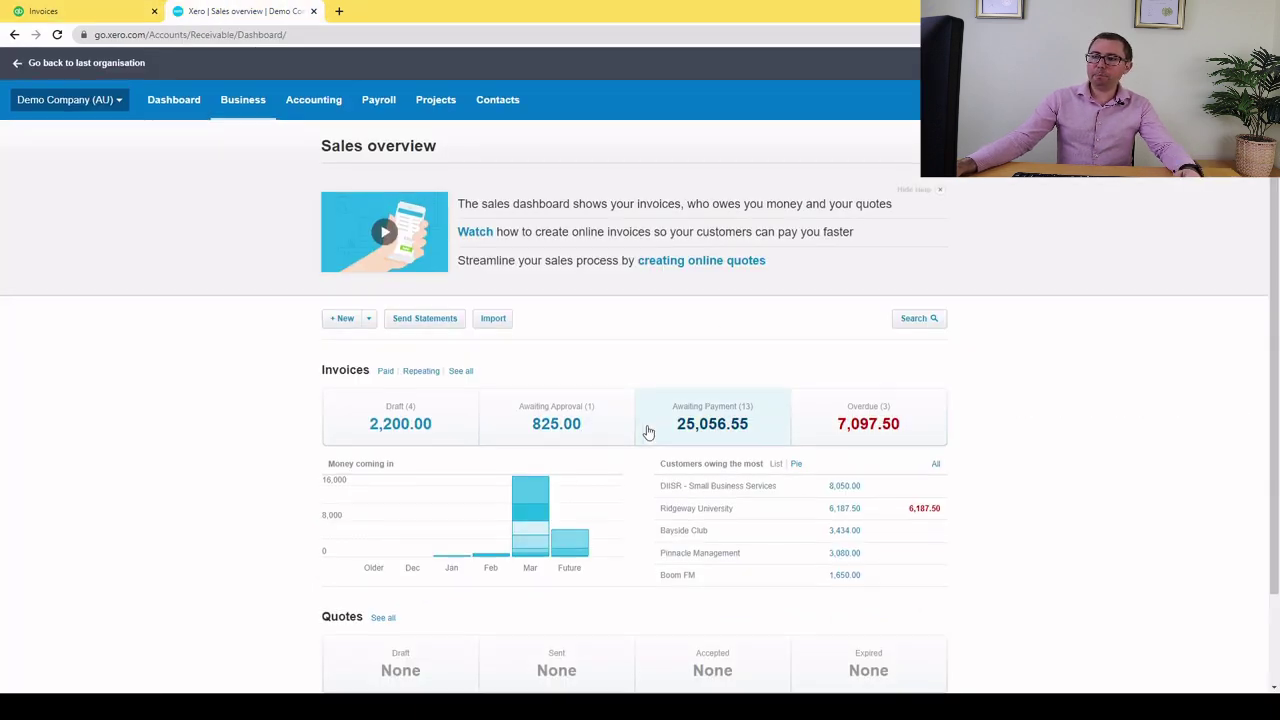
scroll(646, 431, "down", 1)
scroll(646, 431, "up", 1)
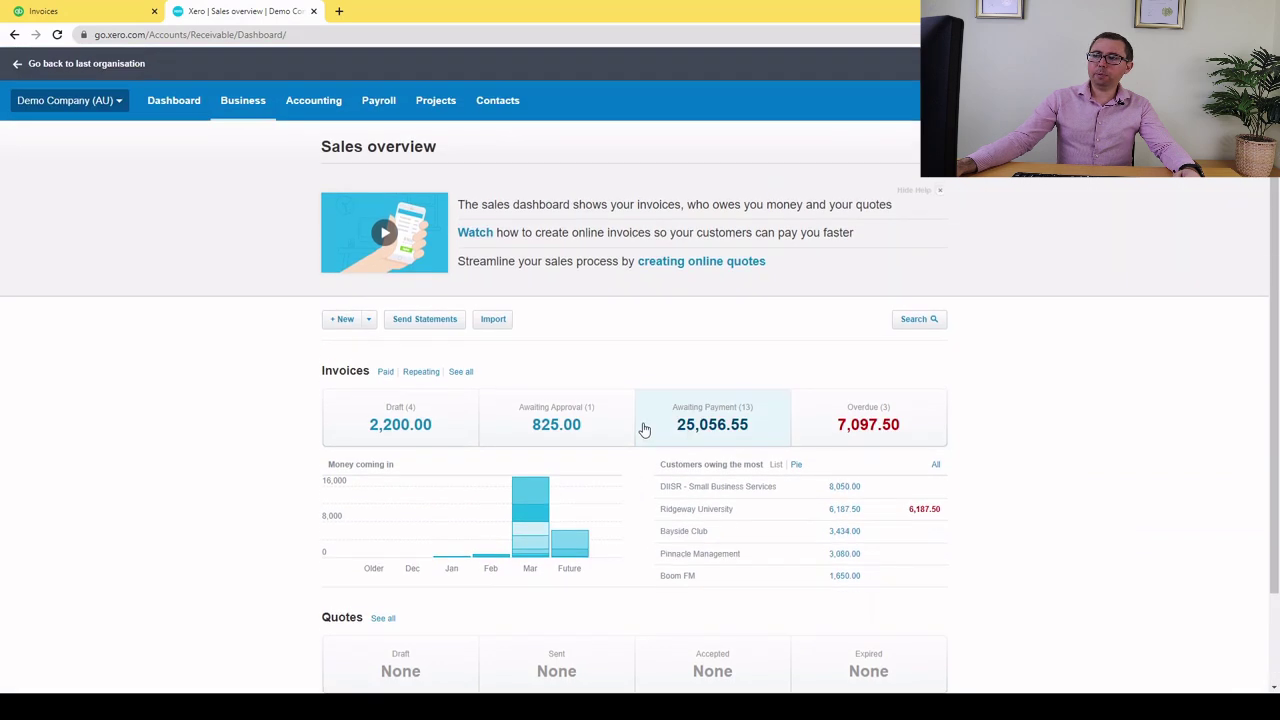
- Open Xero's full invoice list
left_click(246, 104)
left_click(272, 234)
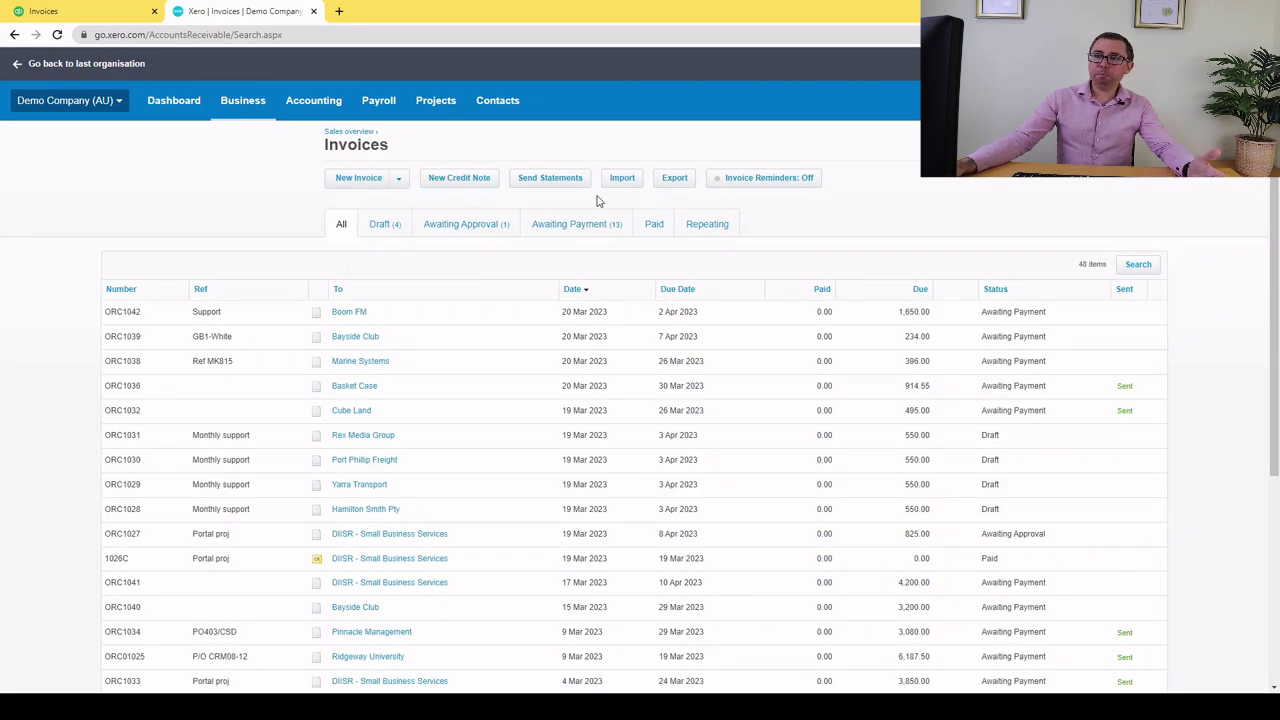
- Switch to QuickBooks Online and open the Demo Client invoice for editing to view its payment options and invoice message field
left_click(84, 9)
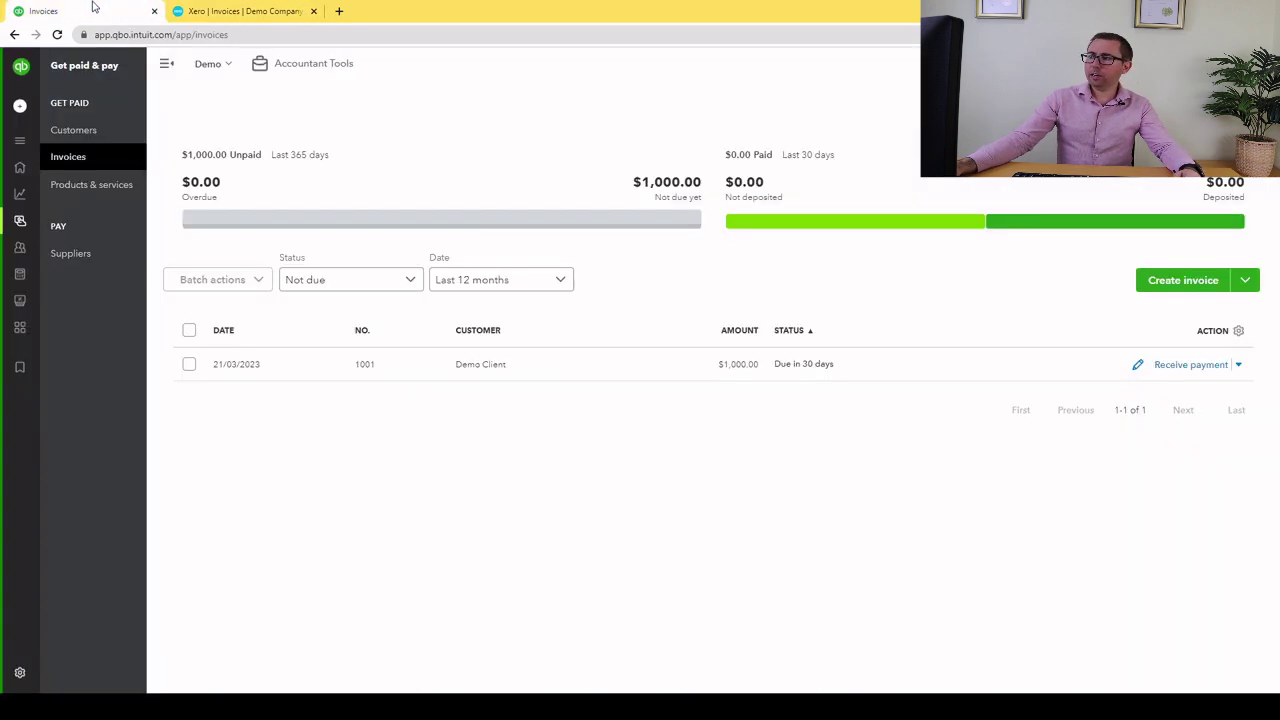
left_click(1138, 365)
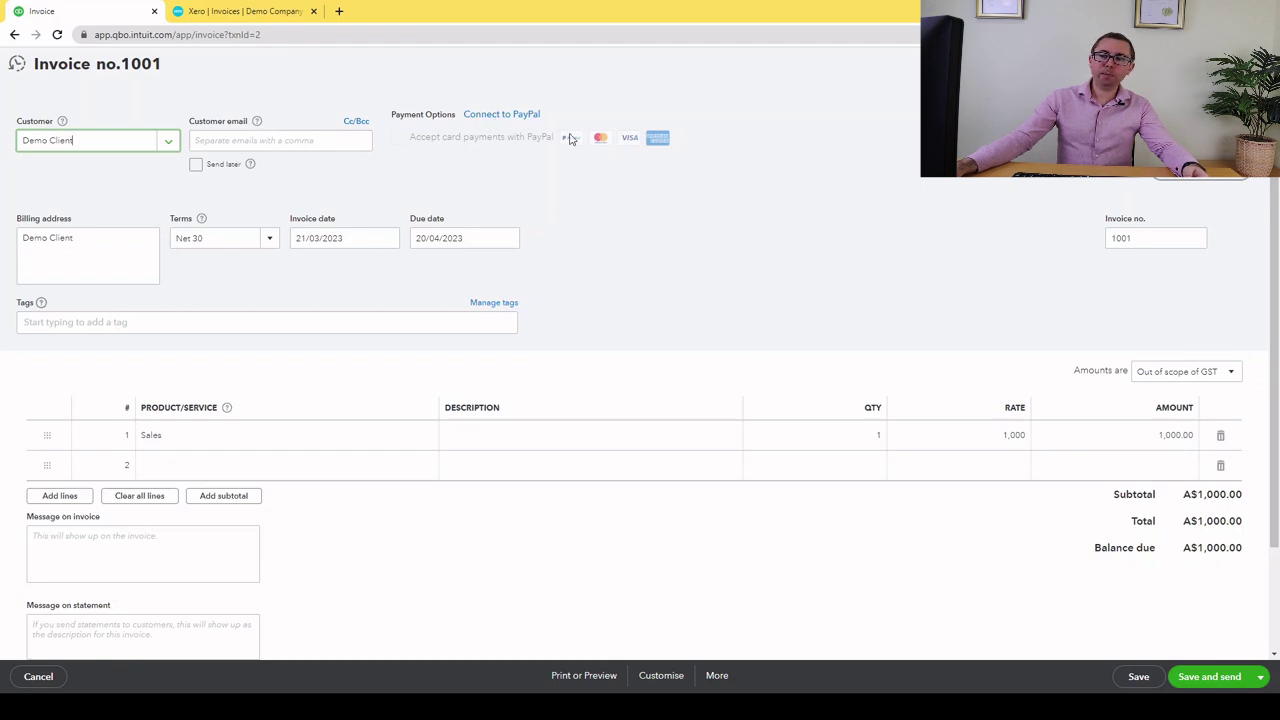
left_click(72, 545)
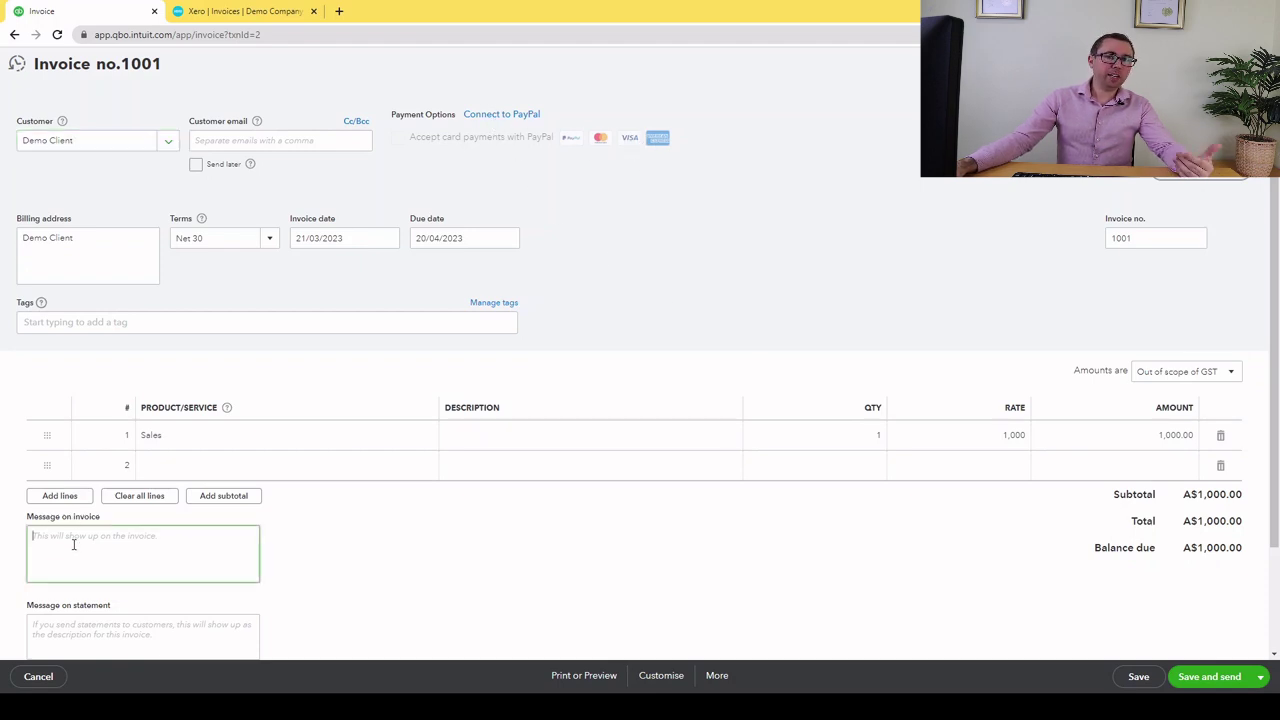
- Switch to Xero and open the Boom FM support invoice of 20 March 2023 in edit mode
left_click(238, 7)
left_click(343, 314)
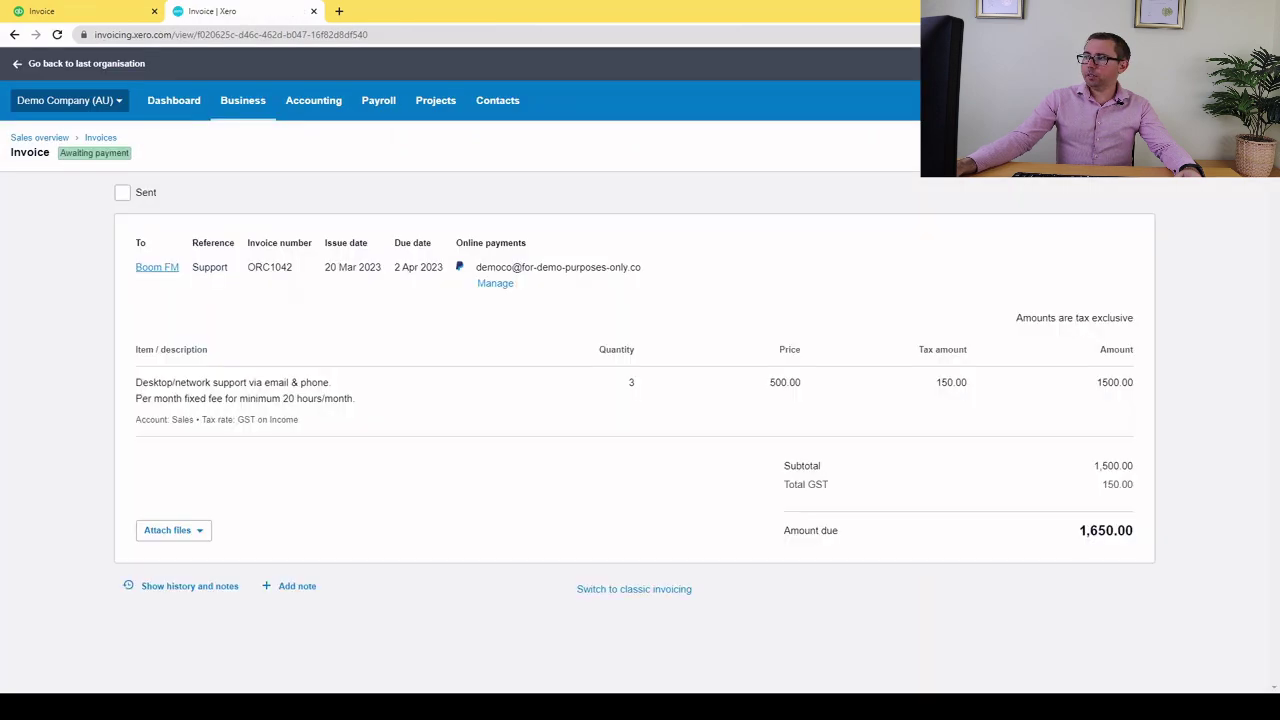
left_click(1232, 152)
left_click(1221, 190)
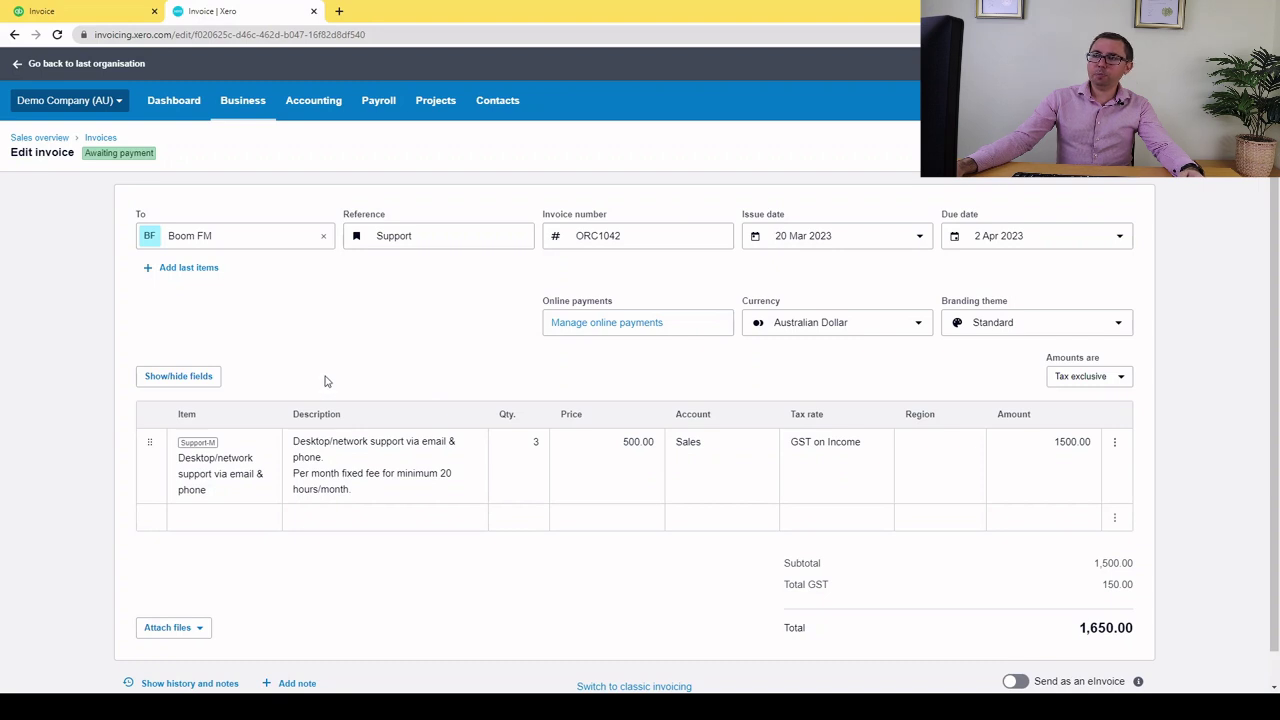
- View the online payment options for the Boom FM invoice and close them without saving
left_click(600, 322)
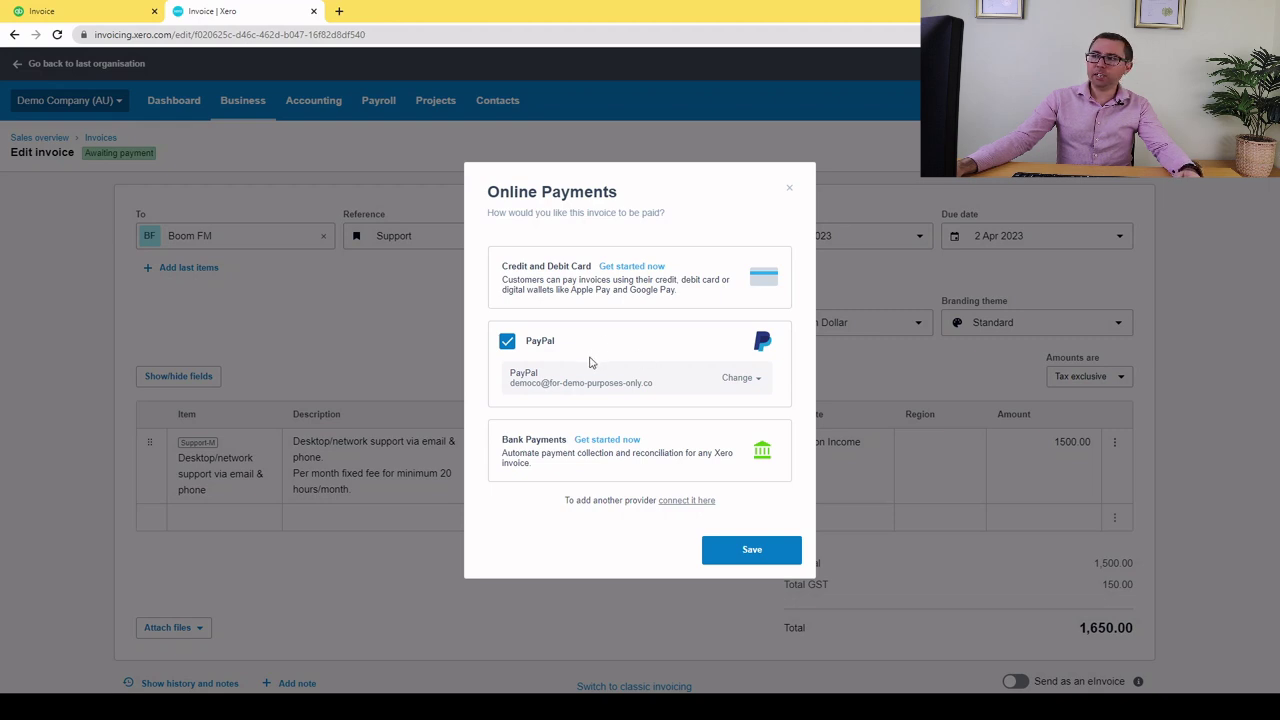
left_click(792, 191)
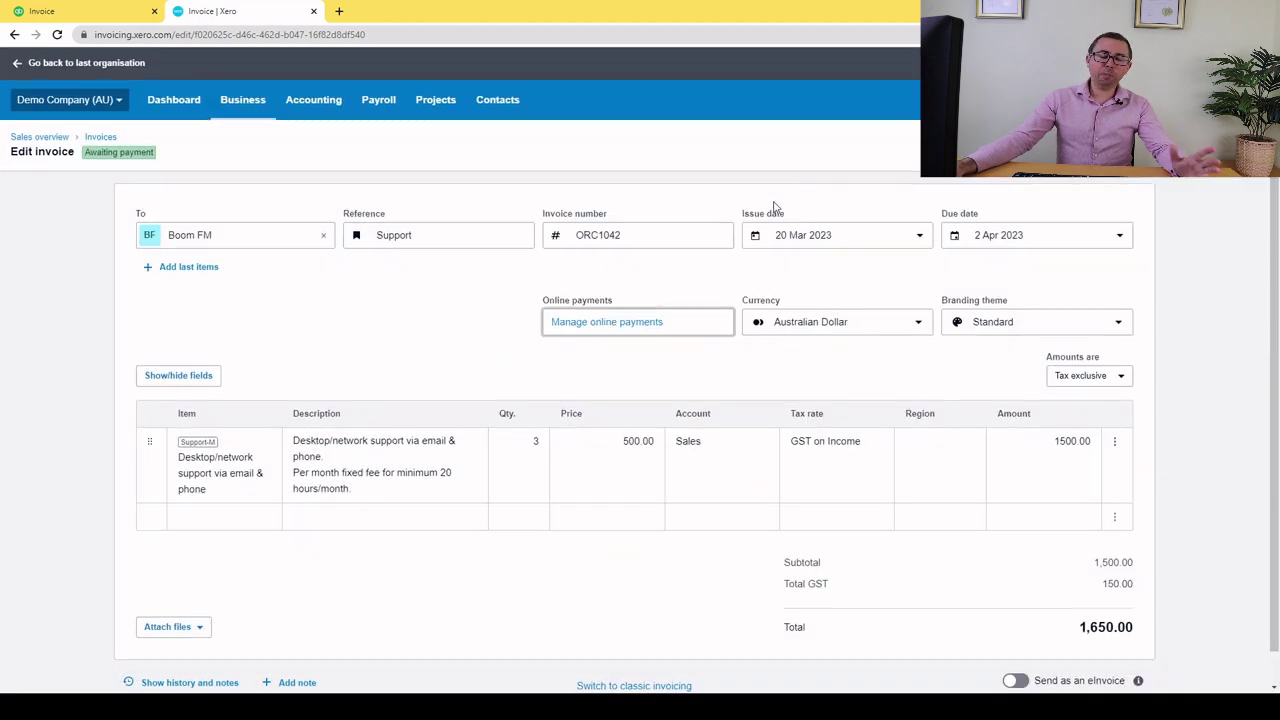
scroll(771, 208, "down", 1)
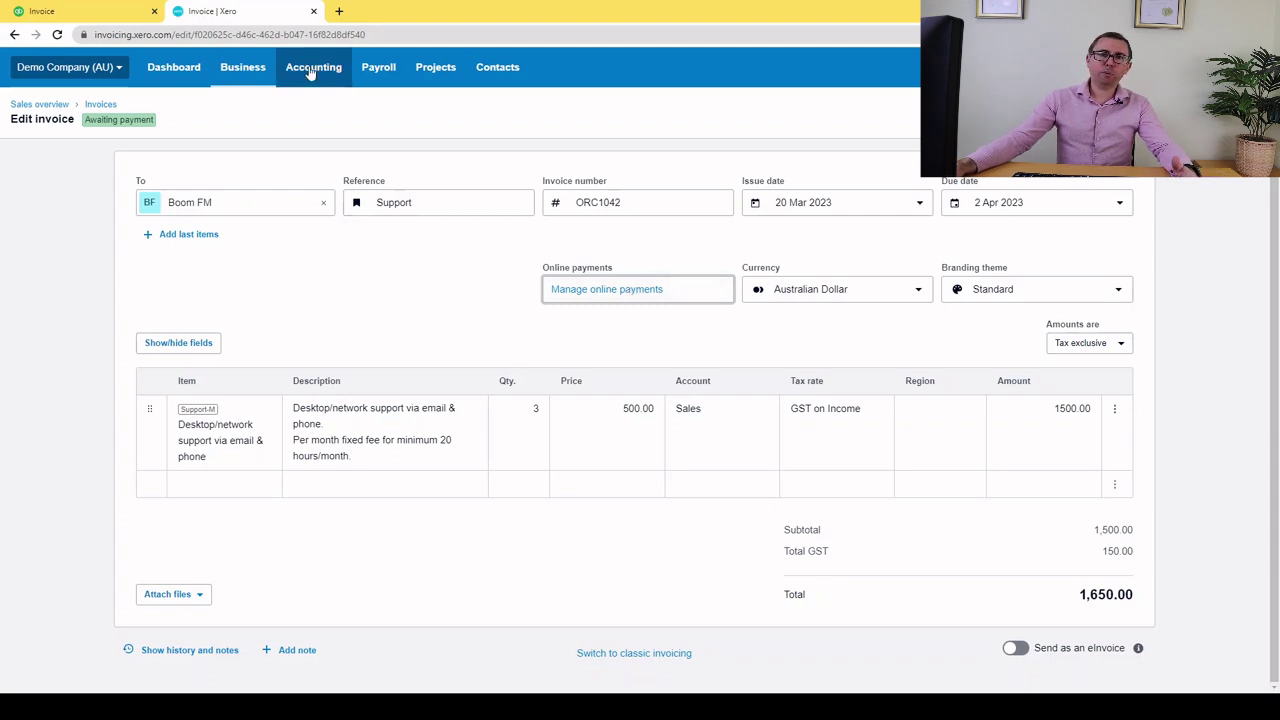
- Close the Demo Client invoice in QuickBooks Online and return to the invoice list in Xero
left_click(95, 9)
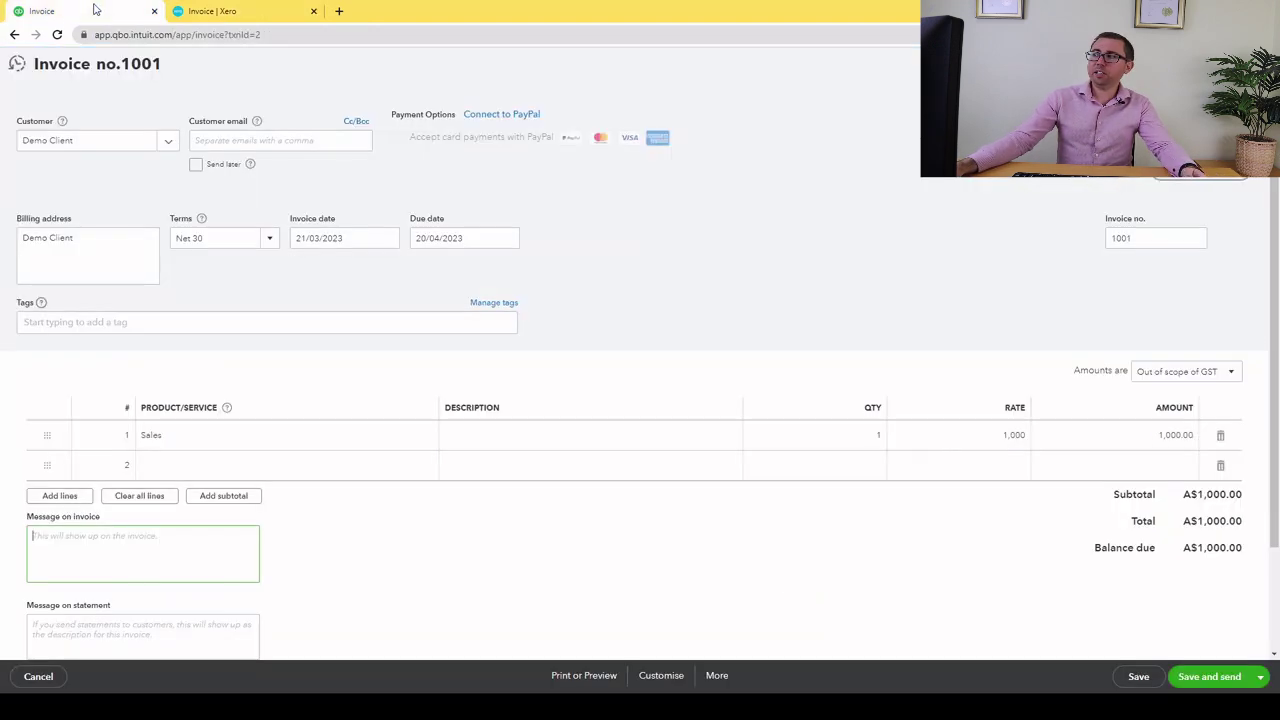
left_click(1252, 63)
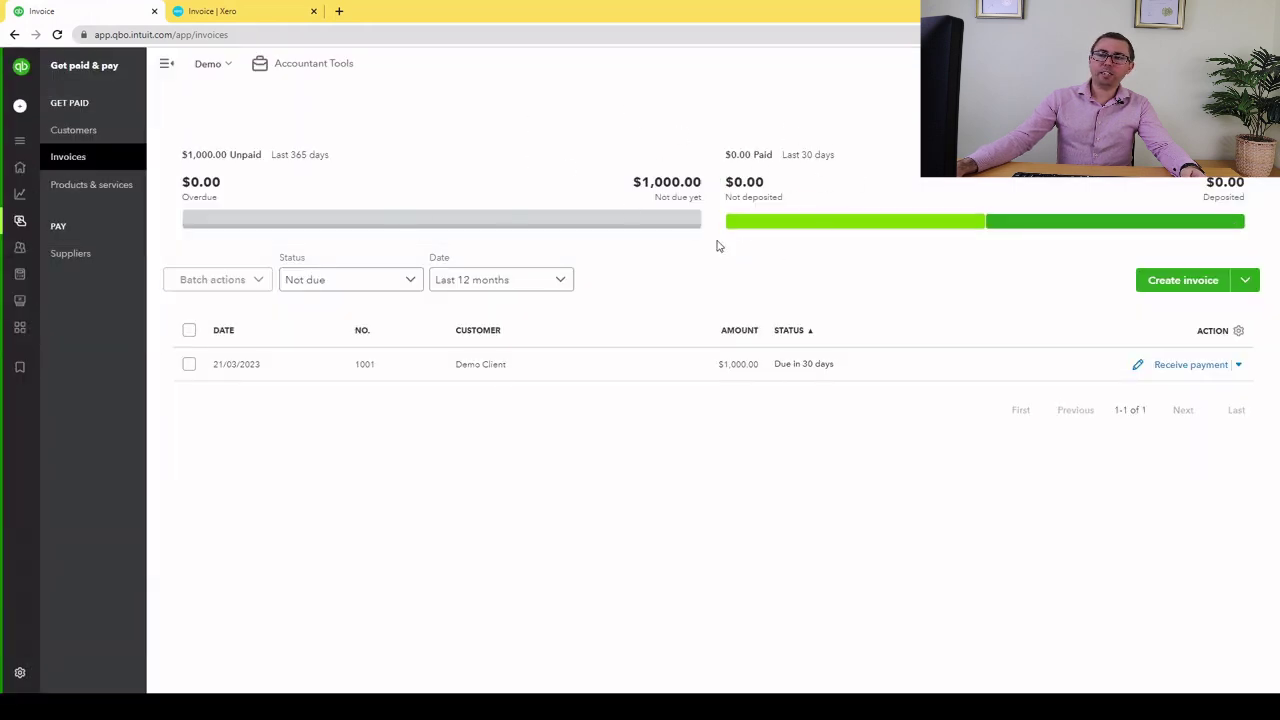
left_click(210, 11)
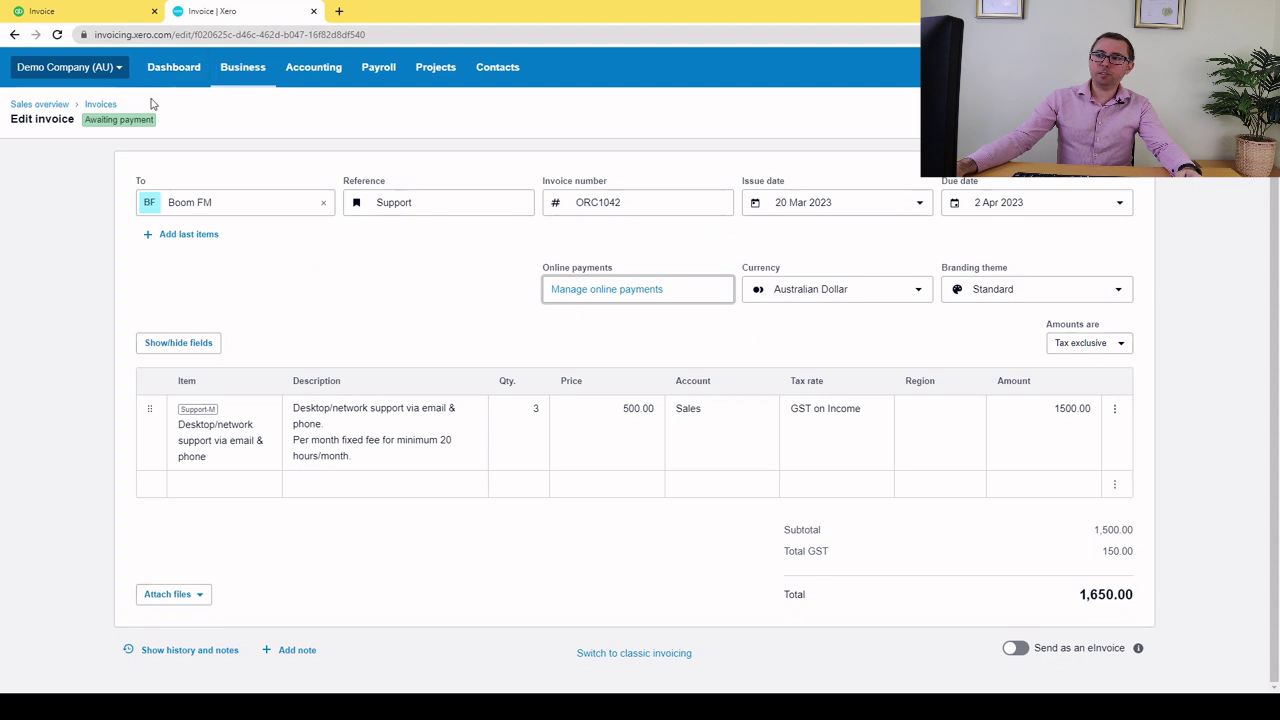
left_click(15, 35)
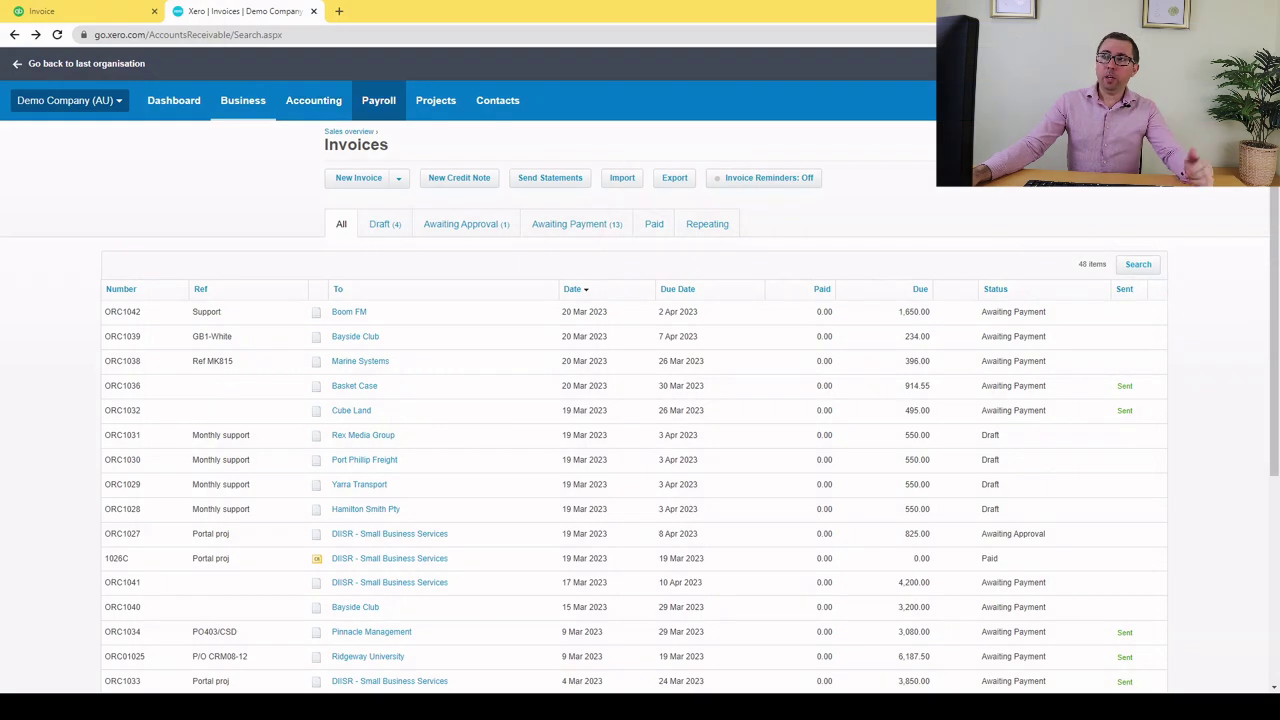
- Open Xero's Activity Statement report and dismiss the Get started tip
left_click(378, 100)
left_click(341, 102)
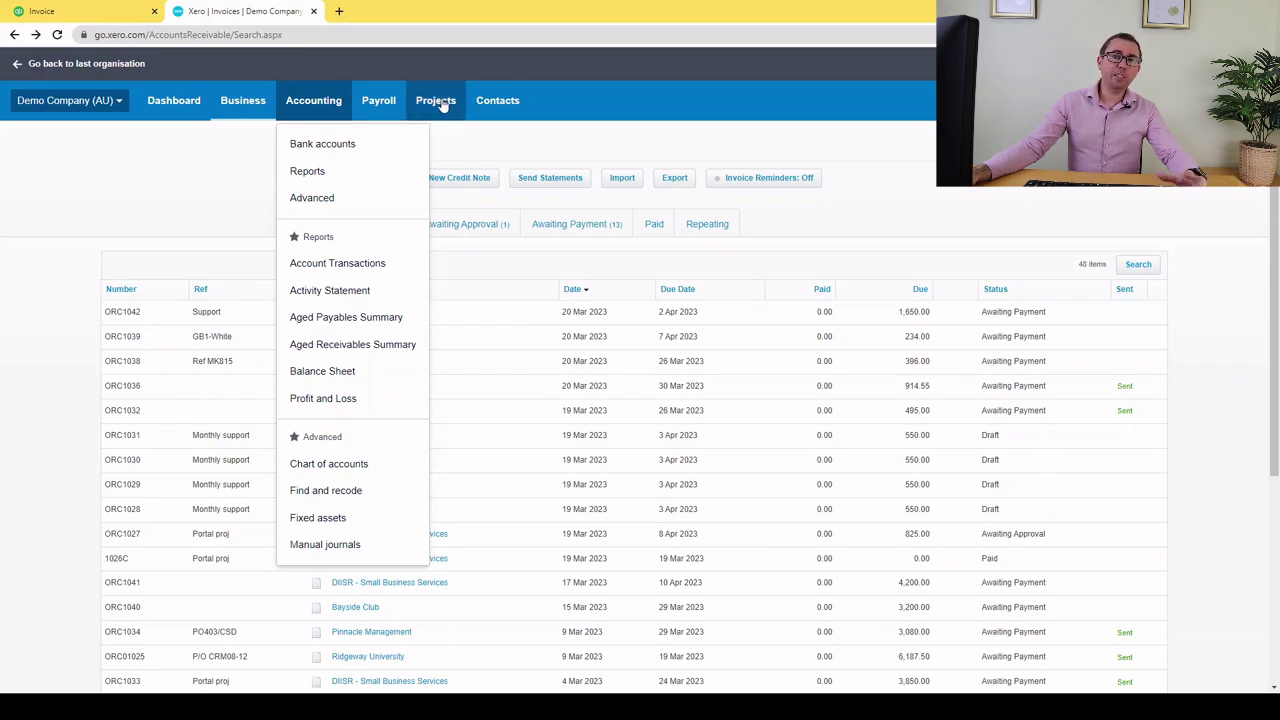
left_click(390, 103)
left_click(318, 101)
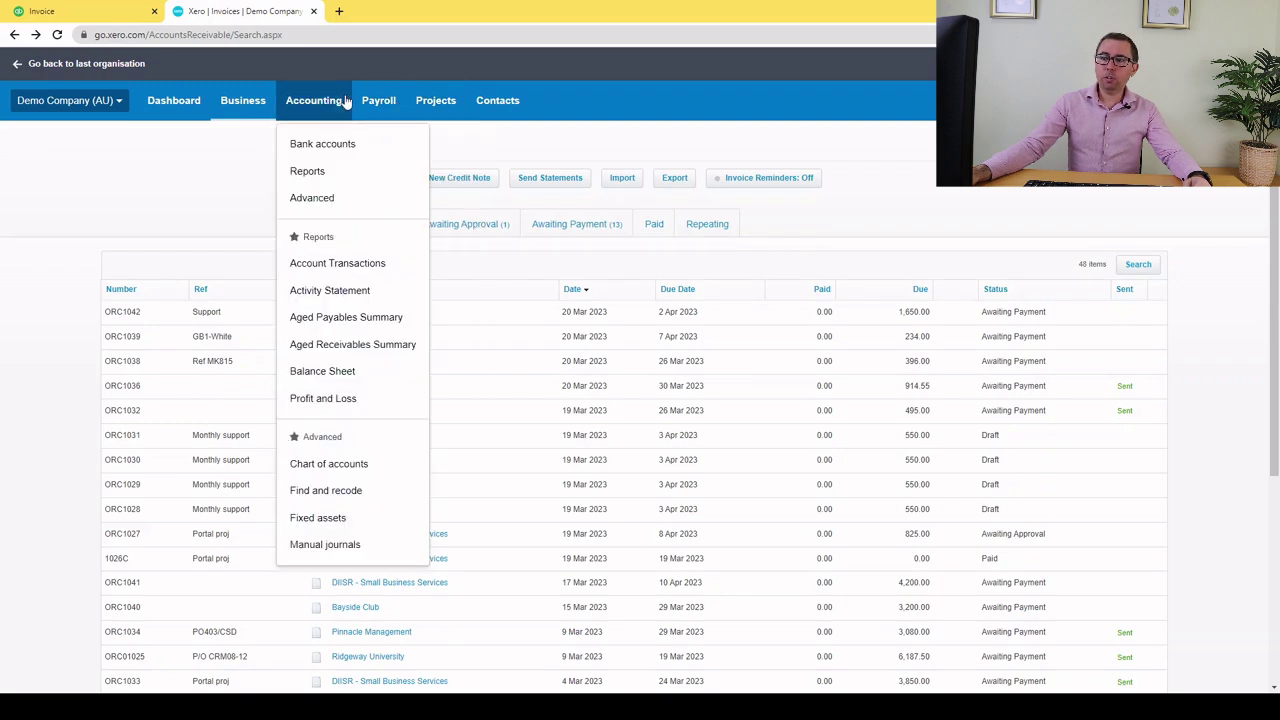
left_click(330, 290)
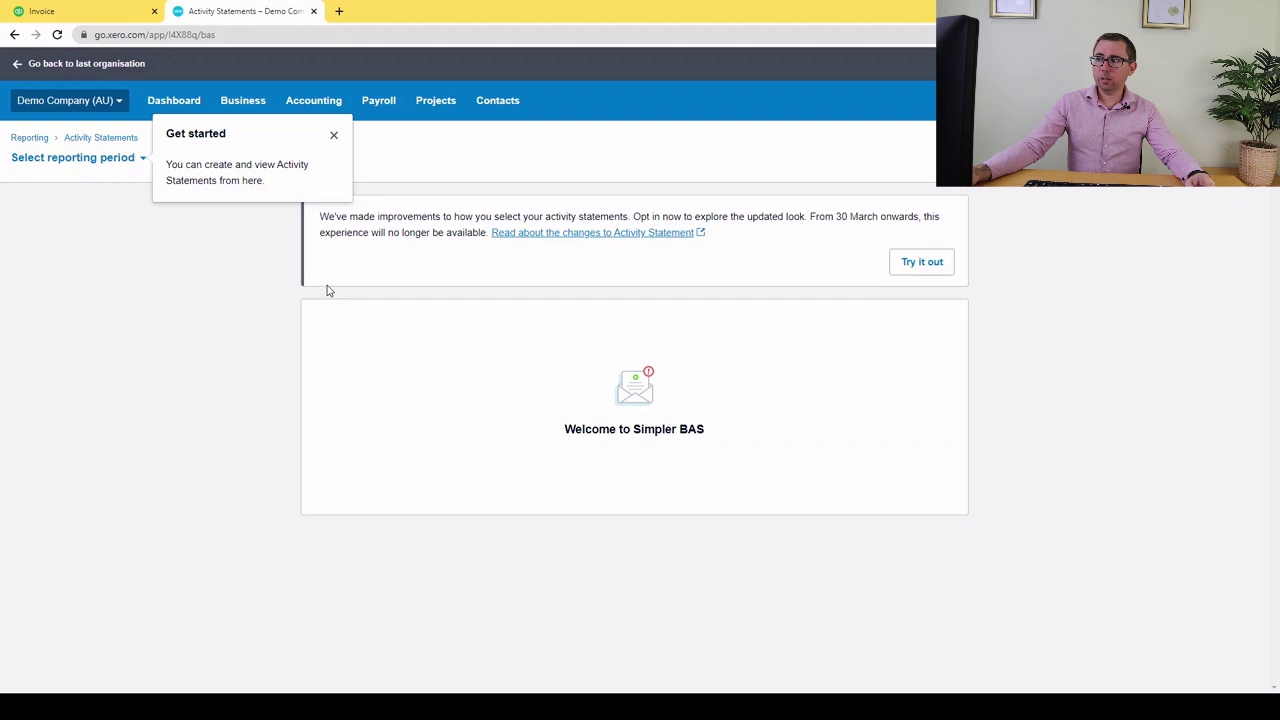
left_click(334, 136)
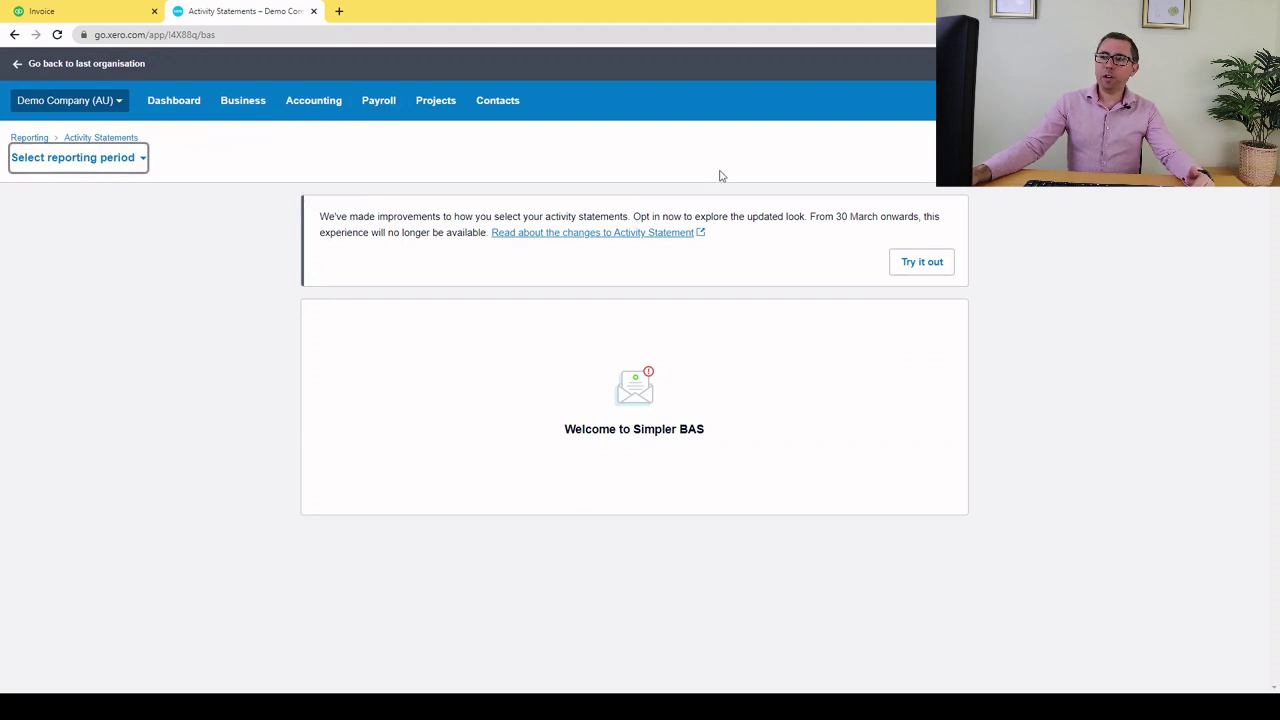
- Select December 2019 as the reporting period and examine the GST and PAYG sections of the statement summary
left_click(78, 157)
scroll(100, 355, "down", 6)
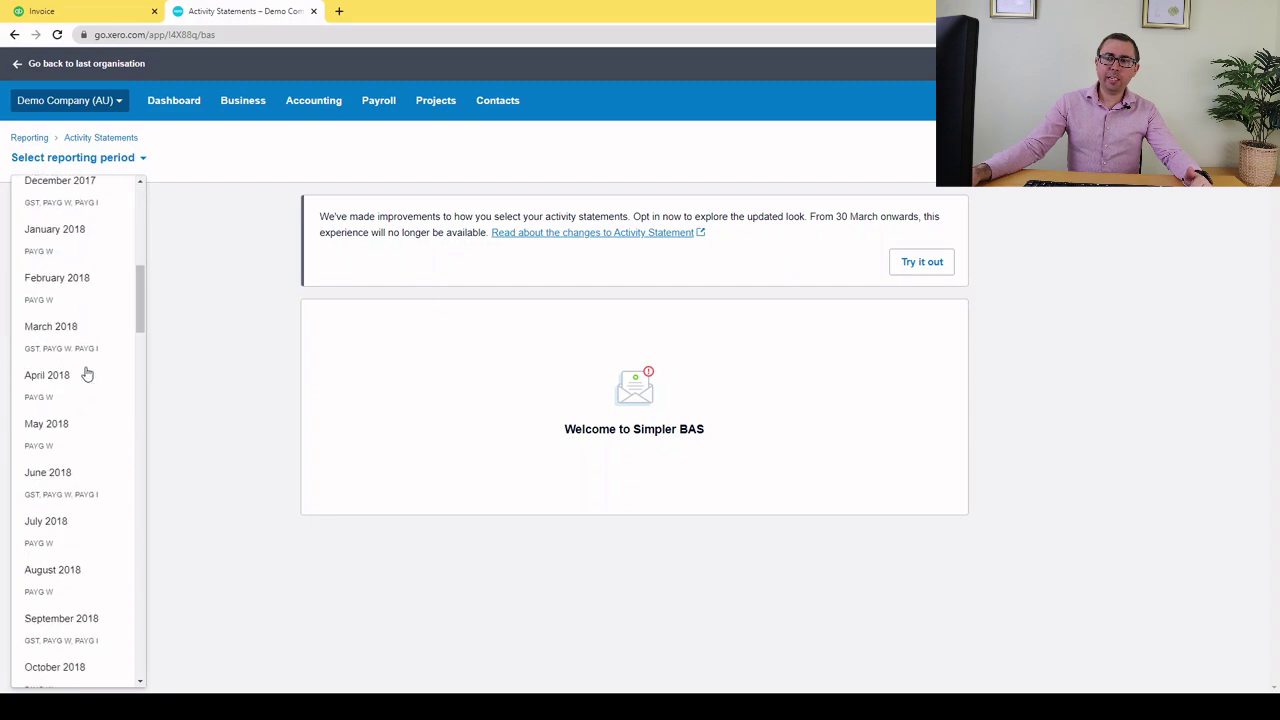
scroll(88, 430, "down", 3)
left_click(85, 495)
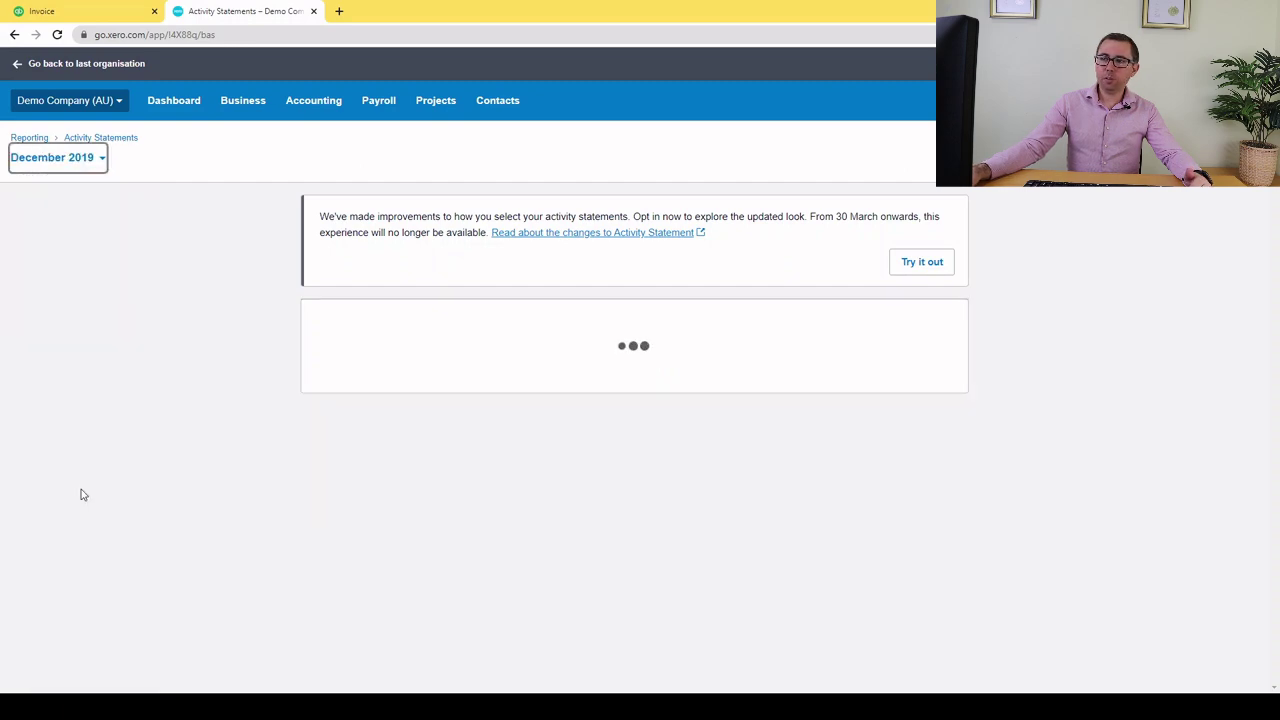
scroll(424, 385, "down", 1)
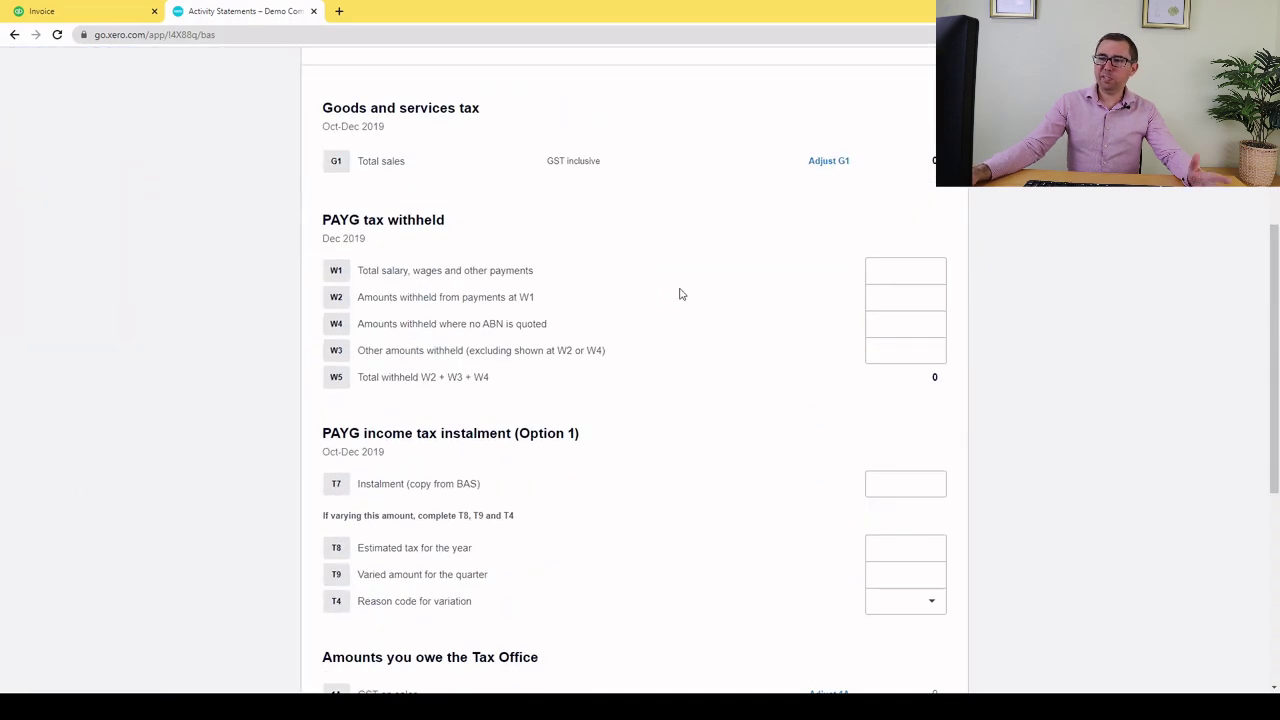
scroll(806, 269, "down", 4)
scroll(806, 269, "up", 8)
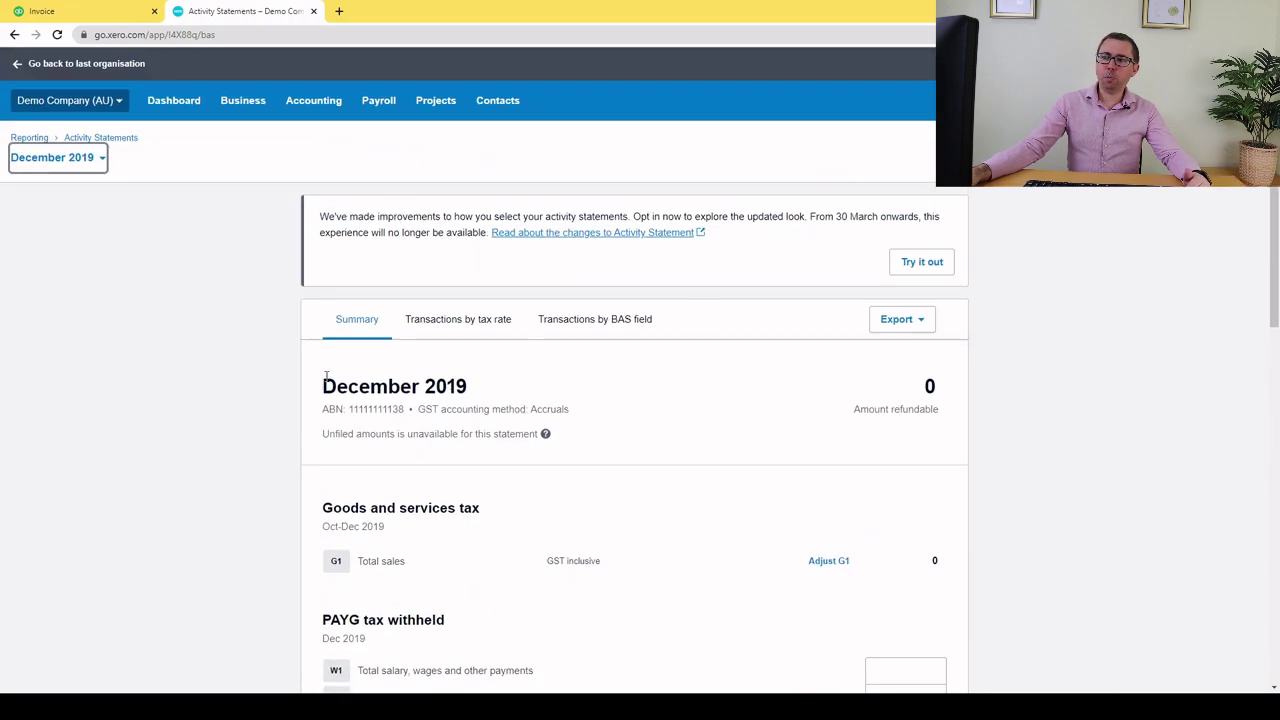
- View the December 2019 statement's transactions by tax rate and by BAS field, and check the available export formats
left_click(466, 321)
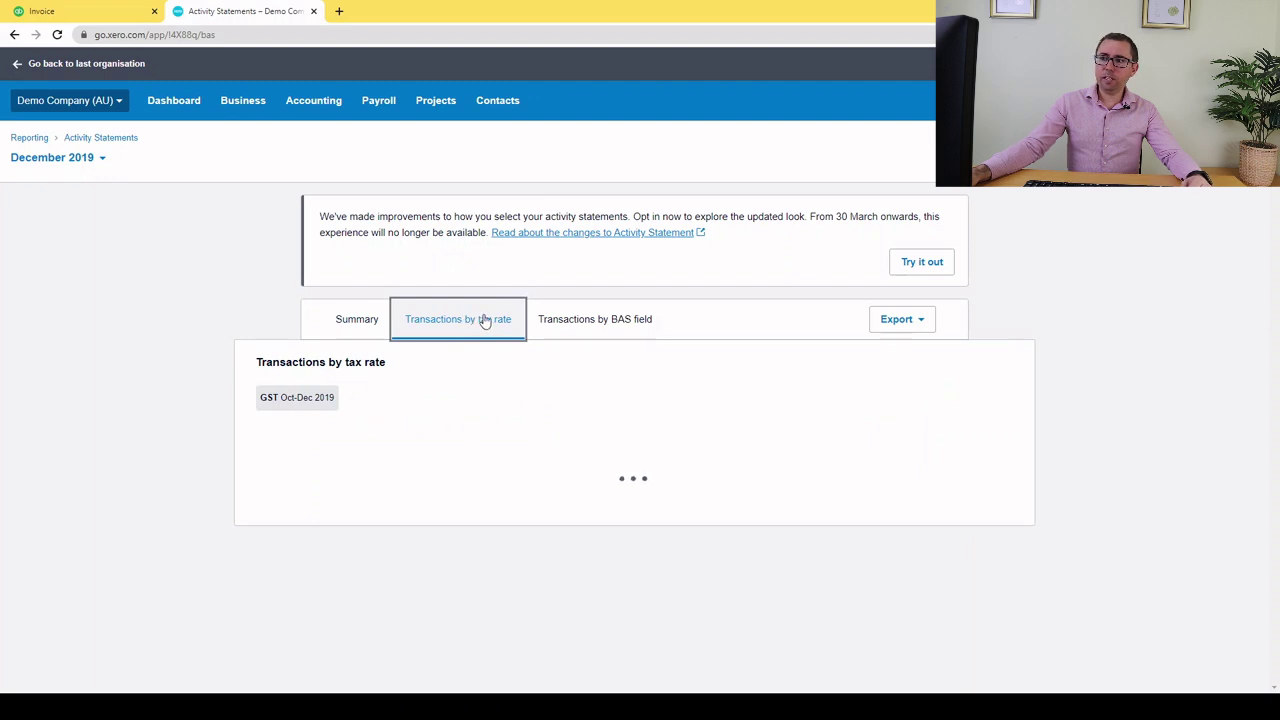
left_click(594, 319)
left_click(480, 320)
left_click(592, 320)
left_click(430, 325)
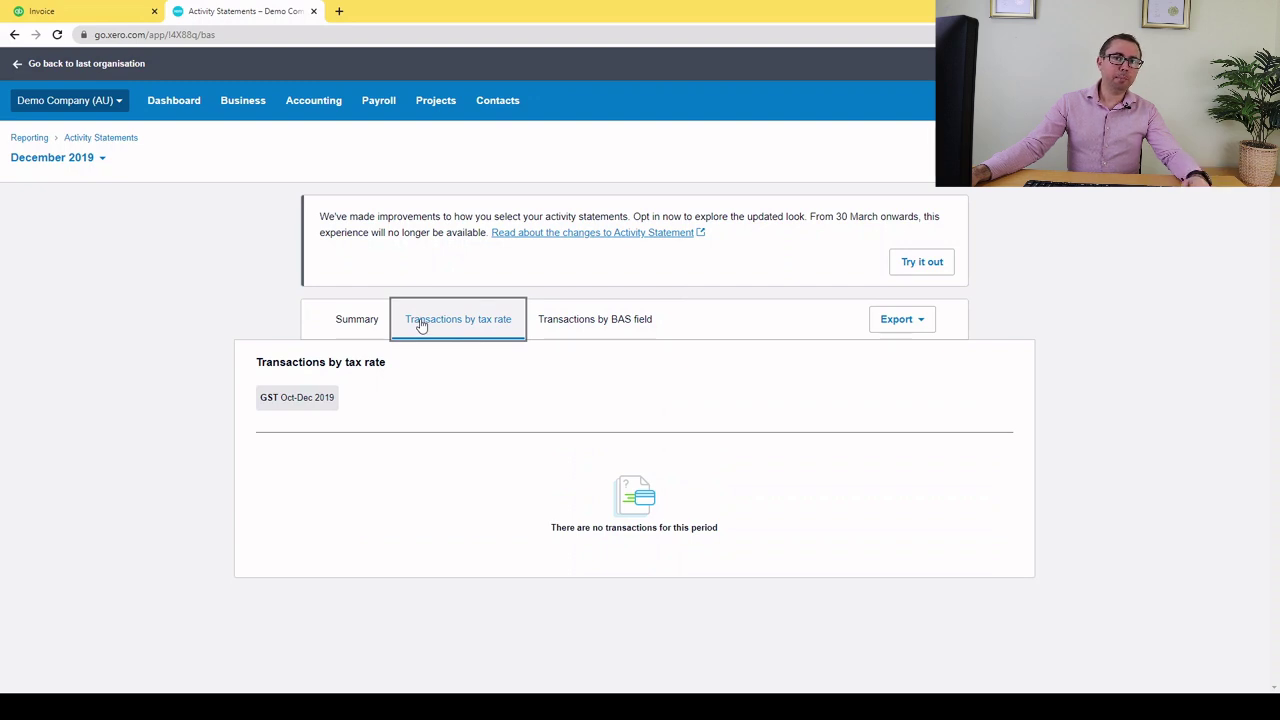
left_click(338, 322)
left_click(893, 322)
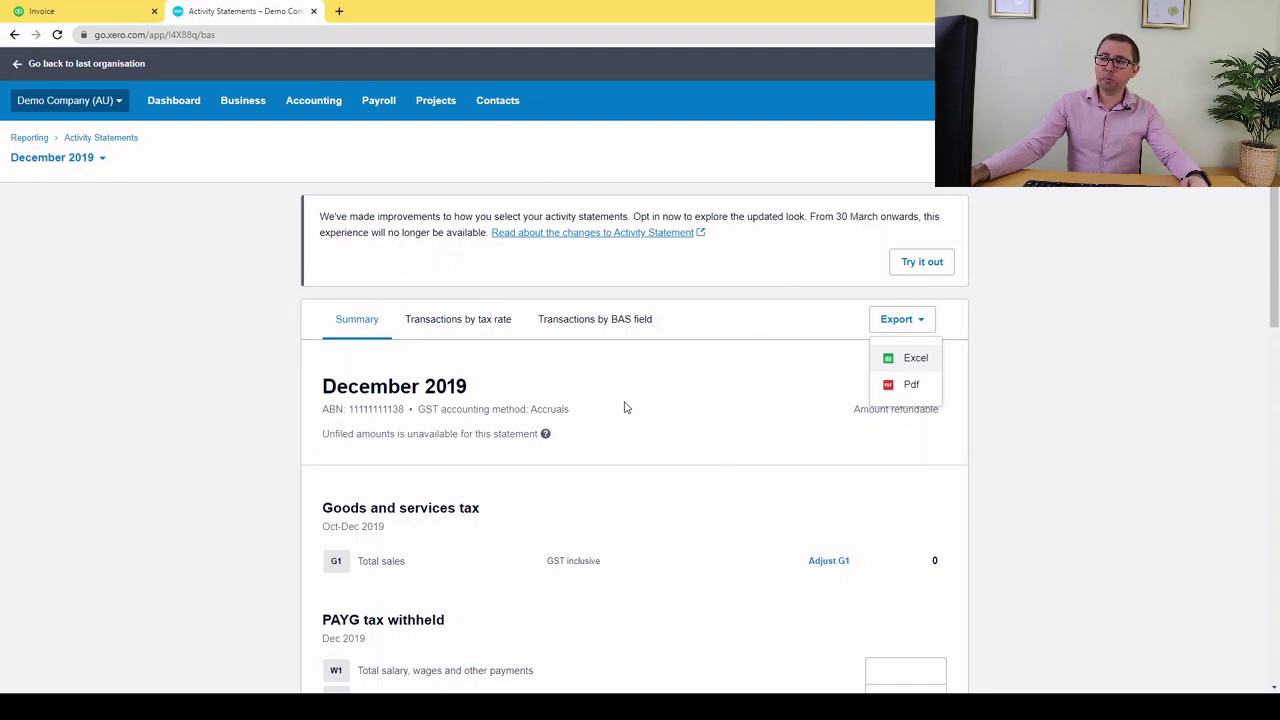
left_click(704, 315)
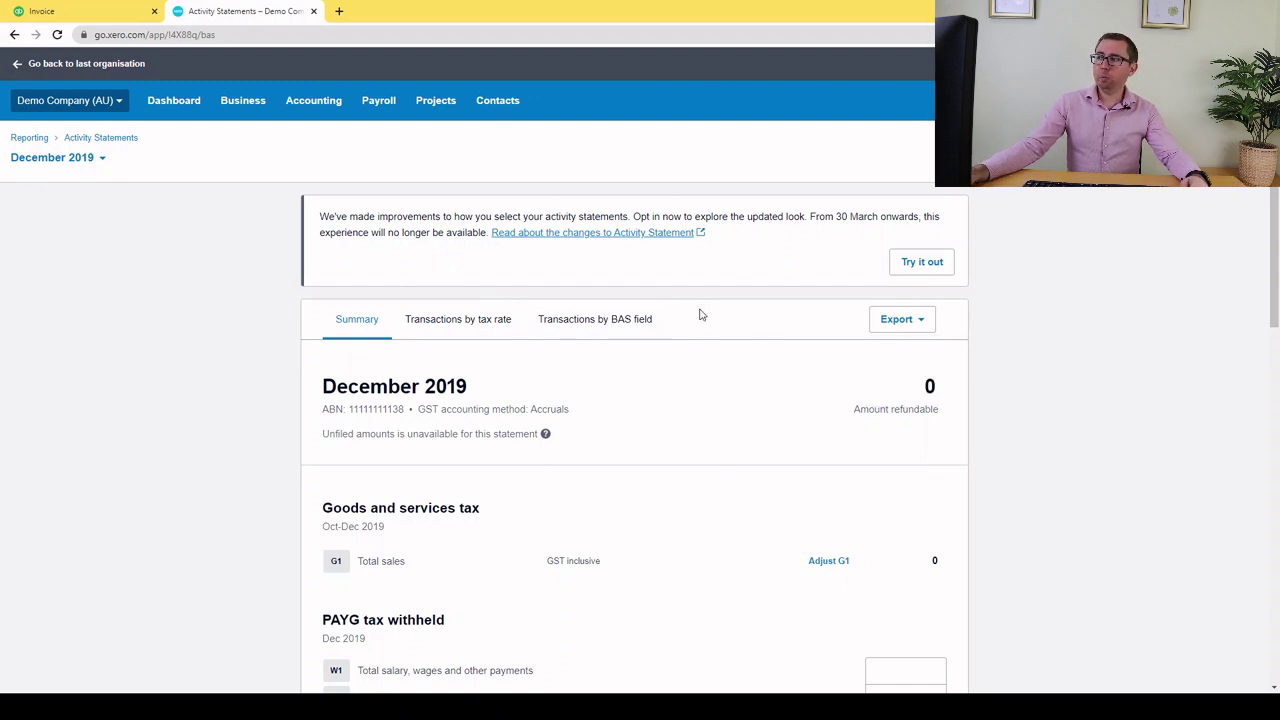
- Switch to QuickBooks Online, open the GST area, view the BAS or IAS lodgment preparation page, and close it
left_click(100, 11)
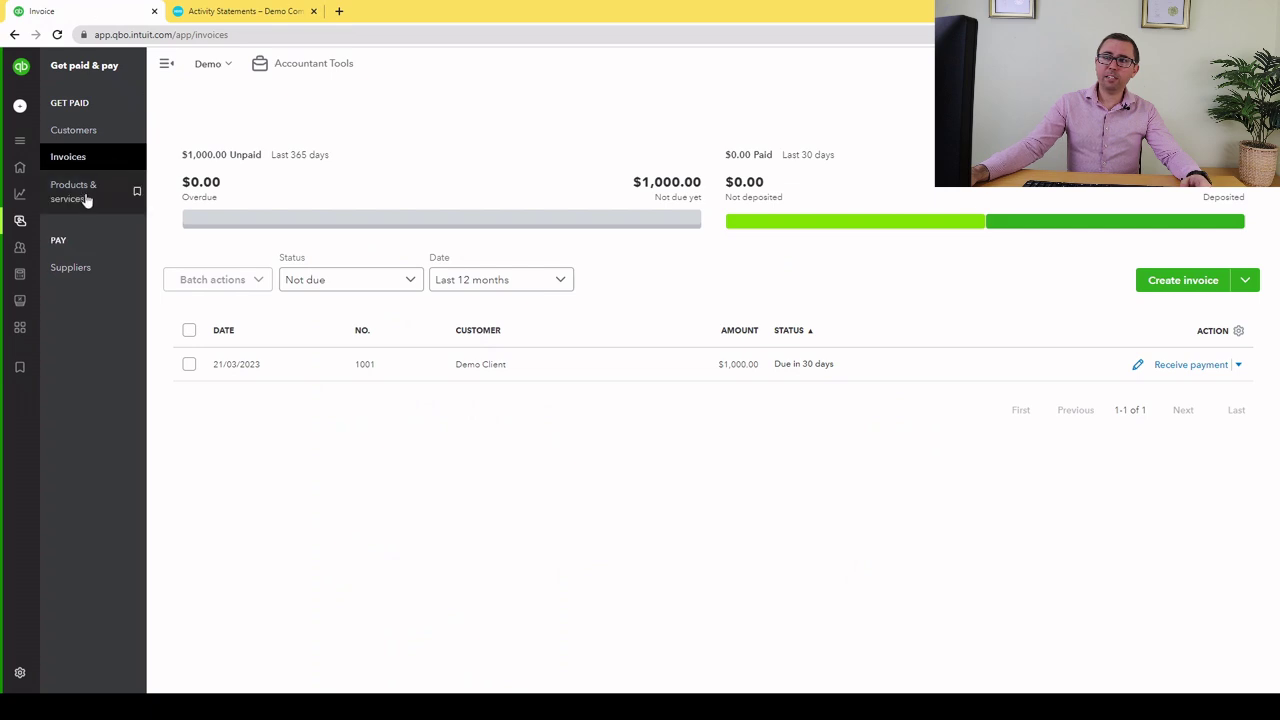
left_click(36, 299)
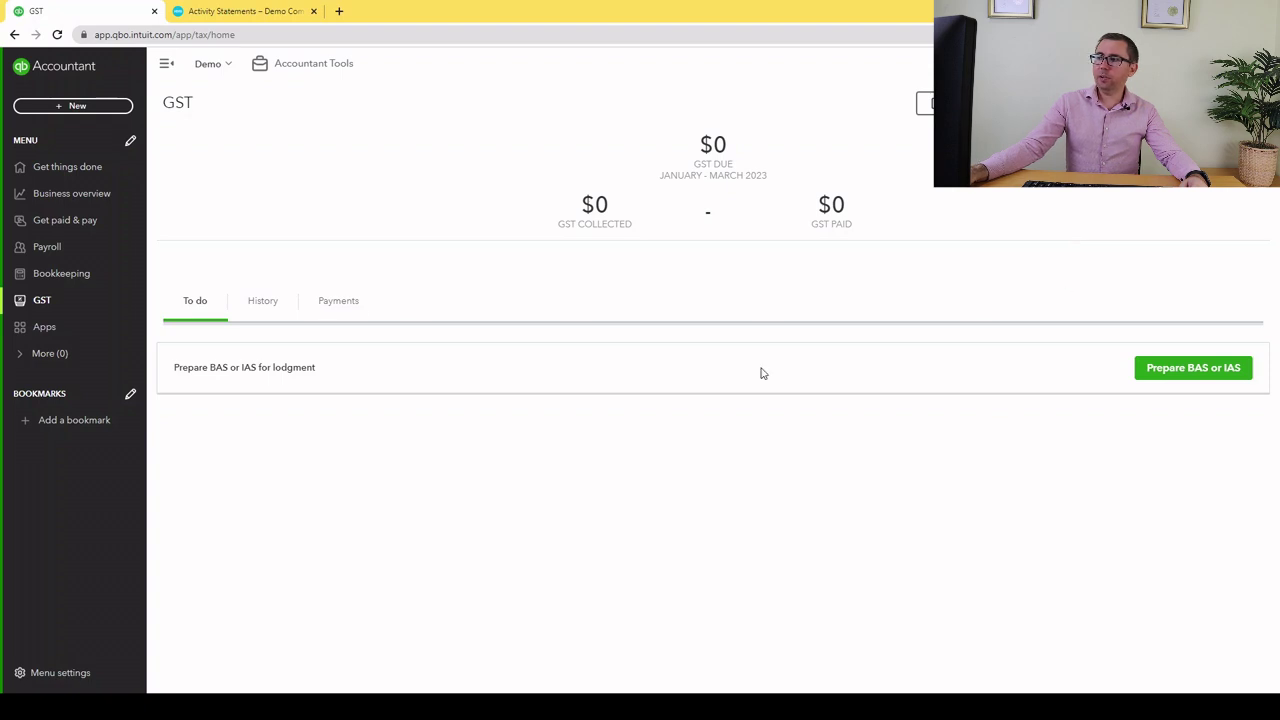
left_click(1190, 373)
left_click(358, 422)
left_click(358, 422)
left_click(1256, 66)
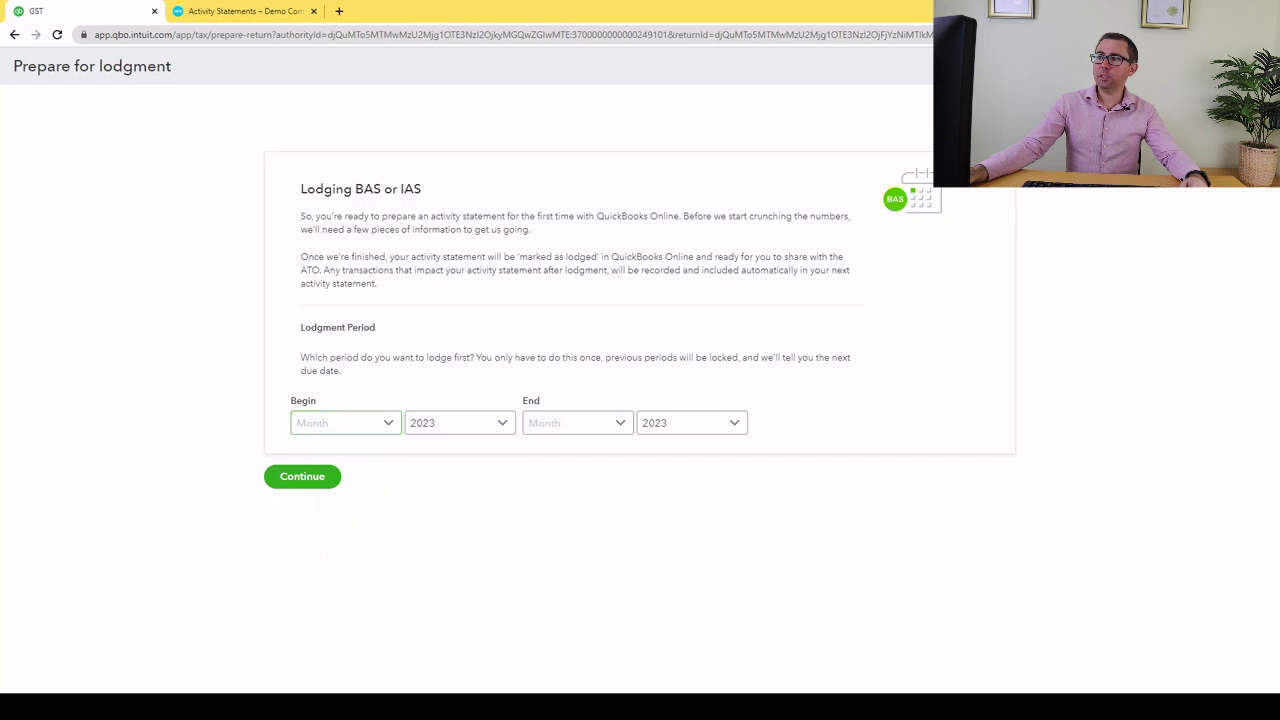
- Show the list of GST reports in QuickBooks Online and try to open the GST Liability report
left_click(1100, 103)
left_click(1100, 103)
left_click(1100, 103)
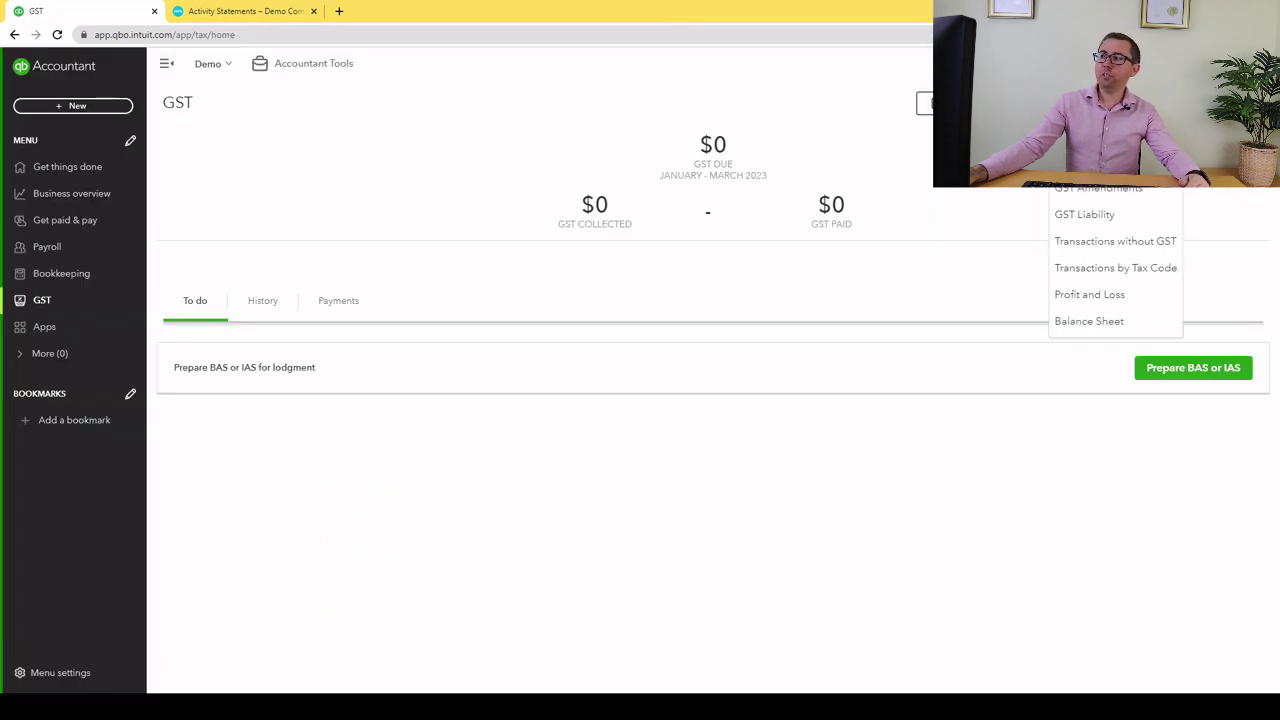
left_click(1110, 214)
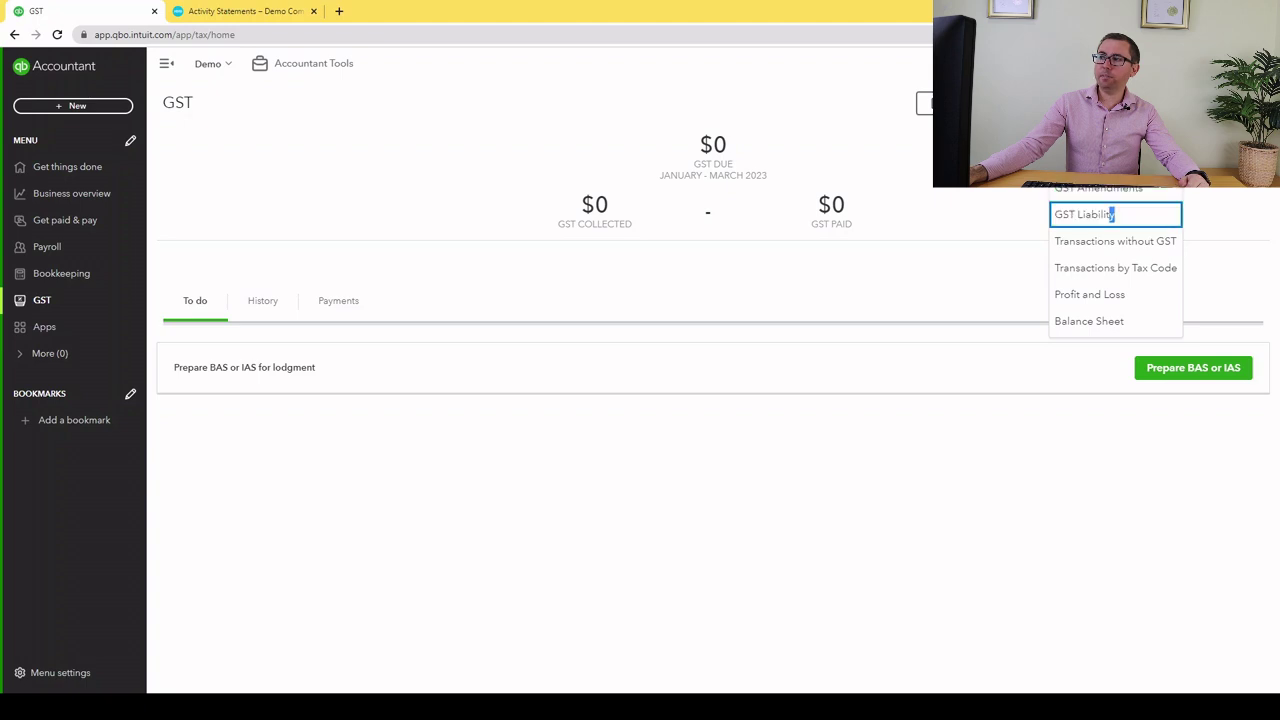
- Switch to Xero, compare the activity statement's tax rate and BAS field transaction views, and return to its summary
left_click(222, 9)
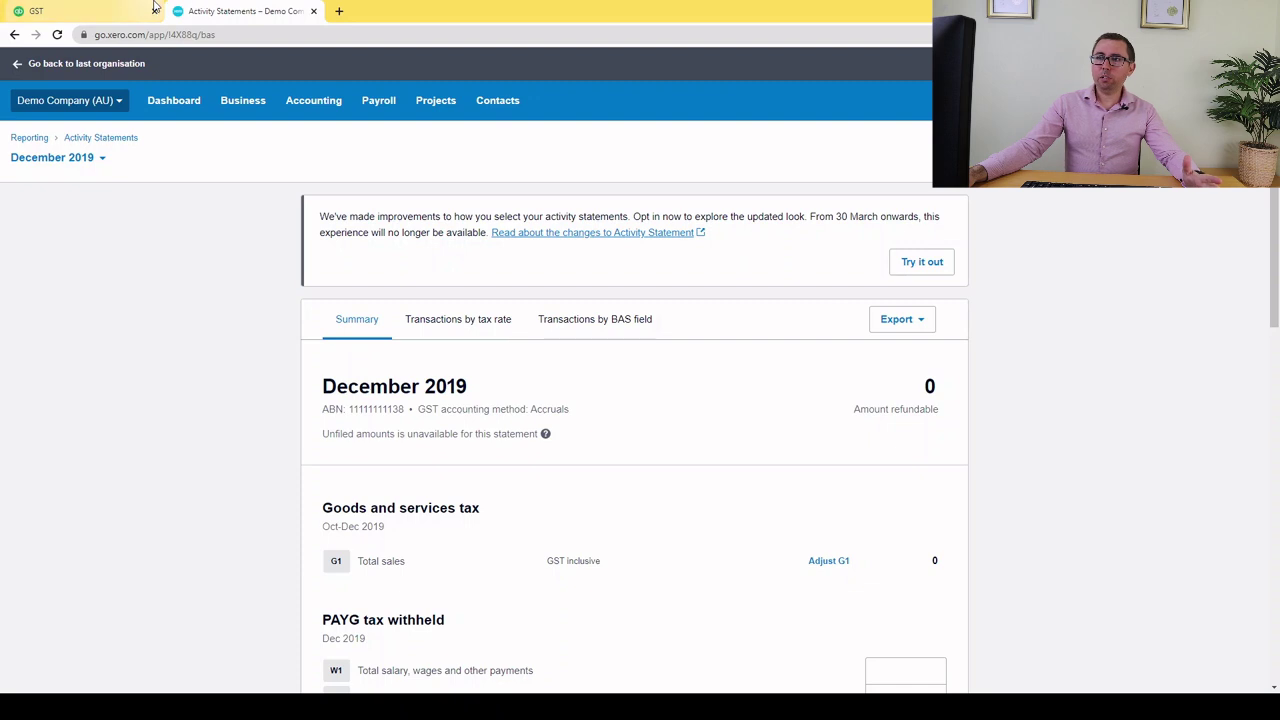
left_click(463, 316)
left_click(550, 316)
left_click(474, 319)
left_click(552, 319)
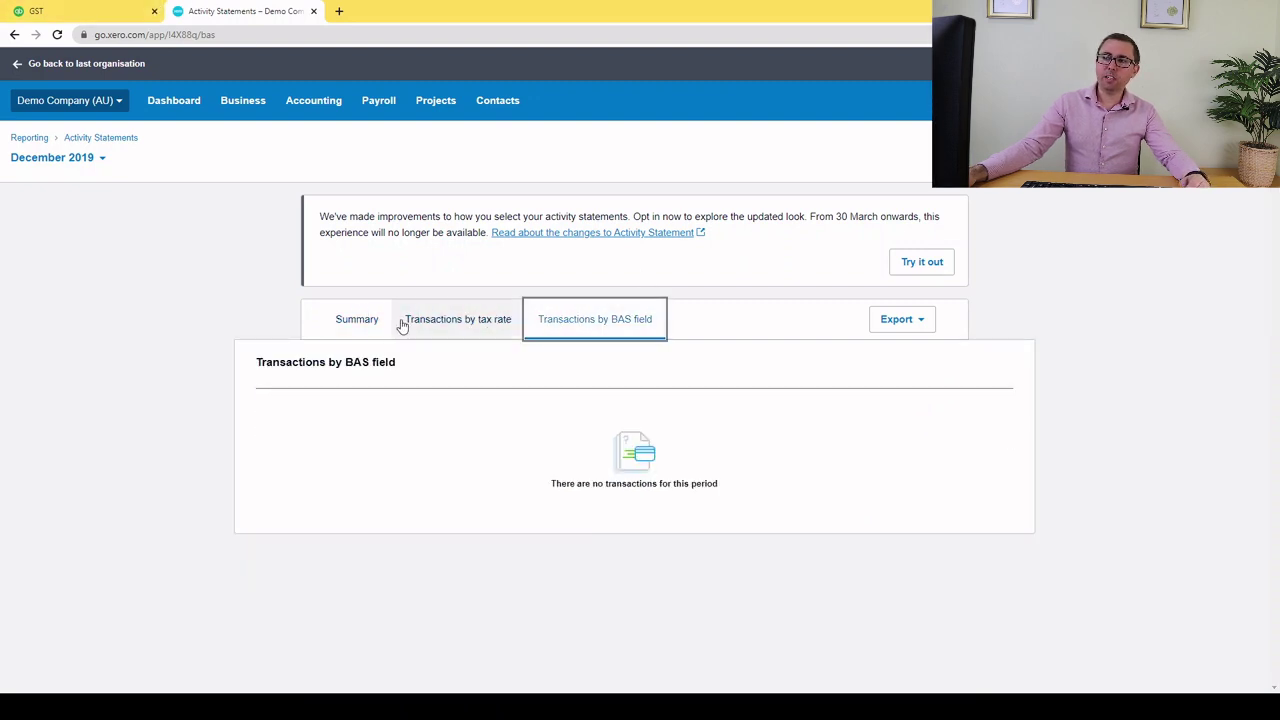
left_click(405, 319)
left_click(348, 317)
- Switch to QuickBooks Online and look through the GST history, payments, to-do items and list of available reports
left_click(90, 11)
left_click(1115, 103)
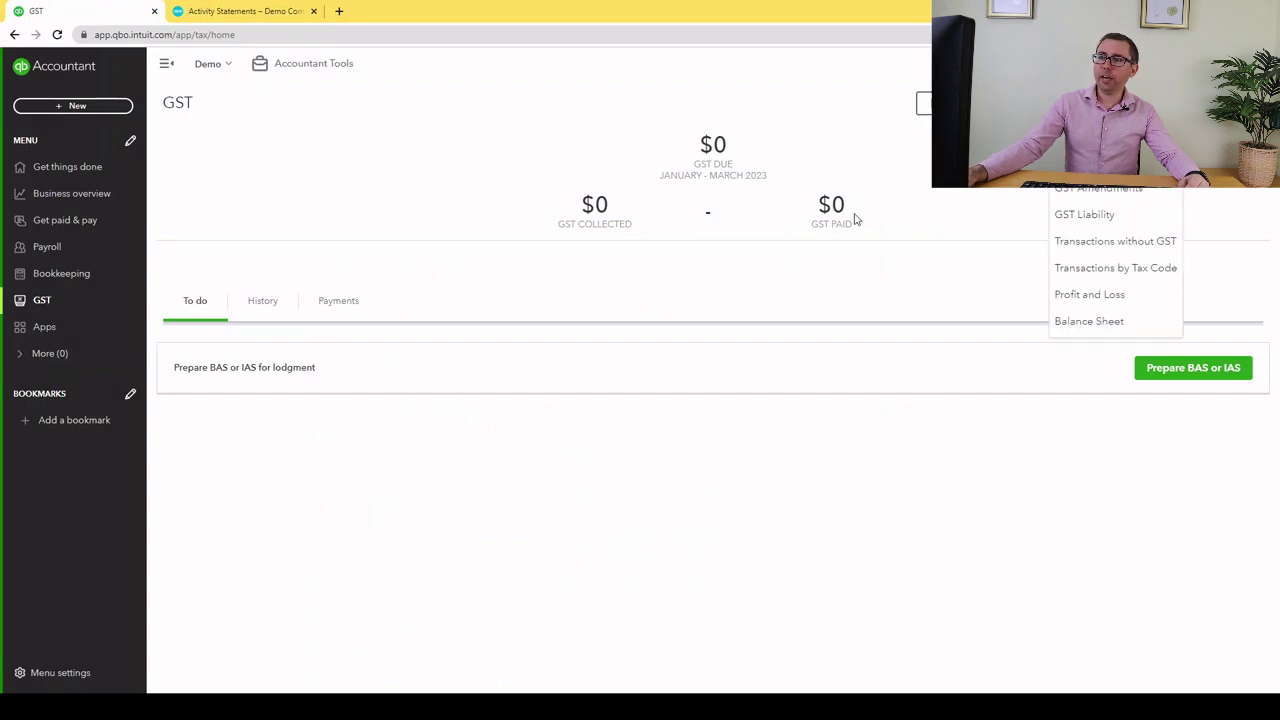
left_click(263, 302)
left_click(323, 306)
left_click(211, 302)
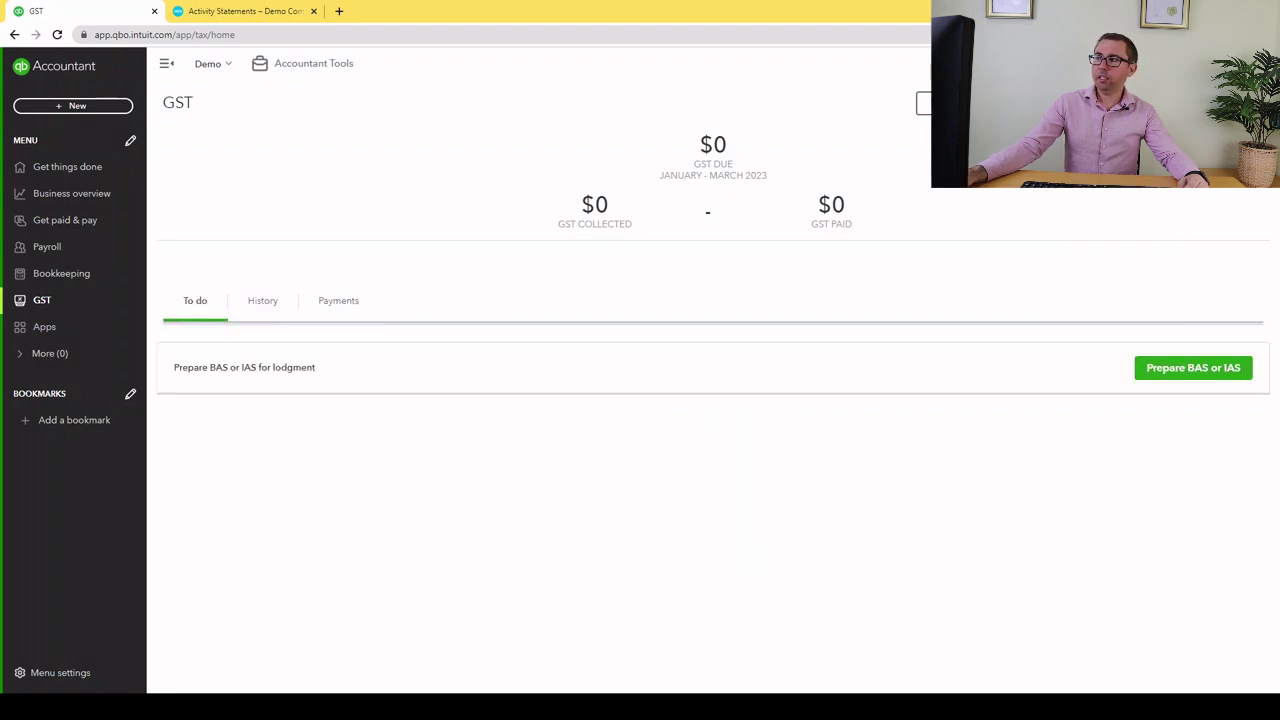
left_click(1115, 103)
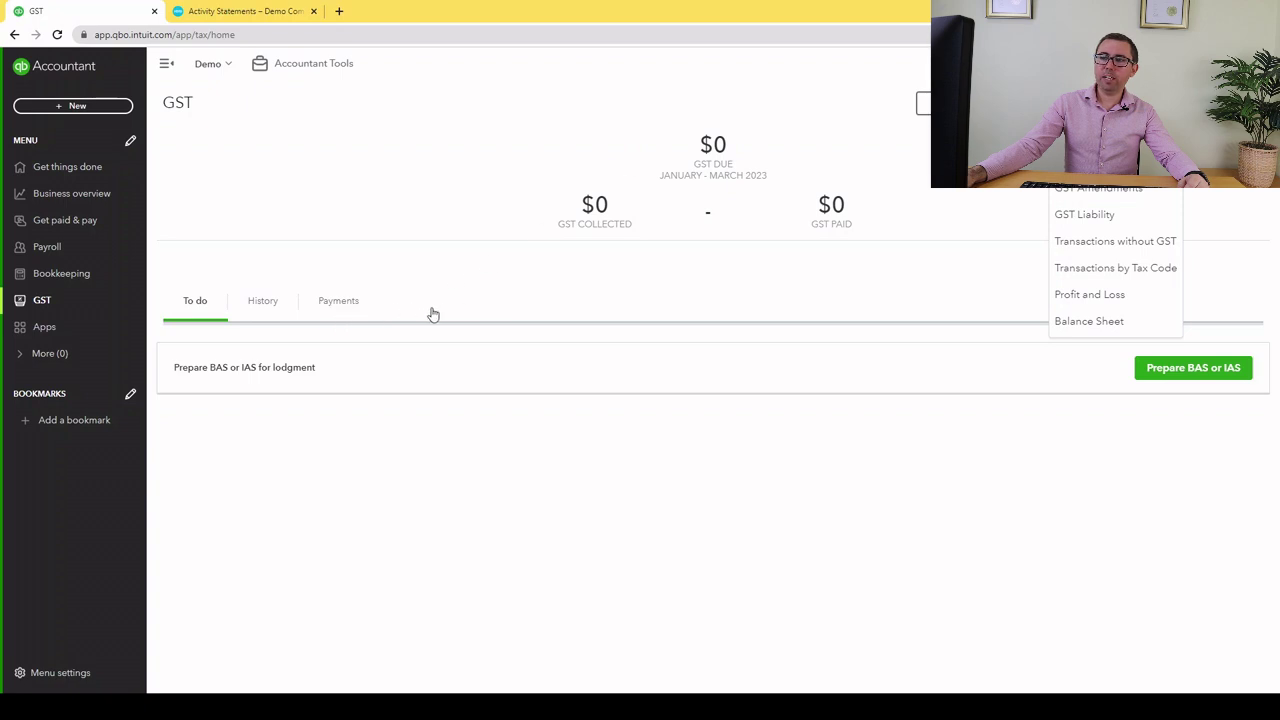
- Compare the Xero activity statement with QuickBooks Online GST, open Payroll employees in both programs, and return to QuickBooks Online
left_click(238, 10)
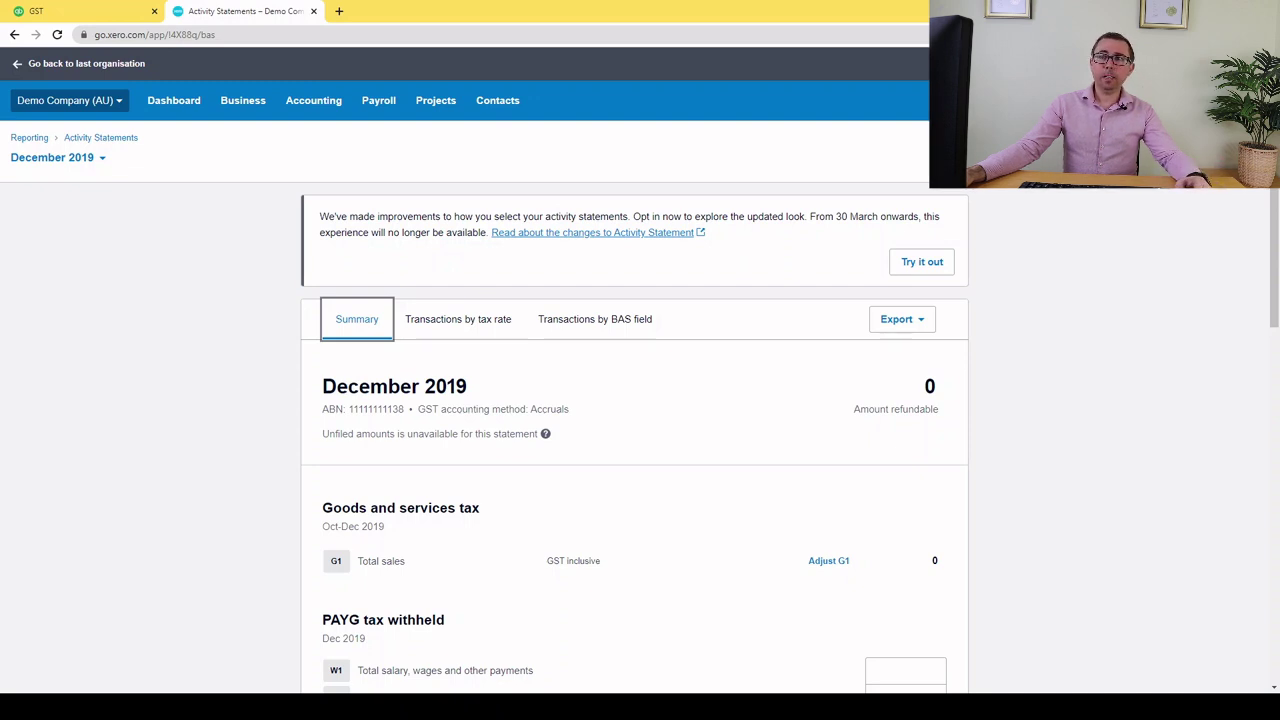
left_click(65, 10)
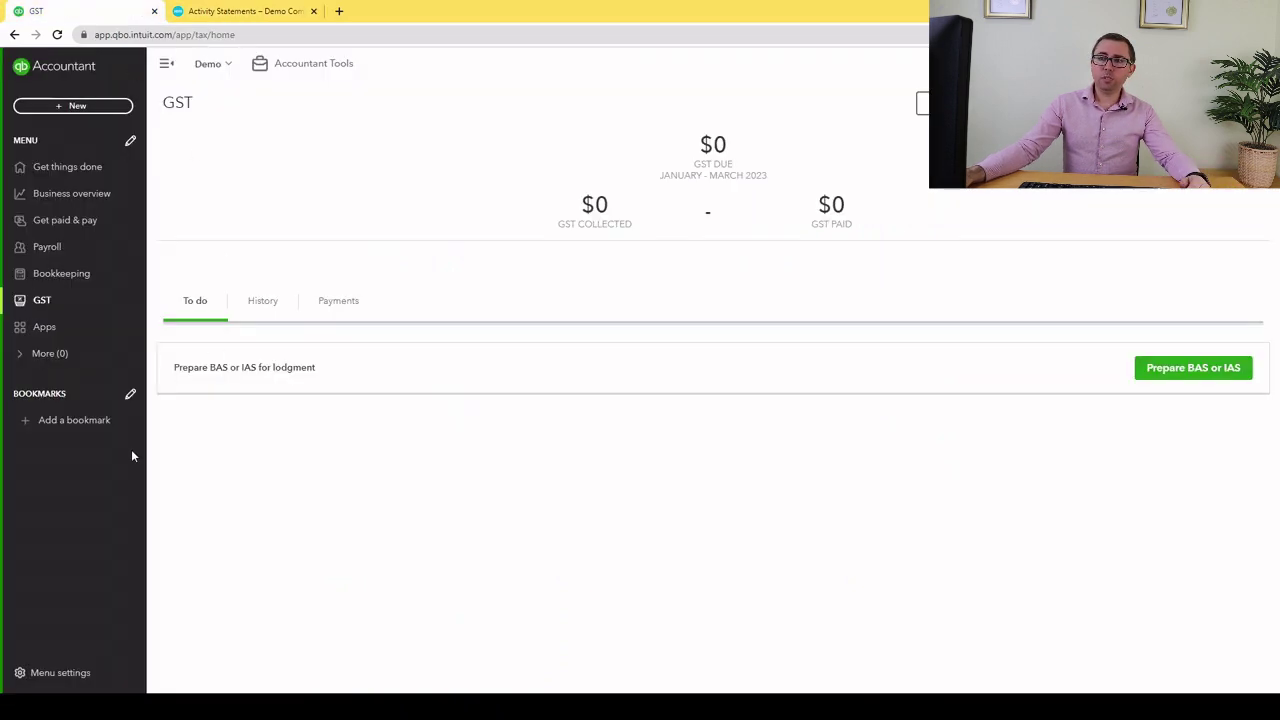
left_click(97, 252)
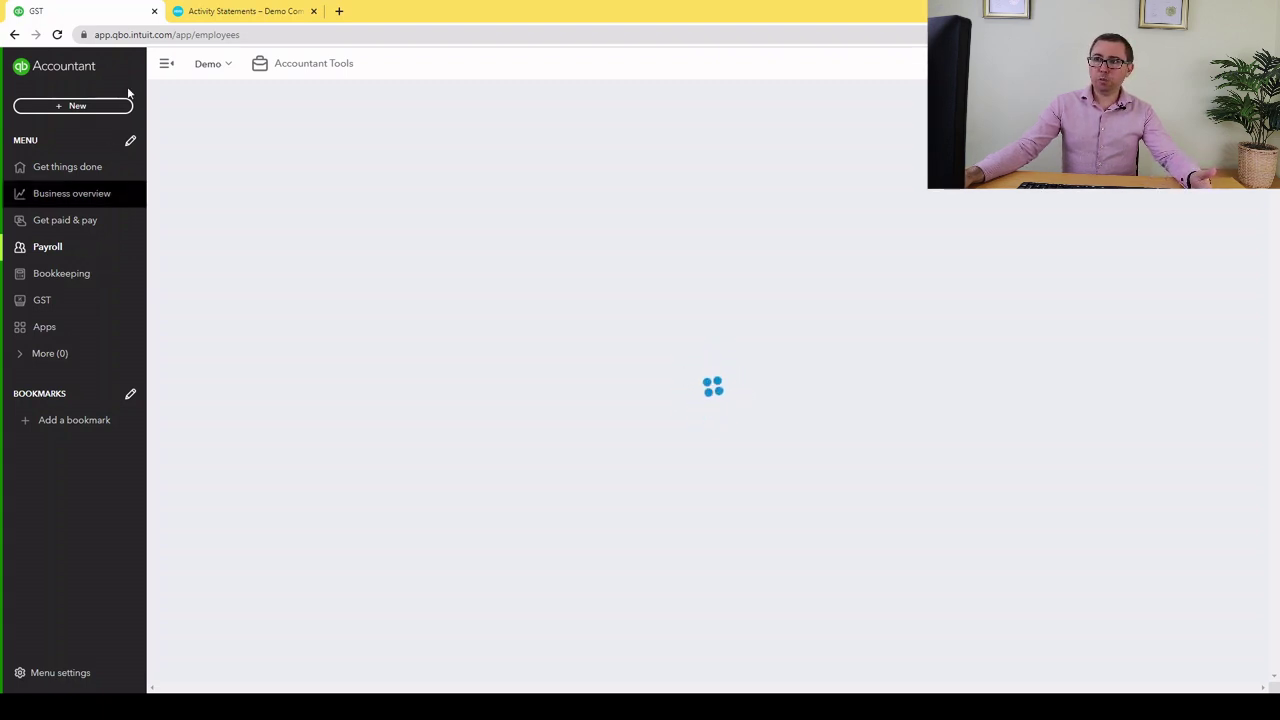
left_click(240, 11)
left_click(384, 103)
left_click(392, 178)
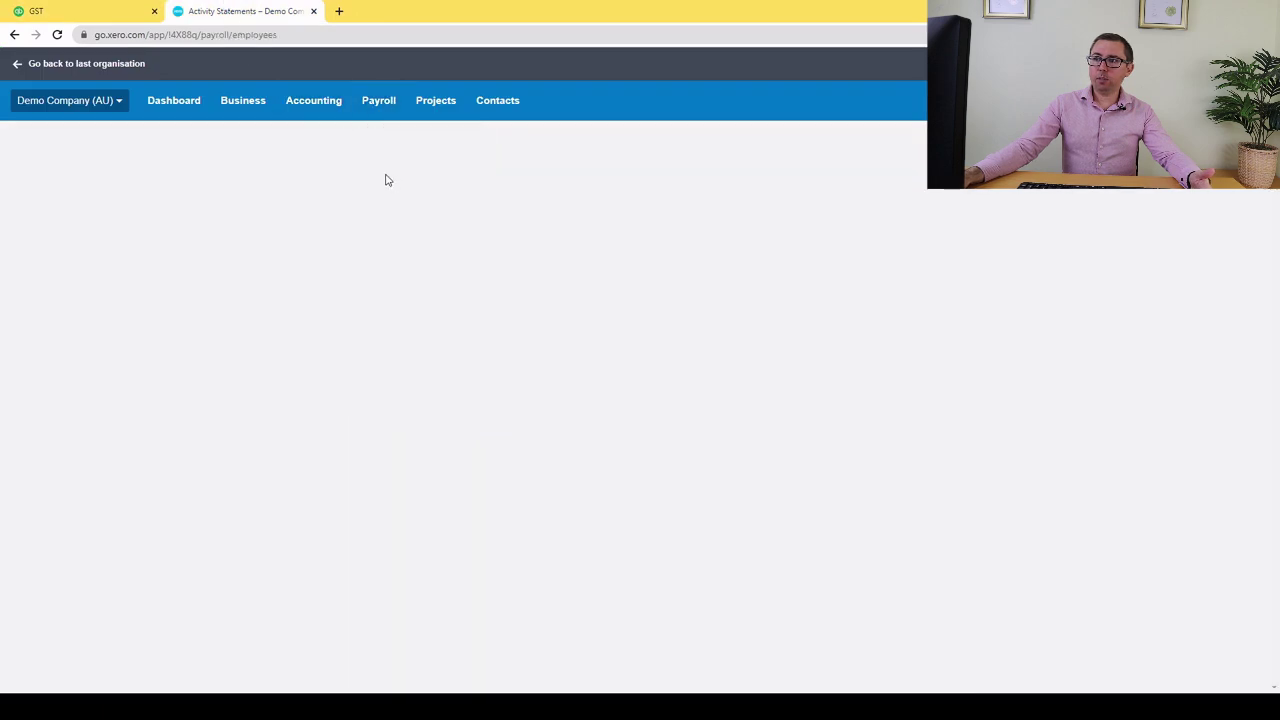
left_click(86, 11)
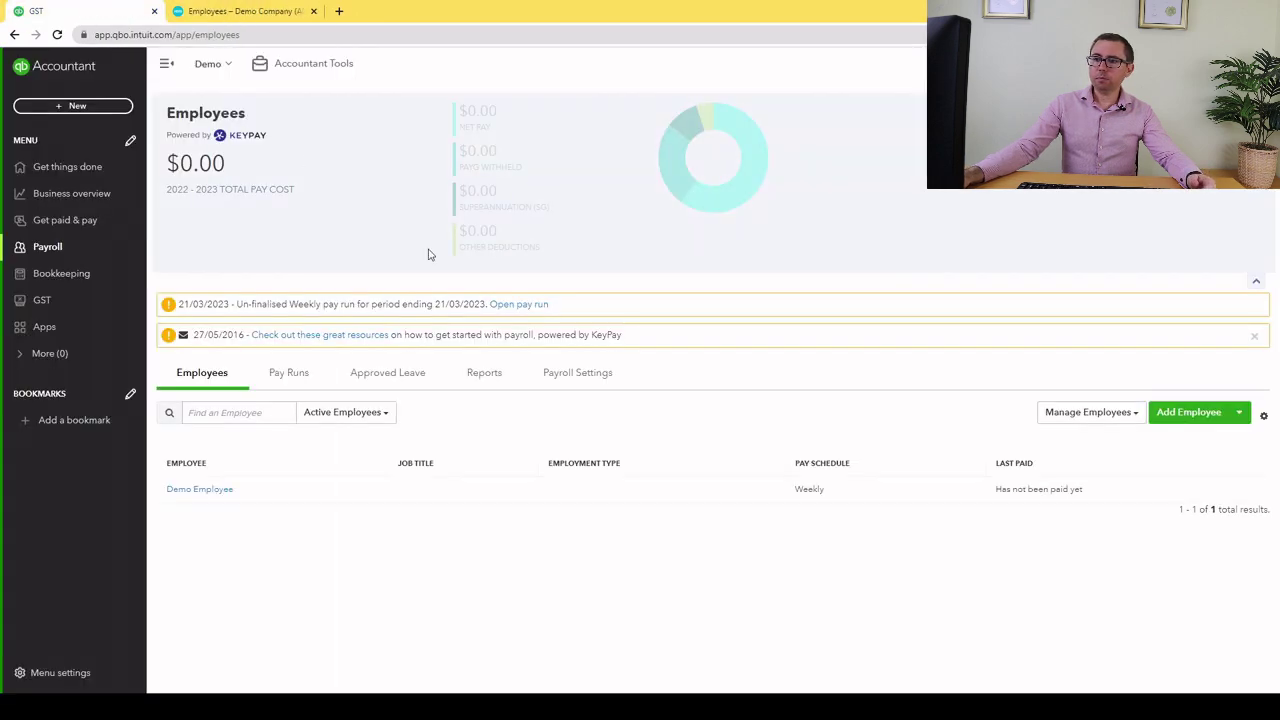
- Open the employee self setup form from the options for adding employees, view its fields, and close it without saving
left_click(1239, 412)
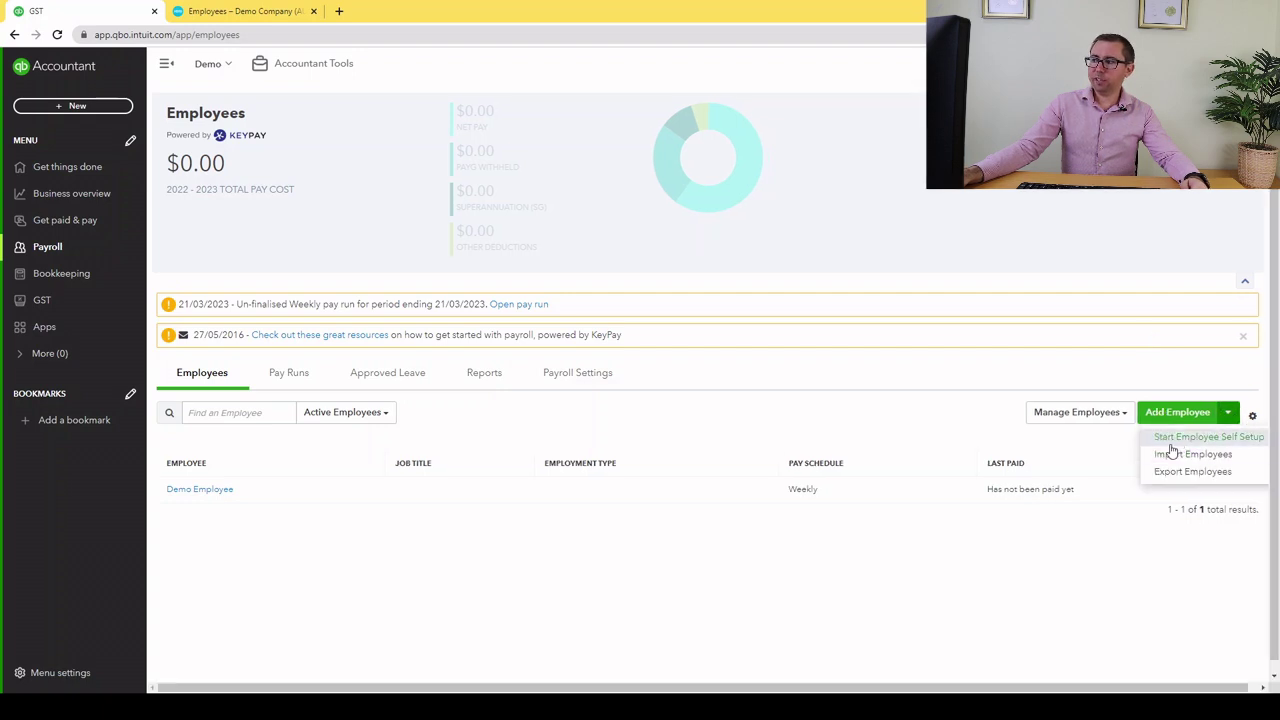
left_click(1224, 440)
left_click(1015, 302)
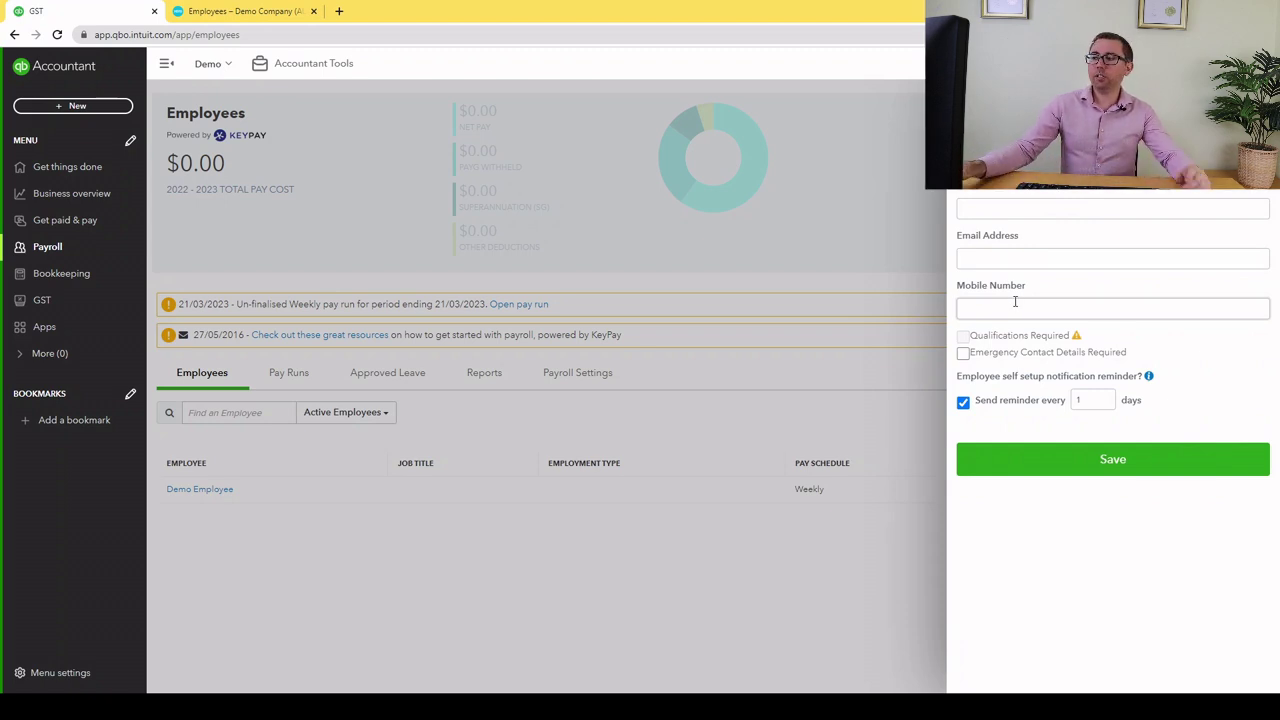
left_click(1256, 100)
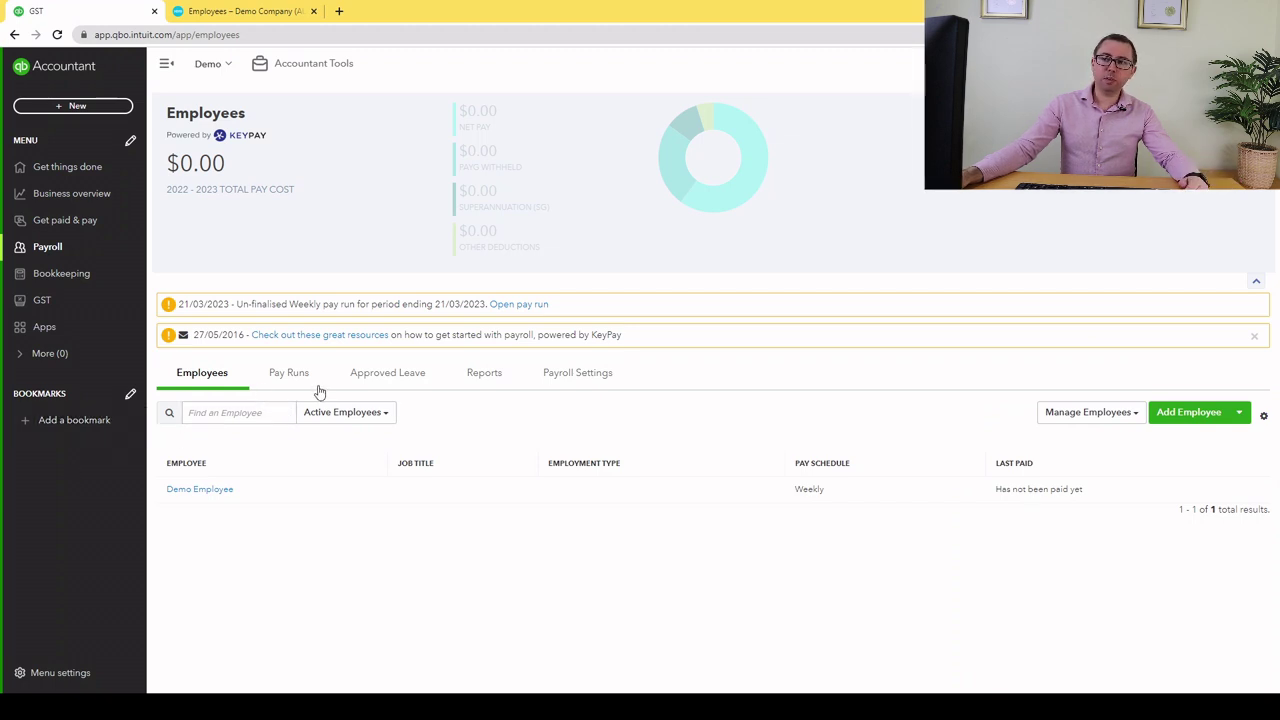
- View the QuickBooks Online pay runs, check the employee list in Xero, and return to the QuickBooks Online pay runs list
left_click(290, 373)
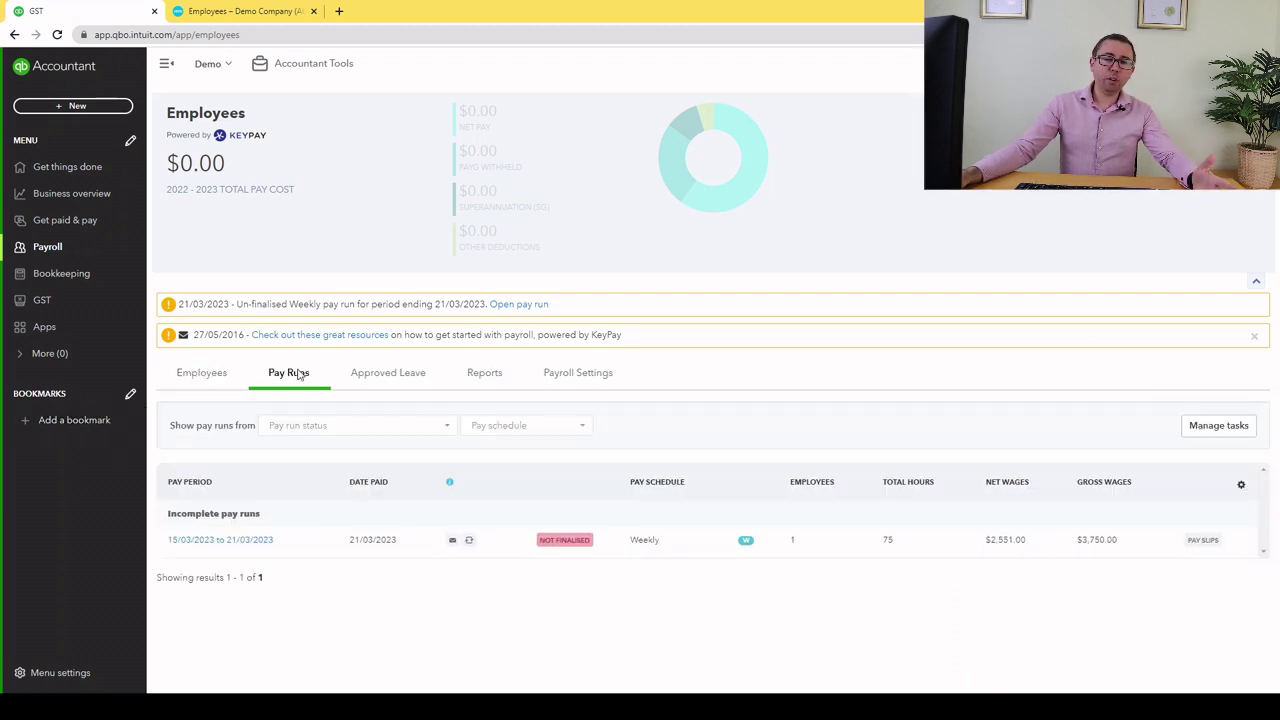
left_click(220, 8)
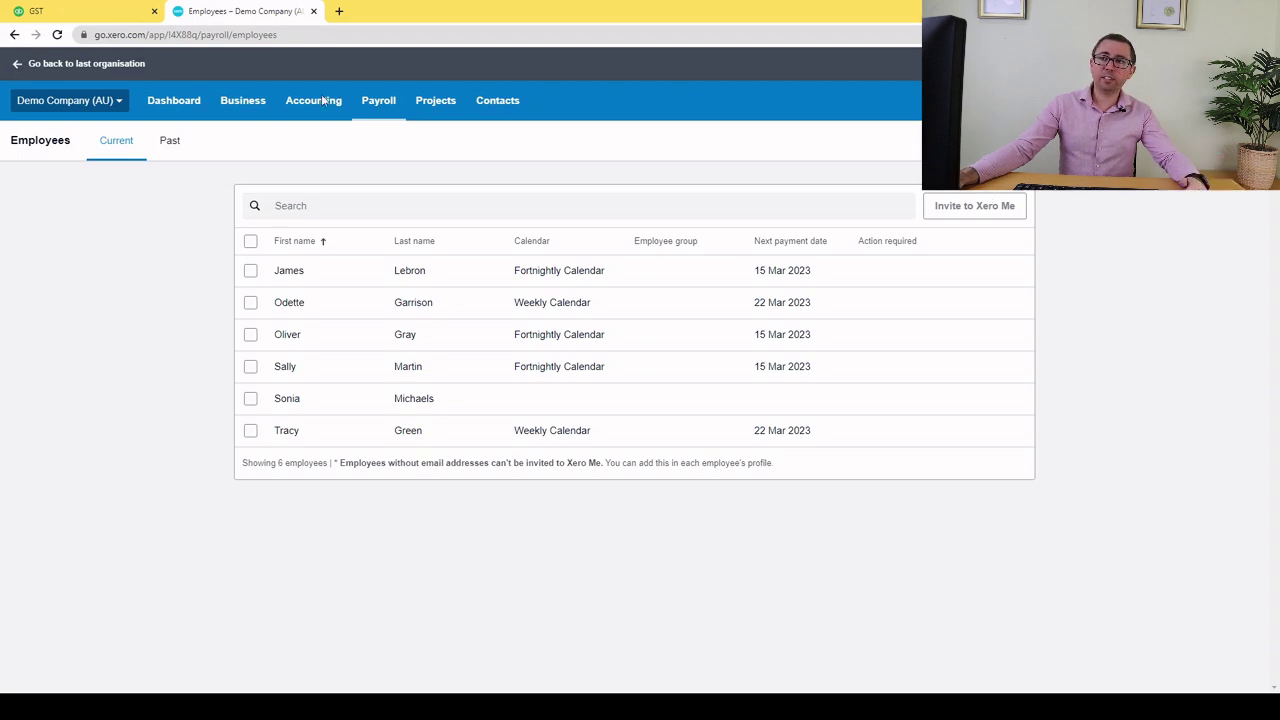
left_click(85, 10)
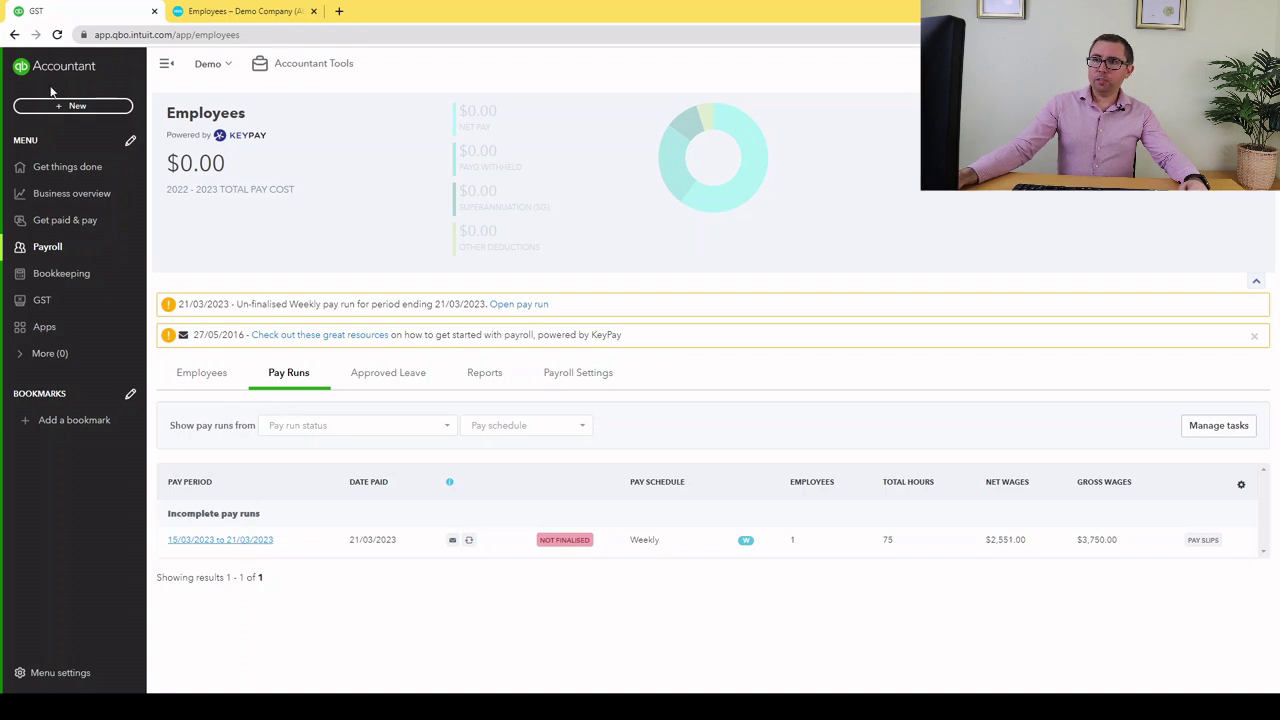
left_click(15, 35)
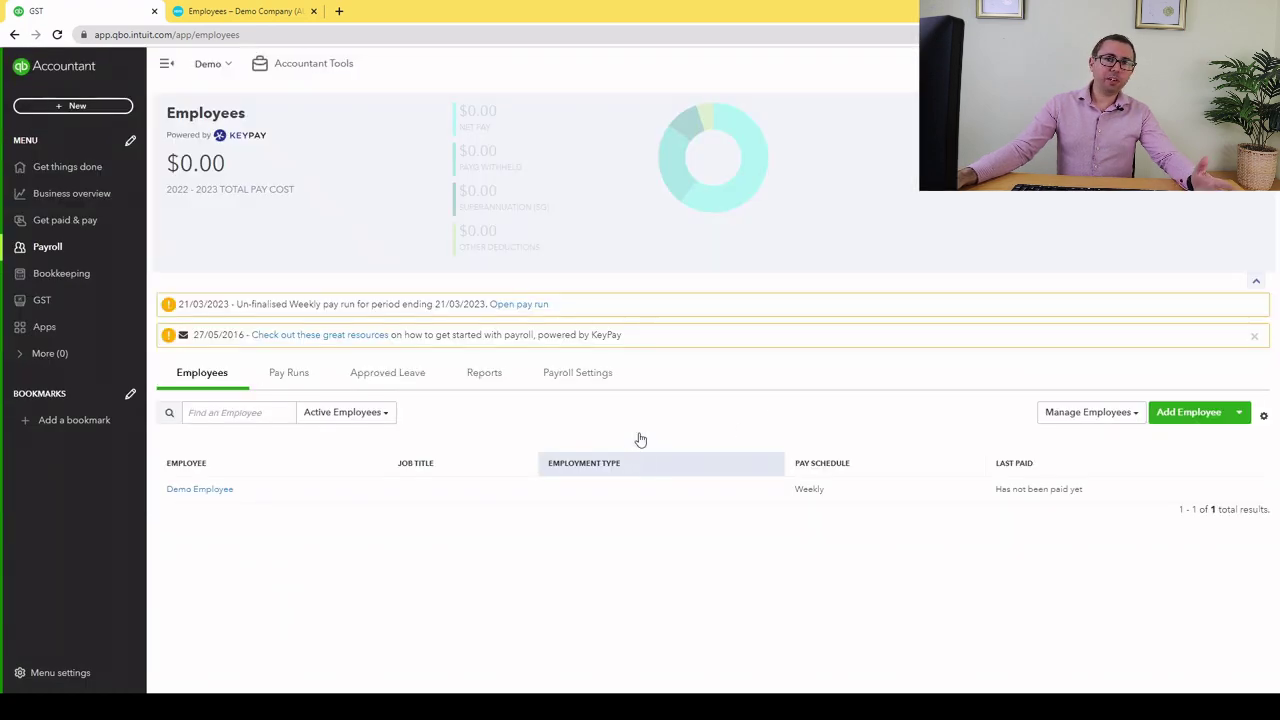
left_click(291, 377)
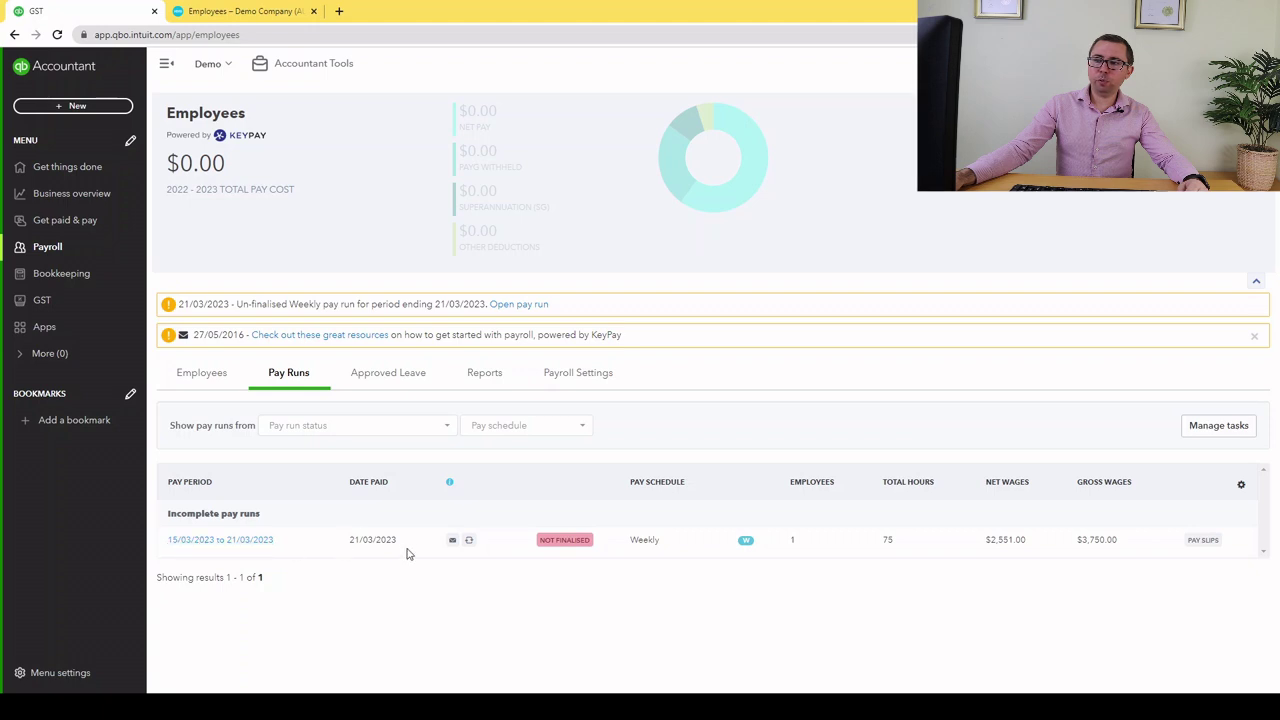
- Open the weekly pay run for 15/03/2023 to 21/03/2023 and expand Demo Employee to examine the earnings details
left_click(240, 542)
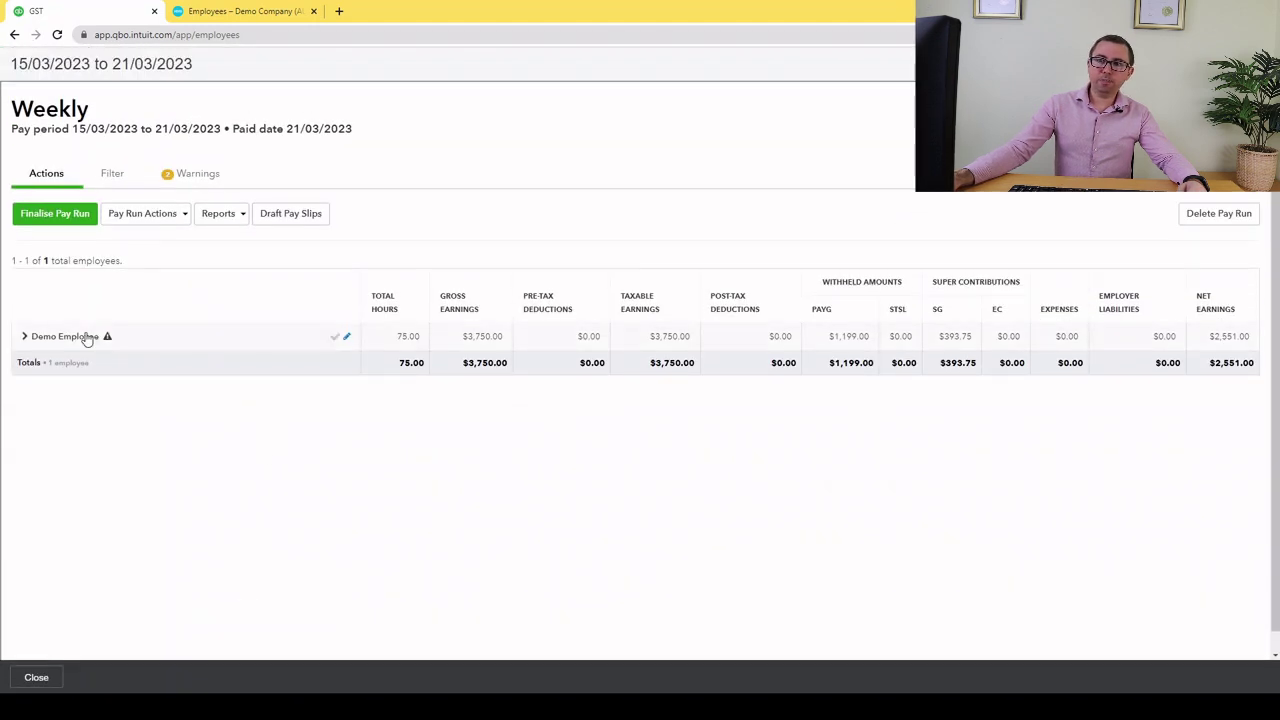
double_click(86, 338)
left_click(86, 338)
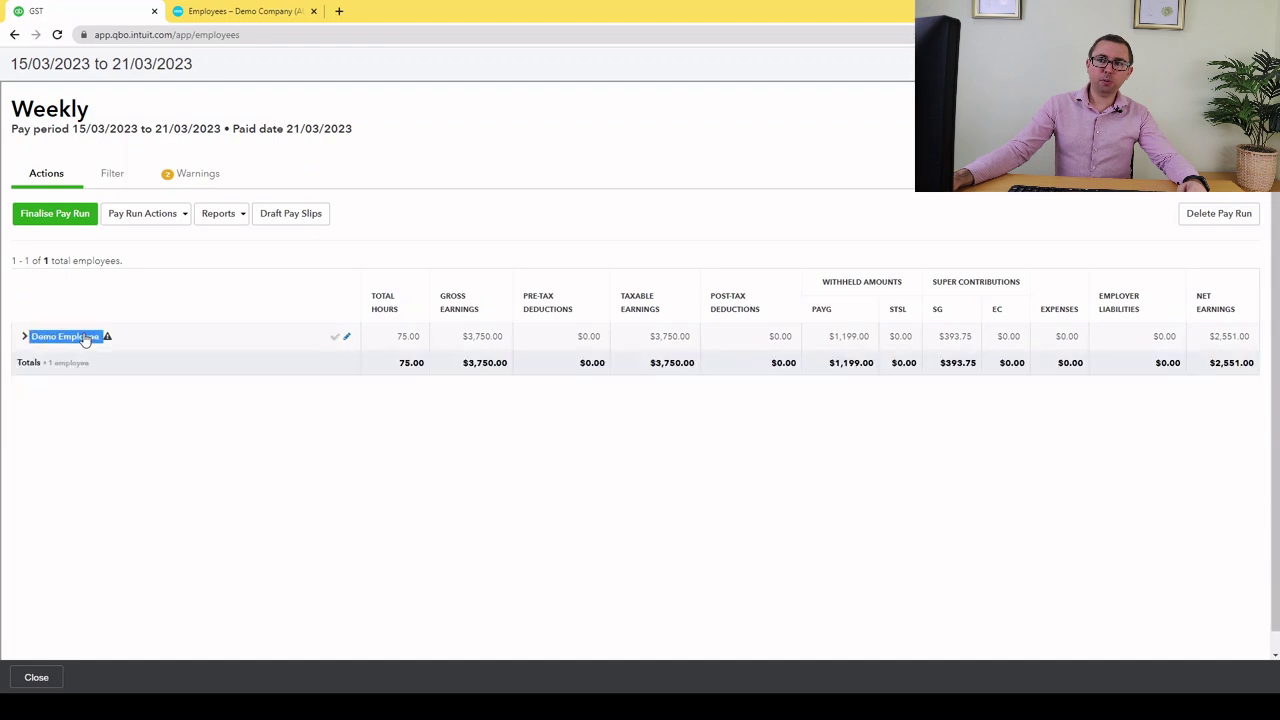
left_click(24, 338)
left_click(32, 338)
left_click(36, 340)
scroll(83, 344, "down", 1)
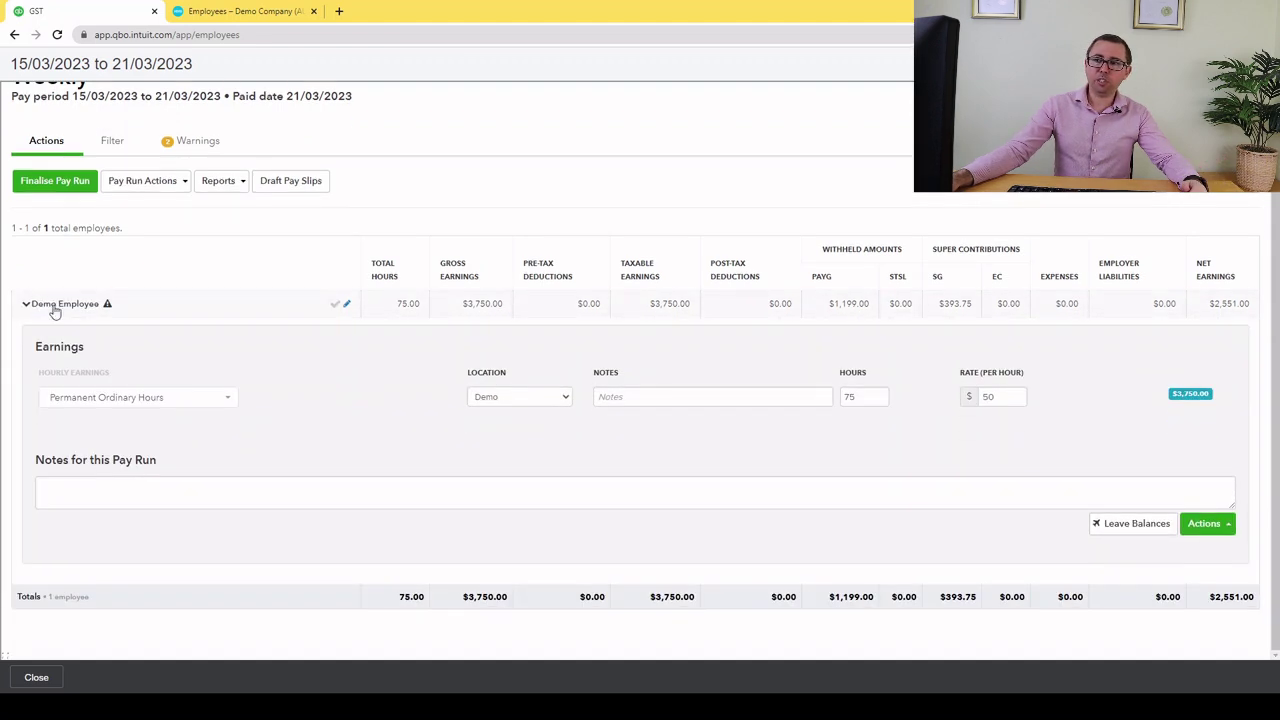
left_click(50, 310)
left_click(61, 340)
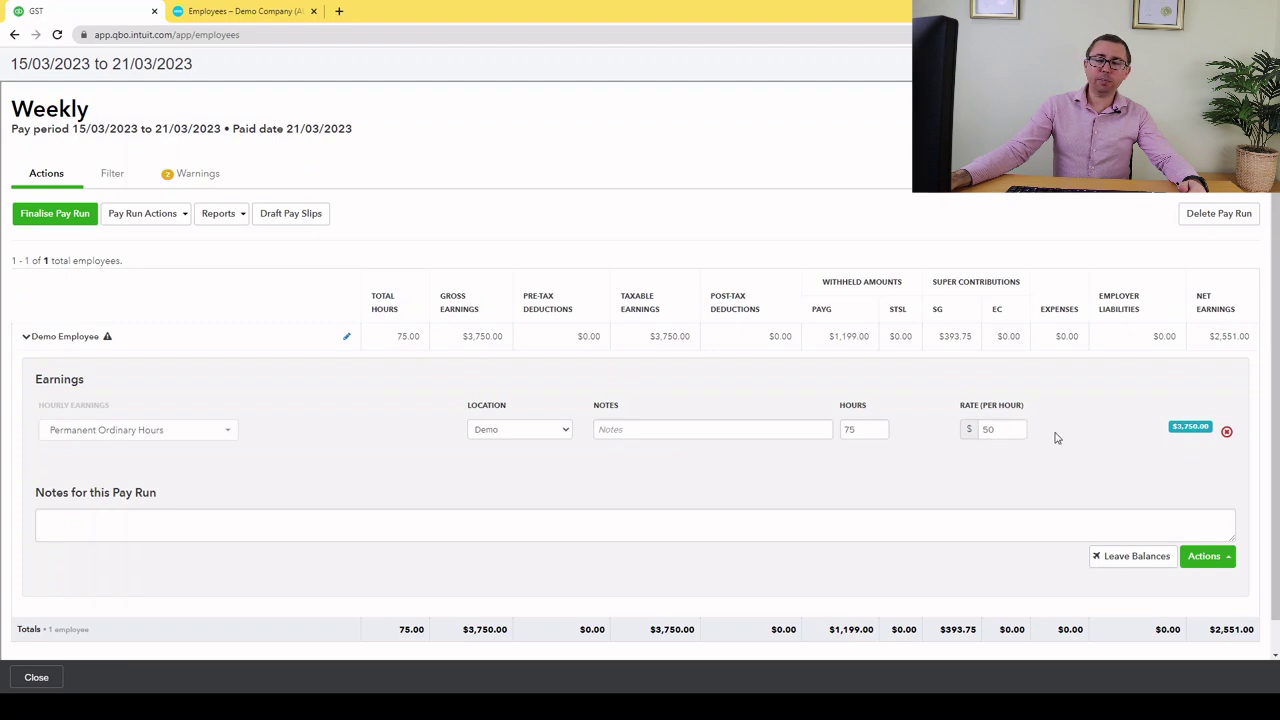
scroll(1045, 437, "down", 1)
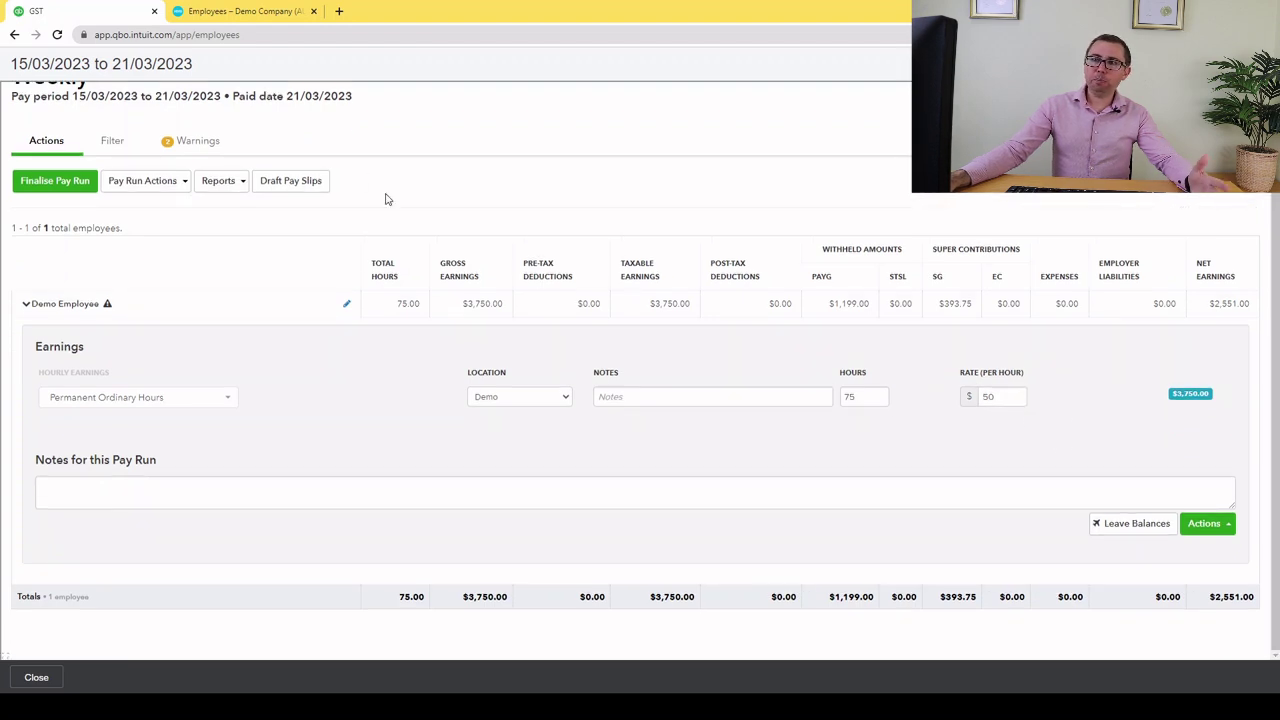
- Switch to Xero, show the Pay Employees page, and open the draft pay run for the fortnight ending 14 Mar 2023
left_click(232, 11)
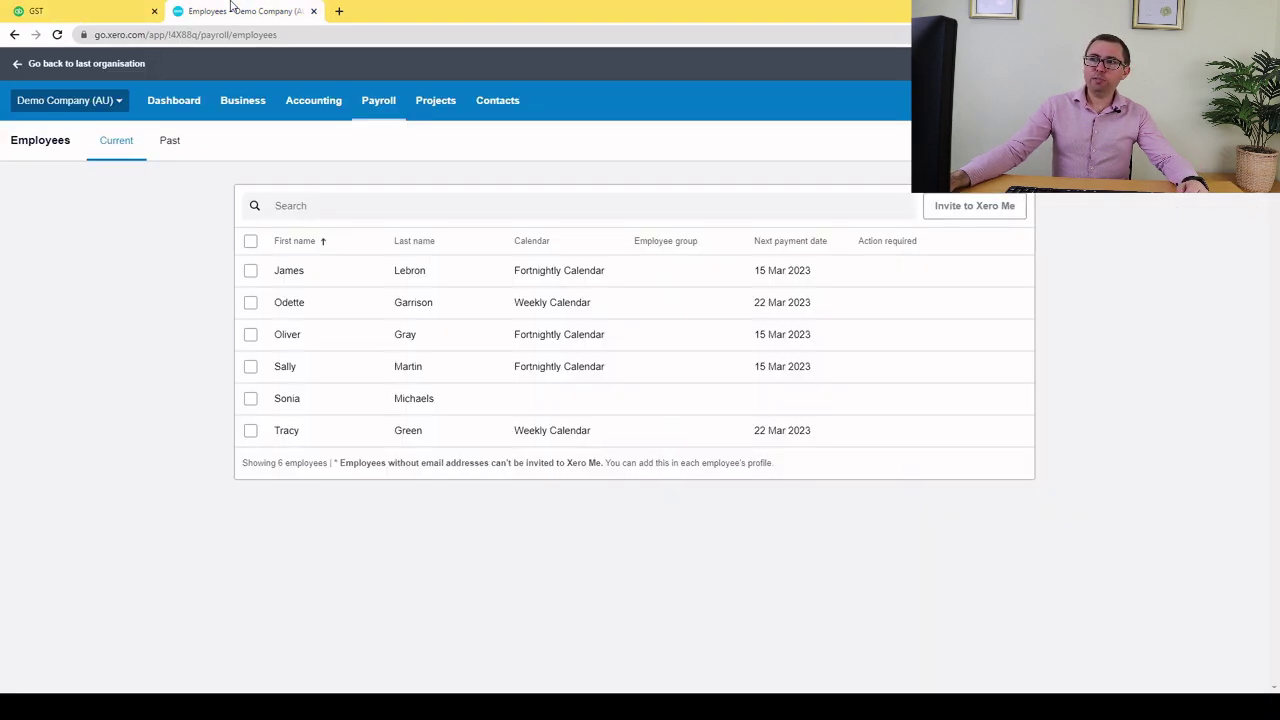
left_click(375, 103)
left_click(427, 202)
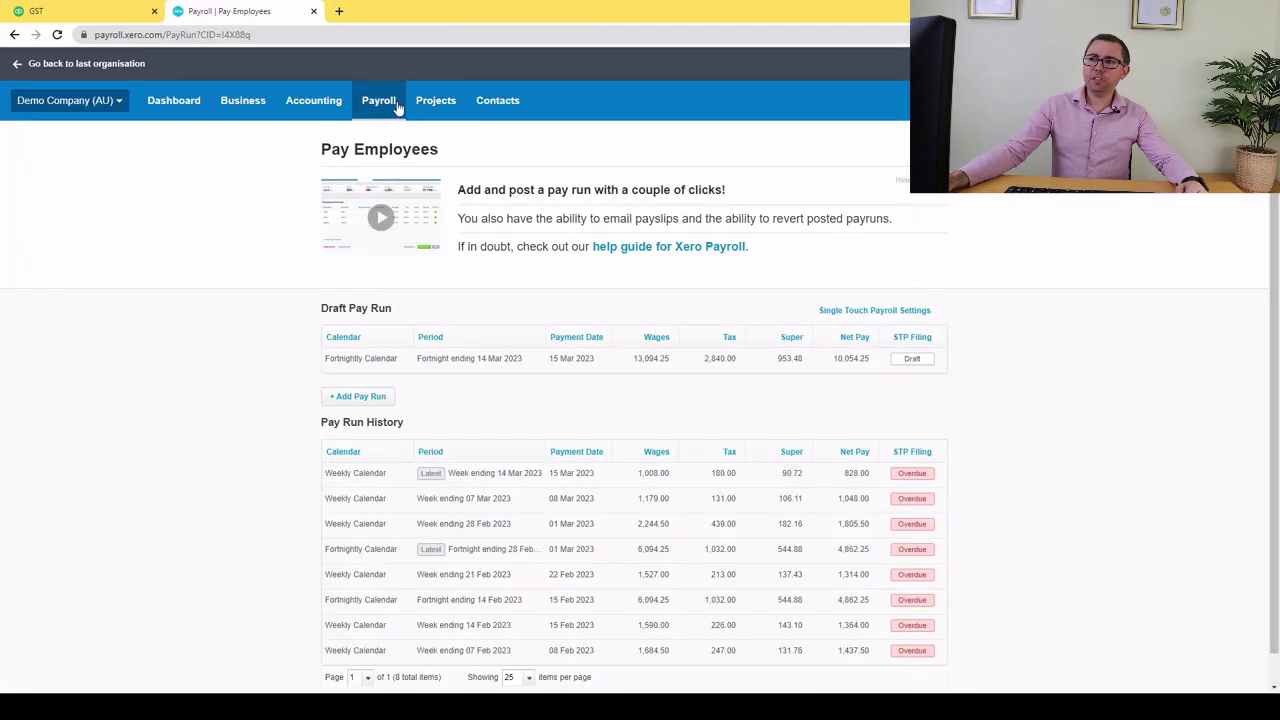
left_click(393, 106)
left_click(428, 201)
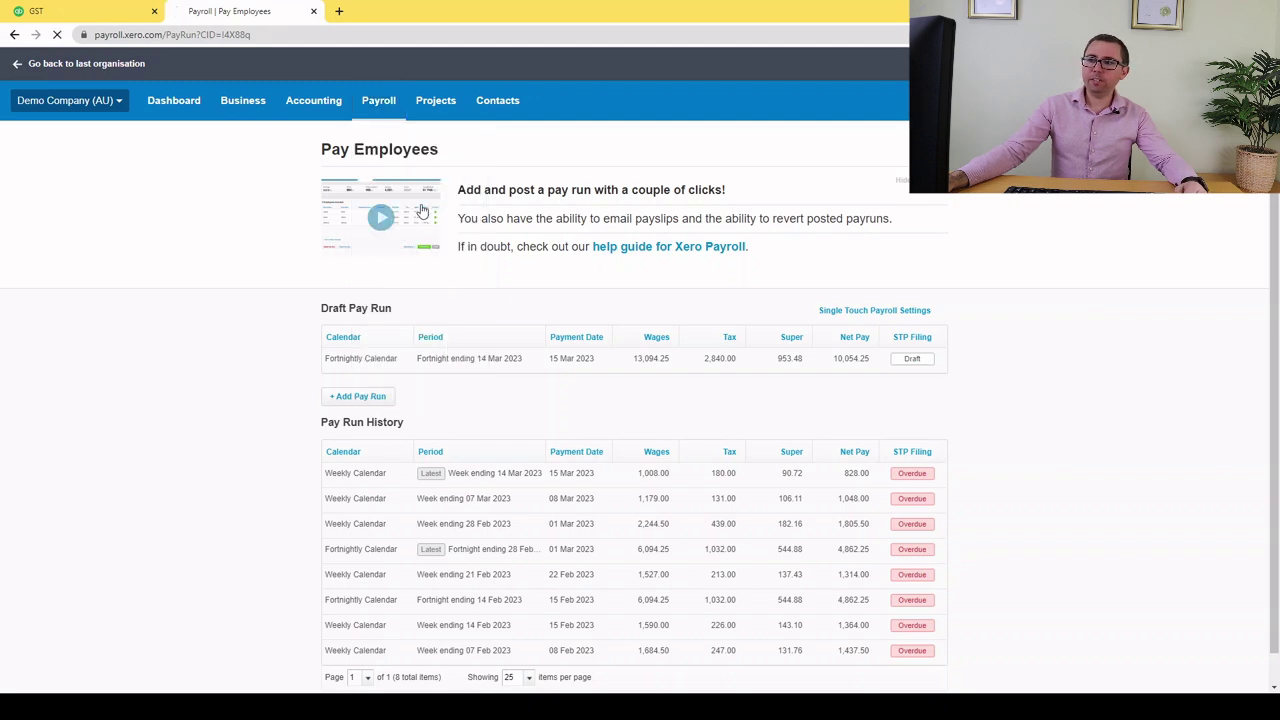
left_click(380, 360)
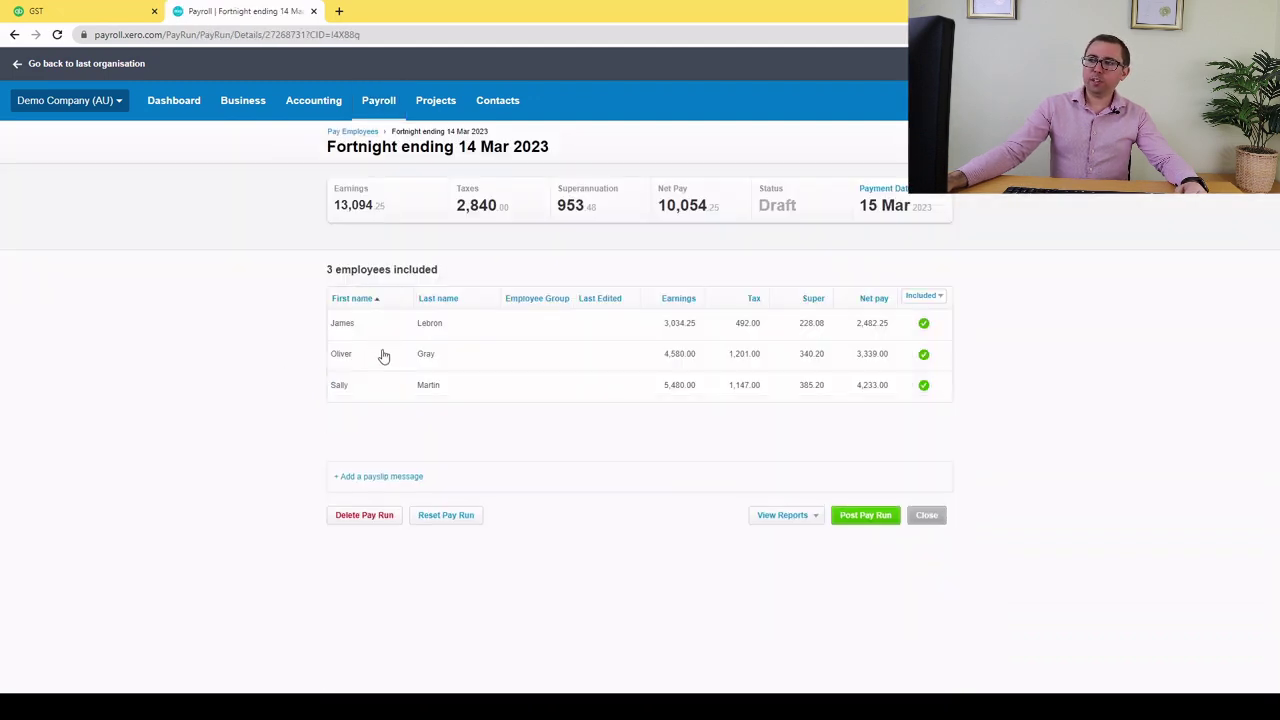
- Switch to QuickBooks Online, collapse and re-expand Demo Employee in the pay run, and review the earnings and actions
left_click(78, 9)
left_click(40, 305)
left_click(40, 305)
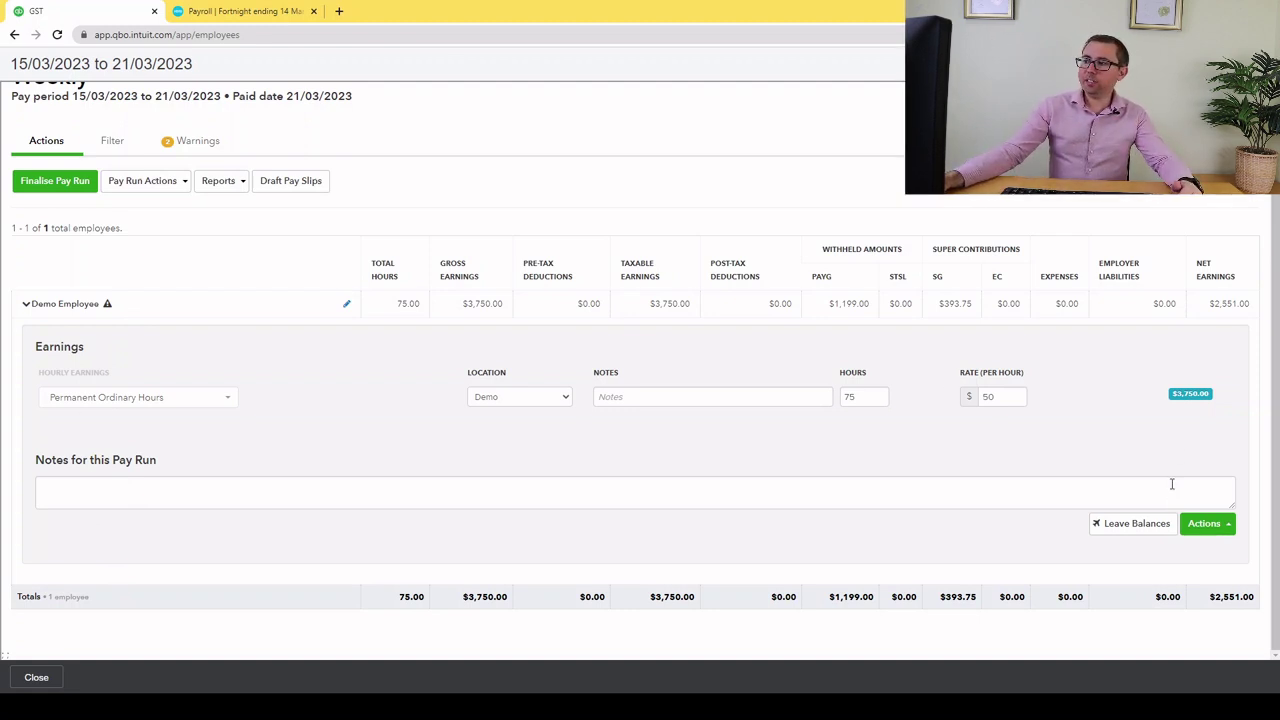
- Switch to Xero, open the first employee's payslip in the draft pay run, and look through the third employee's payslip
left_click(230, 6)
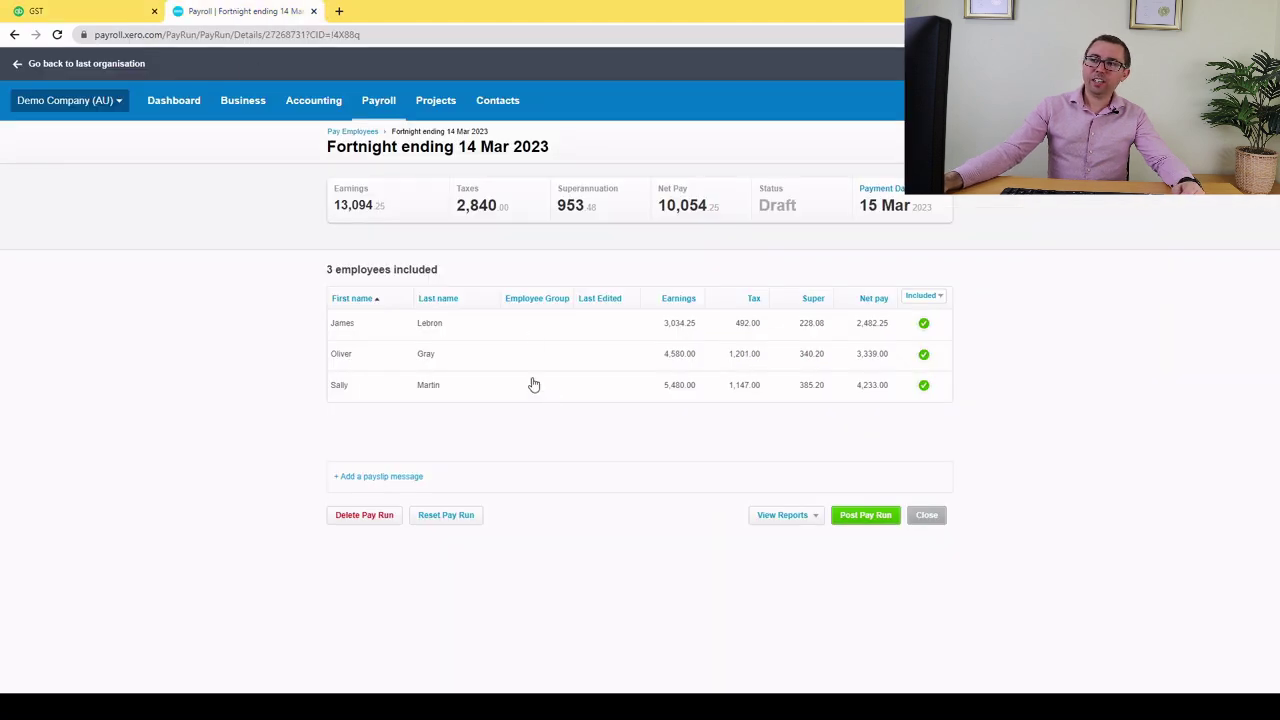
left_click(458, 330)
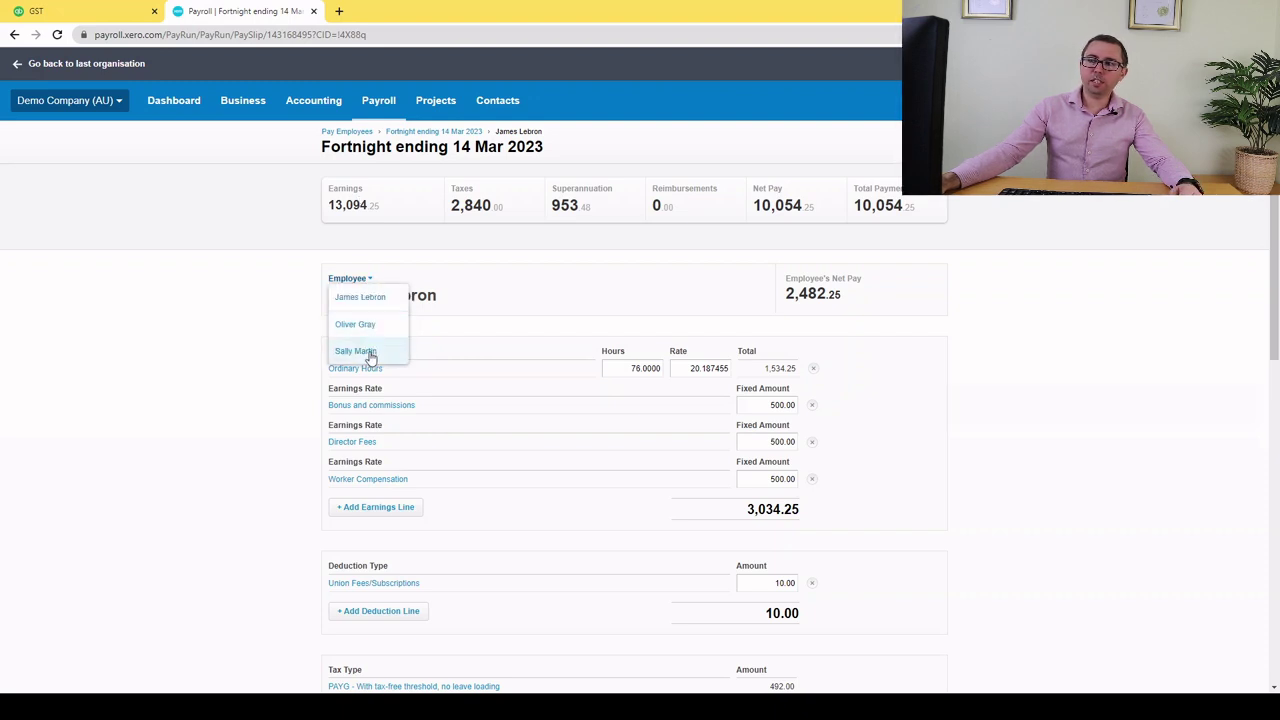
left_click(368, 352)
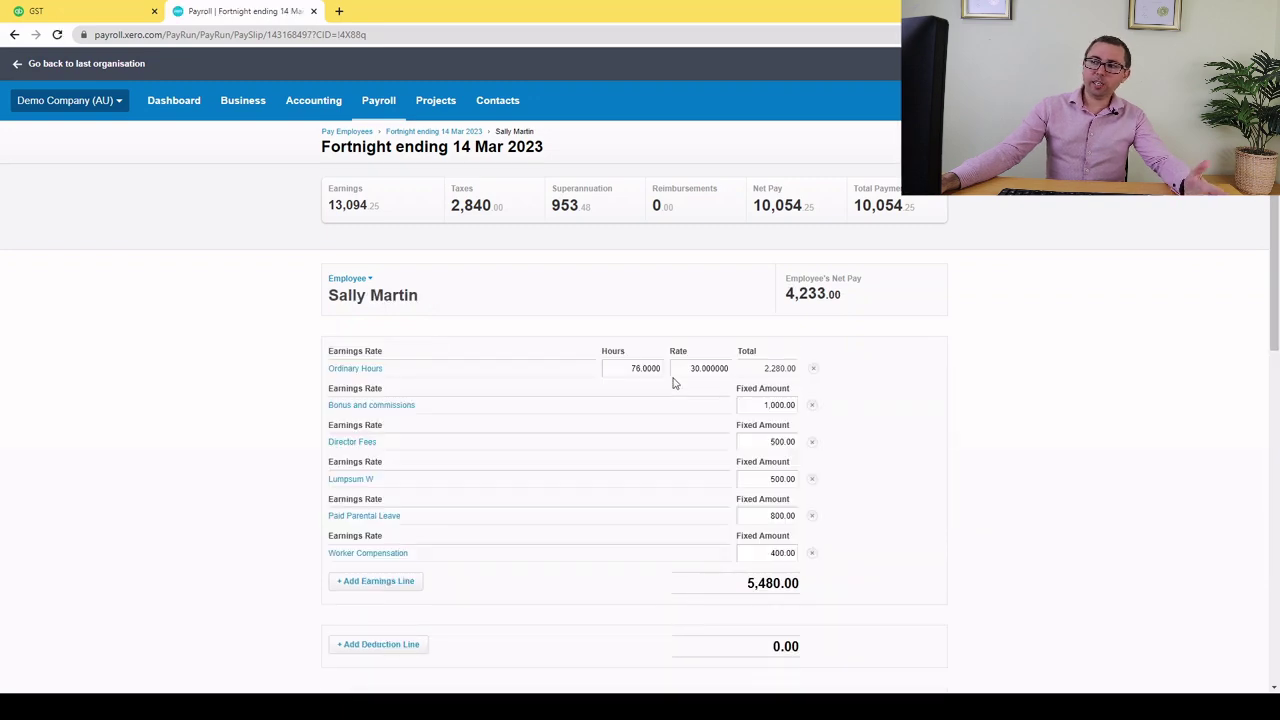
scroll(755, 527, "down", 4)
scroll(775, 590, "down", 3)
scroll(700, 540, "up", 7)
- Compare the Xero payslip with the QuickBooks Online pay run and check Demo Employee's hourly earnings category options
left_click(108, 8)
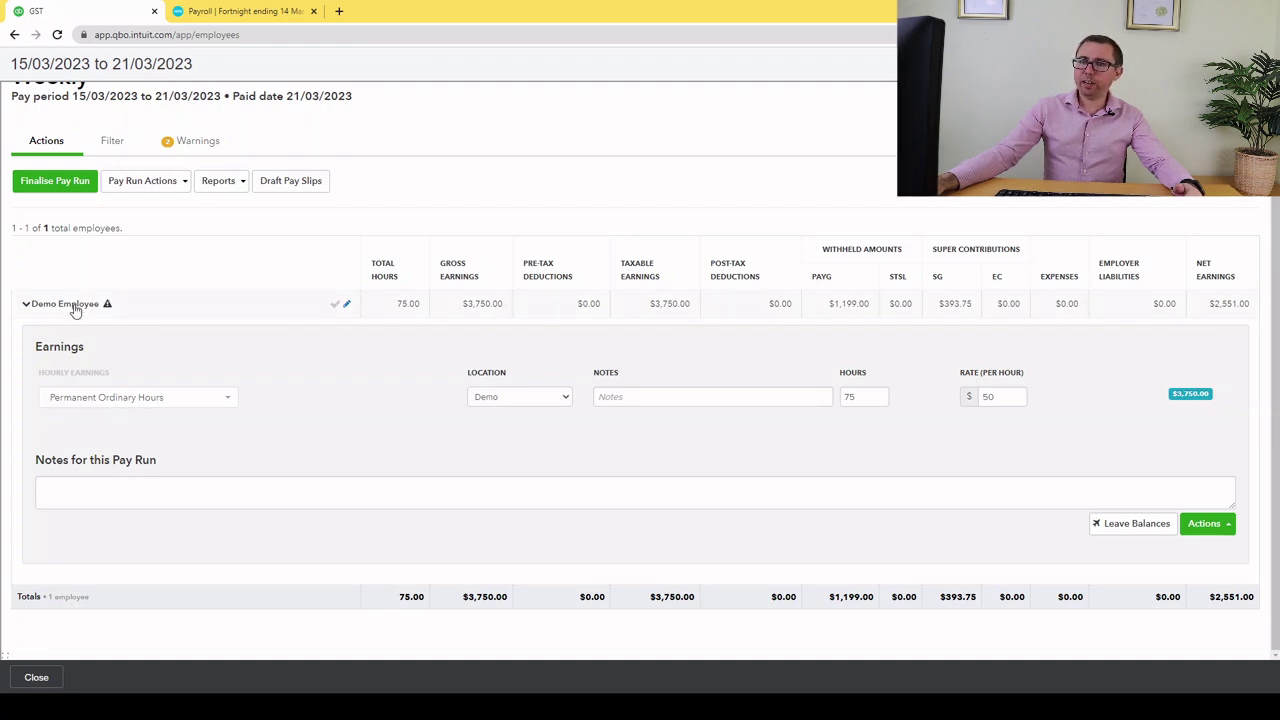
left_click(250, 10)
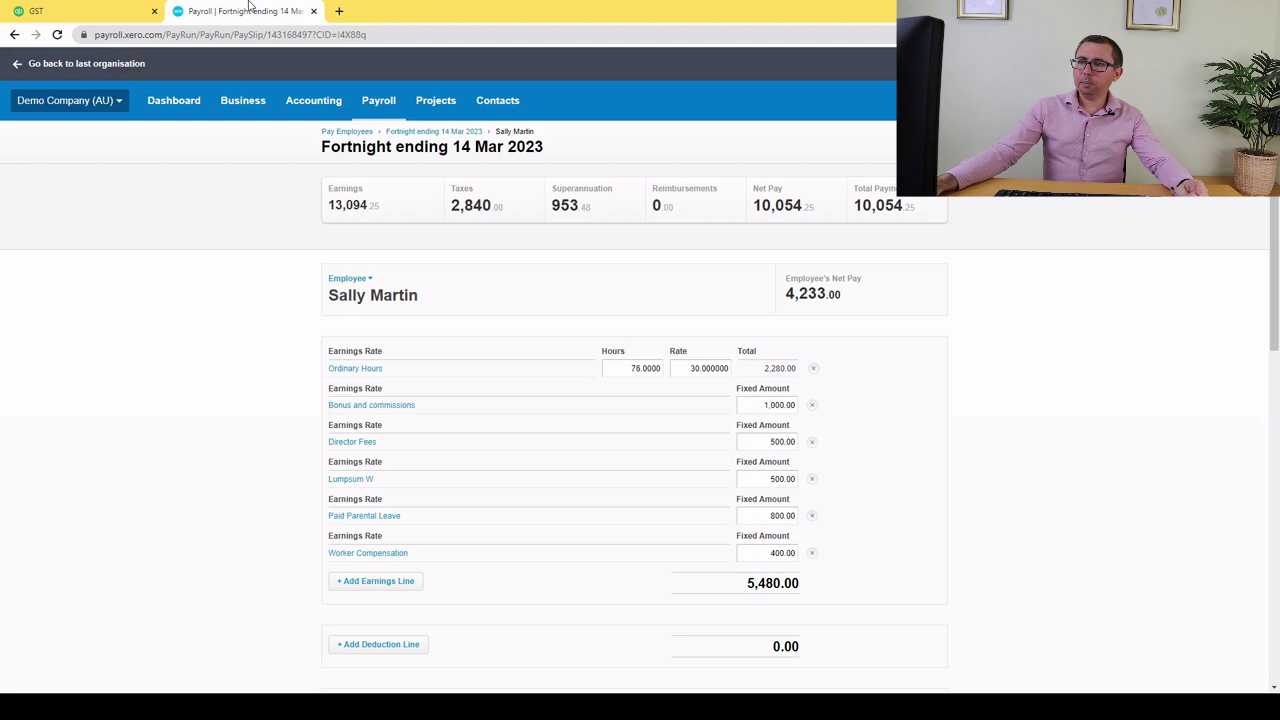
left_click(114, 9)
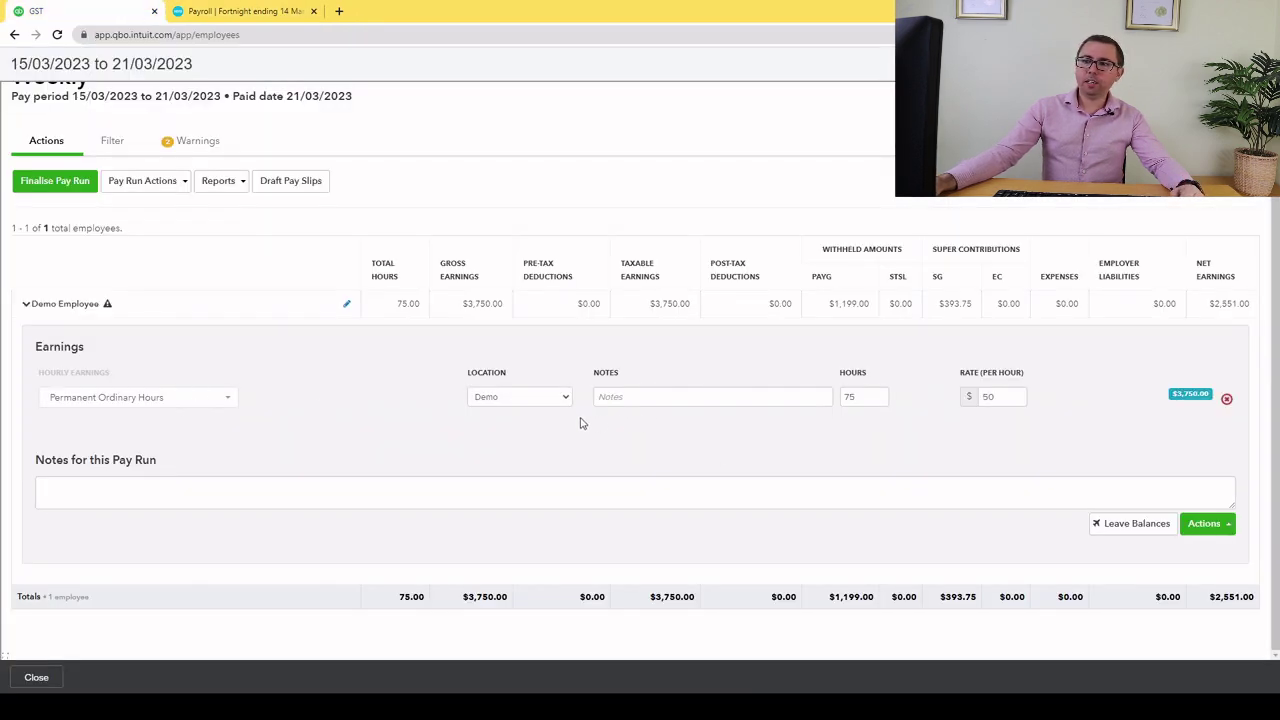
left_click(200, 397)
left_click(200, 397)
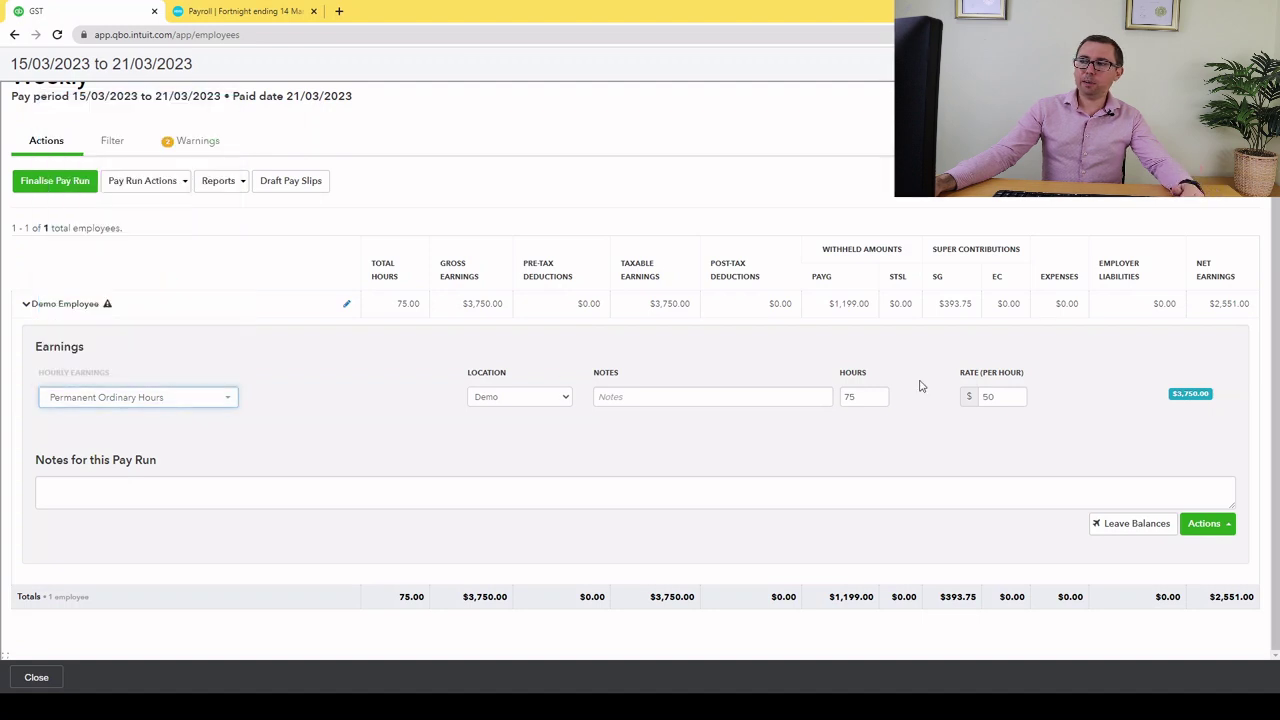
- Switch to Xero and examine the earnings, deduction and tax lines on the employee's payslip
left_click(300, 9)
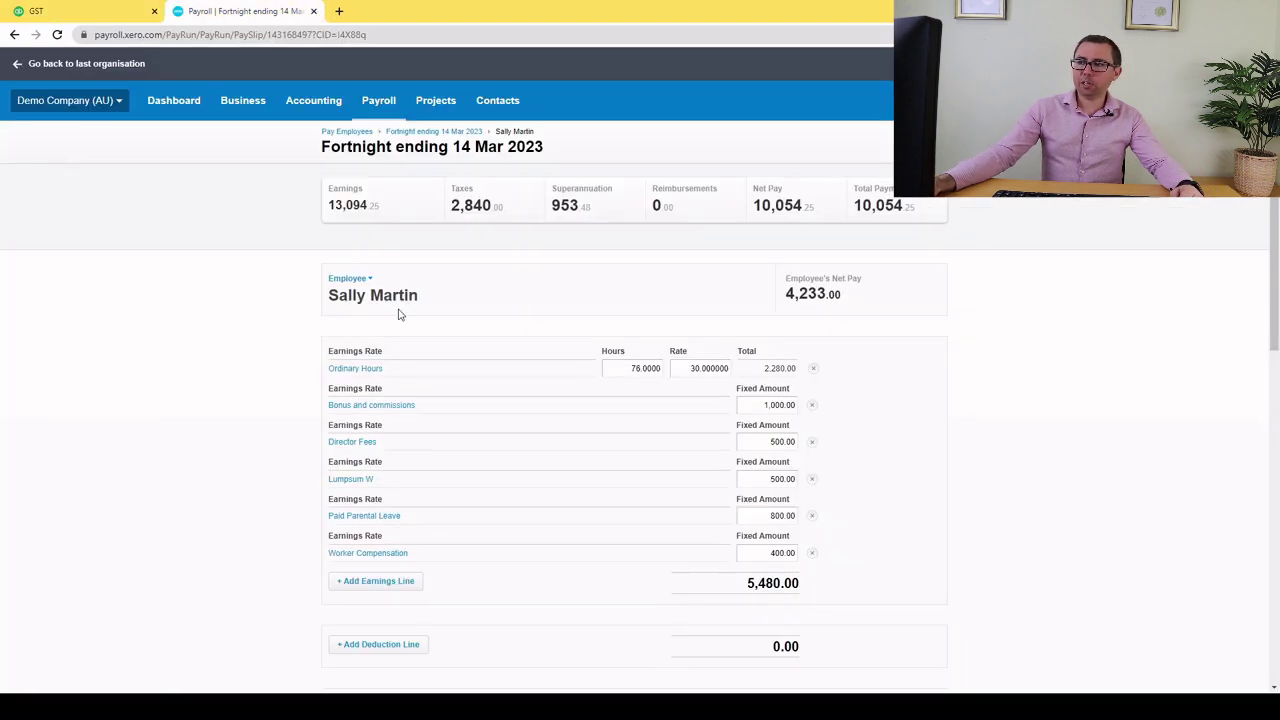
scroll(408, 326, "down", 2)
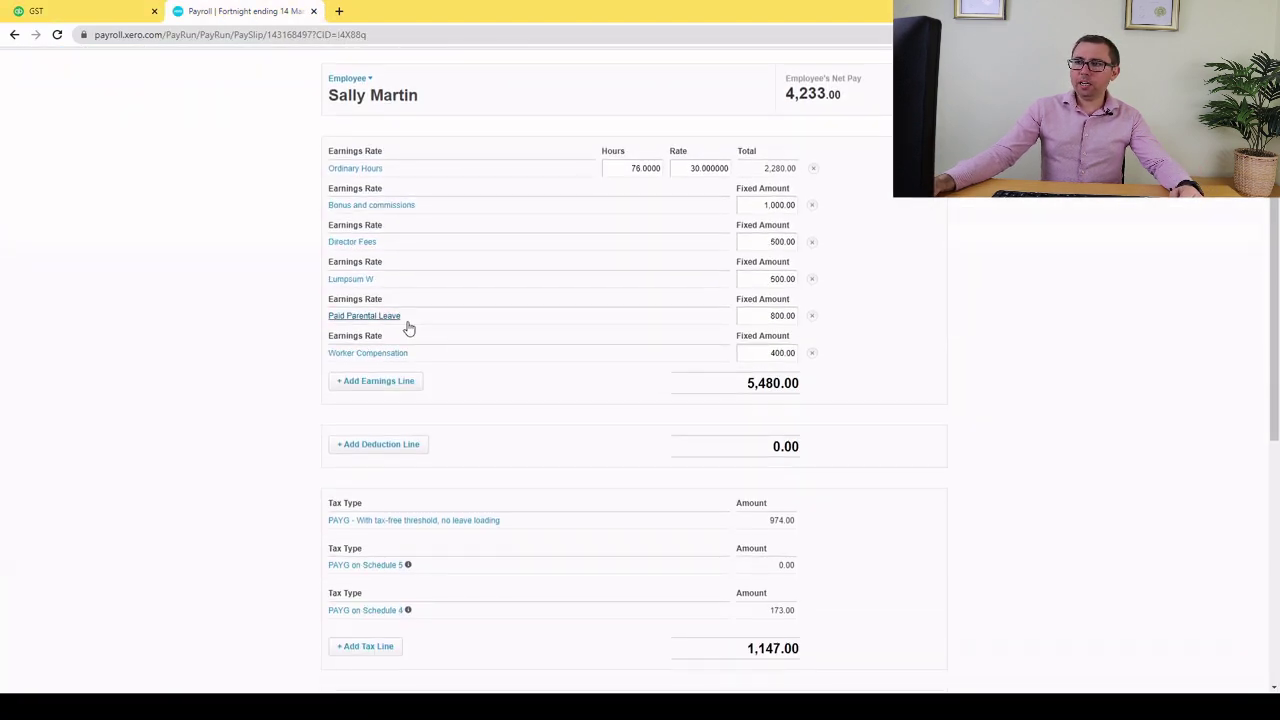
scroll(408, 326, "up", 3)
- Switch to QuickBooks Online, open the desired net payment form from Demo Employee's pay run actions, and cancel it
left_click(71, 7)
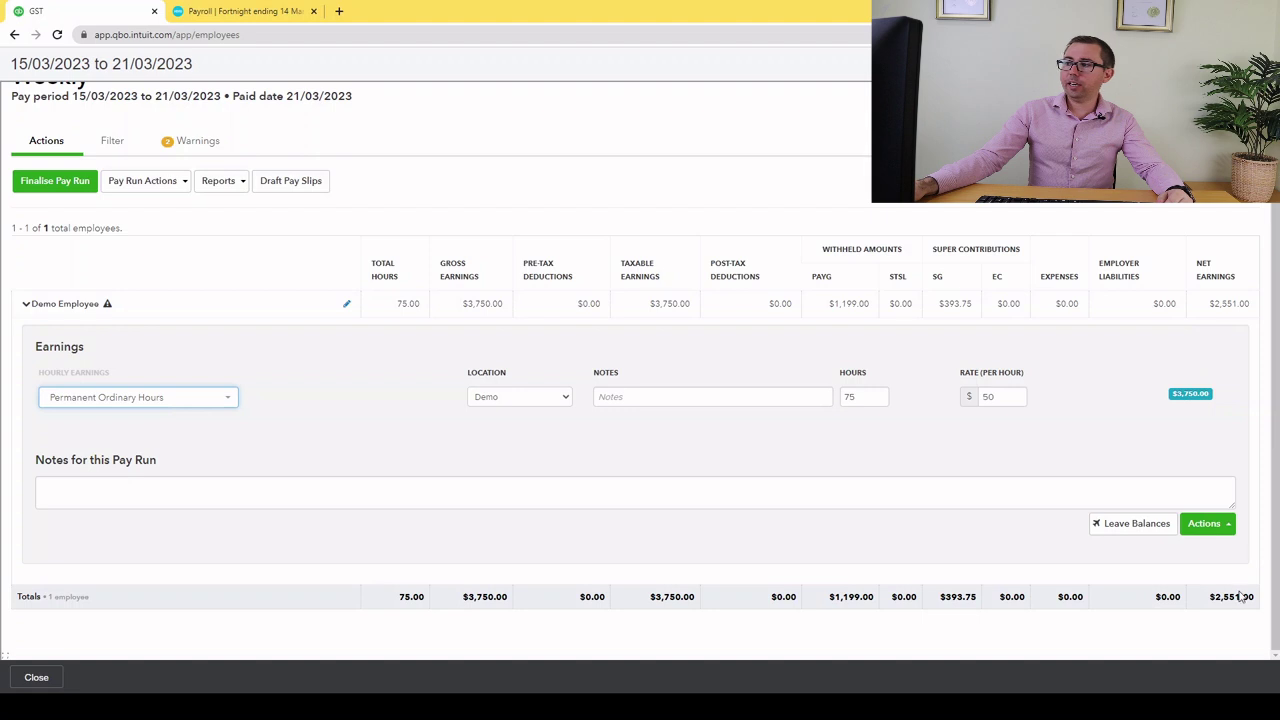
left_click(1228, 526)
left_click(1134, 235)
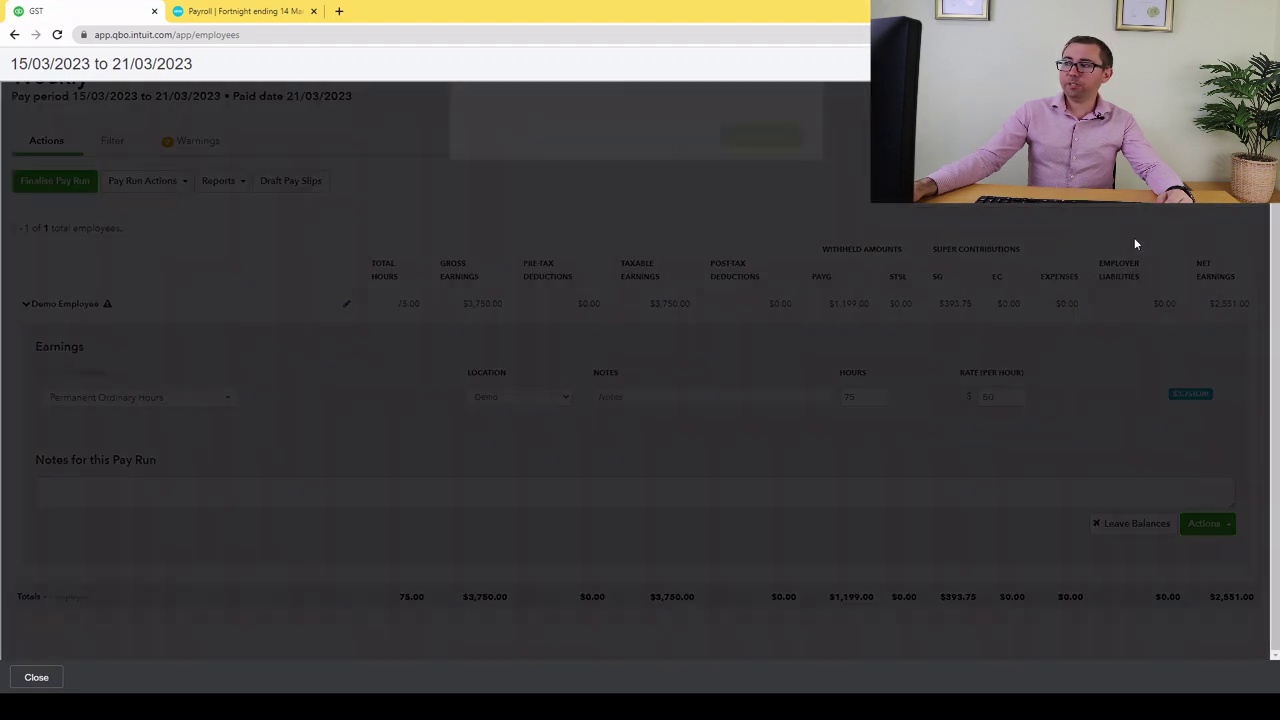
left_click(692, 318)
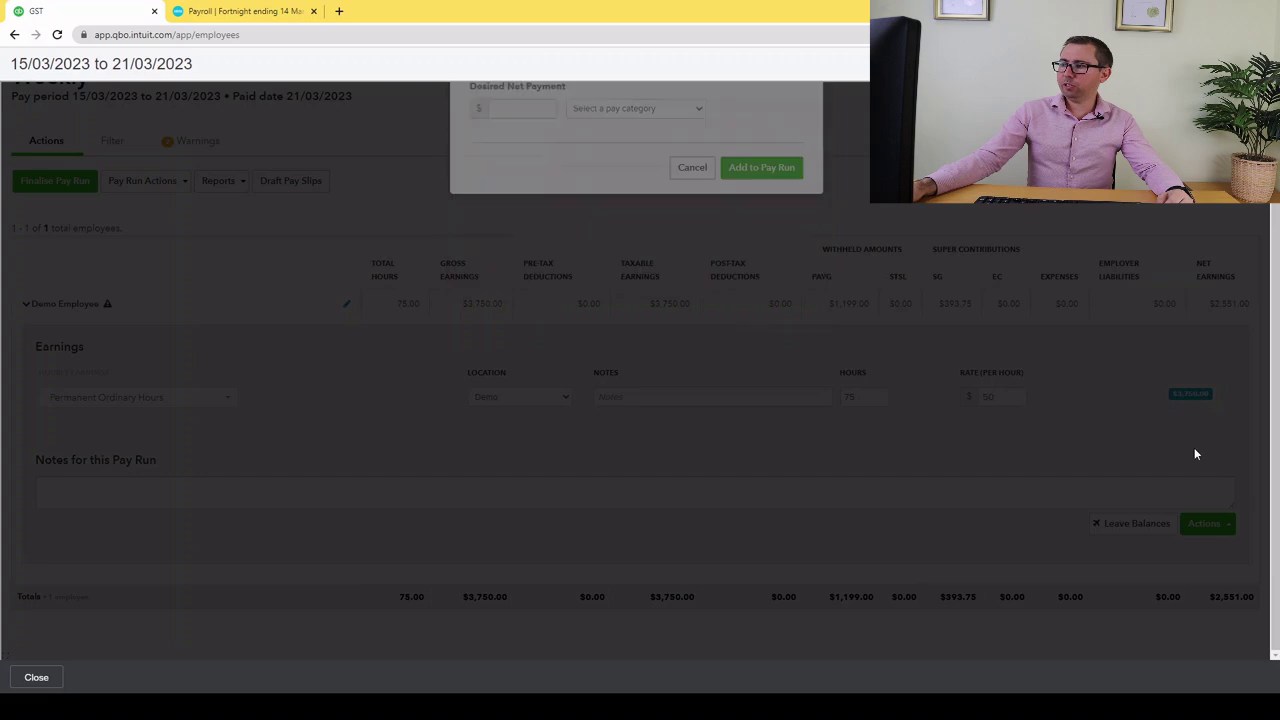
- Calculate the gross payment for Demo Employee from a desired net payment of $300 using the Permanent Ordinary Hours pay category
left_click(1204, 523)
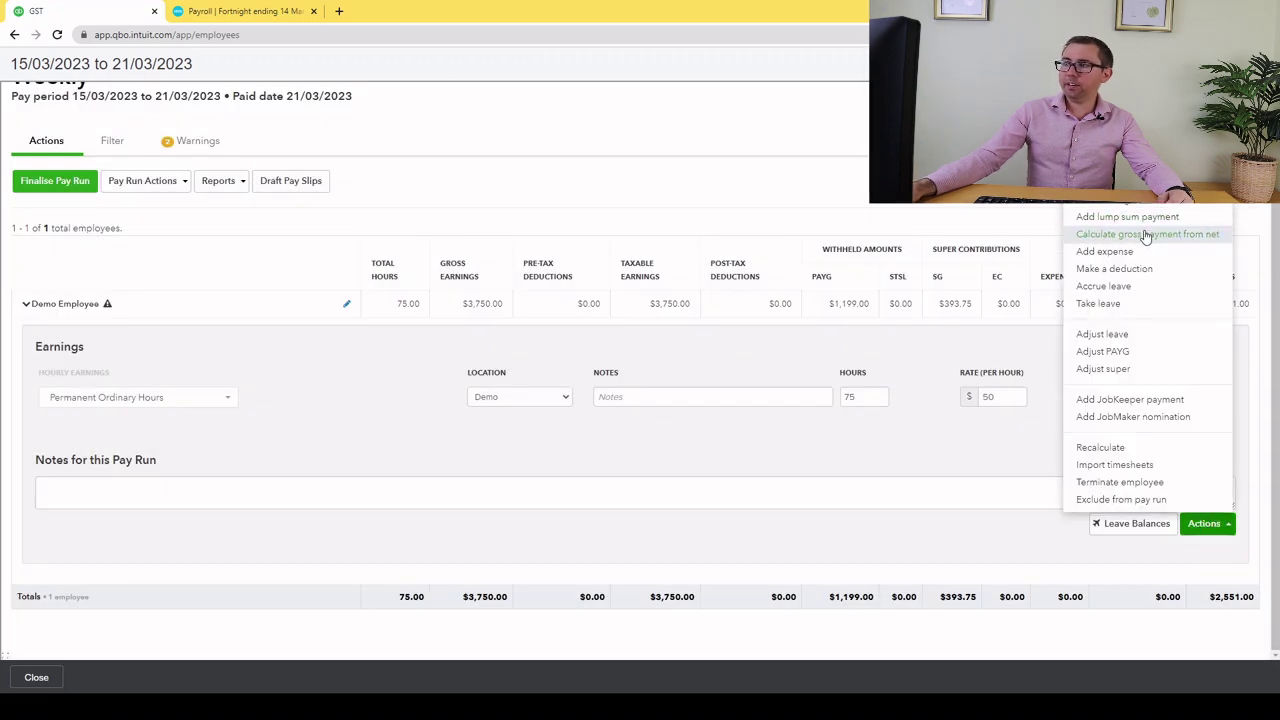
left_click(1141, 236)
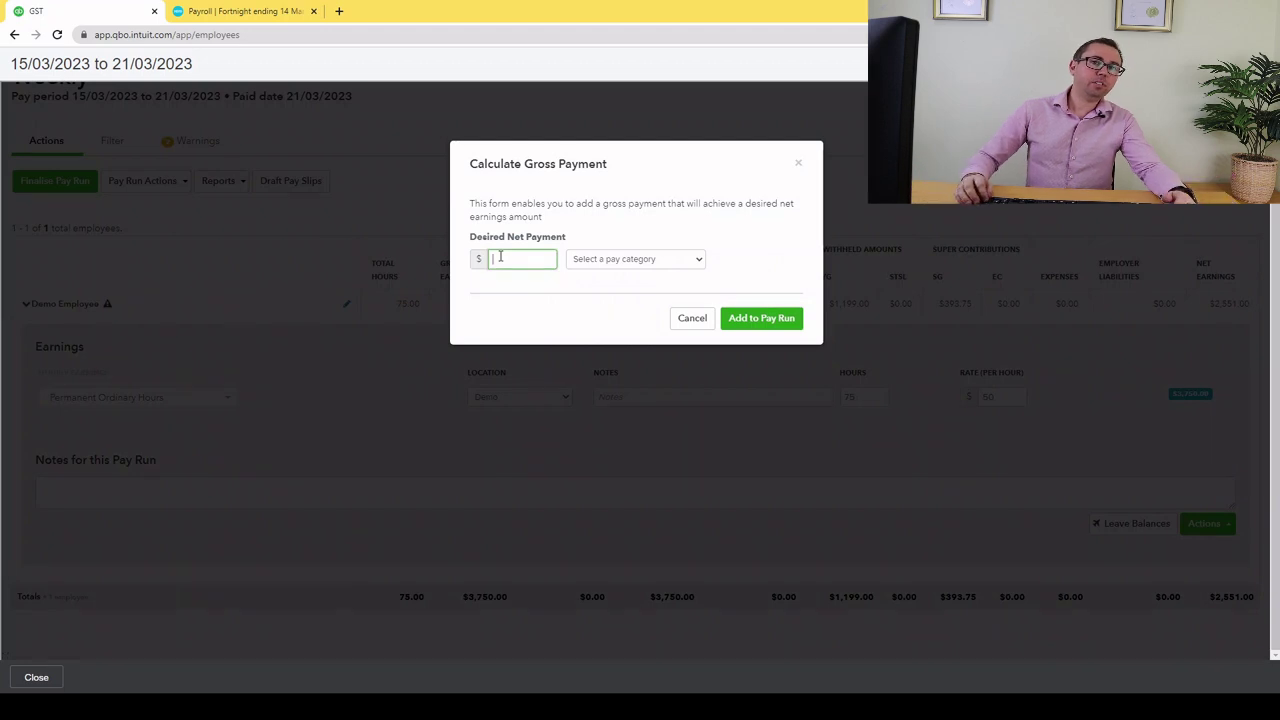
type("300")
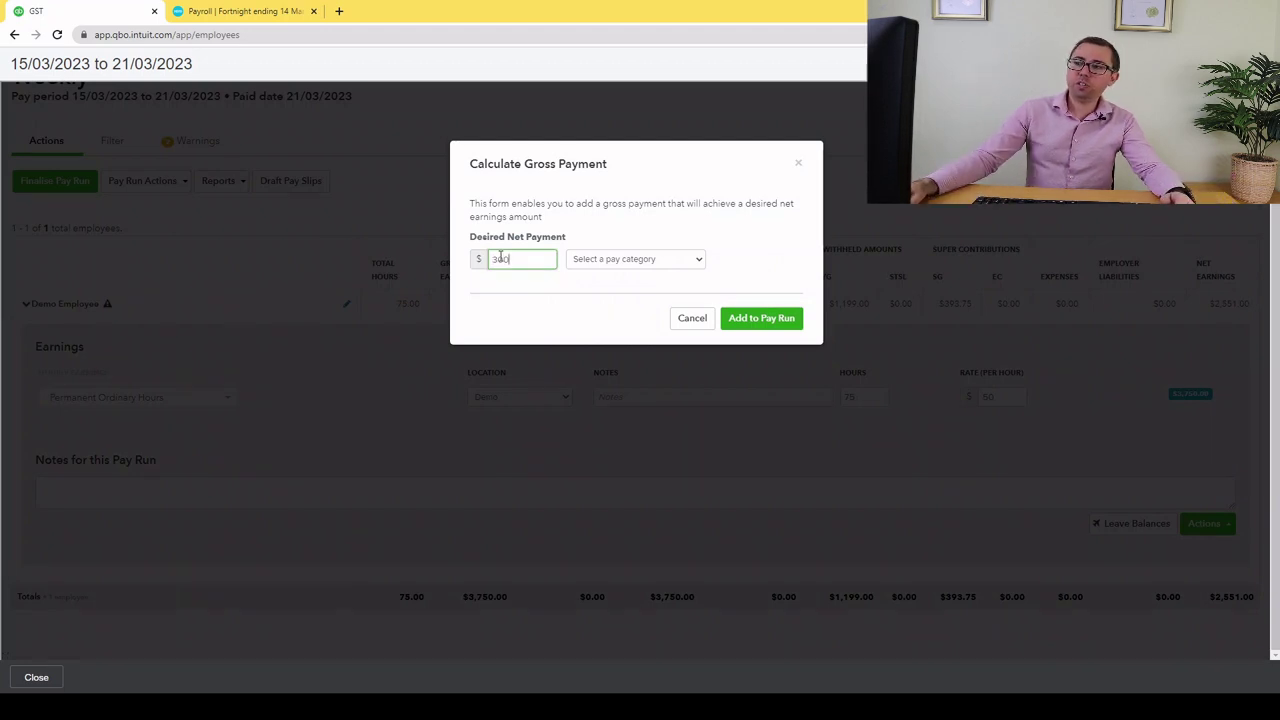
left_click(646, 276)
left_click(651, 258)
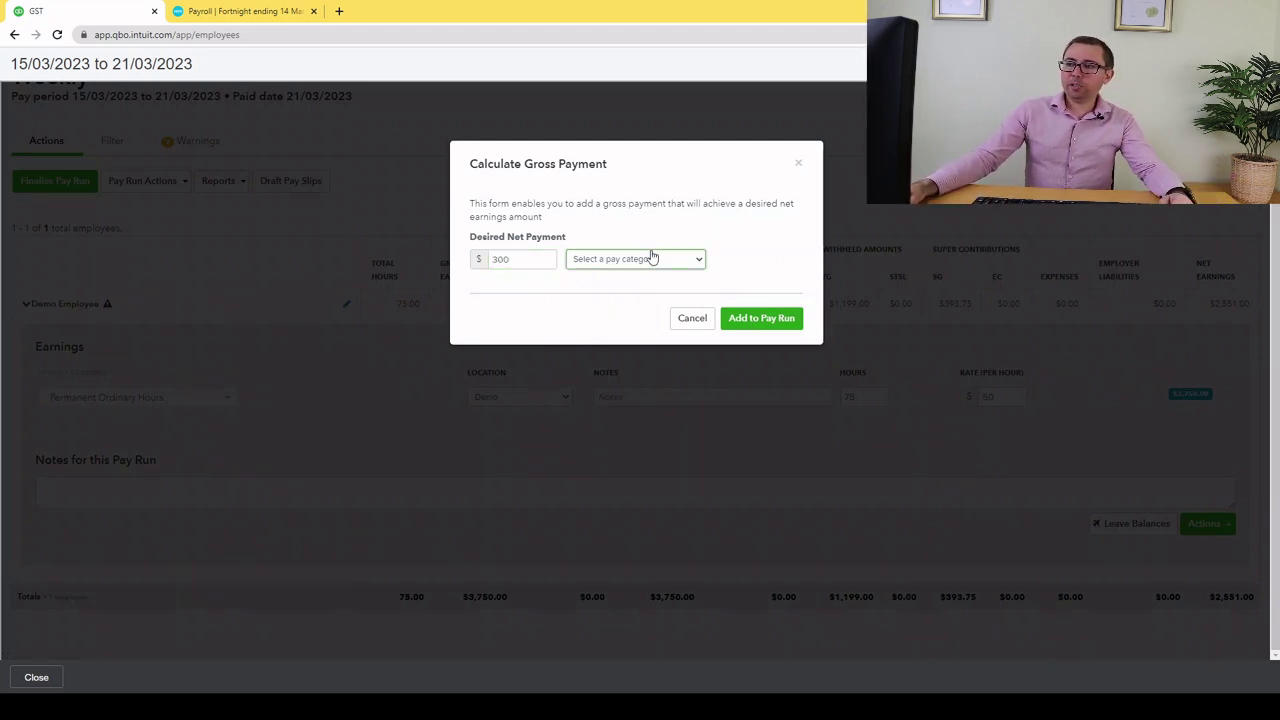
left_click(694, 438)
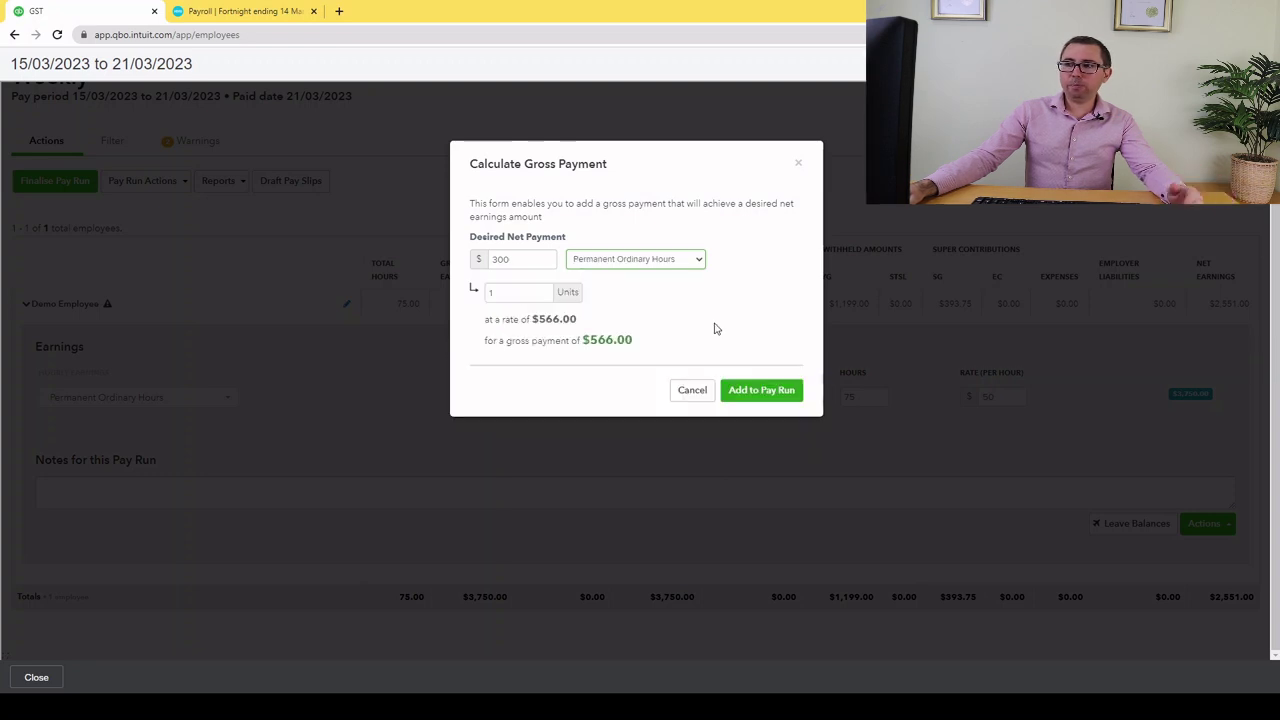
- Examine the calculated rate and gross payment against the desired net amount, and cancel the form without adding it to the pay run
left_click_drag(579, 320, 537, 318)
left_click(535, 314)
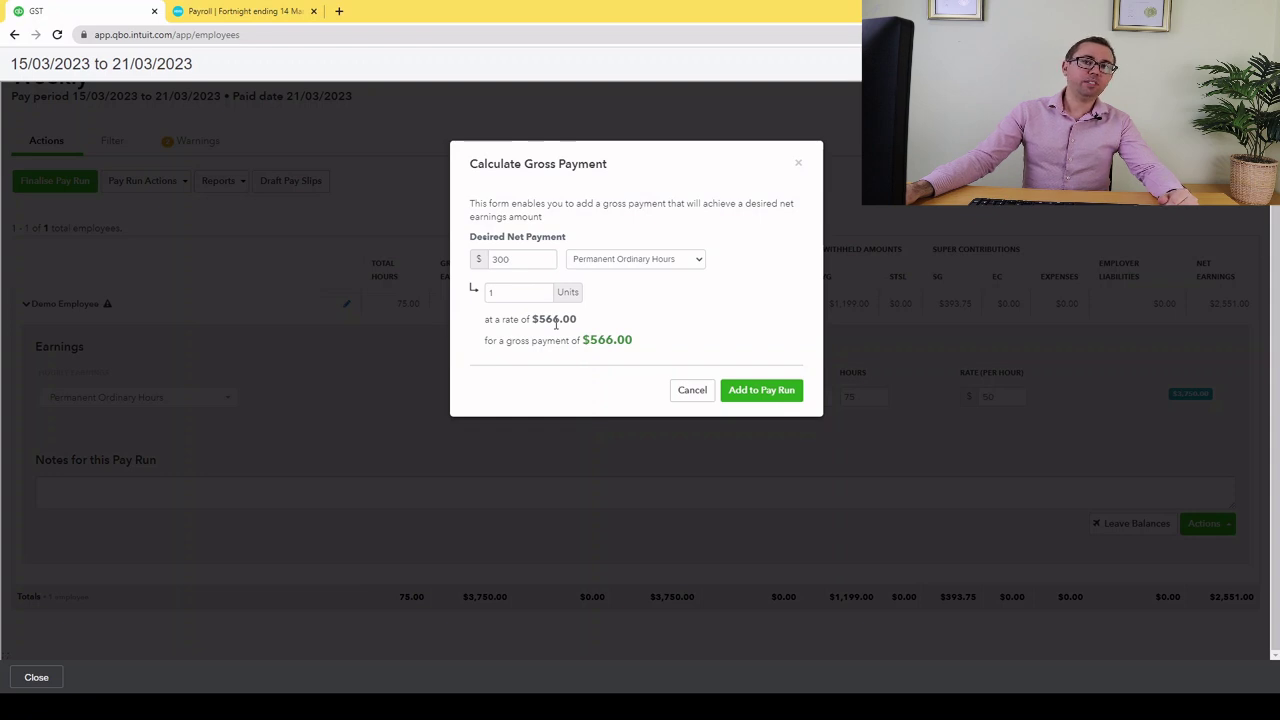
left_click(511, 258)
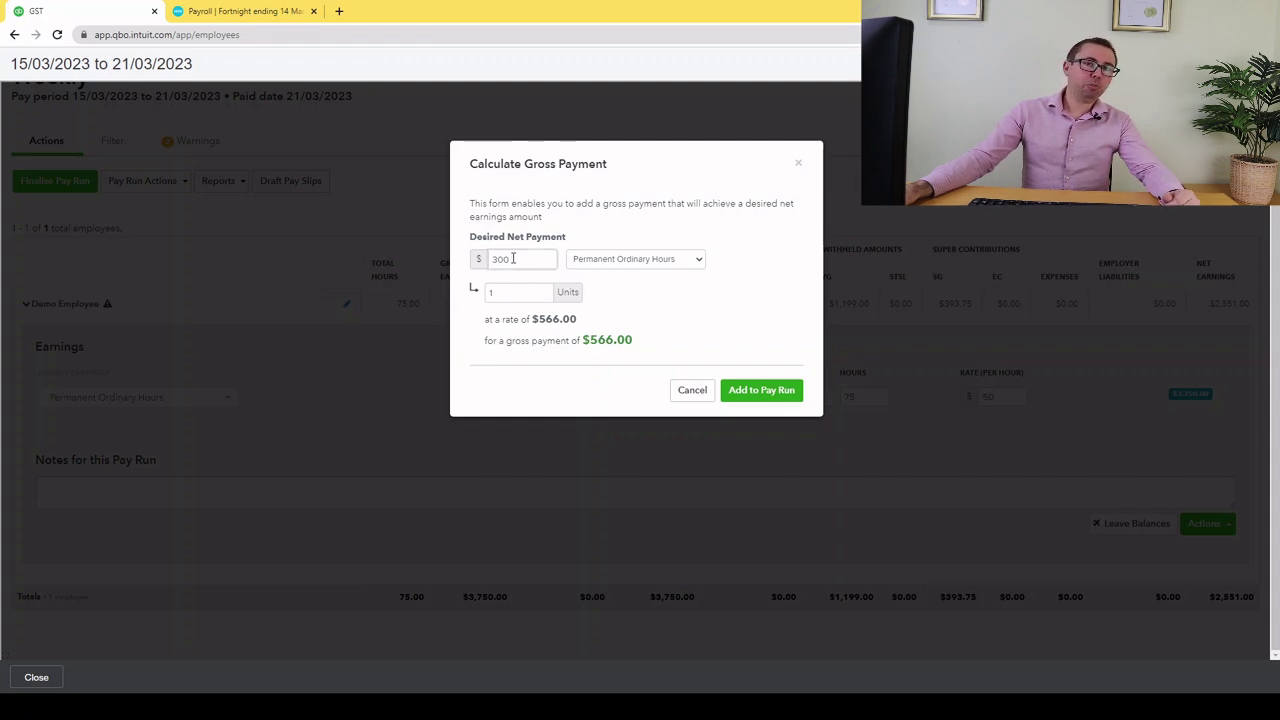
left_click_drag(535, 320, 564, 320)
left_click(560, 320)
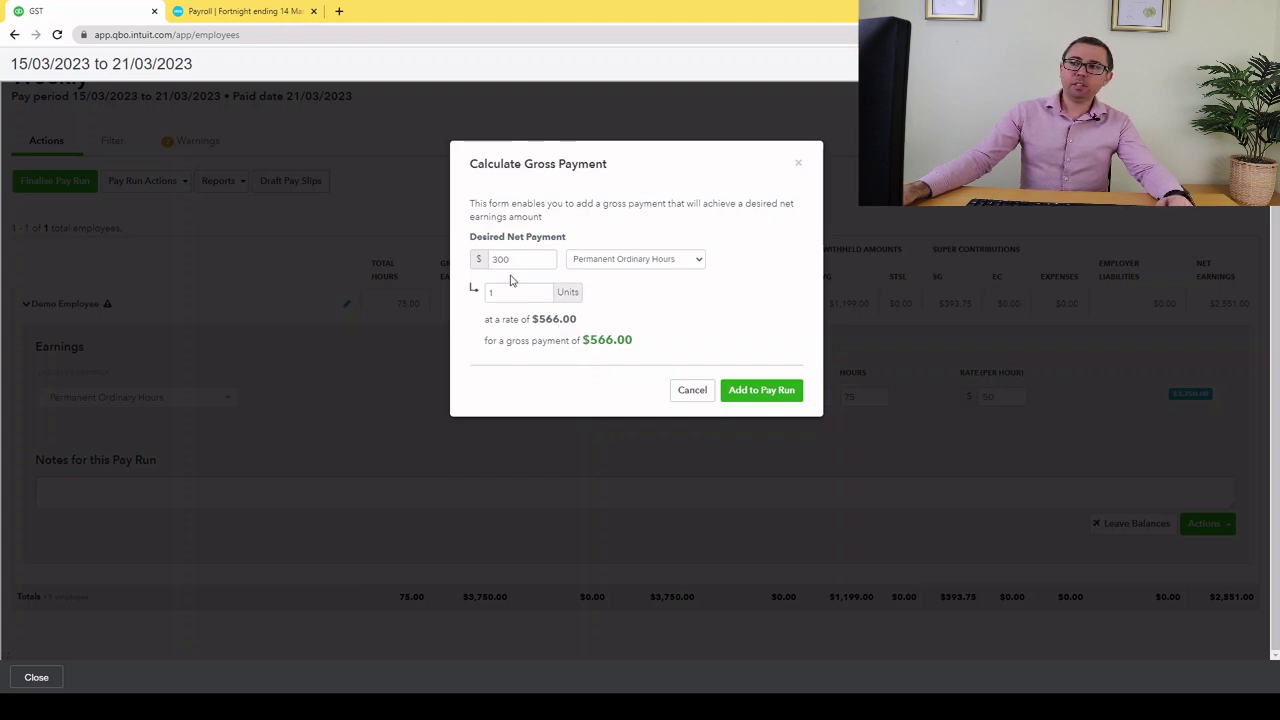
left_click_drag(584, 320, 538, 318)
left_click(538, 318)
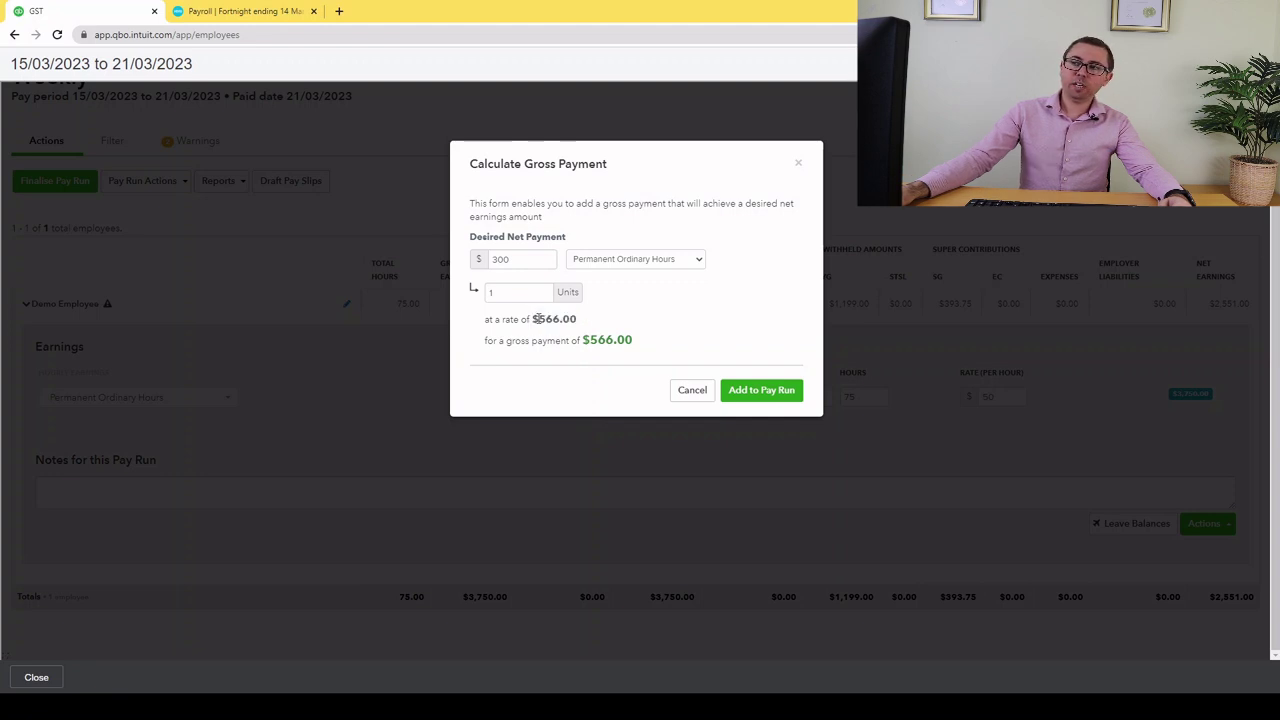
left_click_drag(540, 318, 562, 320)
left_click(562, 320)
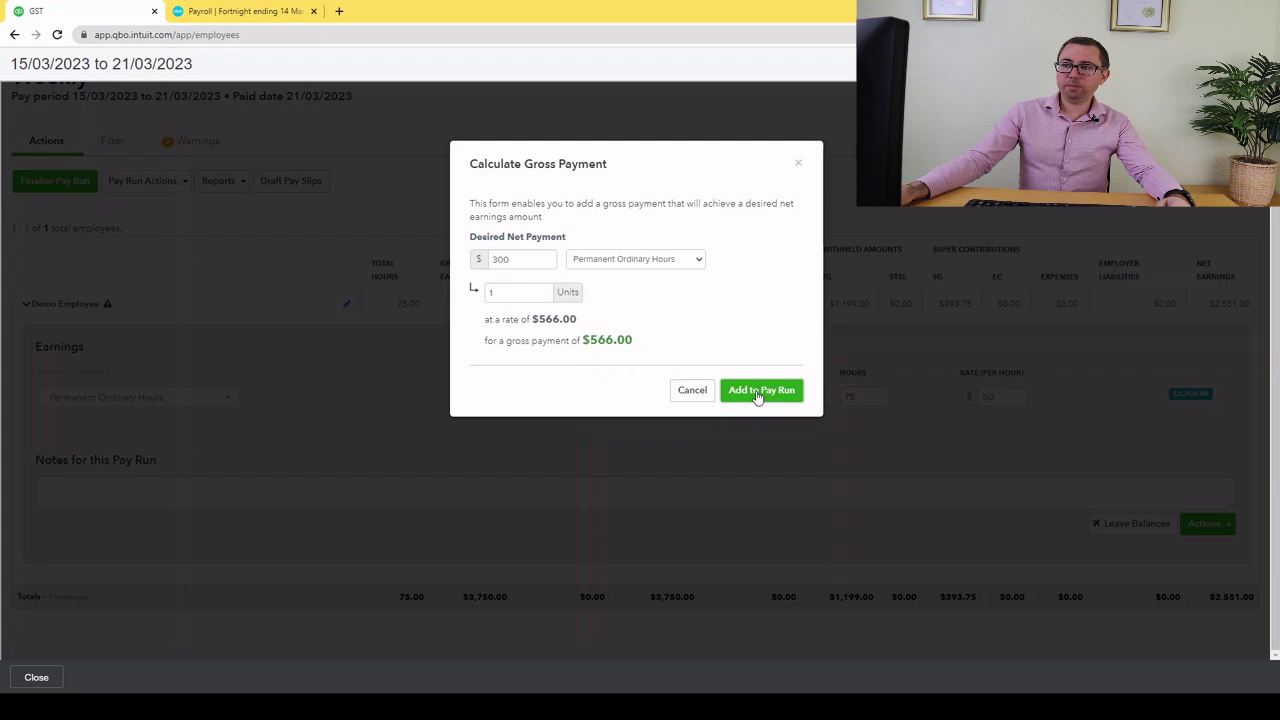
left_click(705, 392)
- Switch to Xero and check the employee's ordinary hours rate and net pay on the payslip, comparing it with QuickBooks Online
left_click(253, 10)
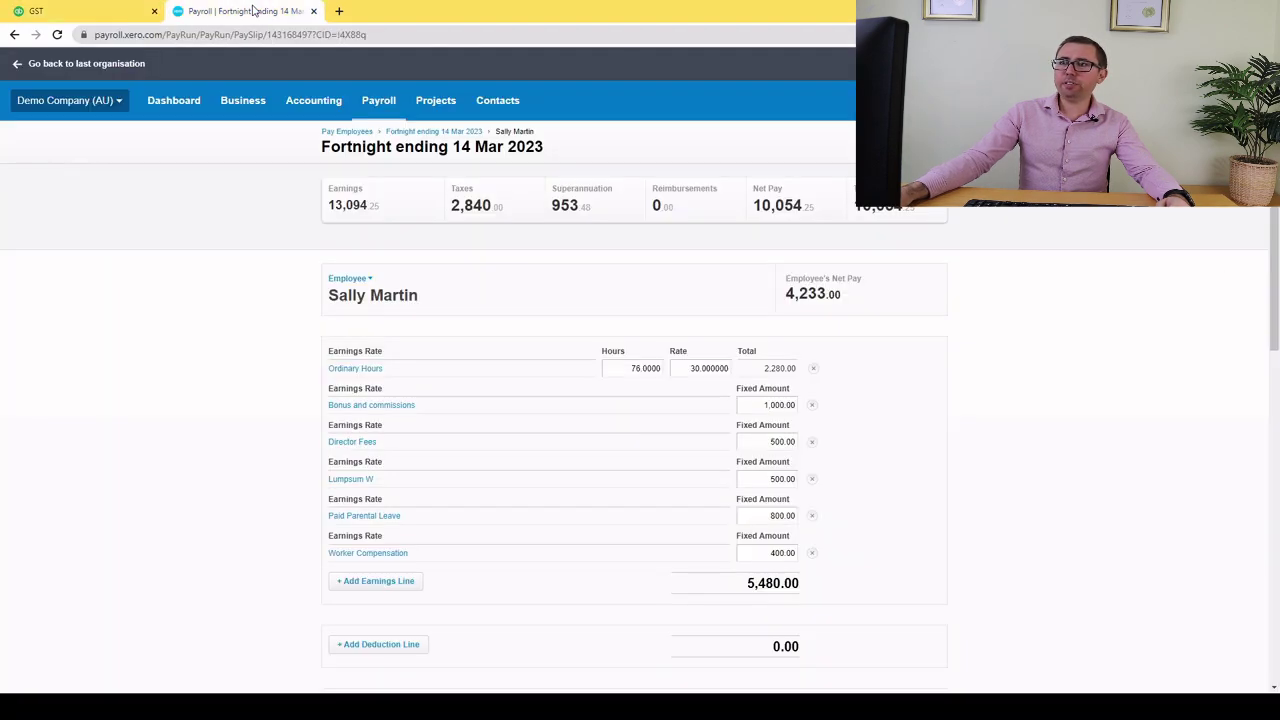
left_click(110, 10)
left_click(196, 8)
double_click(712, 368)
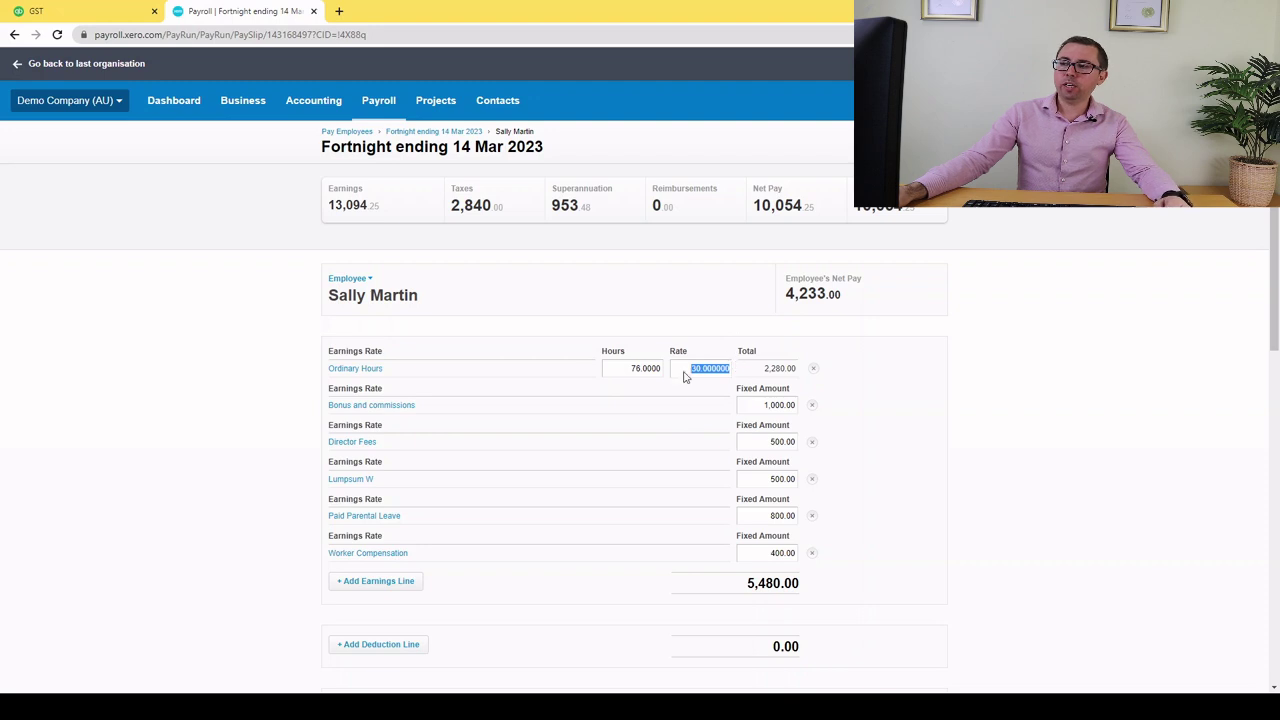
left_click_drag(840, 297, 768, 294)
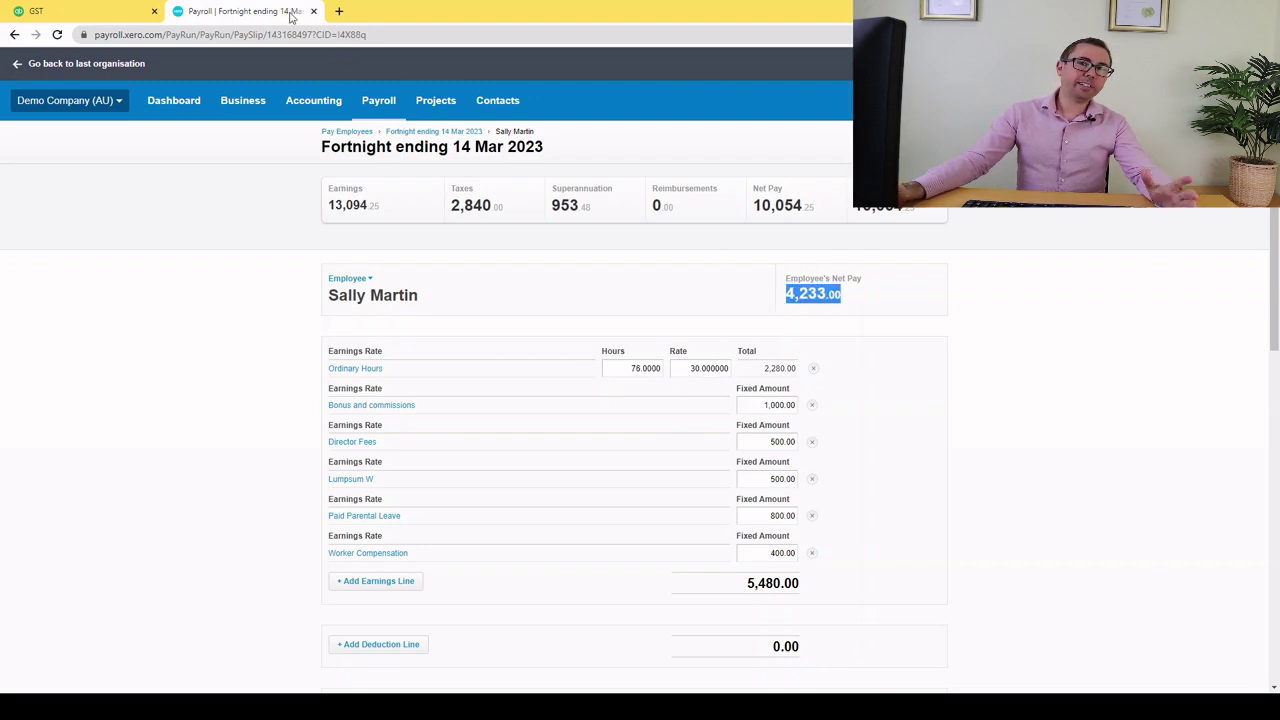
- Switch to QuickBooks Online, look over Demo Employee's pay run actions, collapse the employee's details, and close the weekly pay run
left_click(104, 7)
left_click(1207, 523)
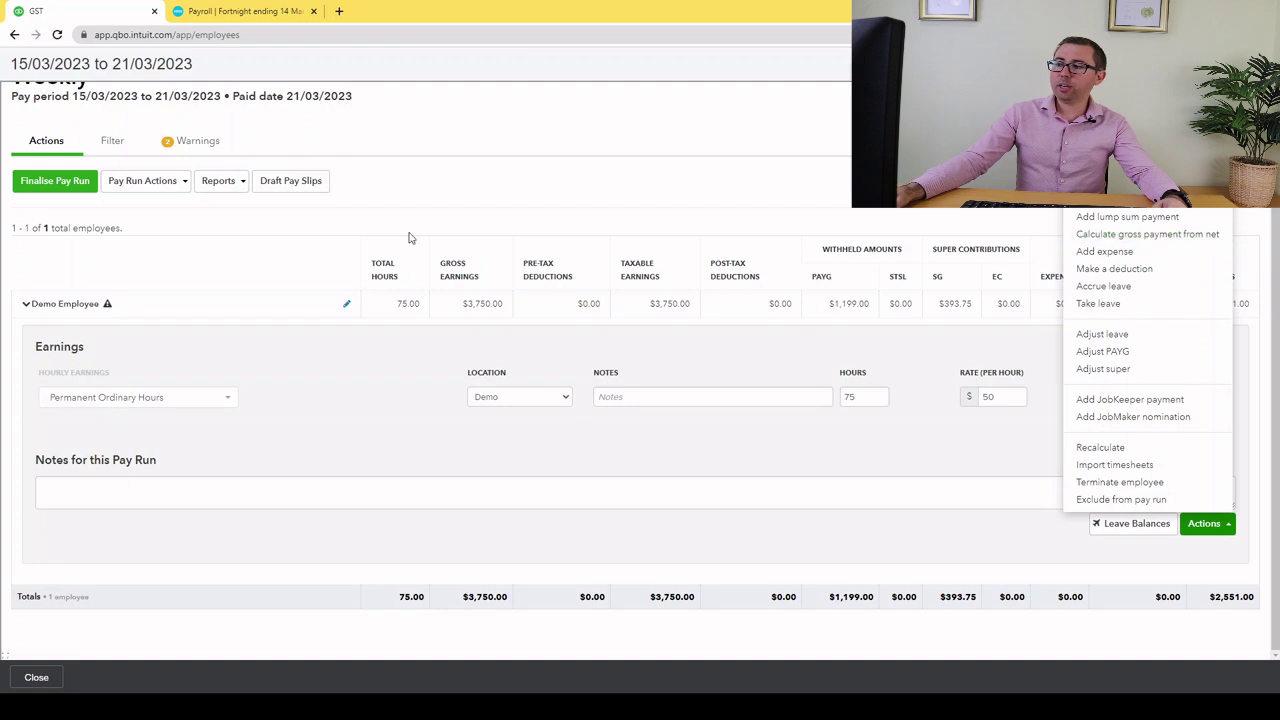
left_click(34, 303)
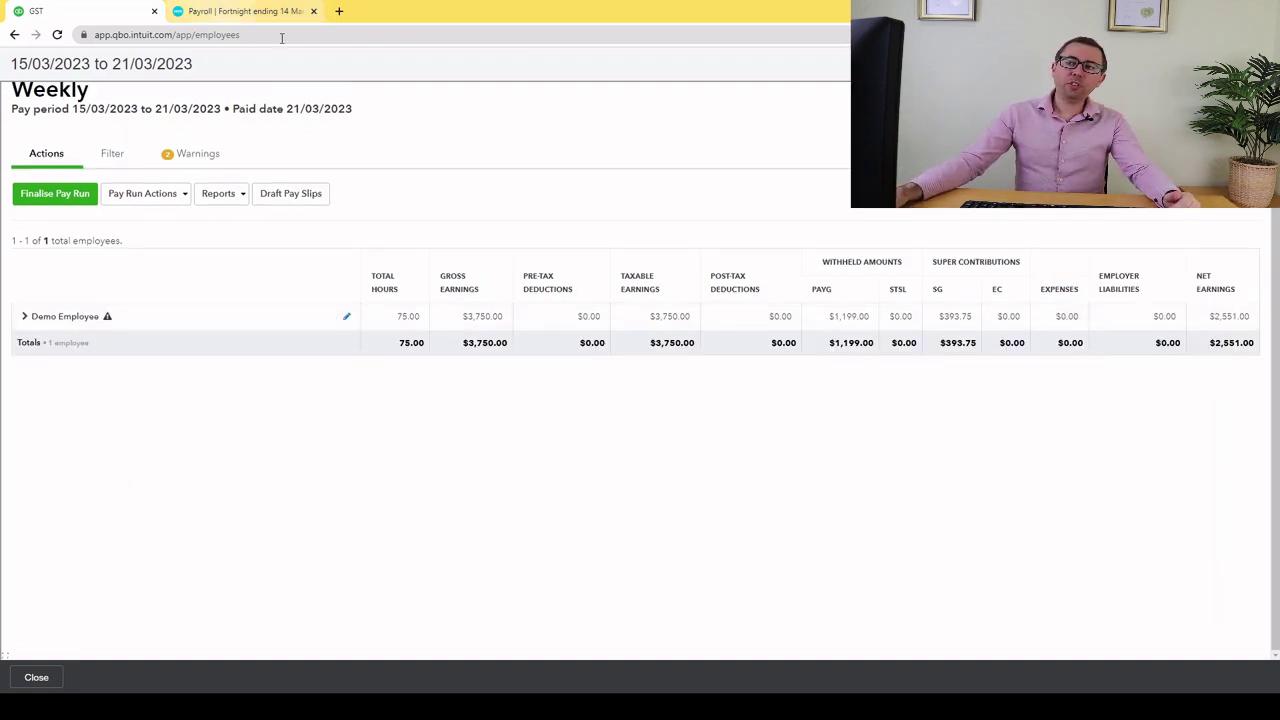
left_click(1260, 64)
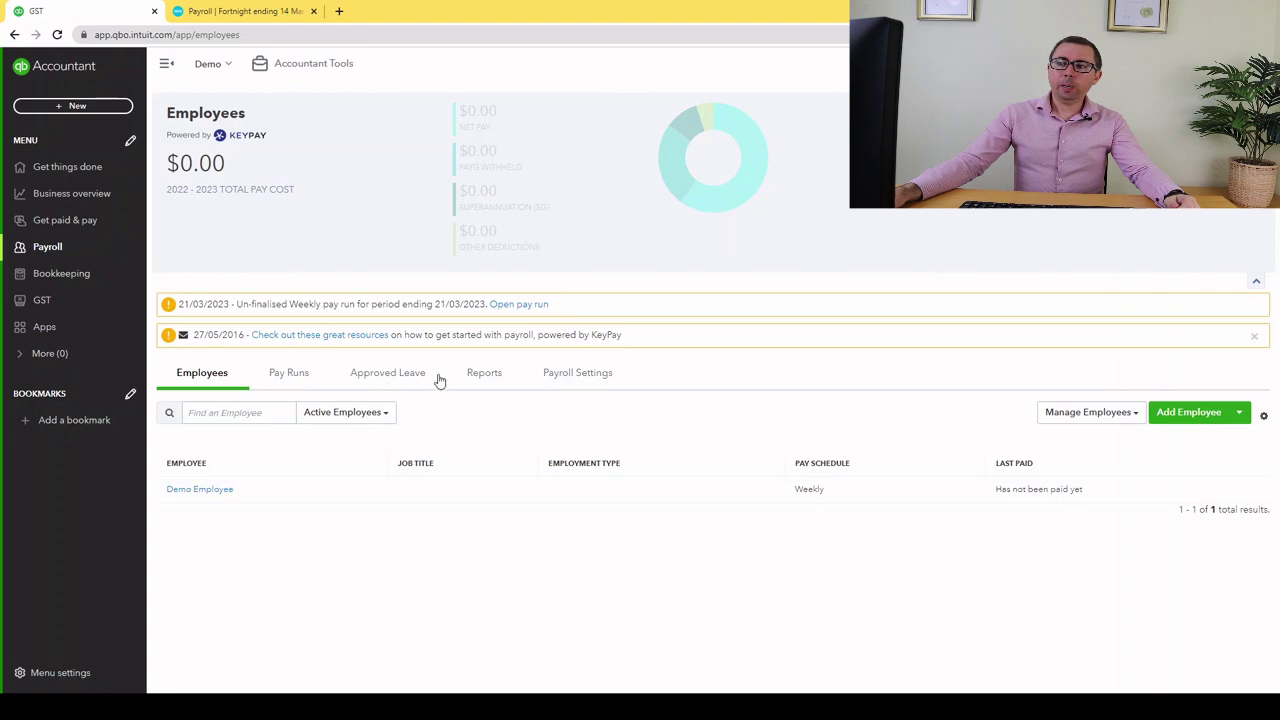
- Look through the available payroll reports and open the Super payments report
left_click(474, 376)
scroll(474, 378, "down", 2)
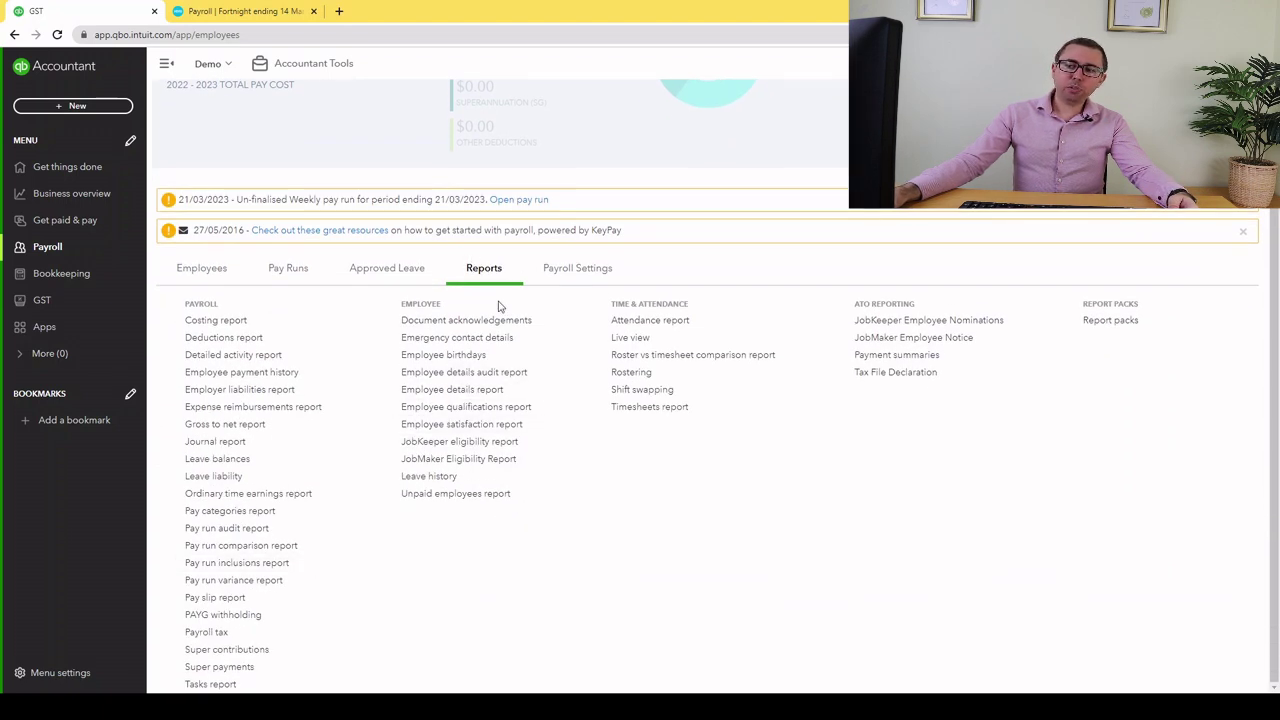
left_click(229, 668)
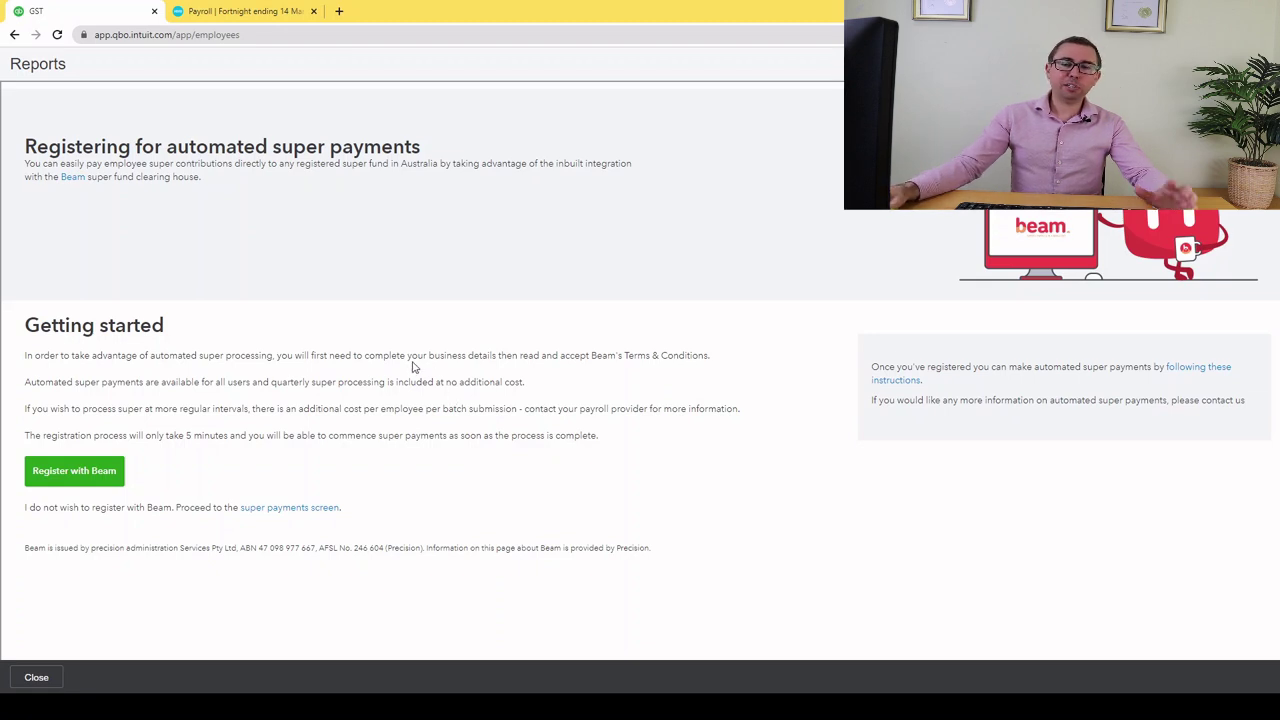
- Switch to Xero, open the payroll Superannuation page, and read its subscription requirement for automatic superannuation
left_click(265, 11)
left_click(391, 100)
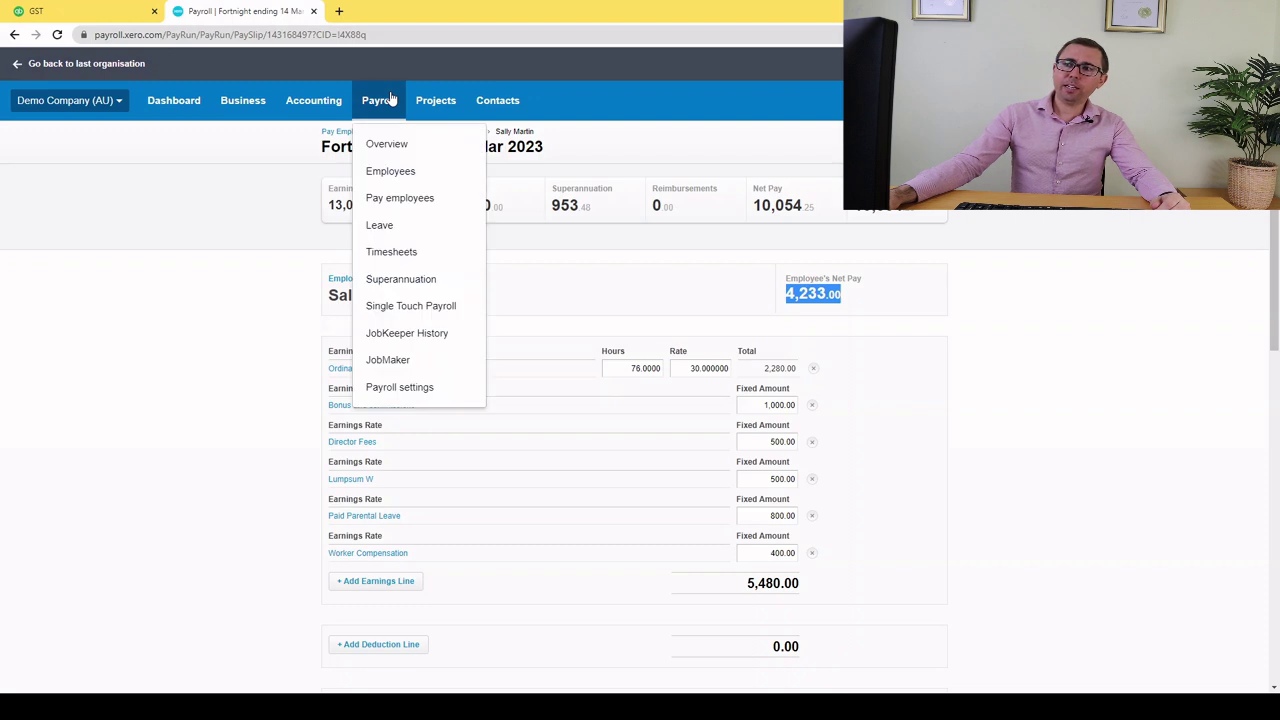
left_click(403, 288)
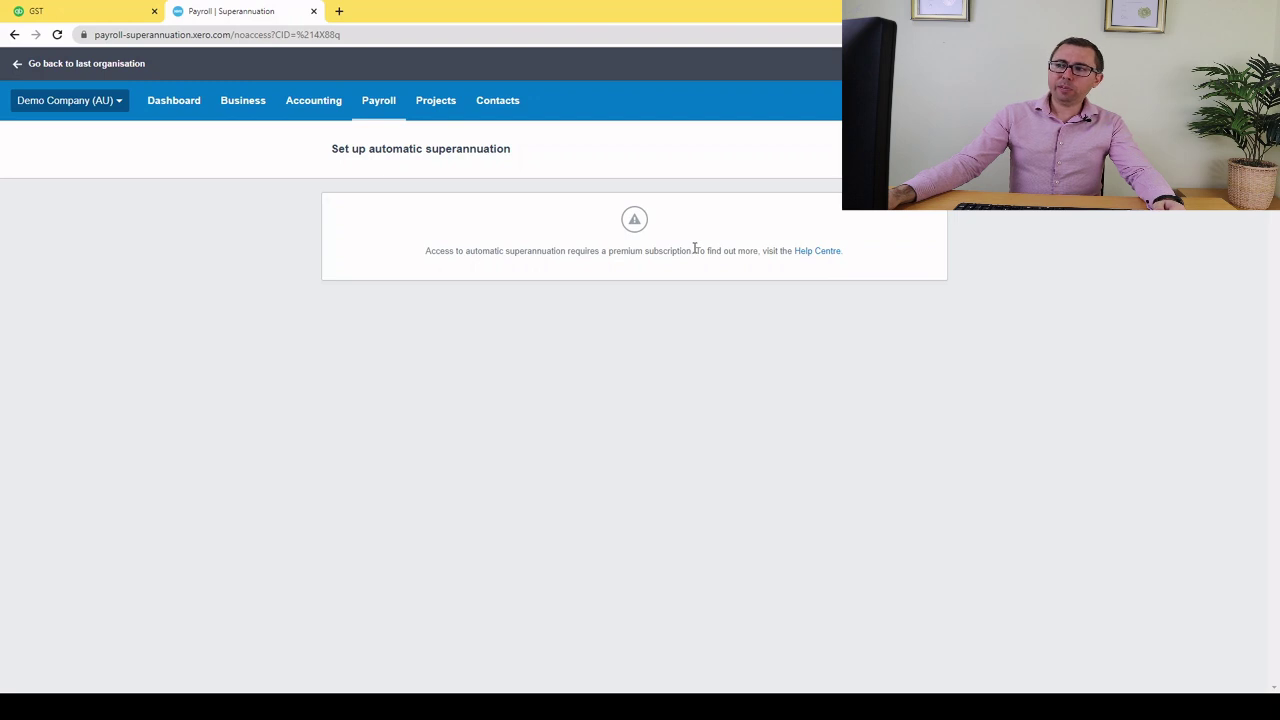
mouse_move(691, 250)
left_mouse_down()
mouse_move(609, 251)
mouse_move(691, 251)
left_mouse_up()
left_click(610, 251)
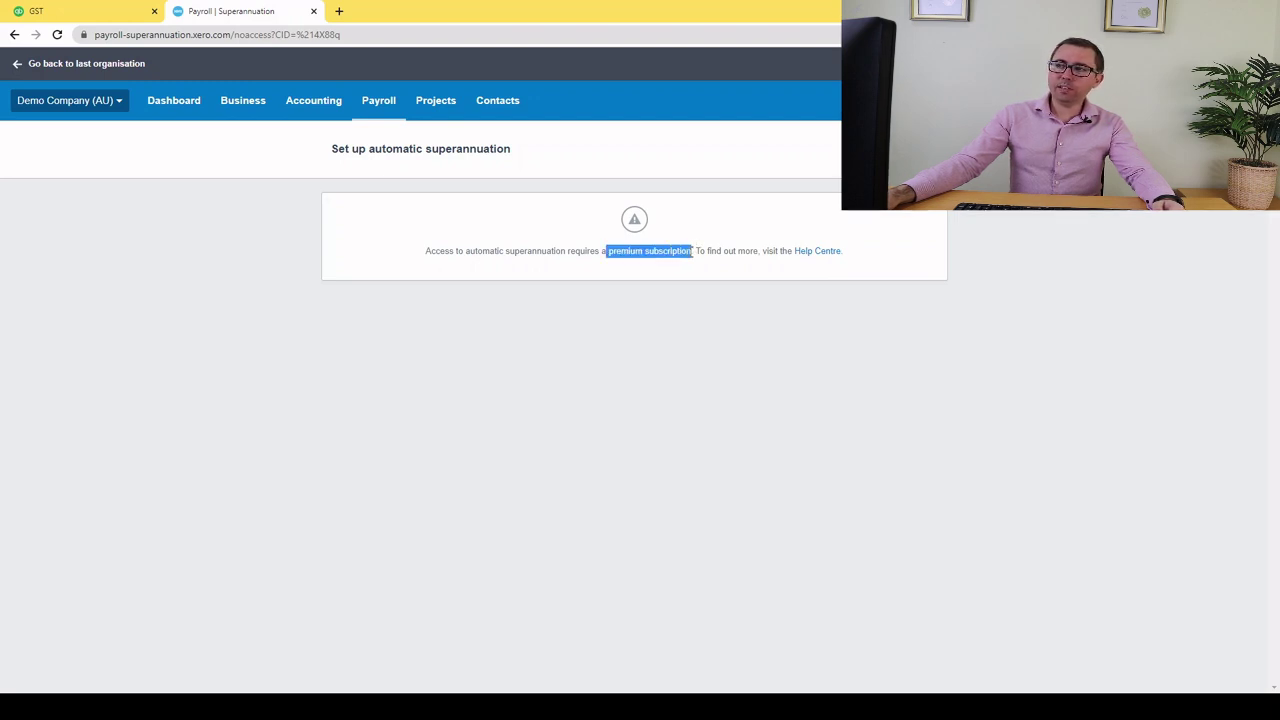
left_click(692, 251)
left_click(691, 251)
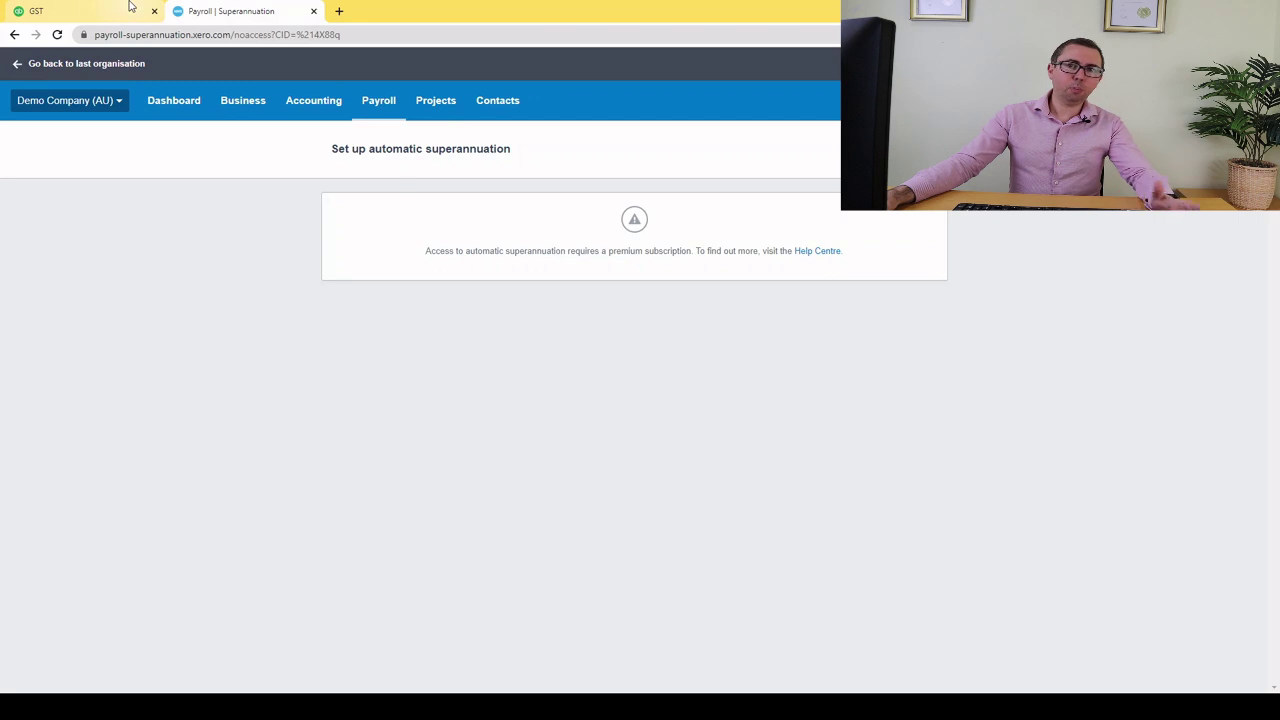
- Switch to QuickBooks Online, close the super payments page, and return to Xero's superannuation page
left_click(98, 6)
left_click(1256, 64)
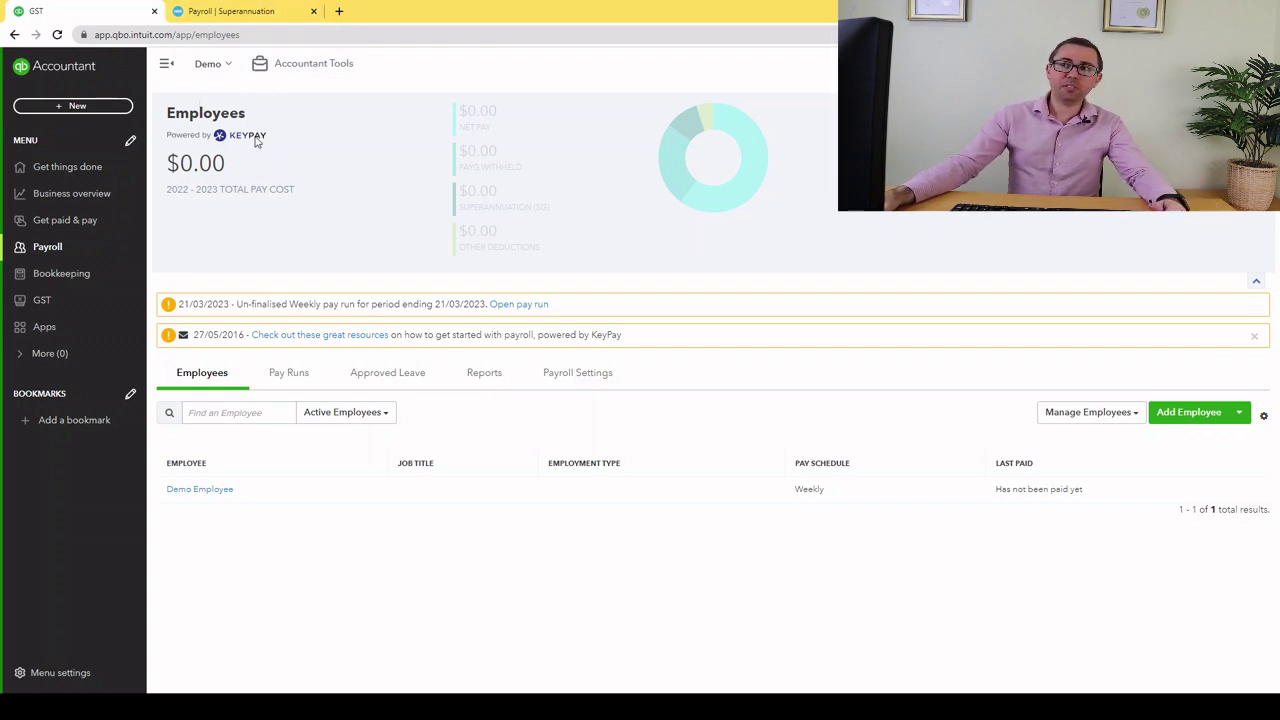
left_click(230, 11)
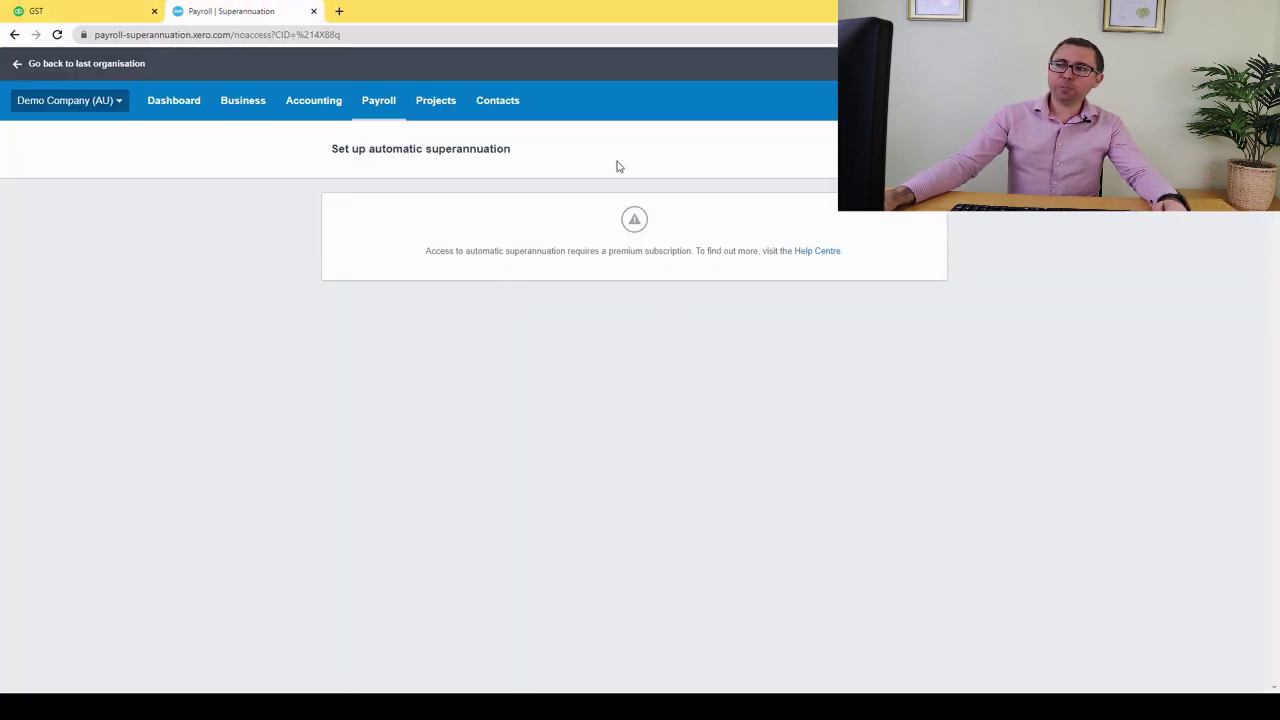
- Review the wording of Xero's automatic superannuation notice and compare it with the QuickBooks Online payroll page
left_click_drag(697, 253, 612, 251)
left_click(612, 251)
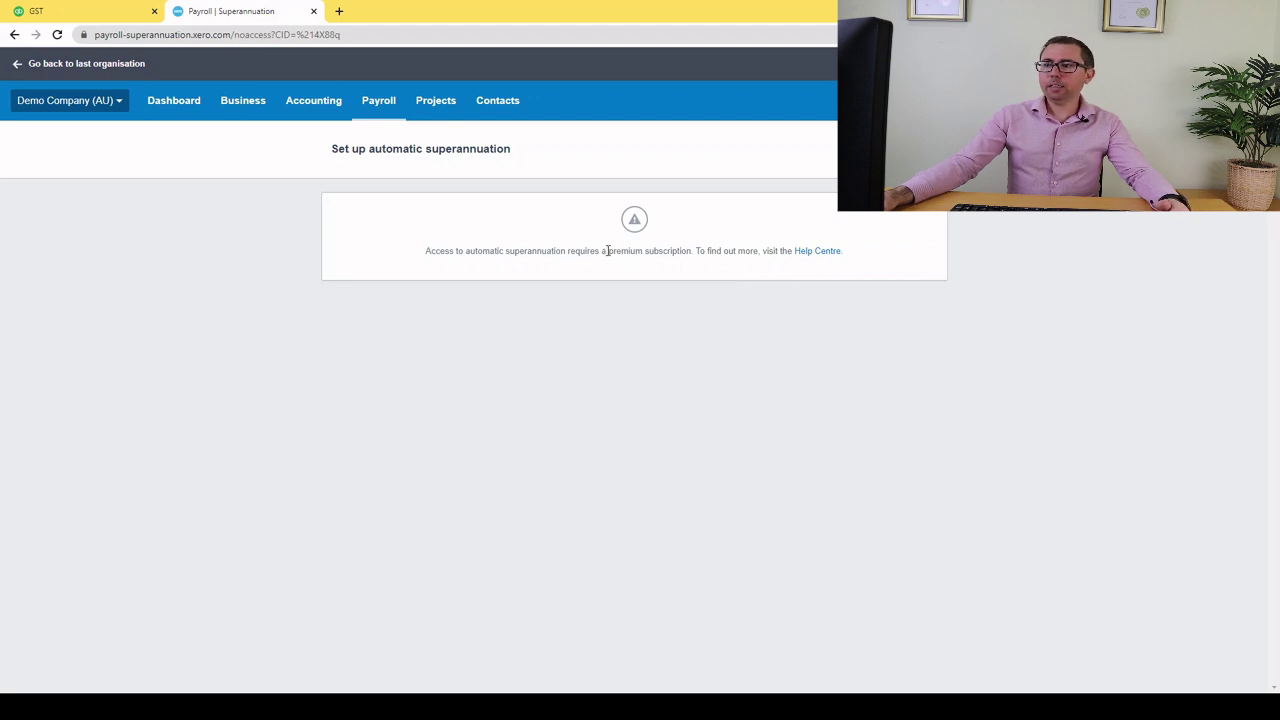
left_click_drag(607, 251, 689, 251)
left_click(690, 252)
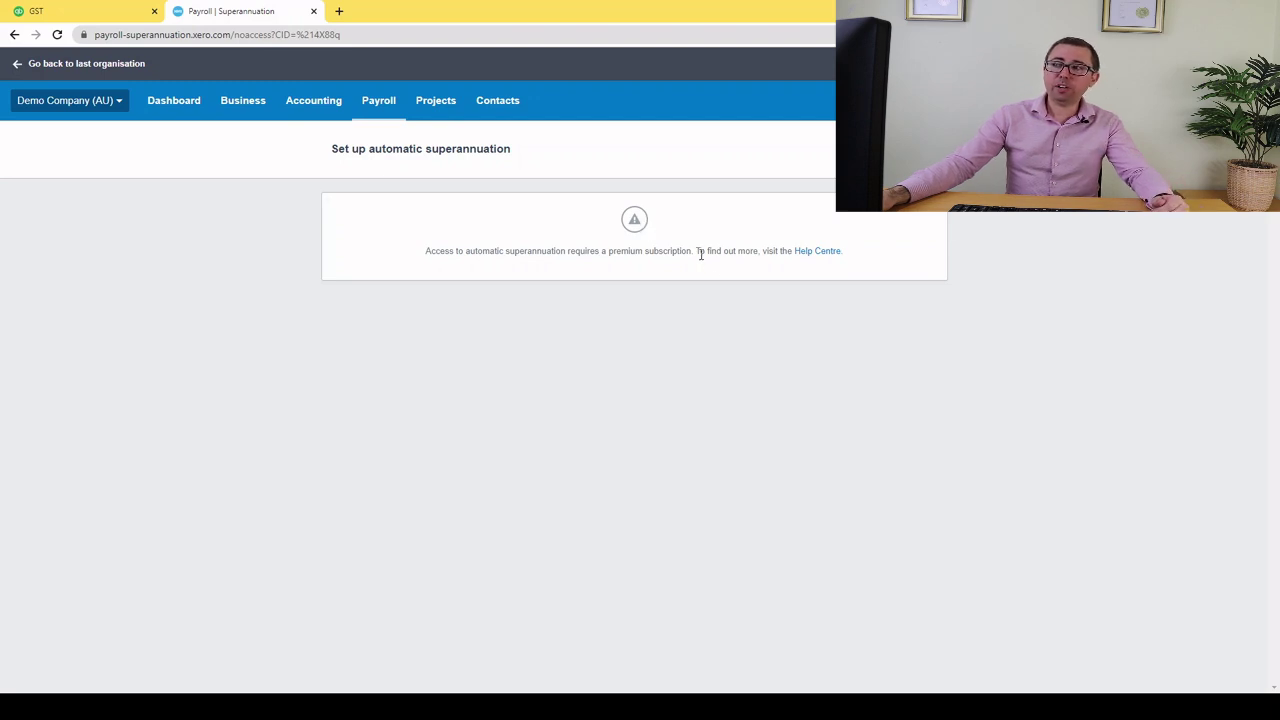
left_click_drag(694, 251, 457, 251)
left_click(457, 251)
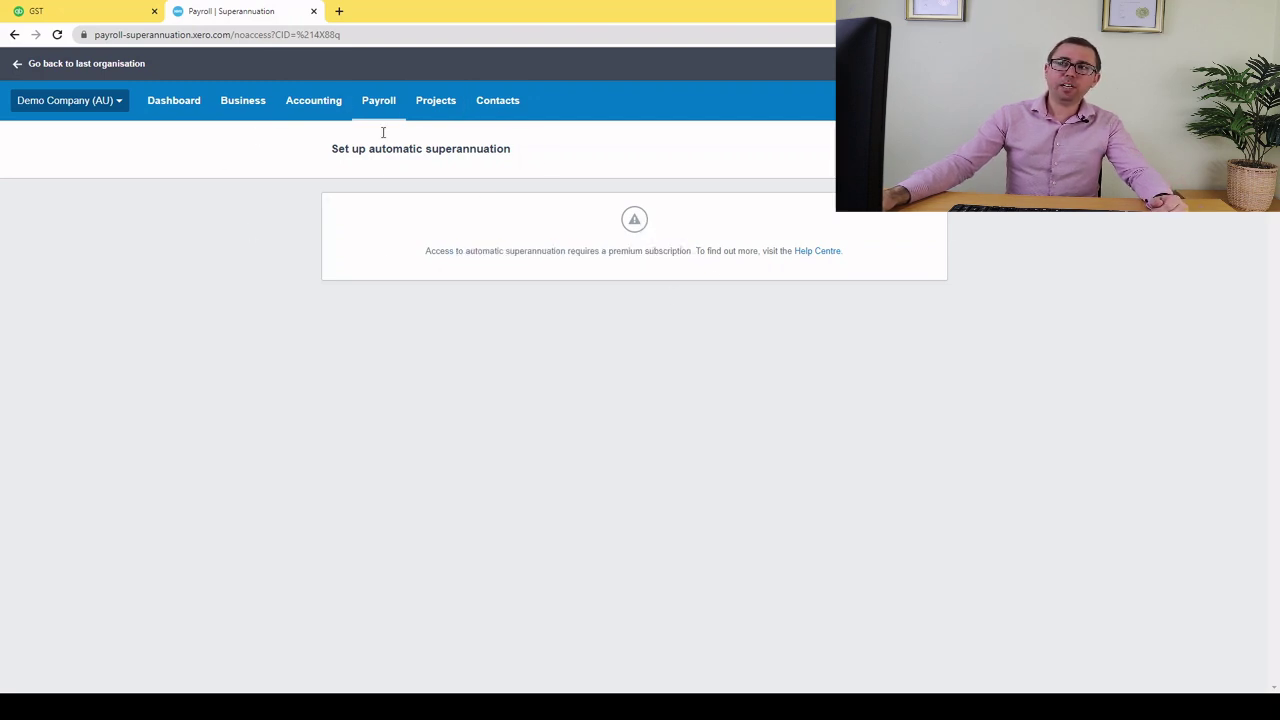
left_click(100, 8)
left_click(198, 8)
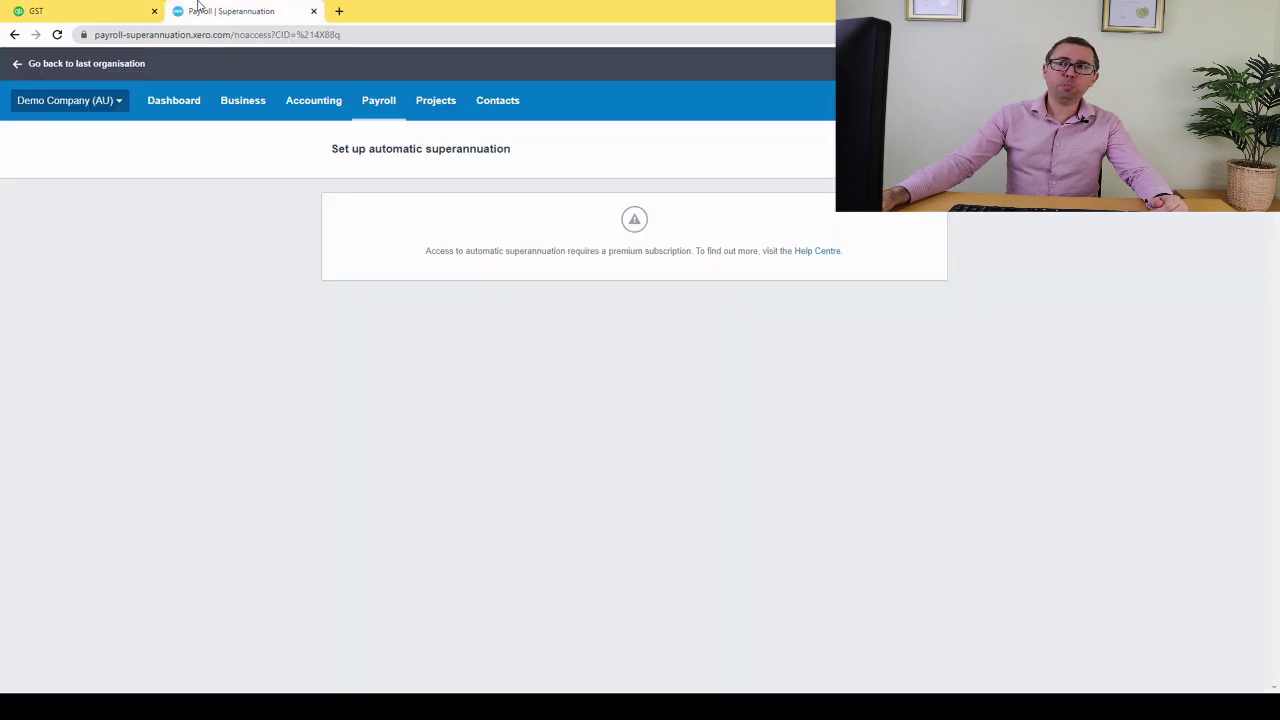